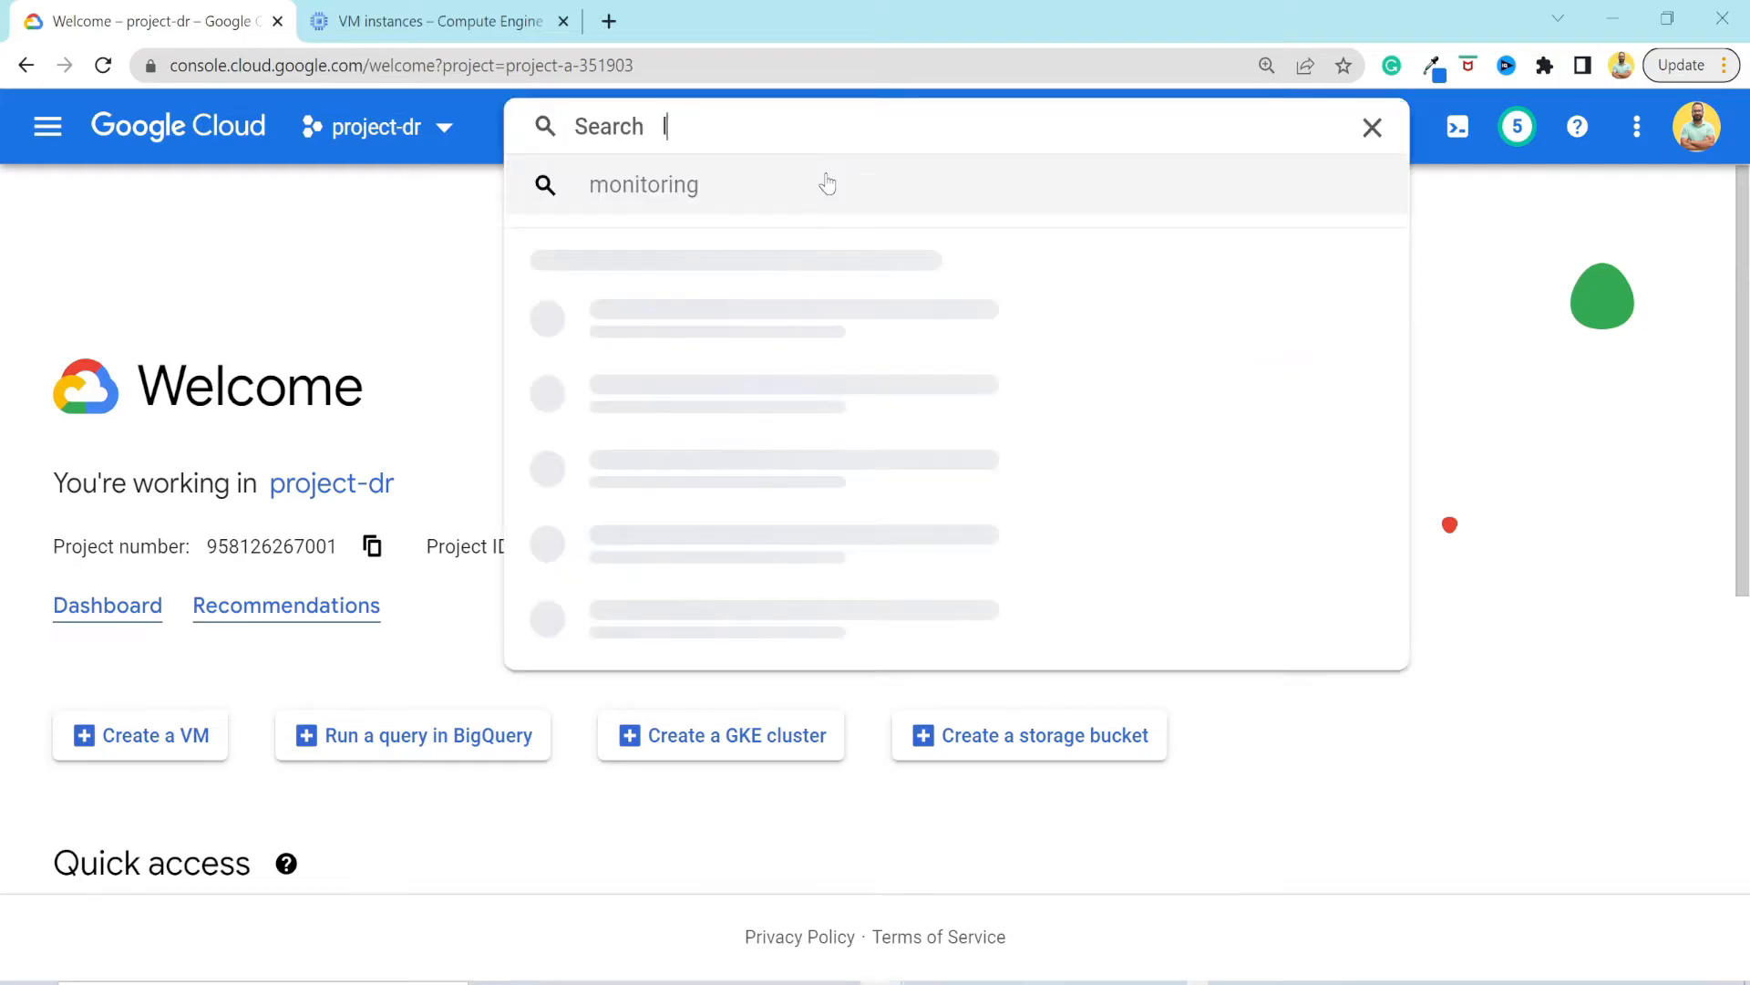
# Search the console for "logging", open the Logging page and shrink the page zoom to fit more of Logs Explorer.
pyautogui.write('logging')
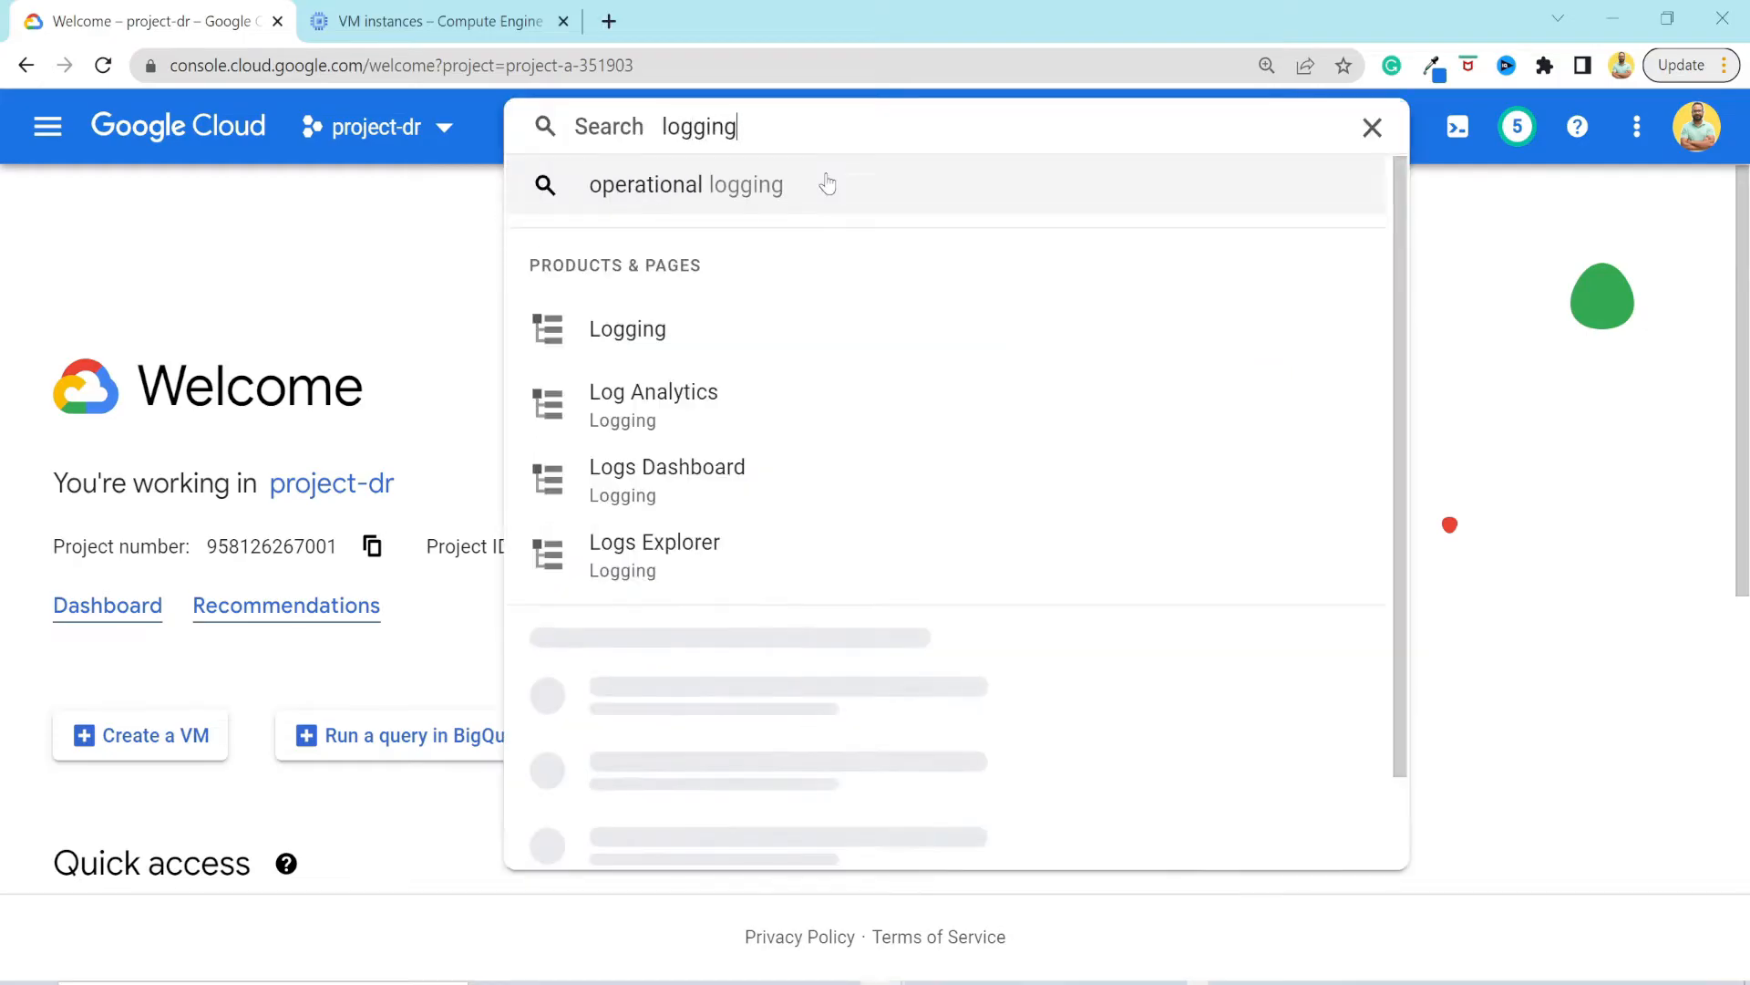
pyautogui.click(649, 348)
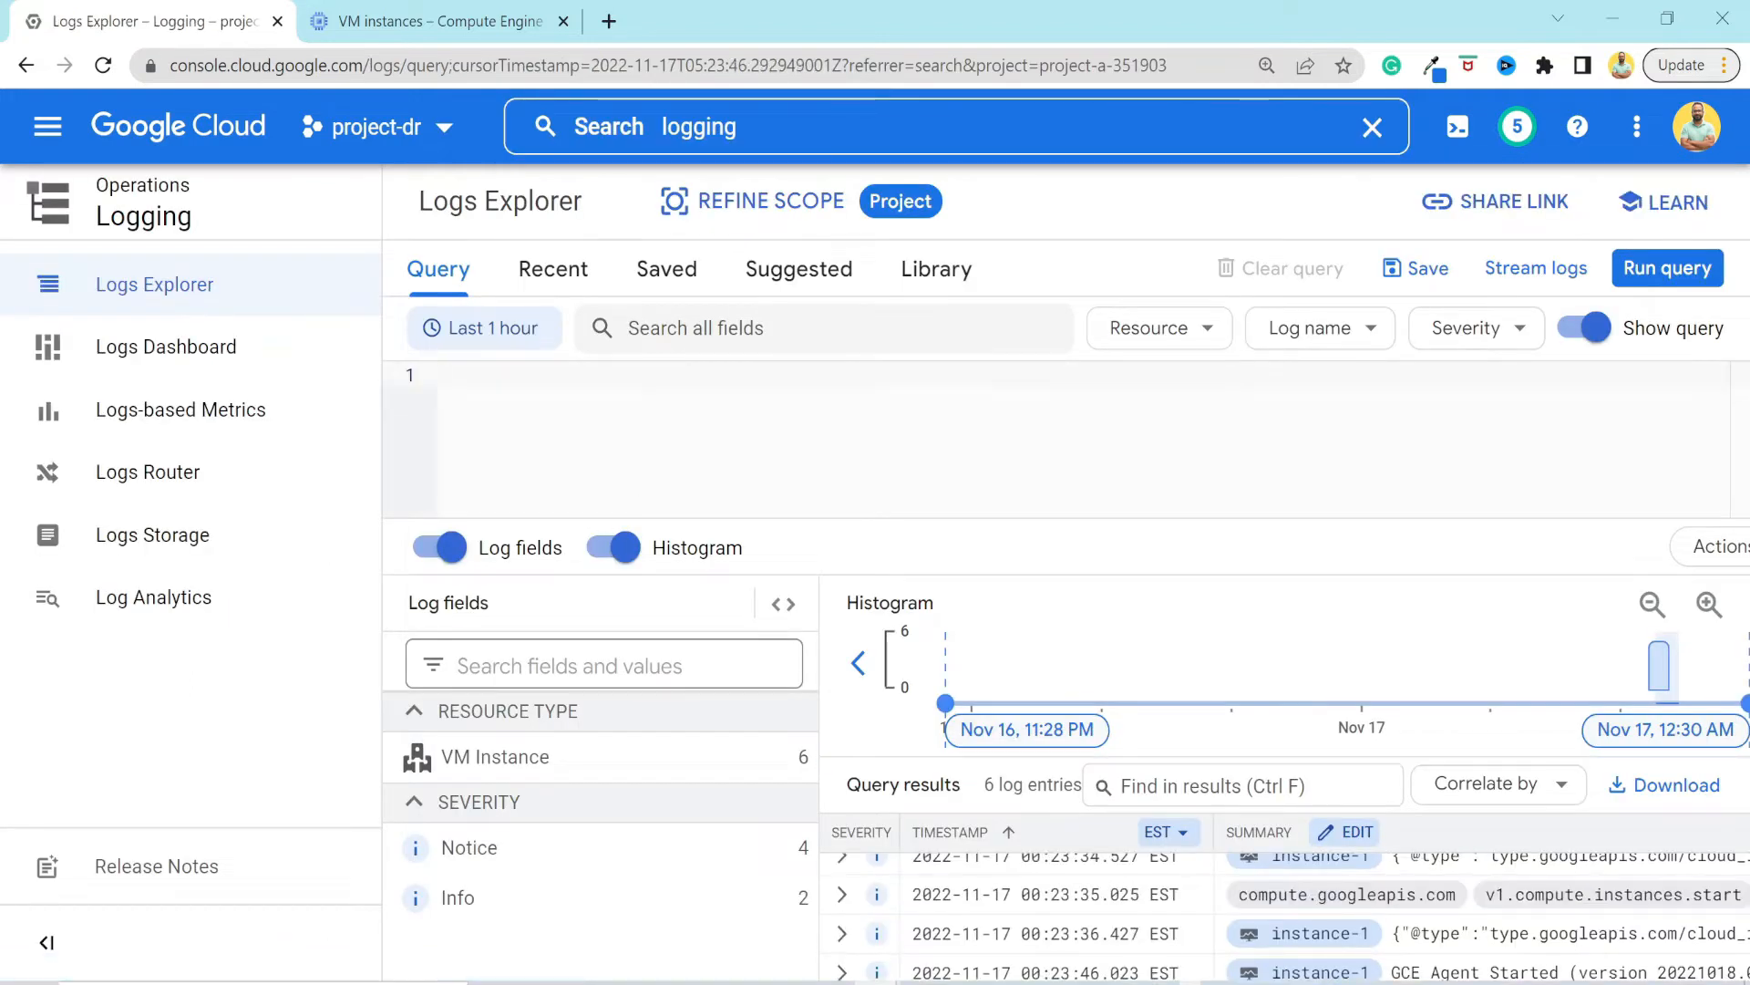
pyautogui.hotkey('ctrl', '-')
pyautogui.hotkey('ctrl', '-')
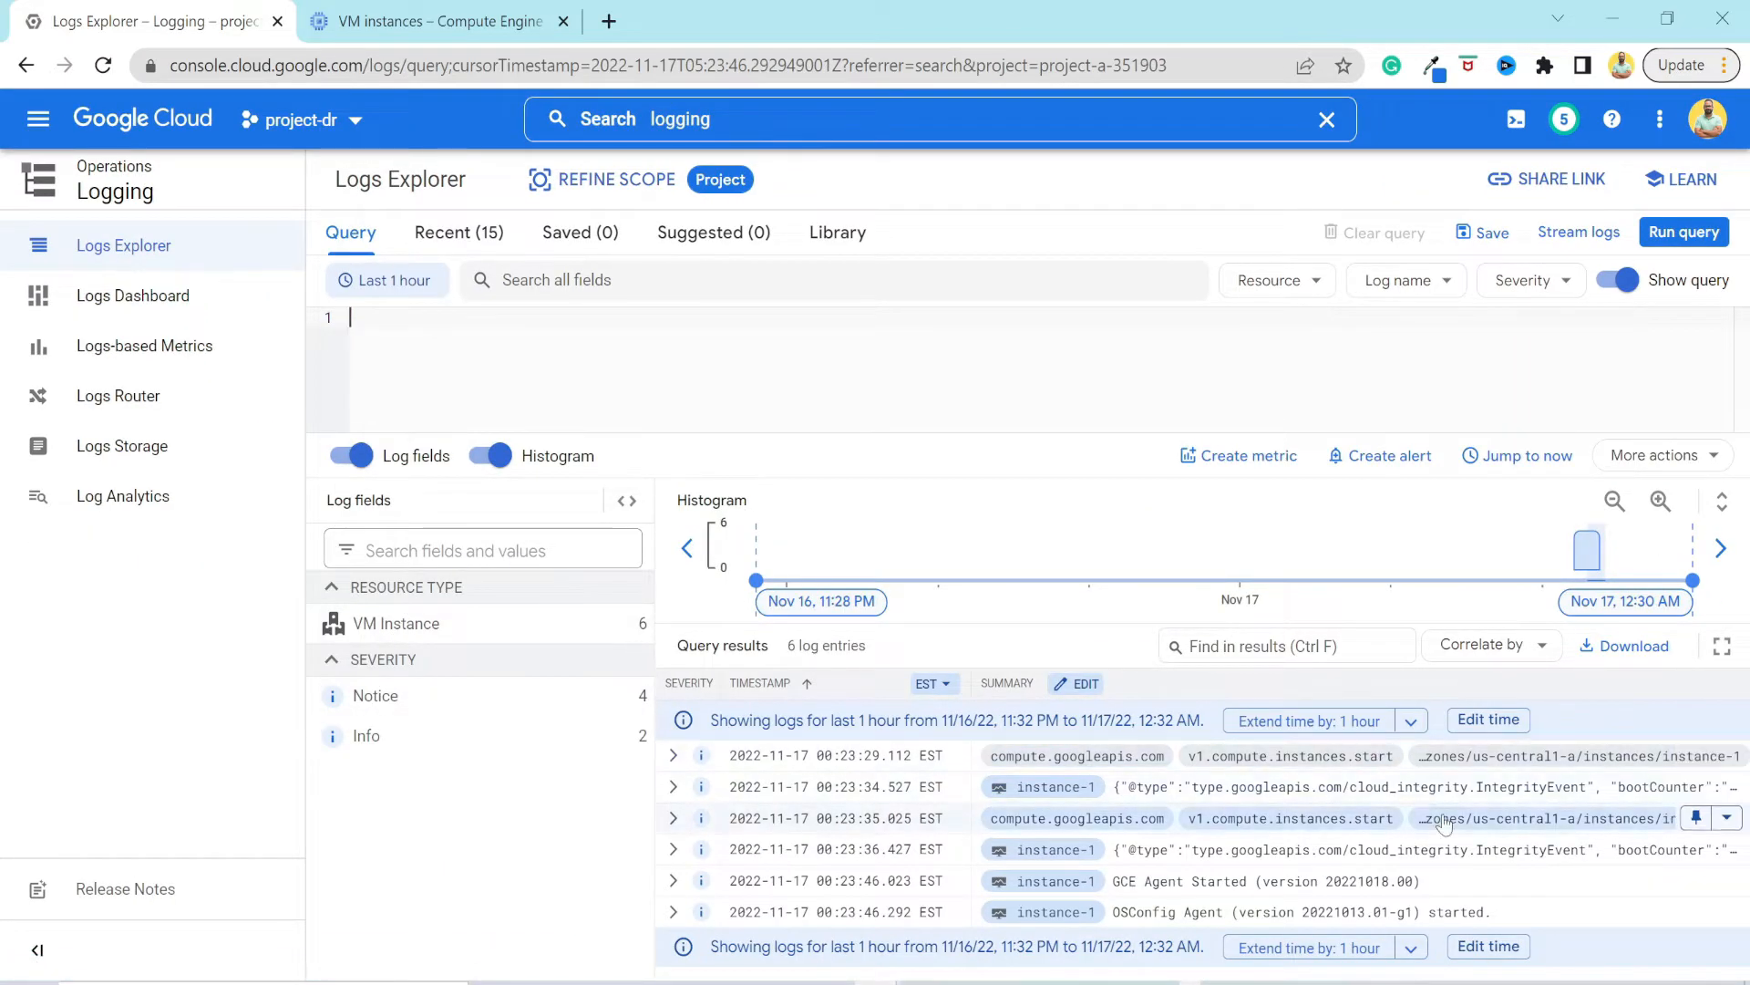
# Set the Logs Explorer time range to the last 30 days.
pyautogui.click(401, 285)
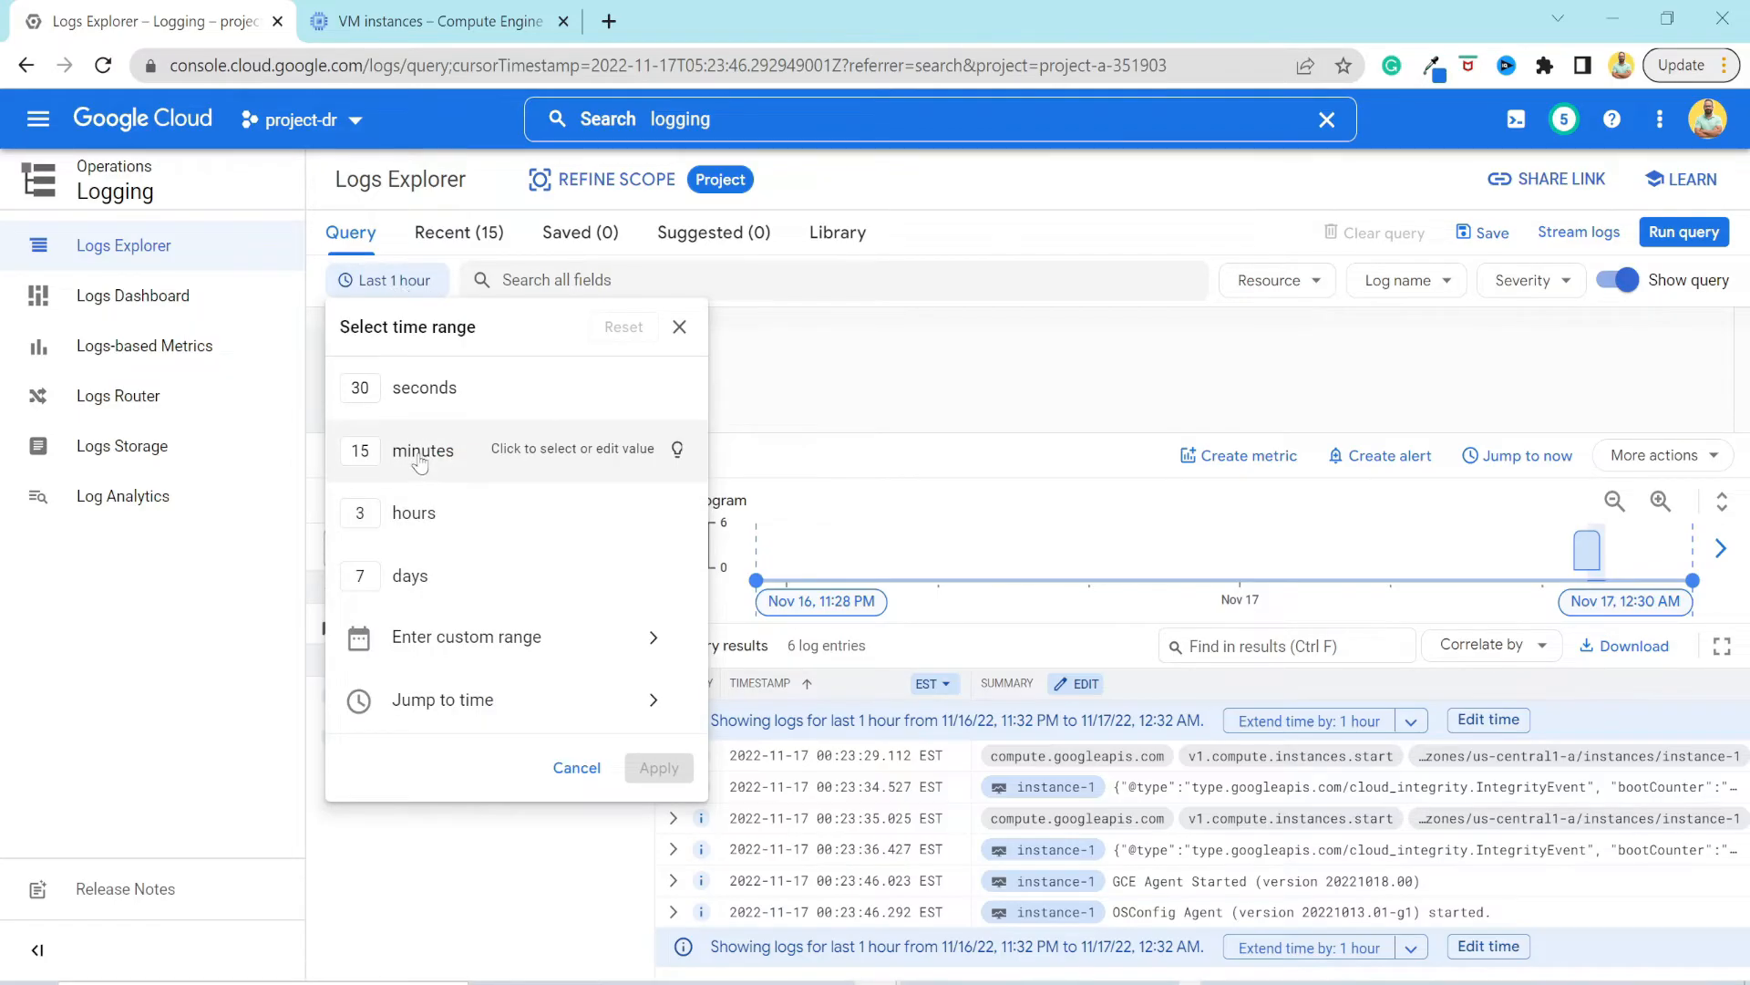
pyautogui.click(360, 575)
pyautogui.write('30')
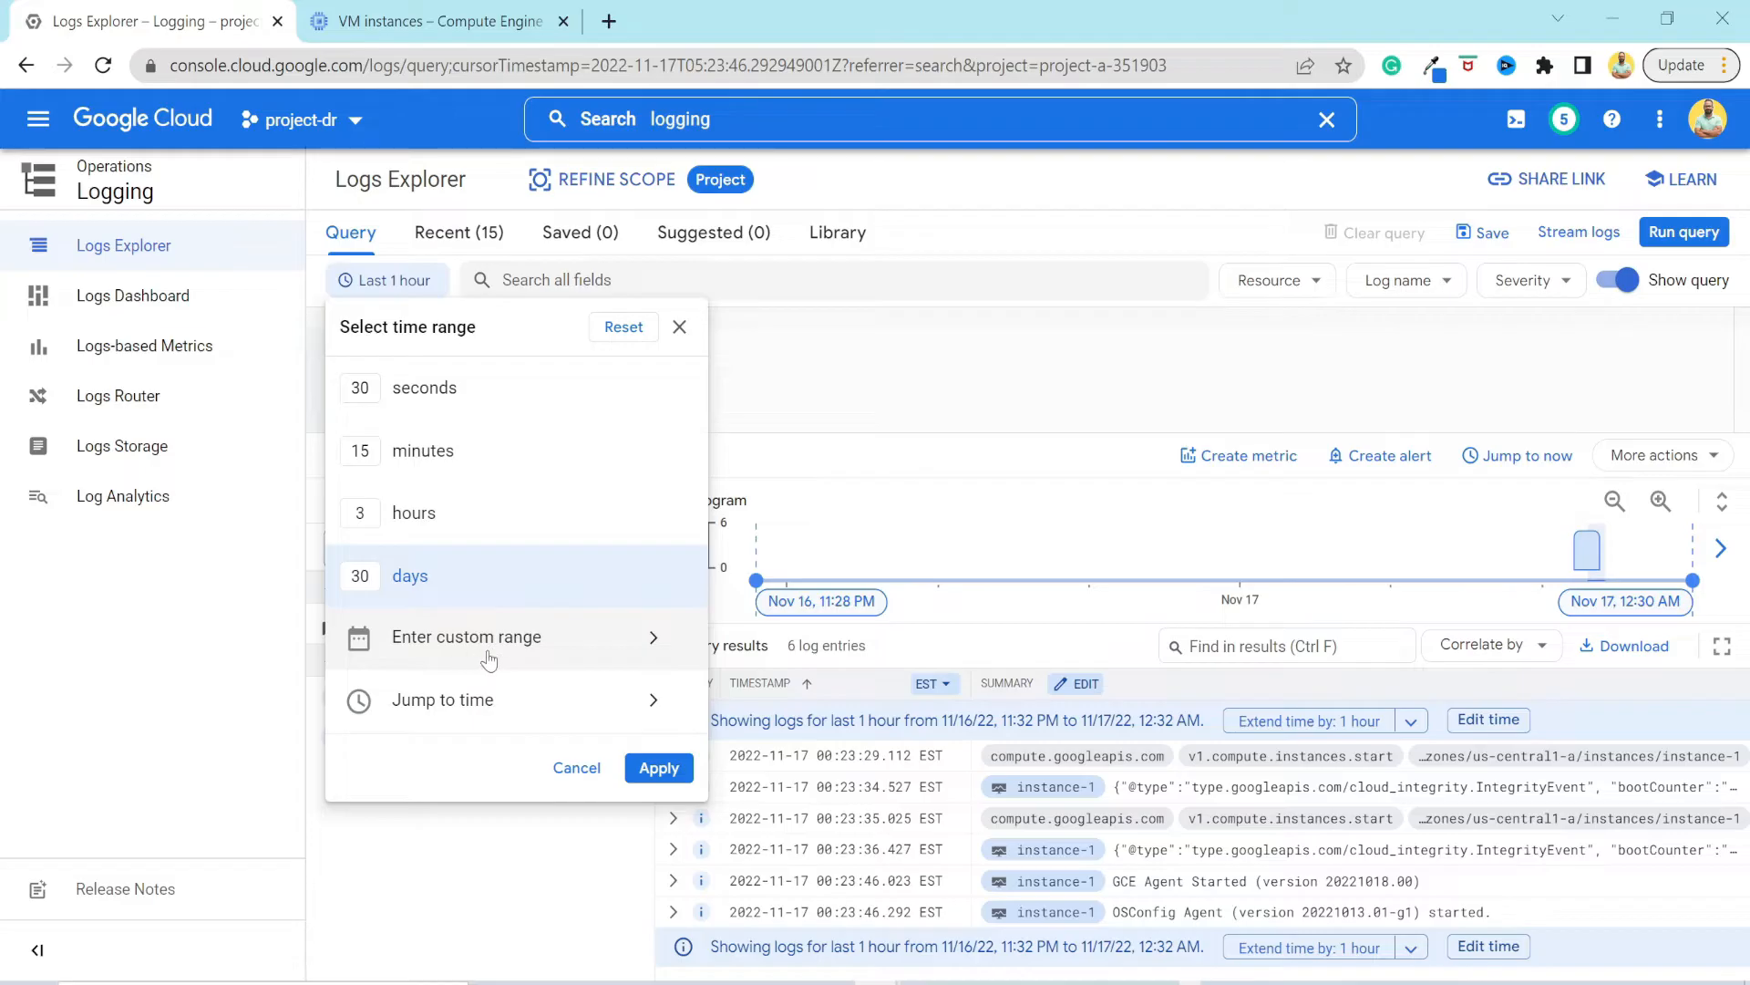
pyautogui.click(658, 767)
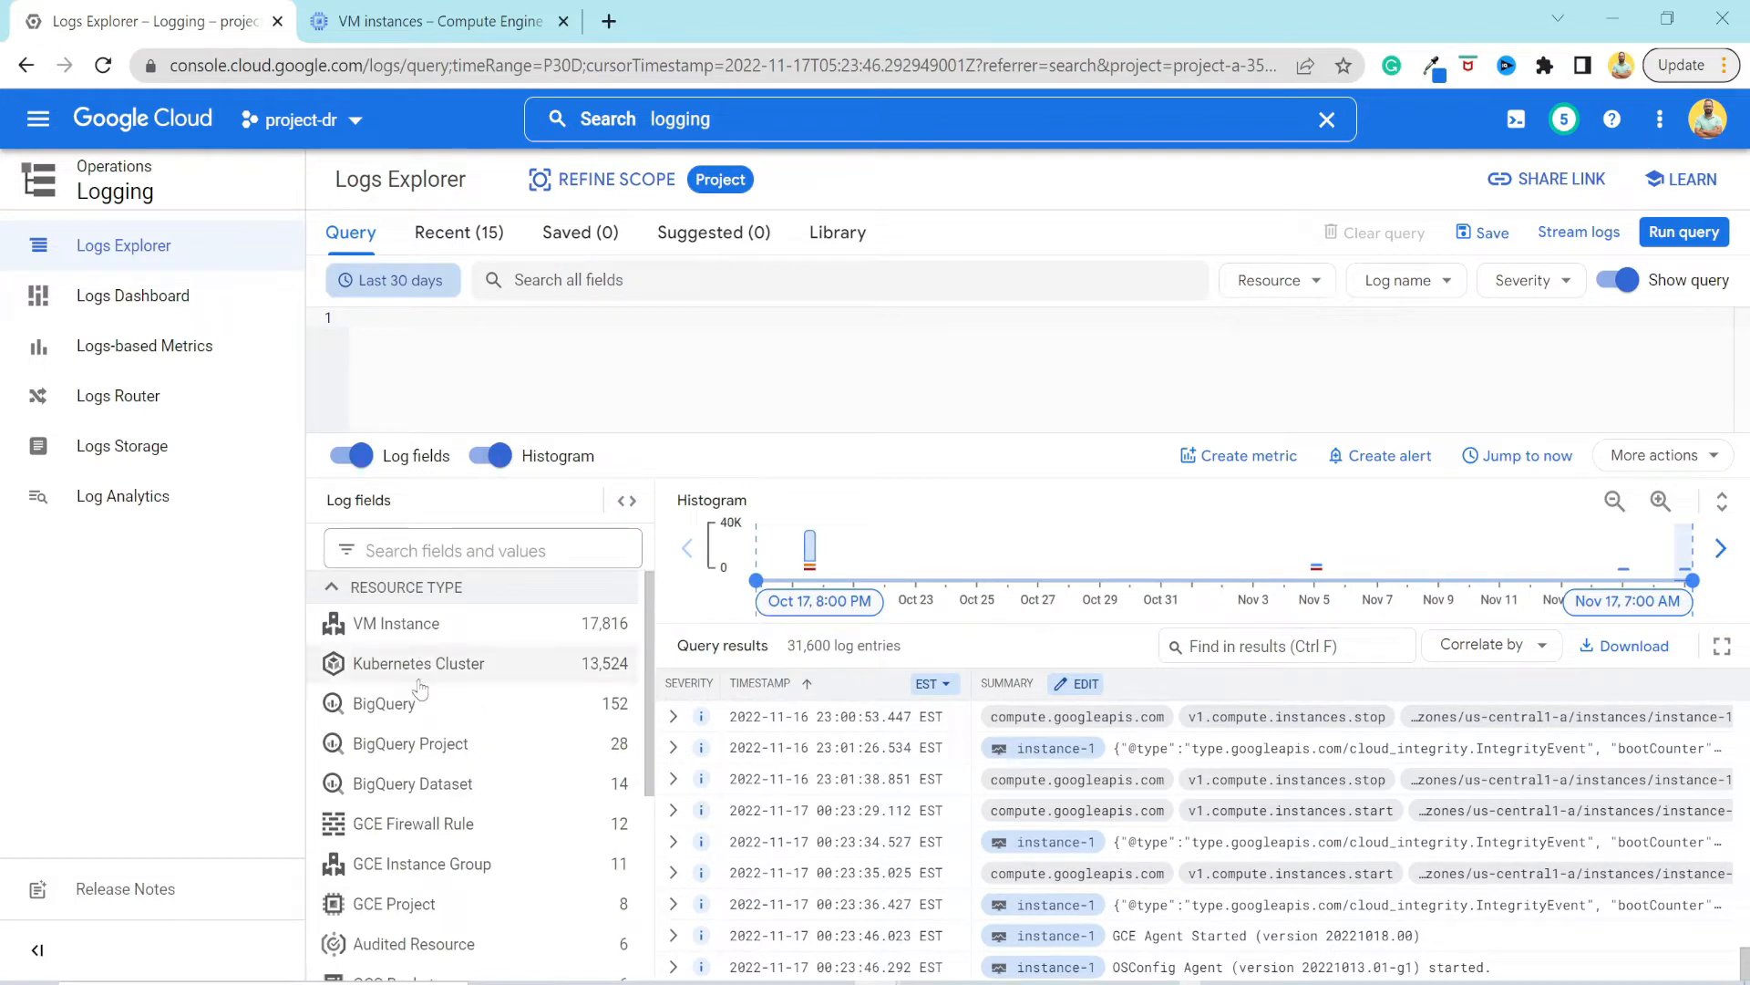
# Examine the resource types and severities in the log fields, and the resource types offered by the resource filter.
pyautogui.scroll(-4, 469, 661)
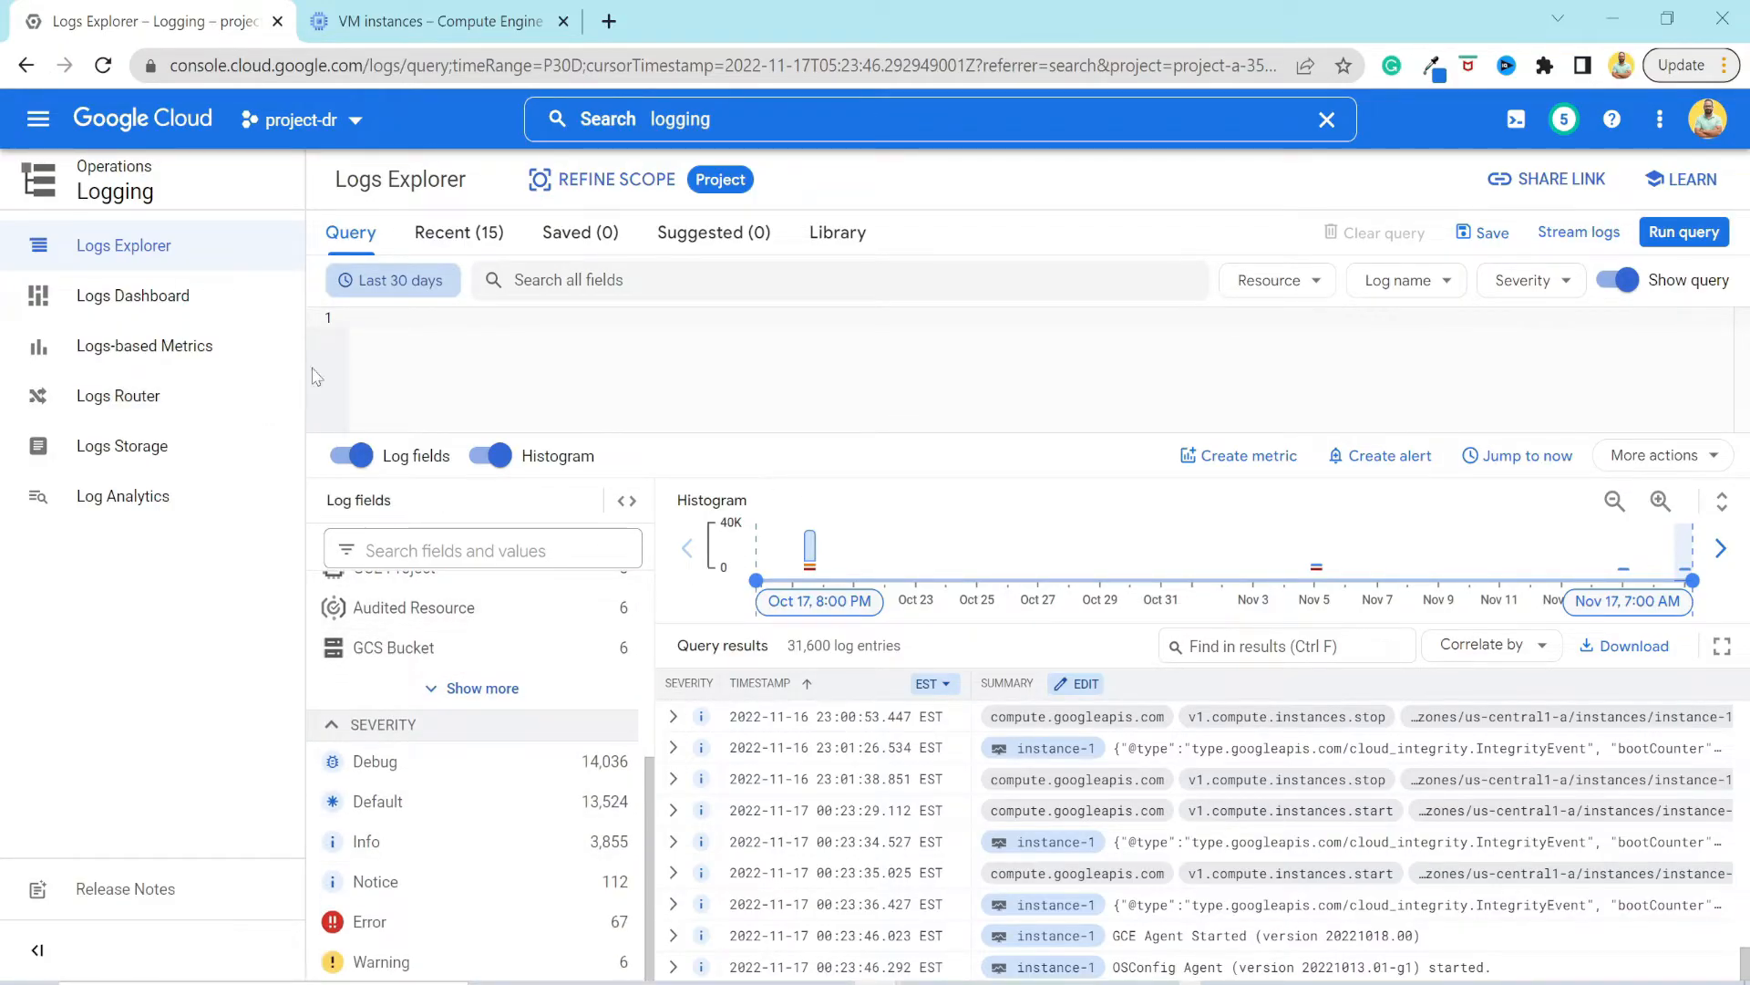
pyautogui.scroll(4, 437, 639)
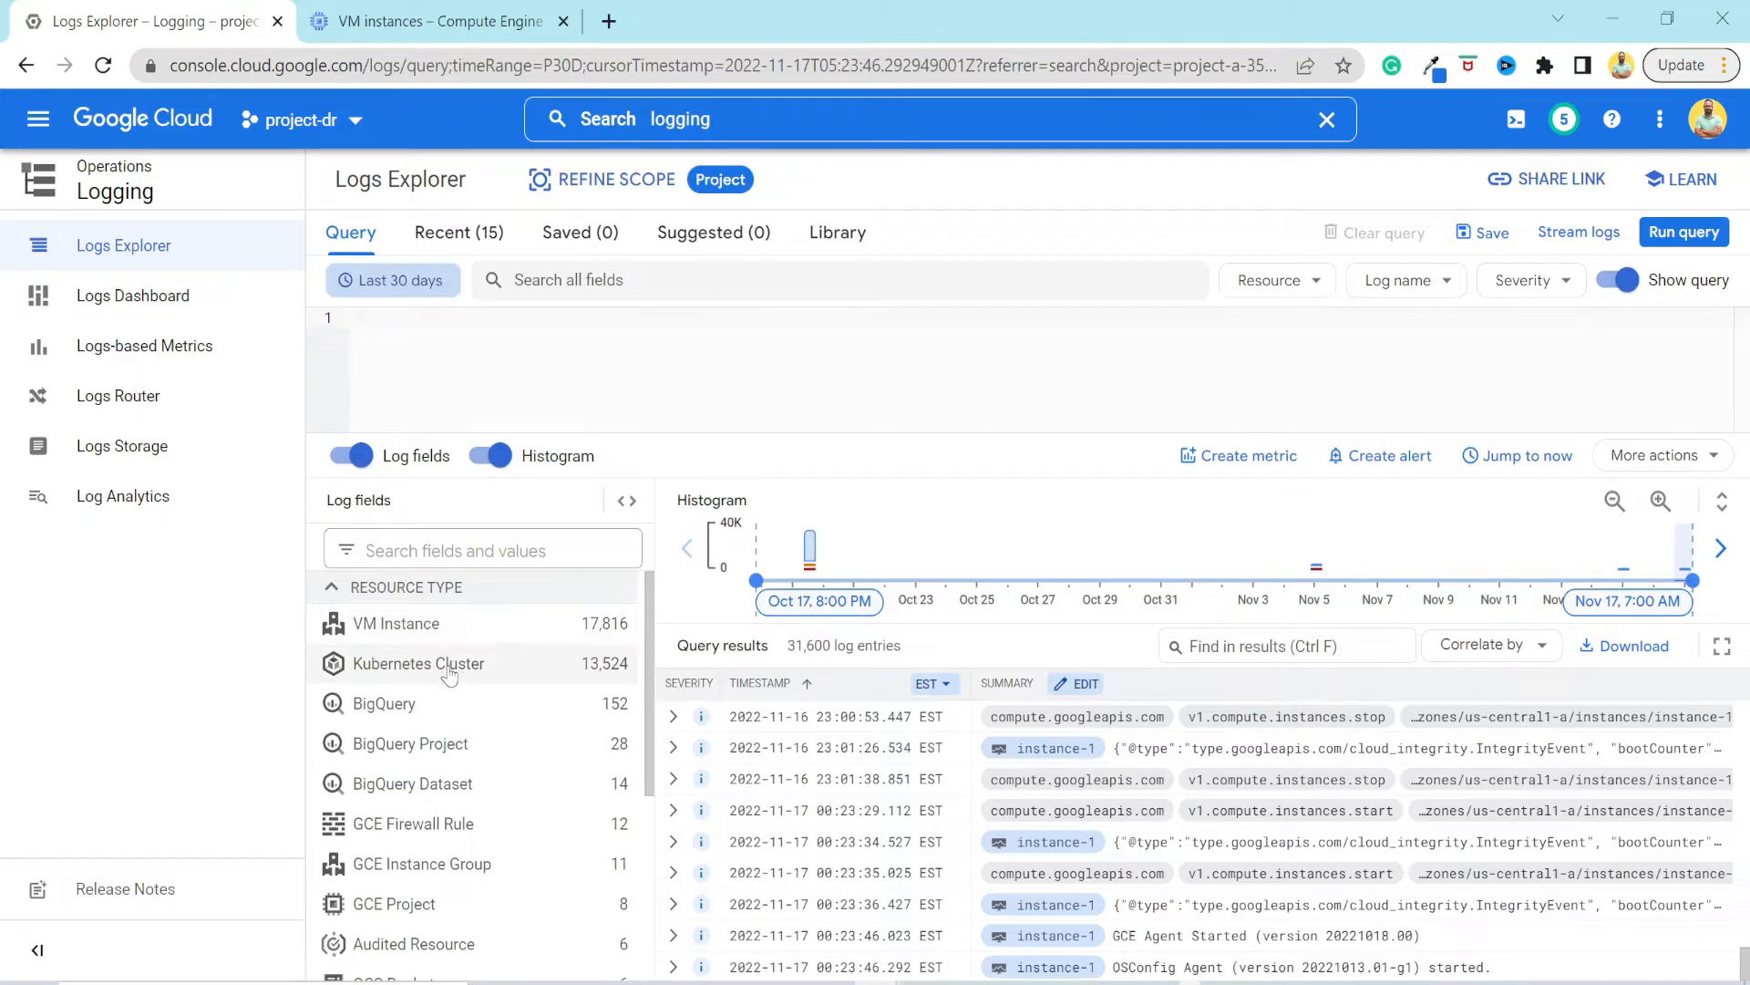
pyautogui.scroll(-3, 449, 673)
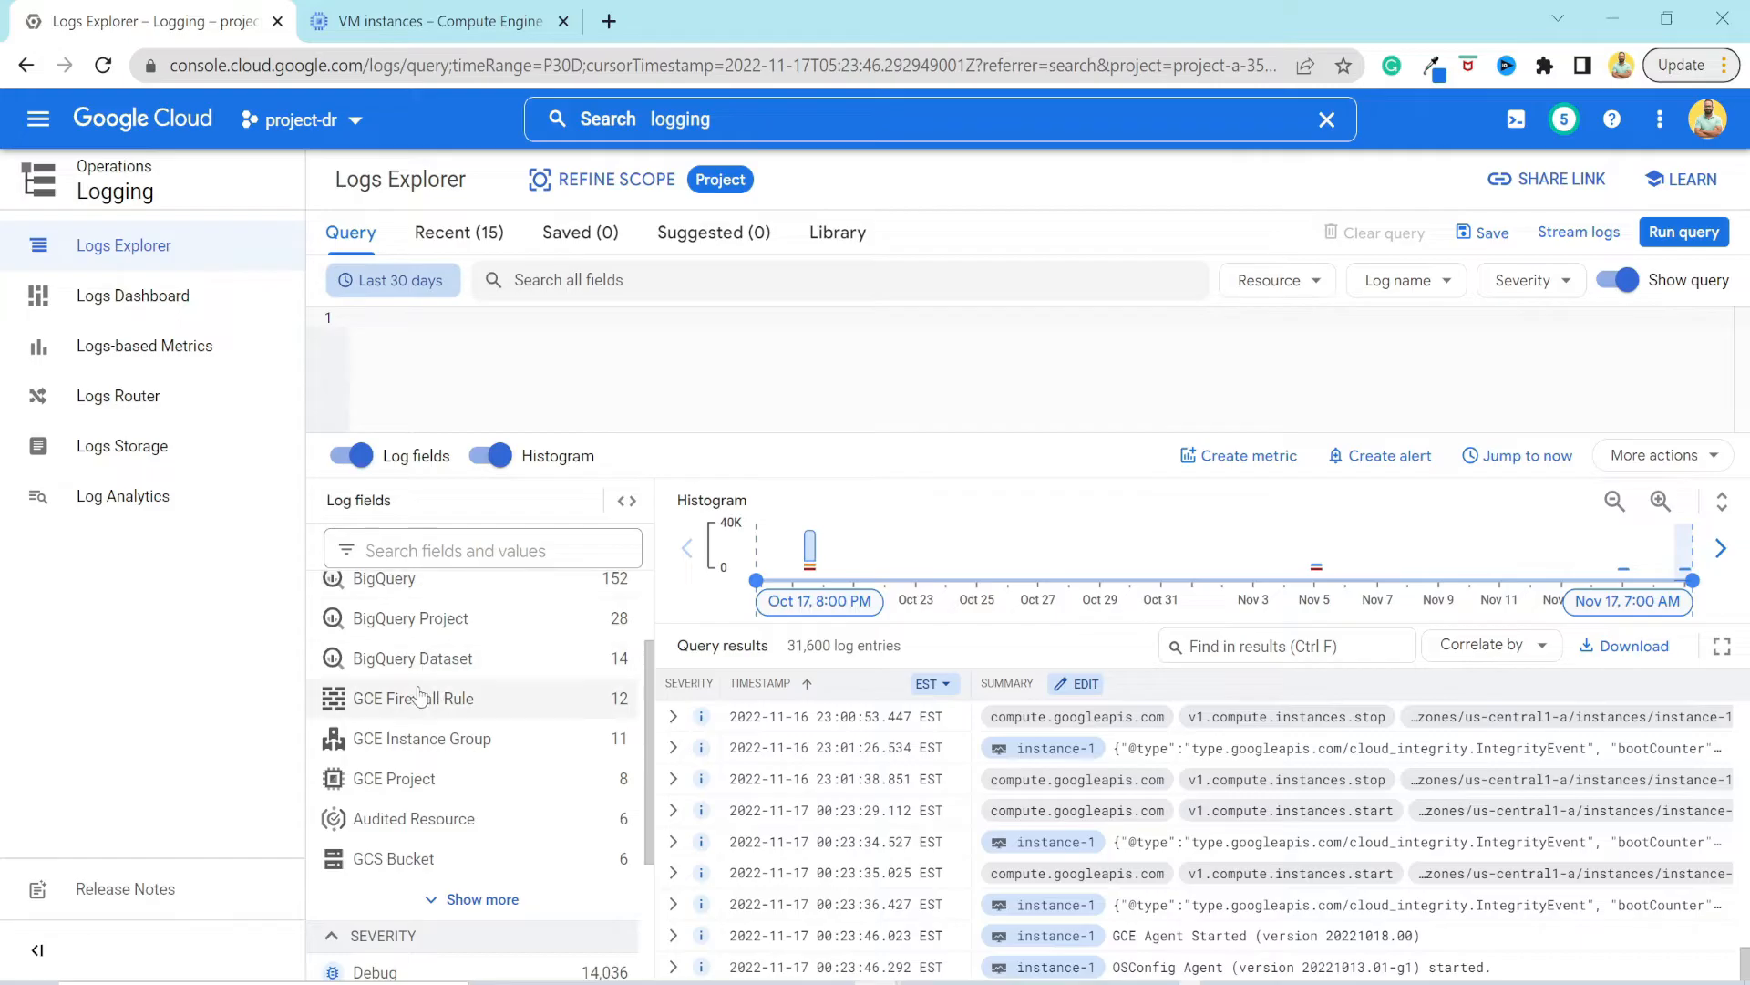
pyautogui.scroll(-2, 422, 696)
pyautogui.scroll(-2, 419, 696)
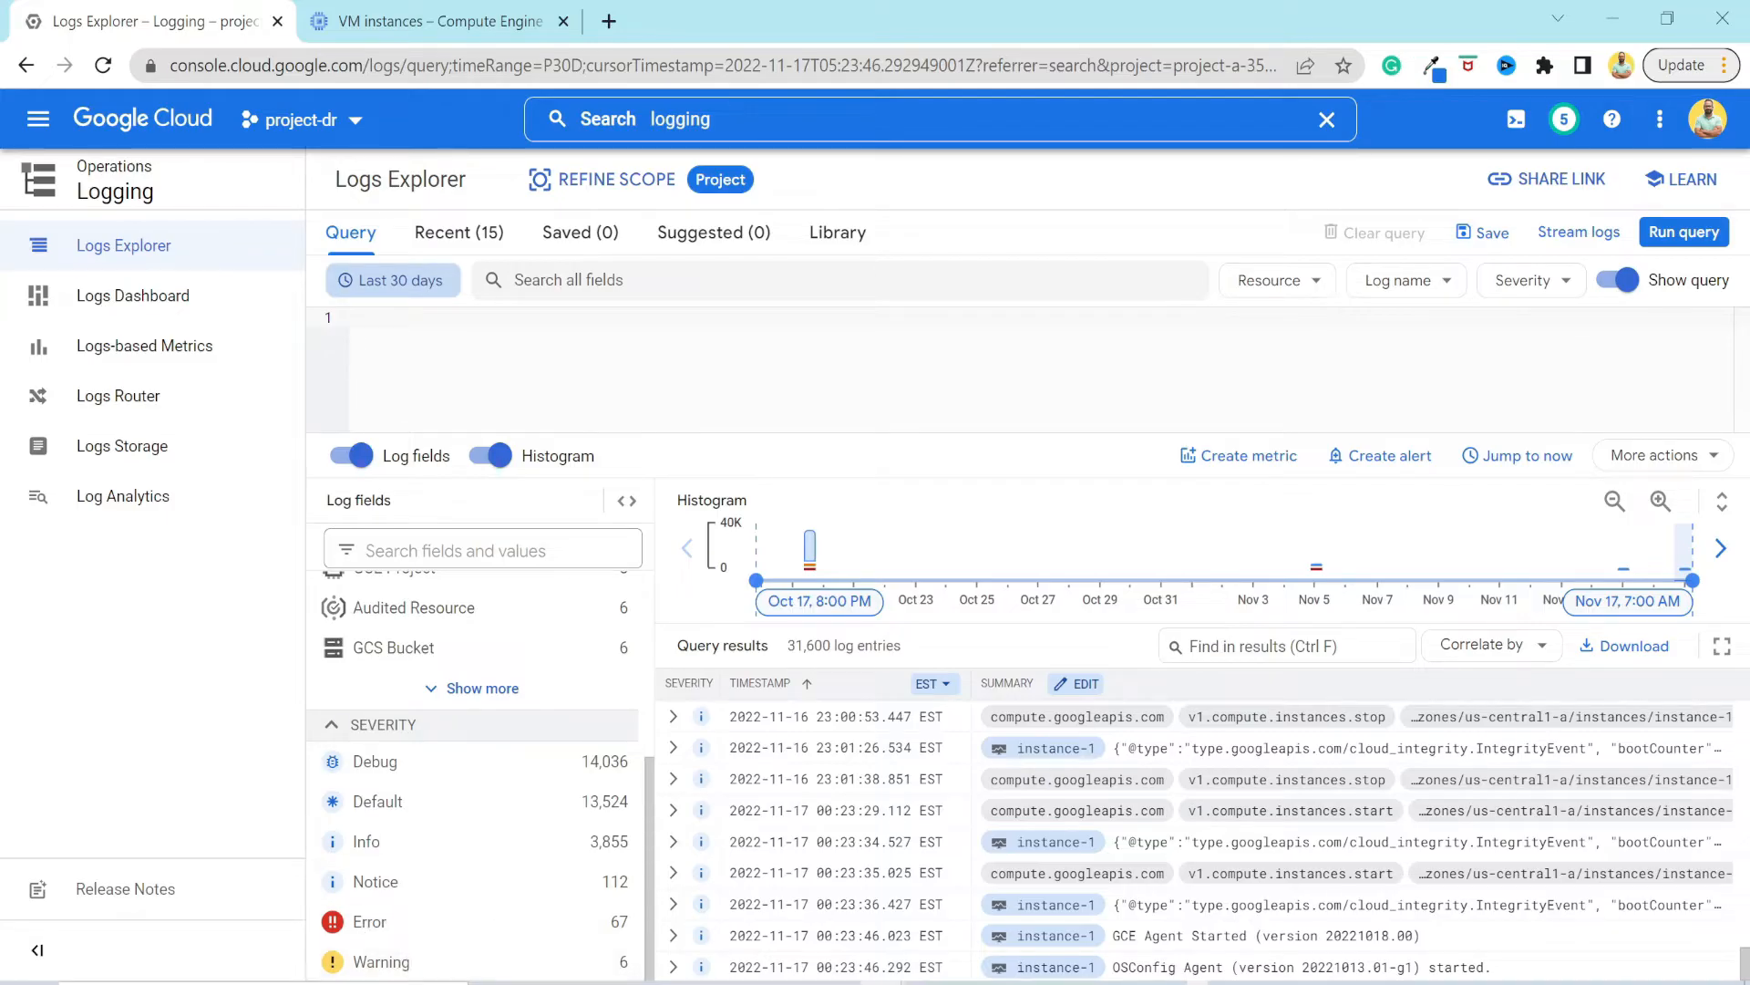
pyautogui.click(1307, 293)
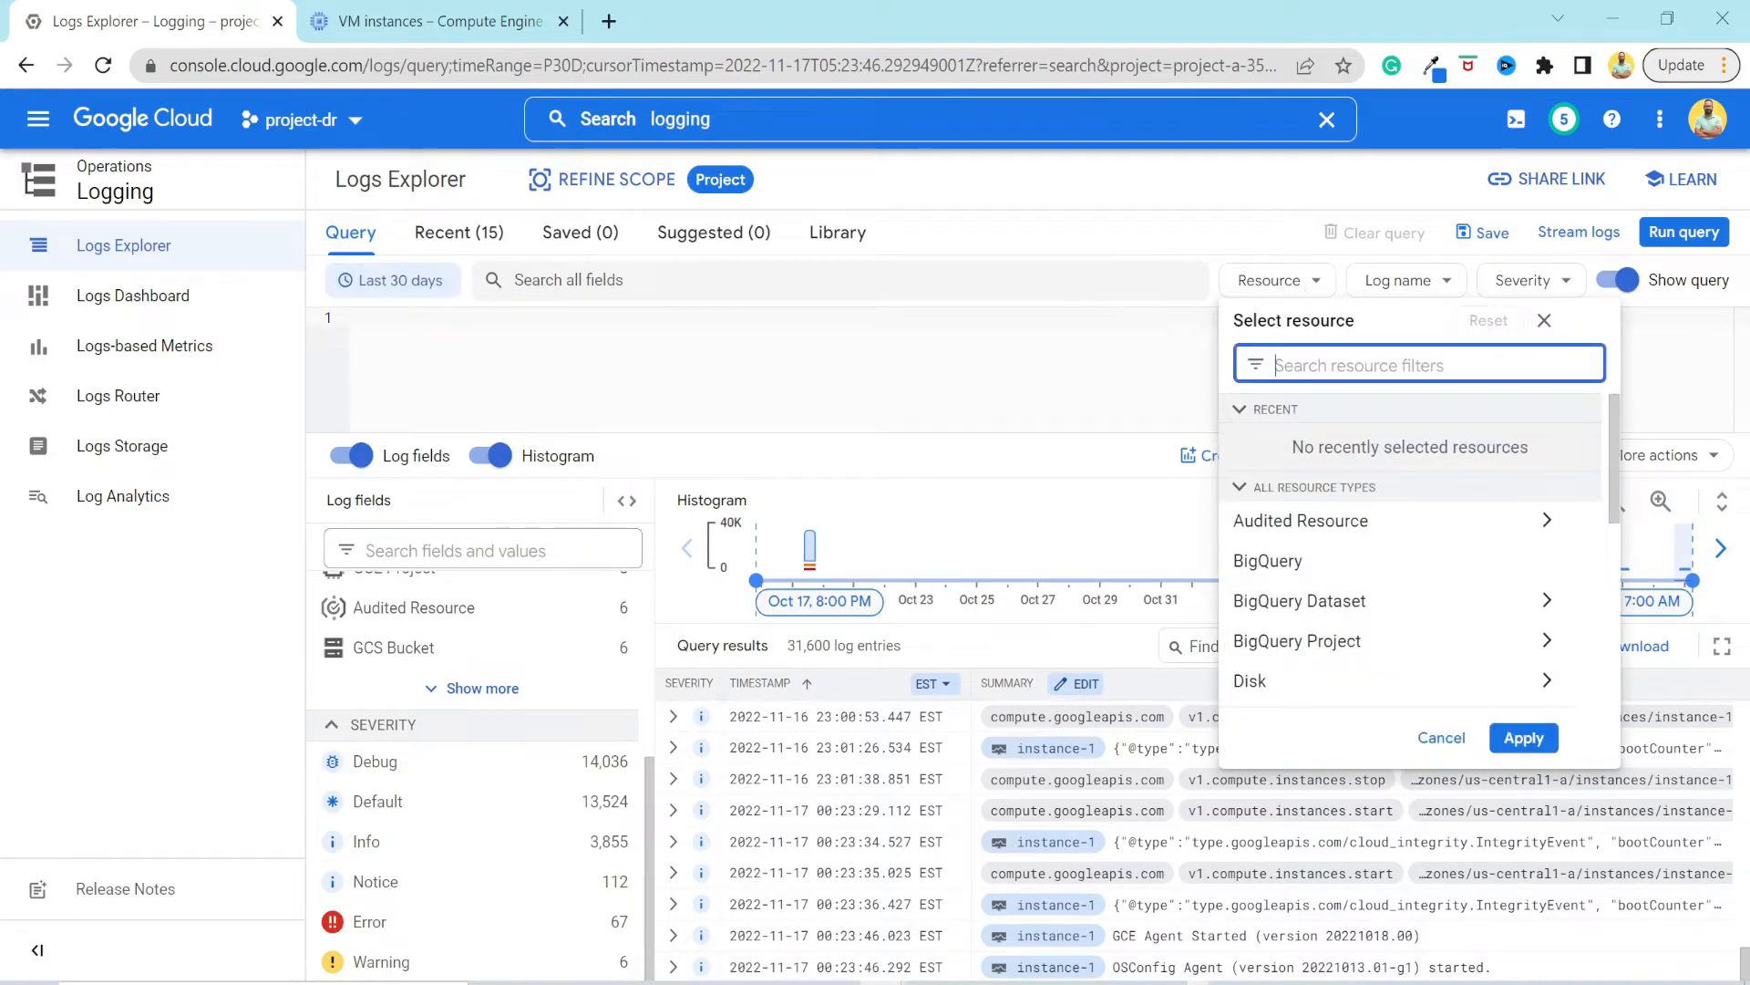
pyautogui.scroll(-2, 1327, 531)
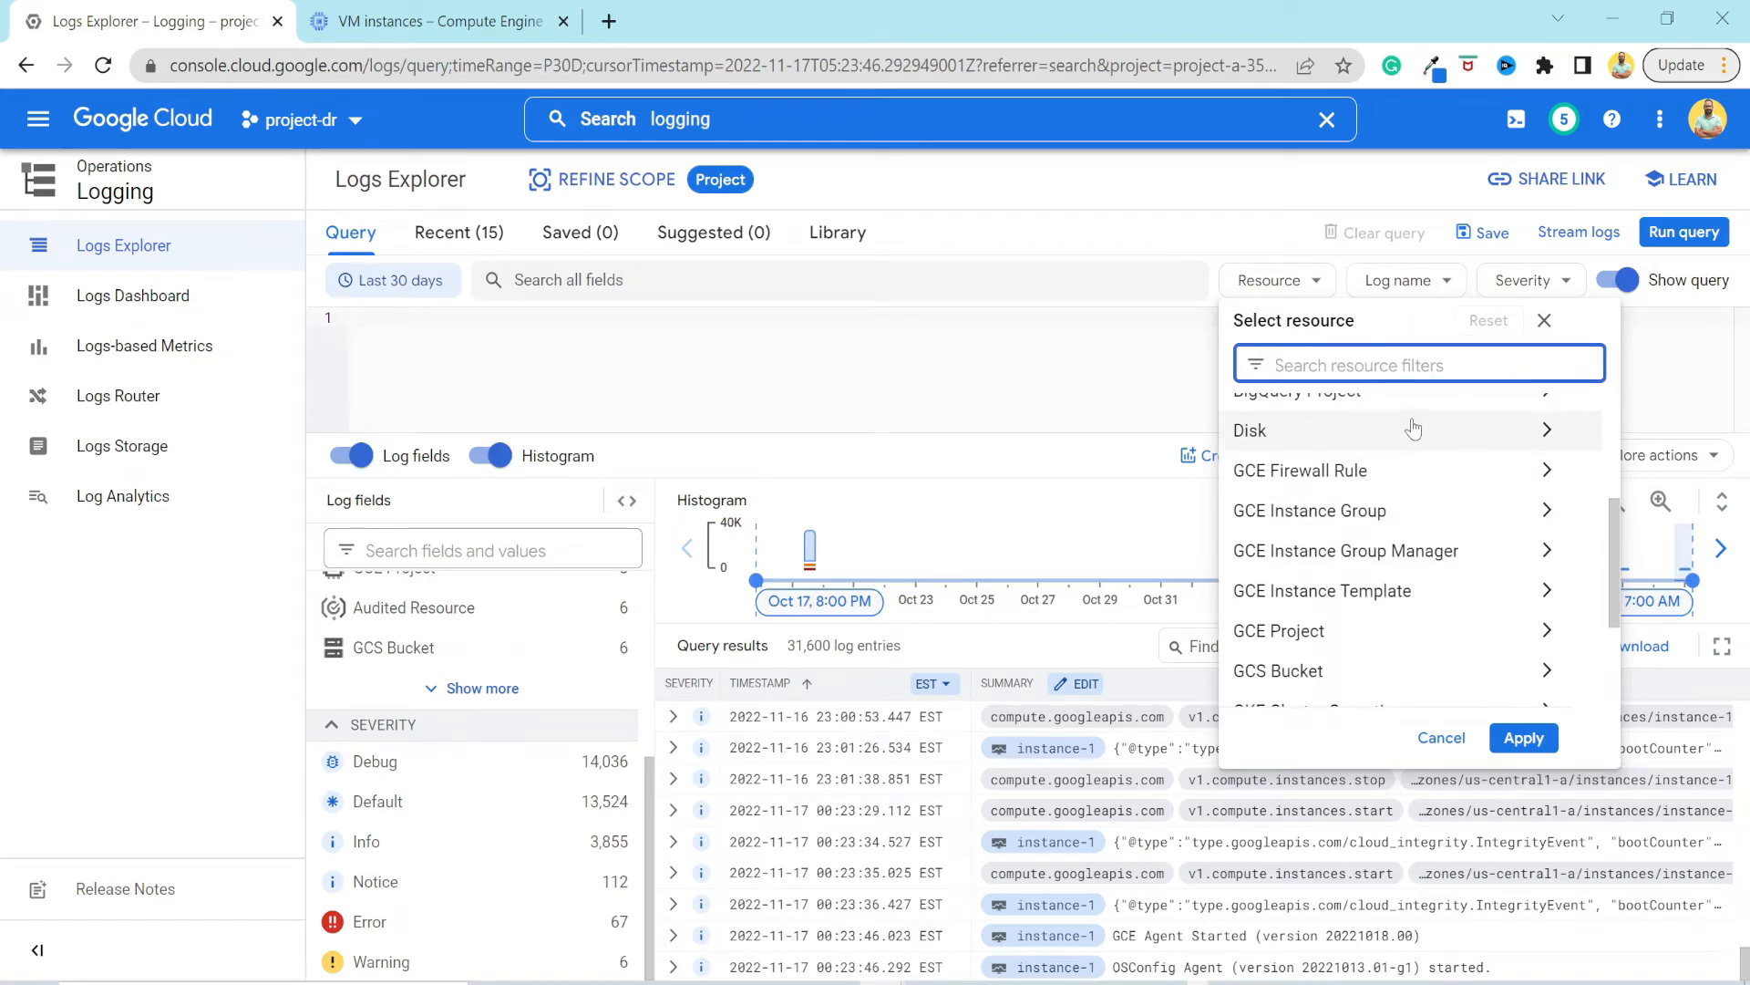
pyautogui.scroll(2, 1367, 620)
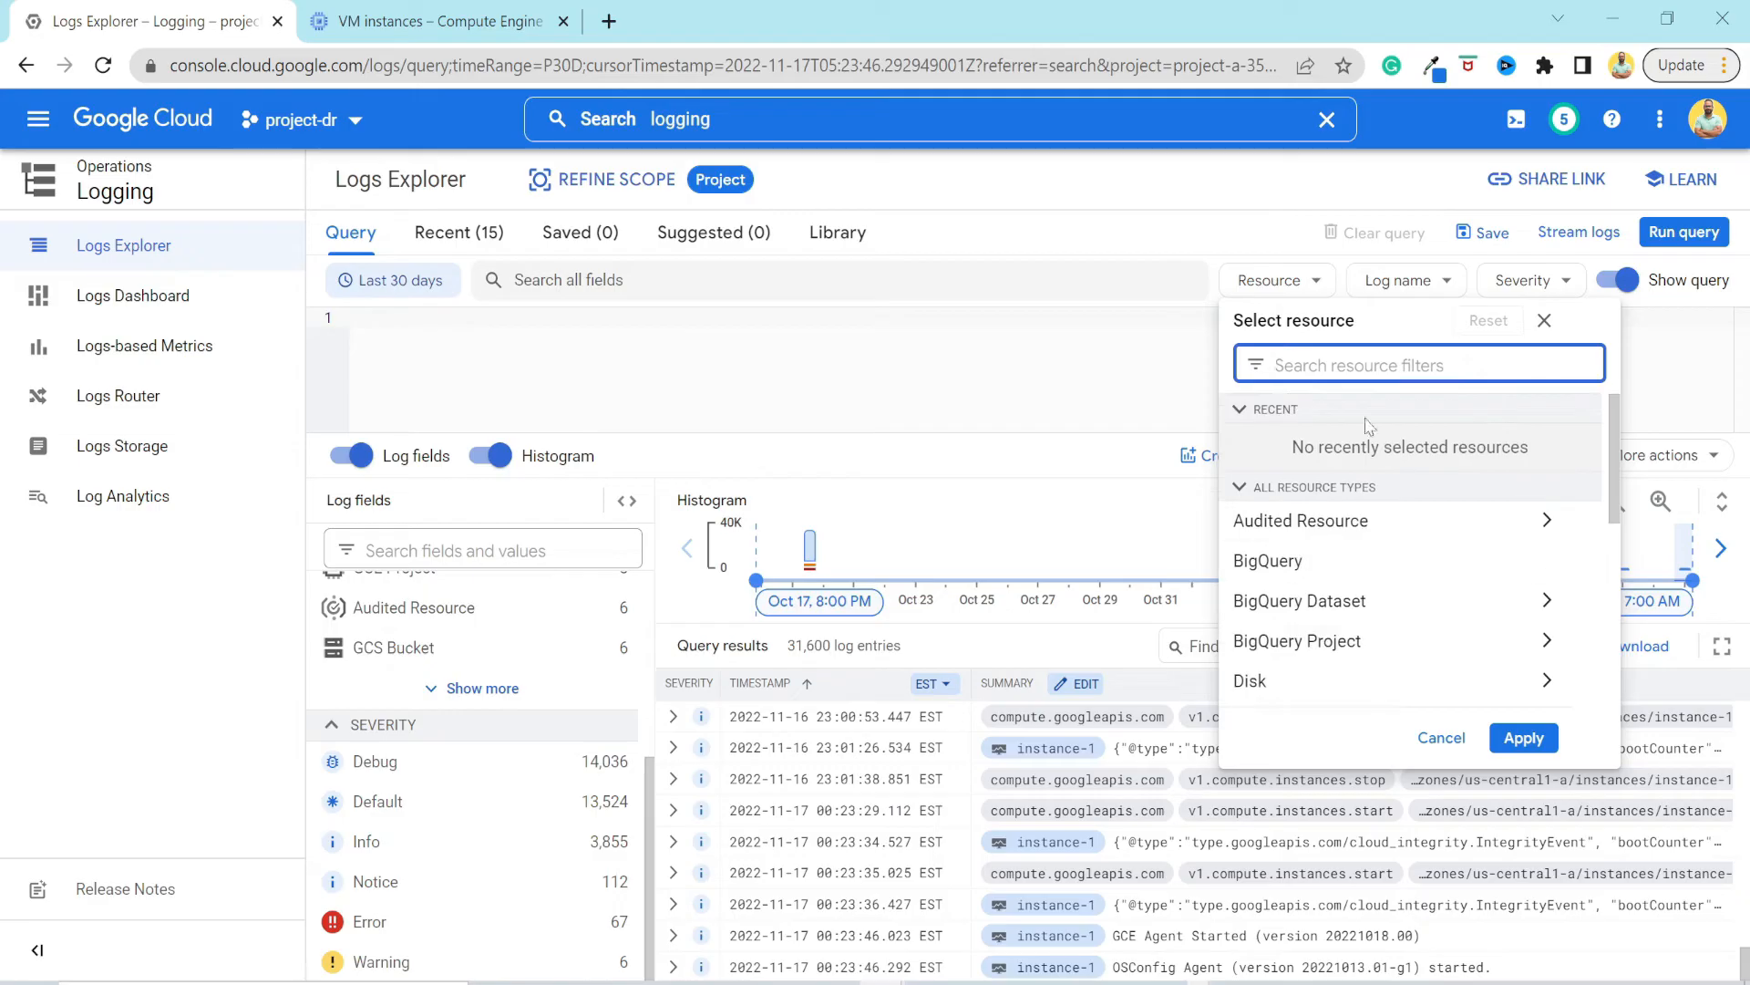
pyautogui.click(1425, 291)
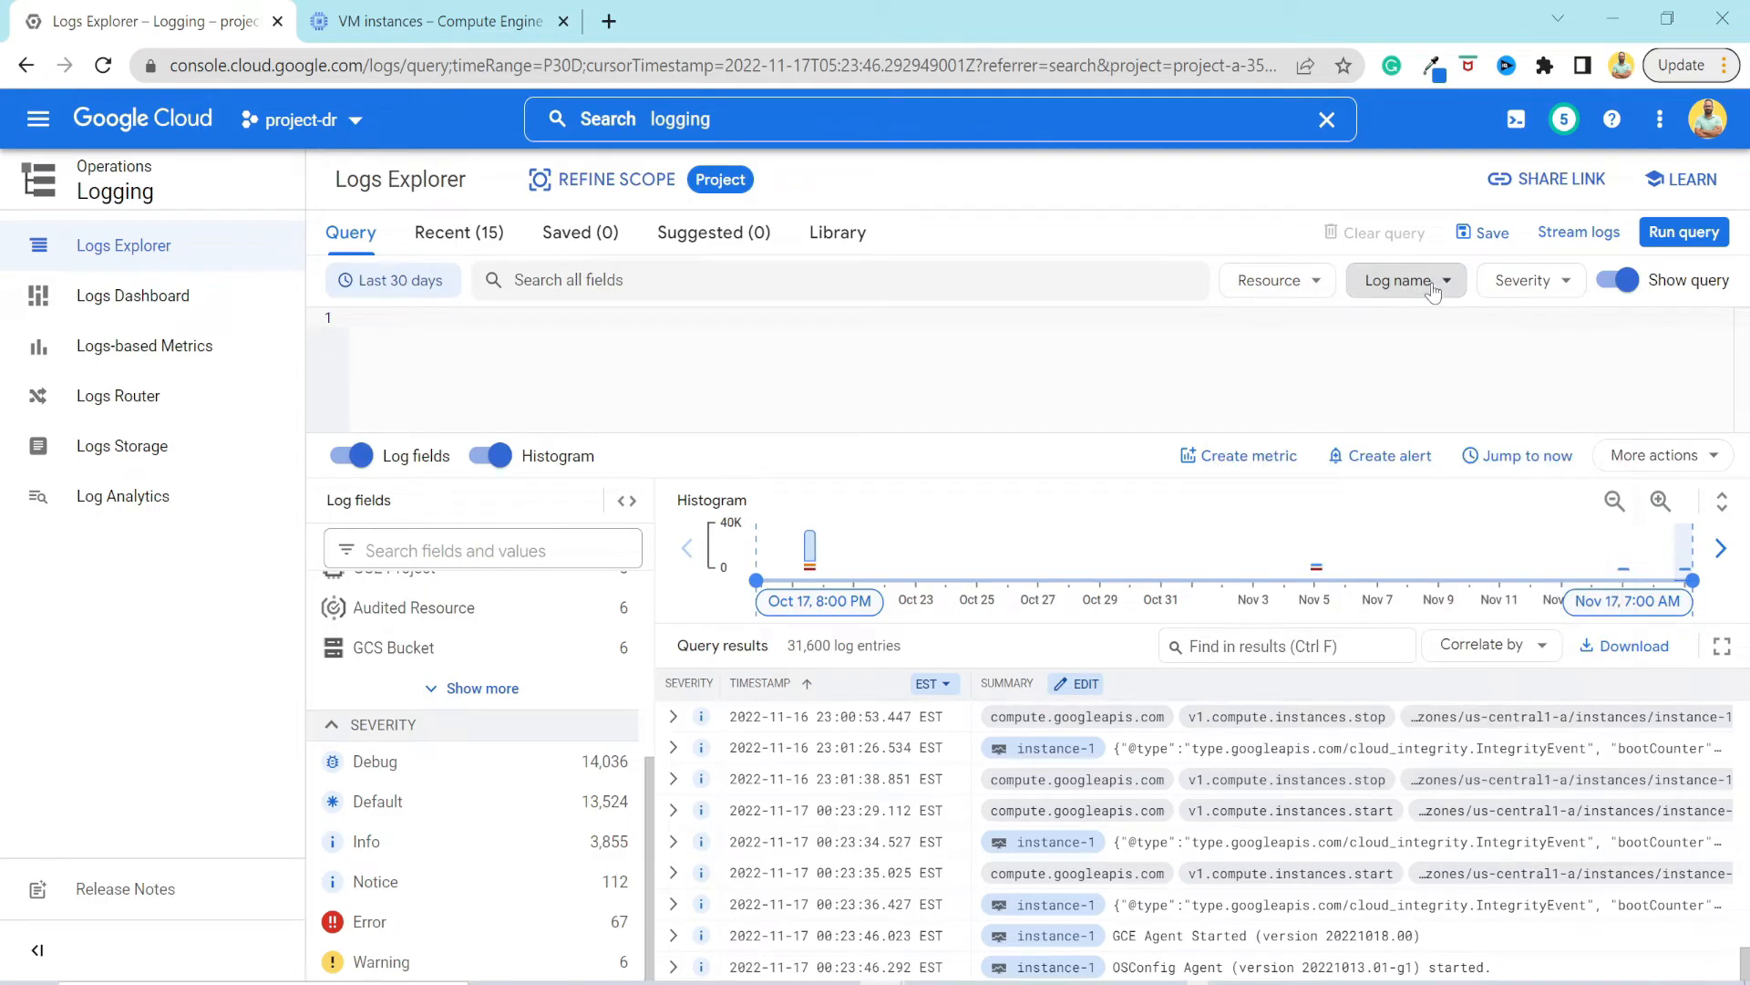
# Filter the query by the Cloud Audit "activity" log name.
pyautogui.click(1433, 290)
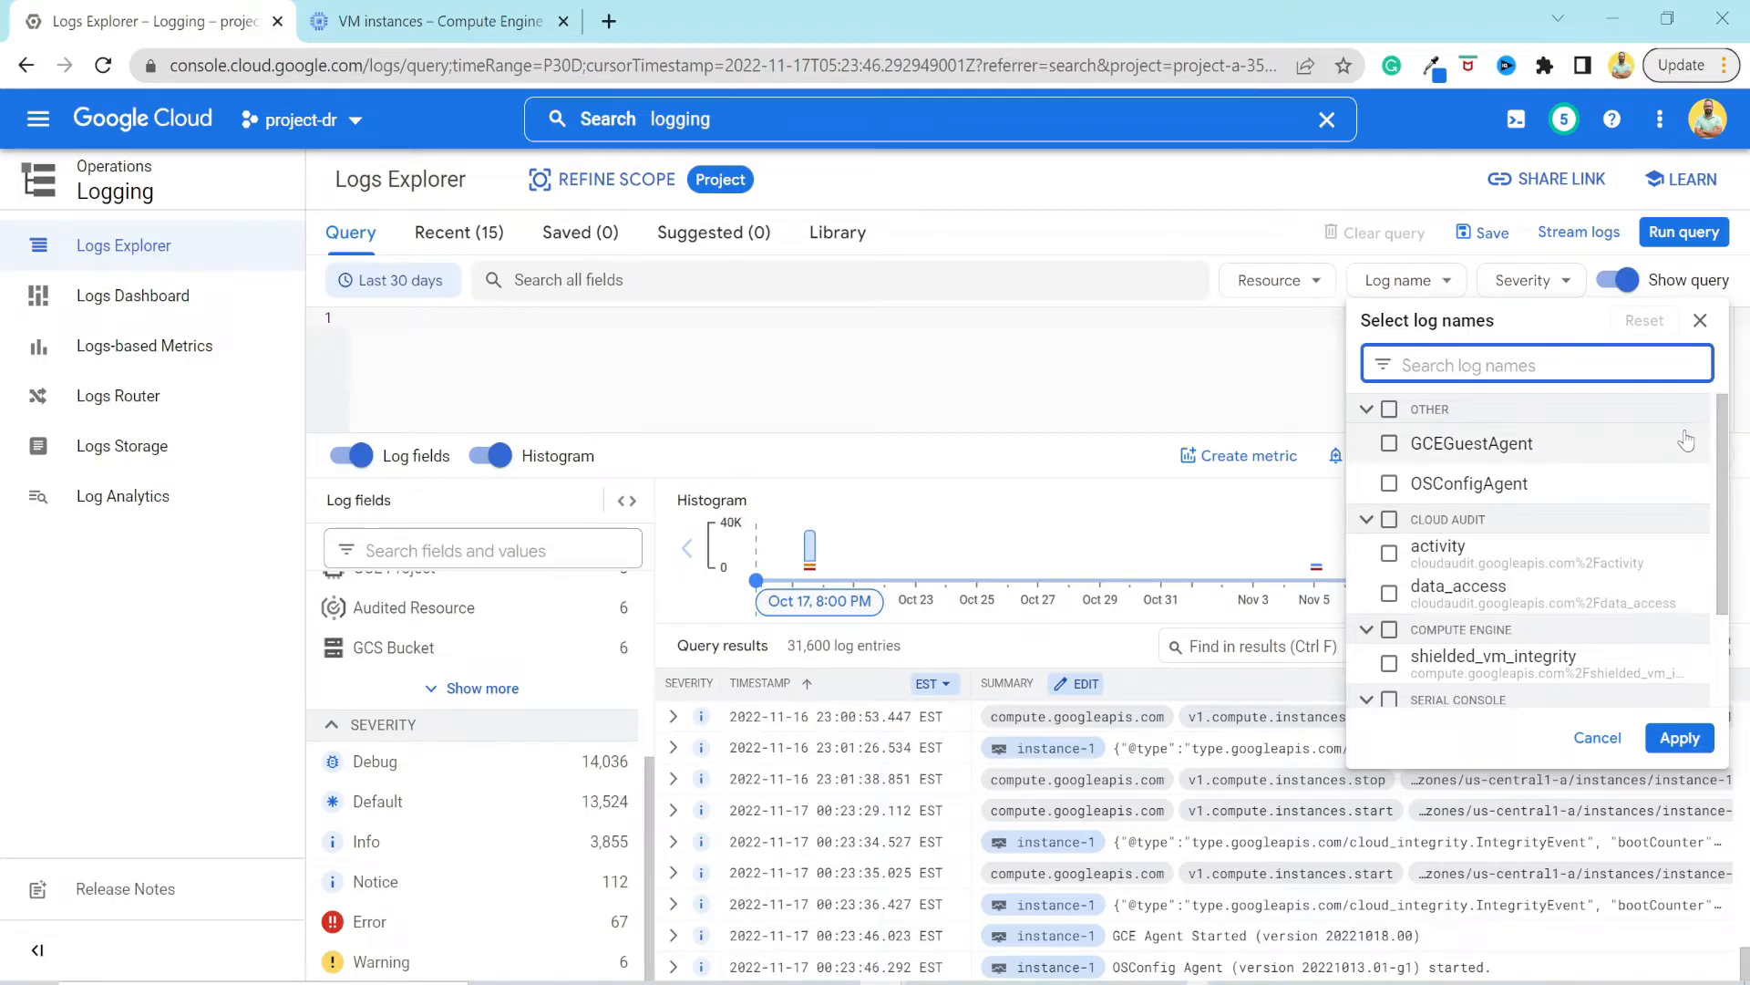
pyautogui.scroll(-3, 1686, 442)
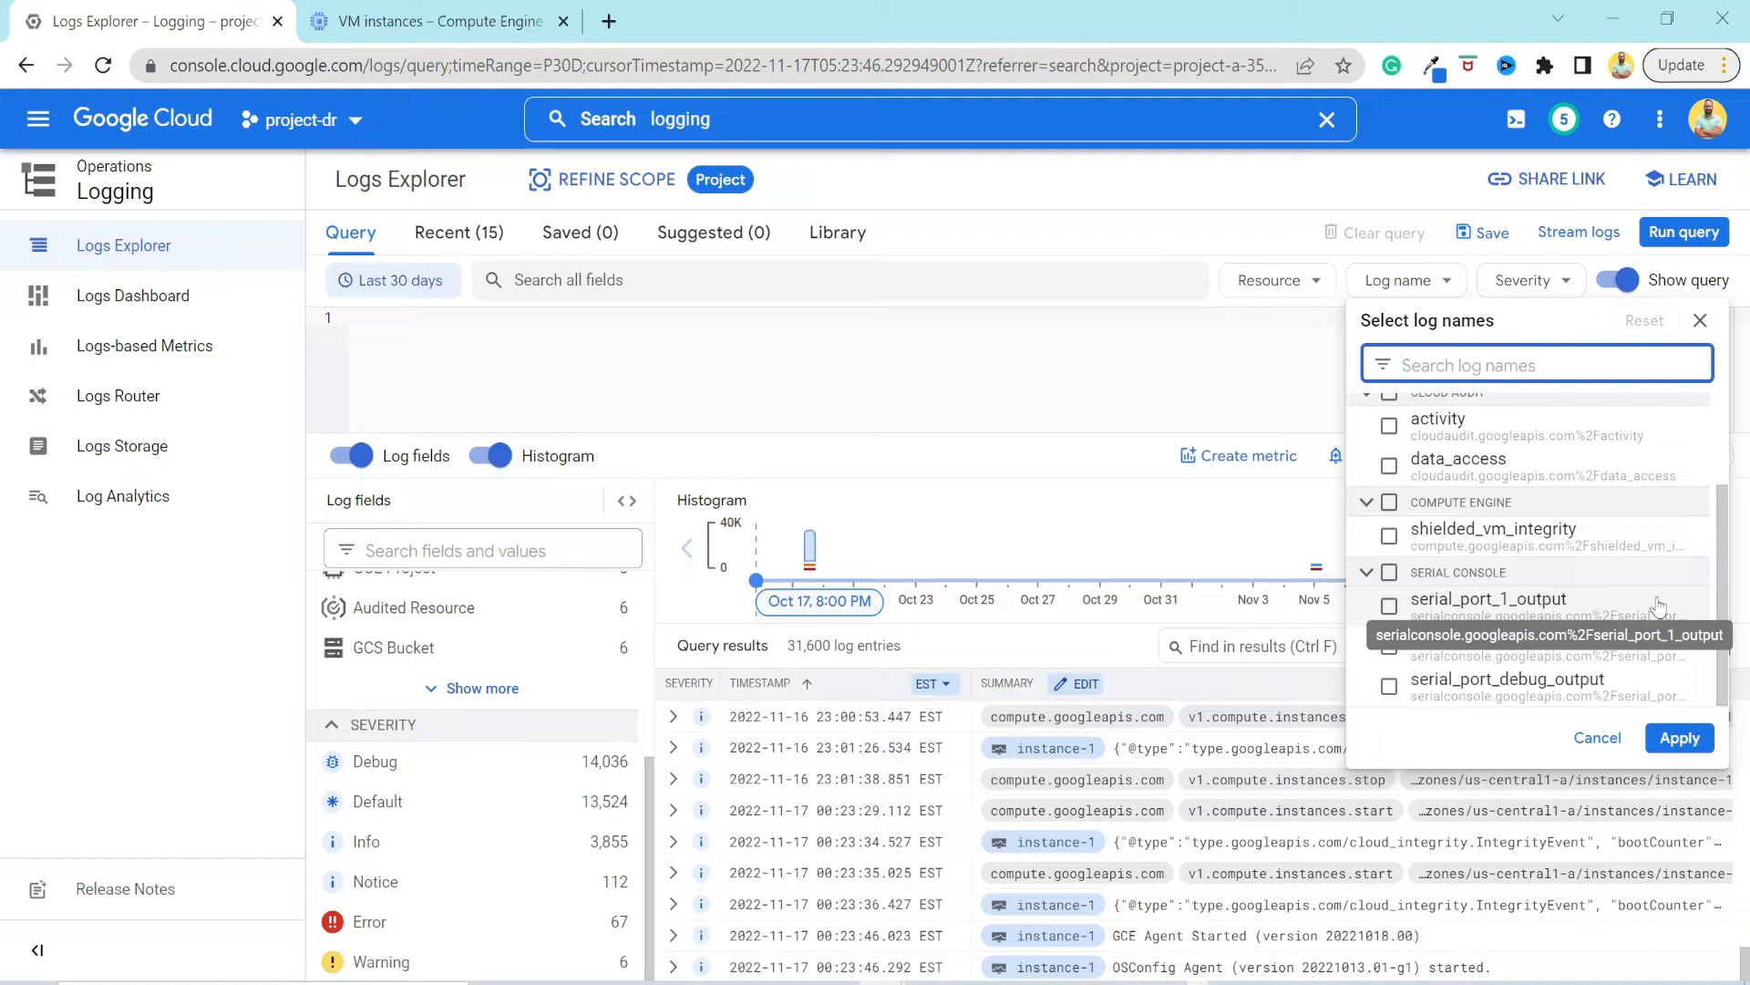
pyautogui.scroll(3, 1661, 565)
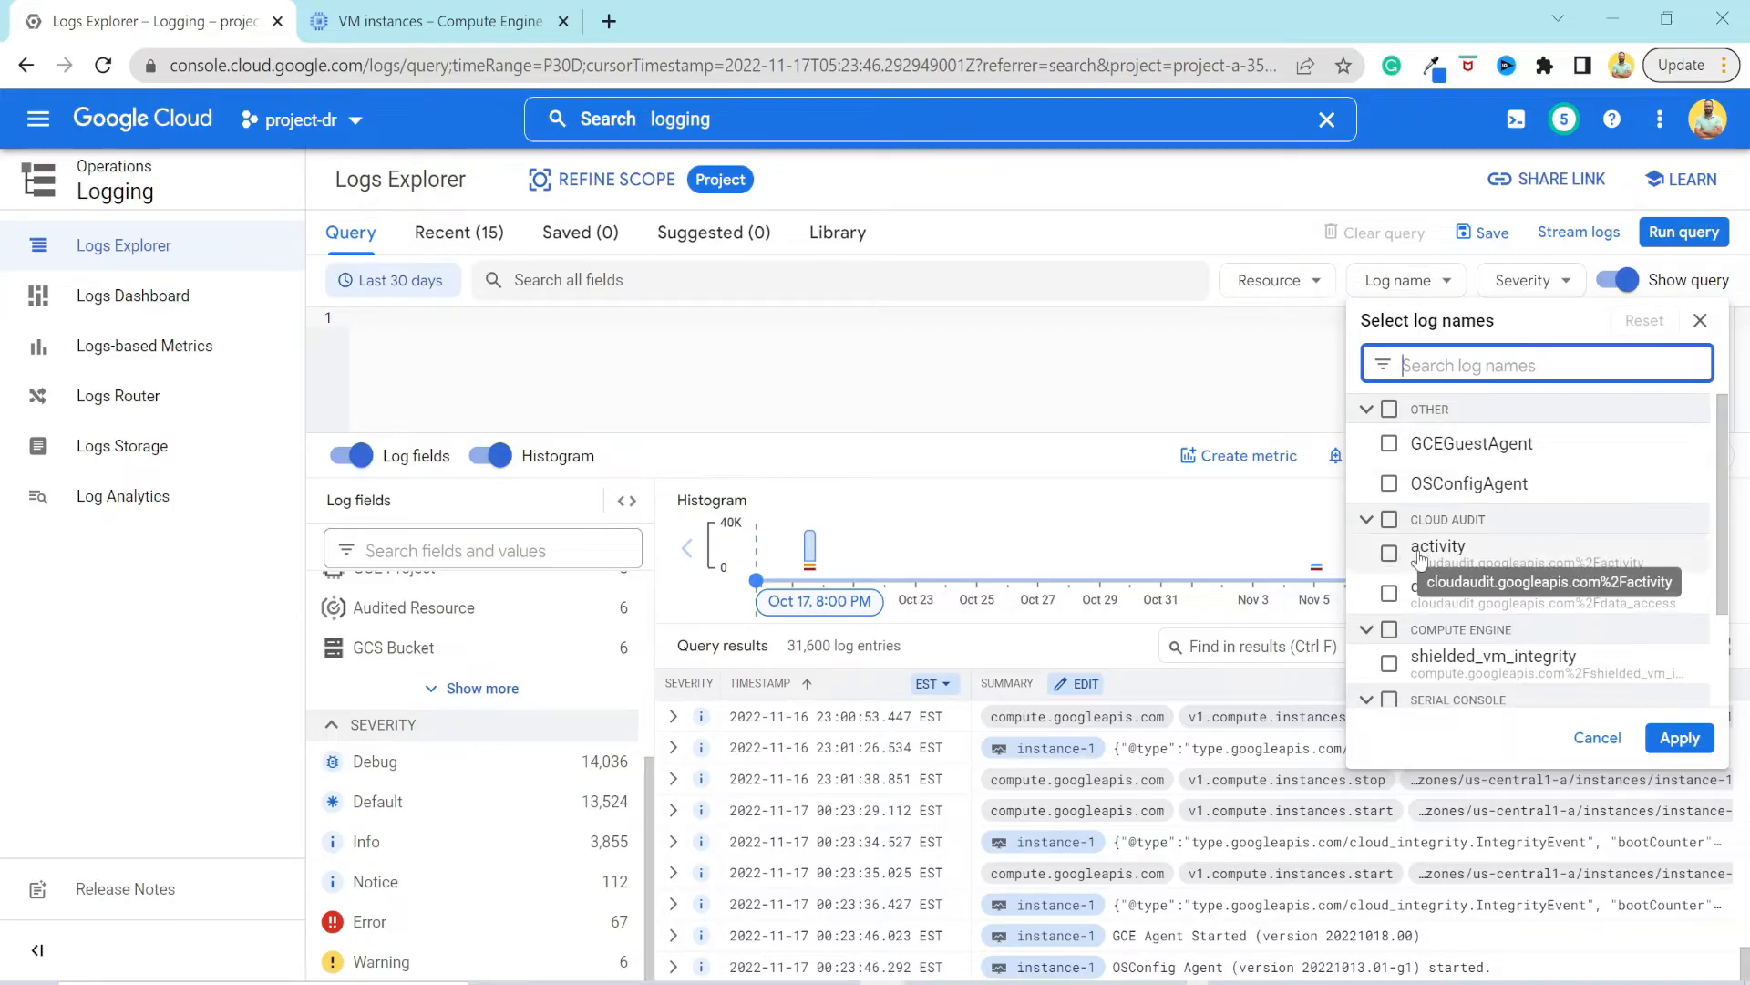
pyautogui.click(1389, 555)
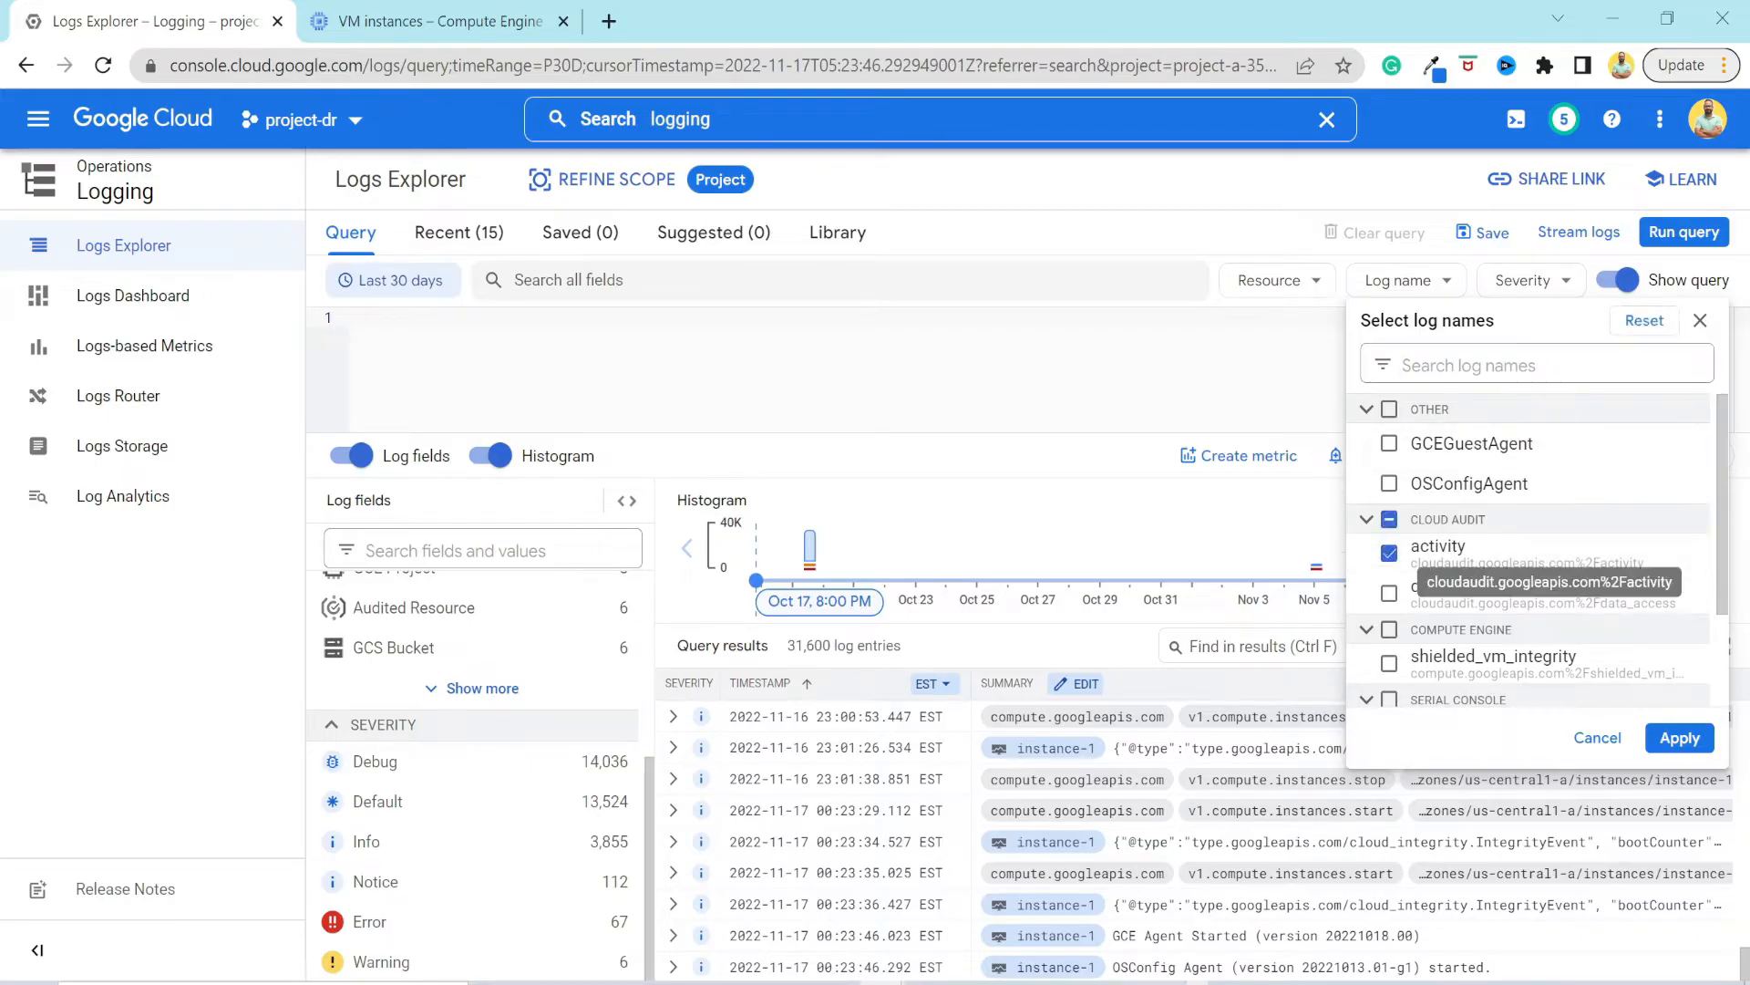
pyautogui.click(1678, 741)
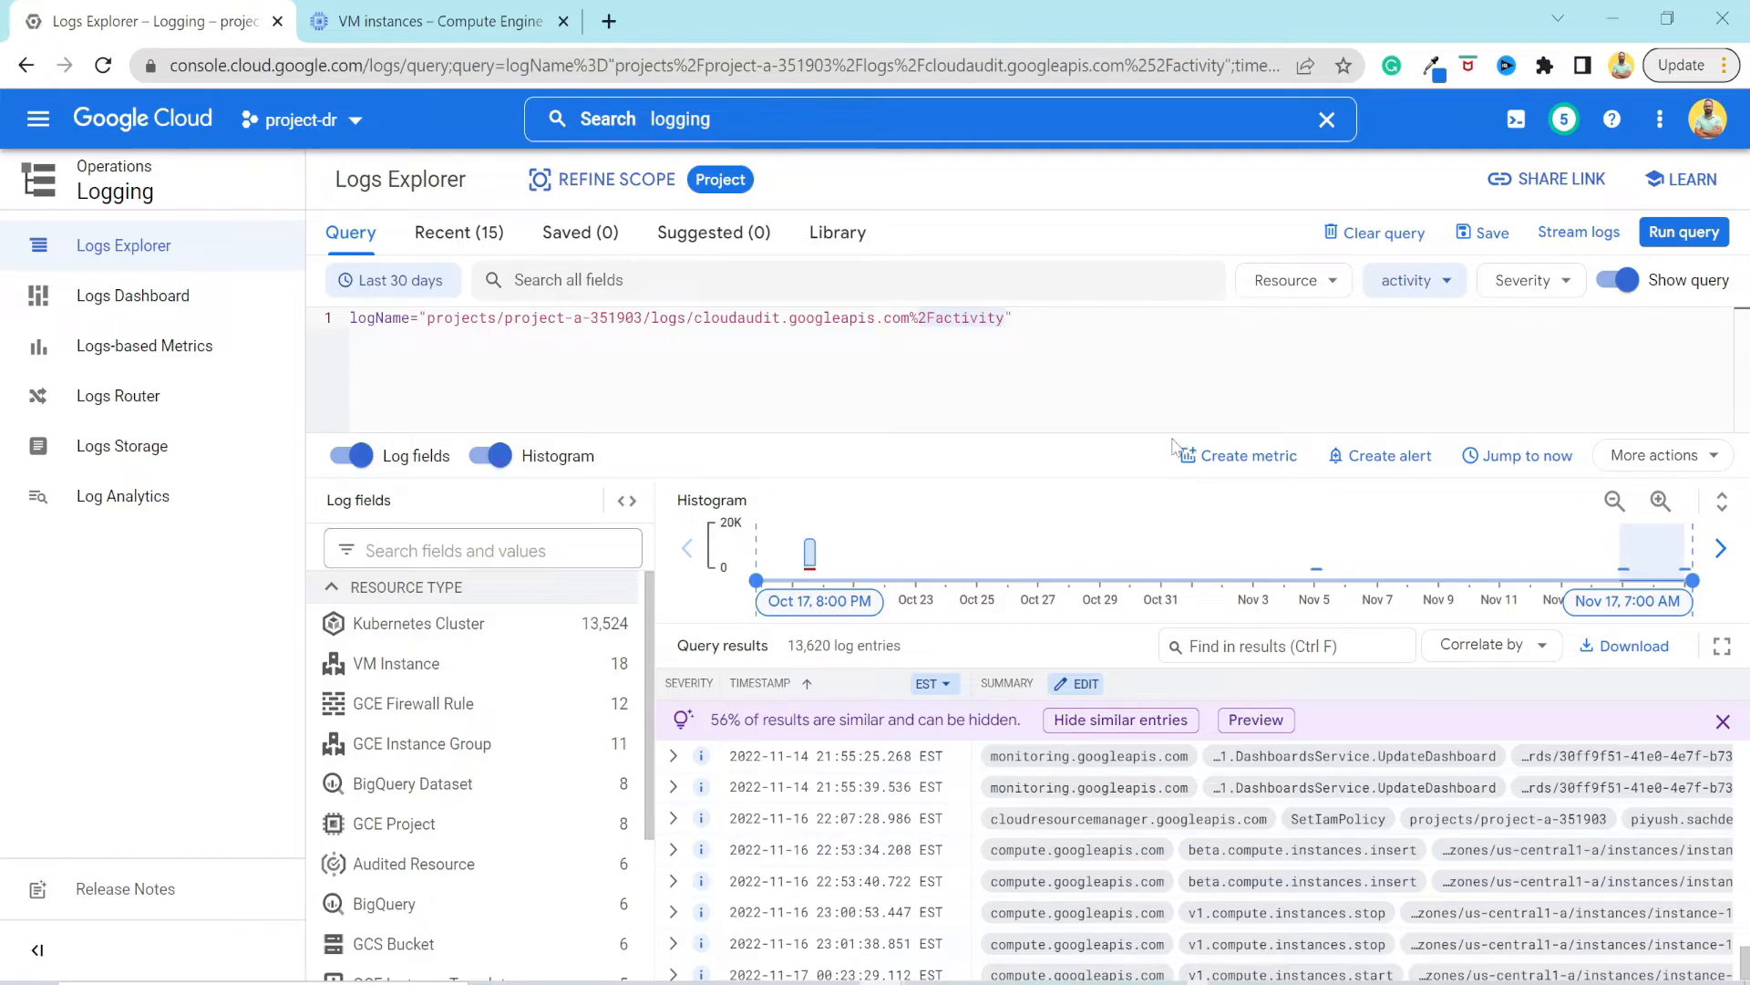
pyautogui.click(392, 284)
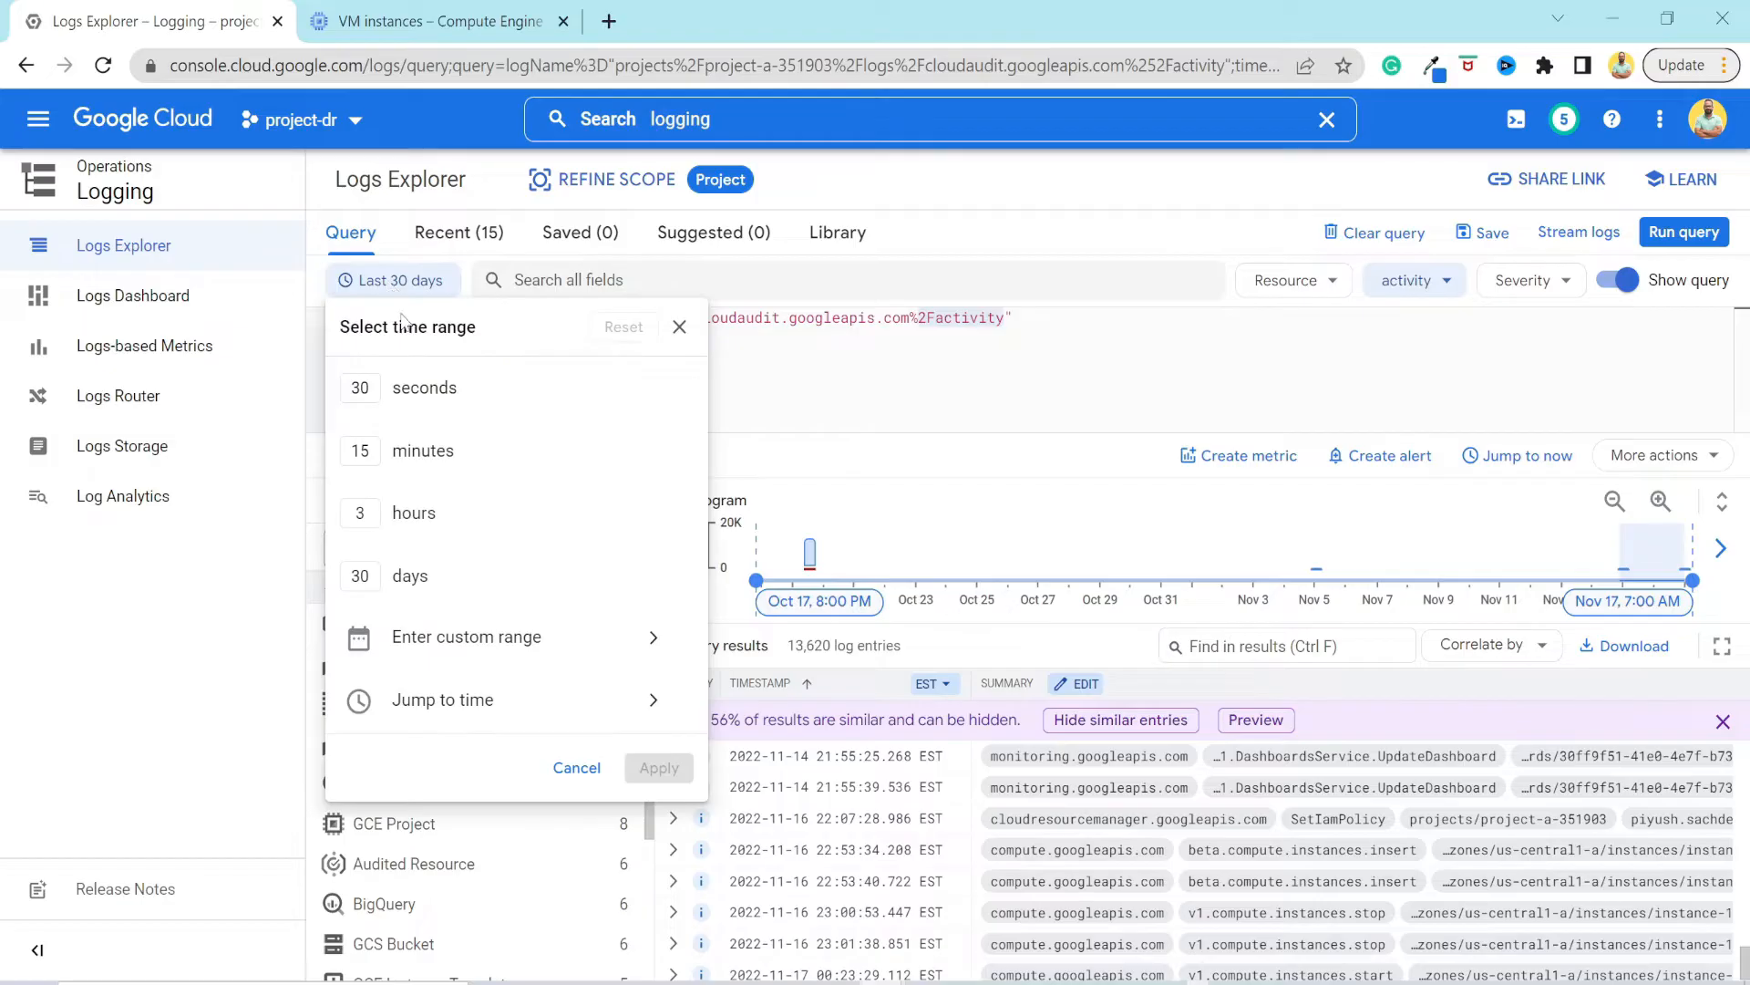
pyautogui.click(412, 524)
pyautogui.click(460, 583)
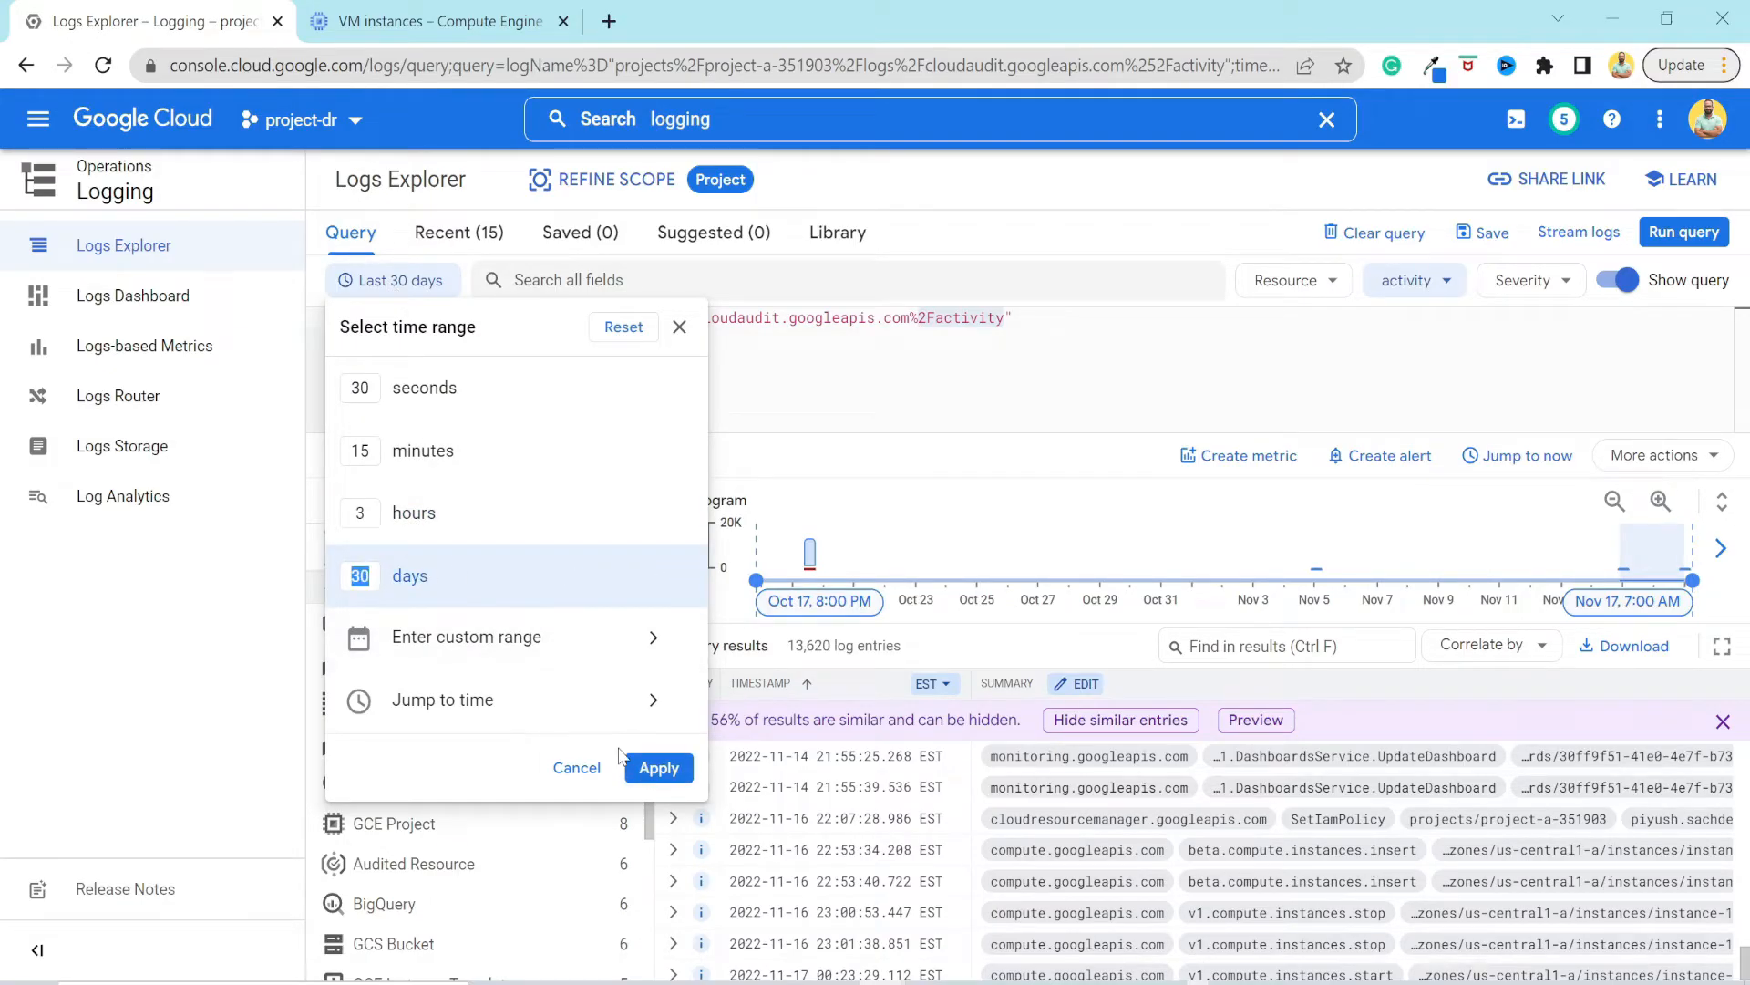
pyautogui.click(1122, 839)
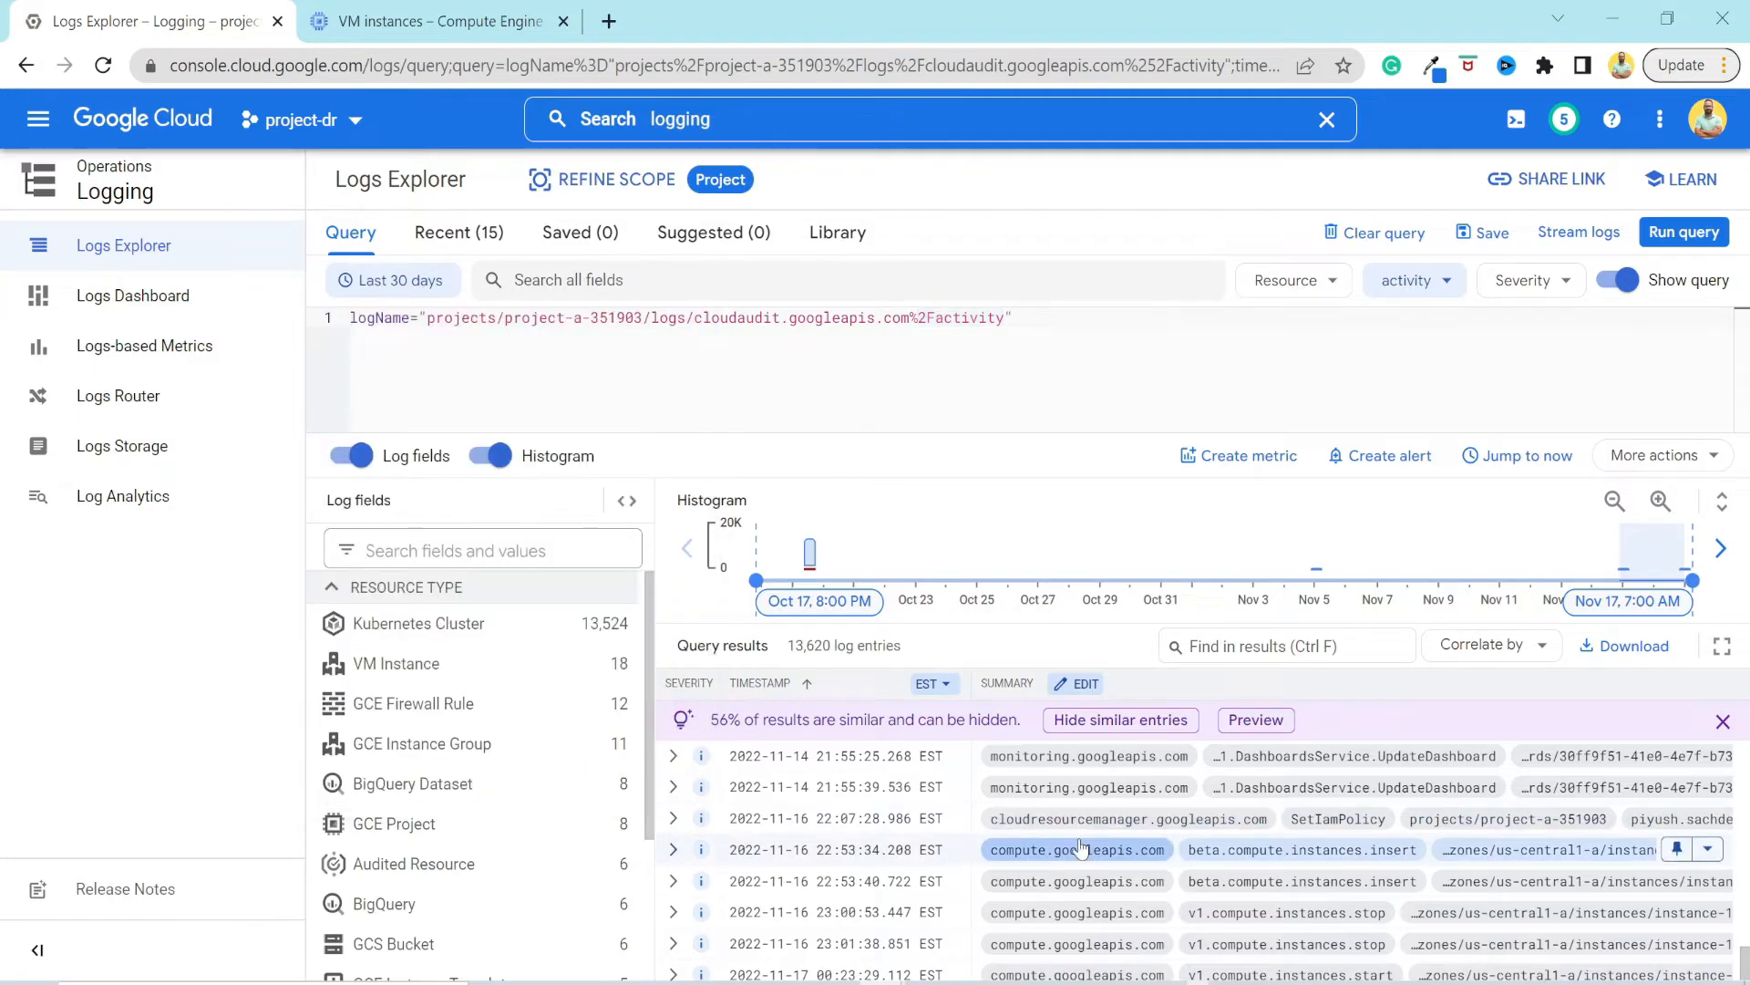
# Show the complete list of resource types in the log fields and filter the results by Google Project.
pyautogui.scroll(-1, 1048, 862)
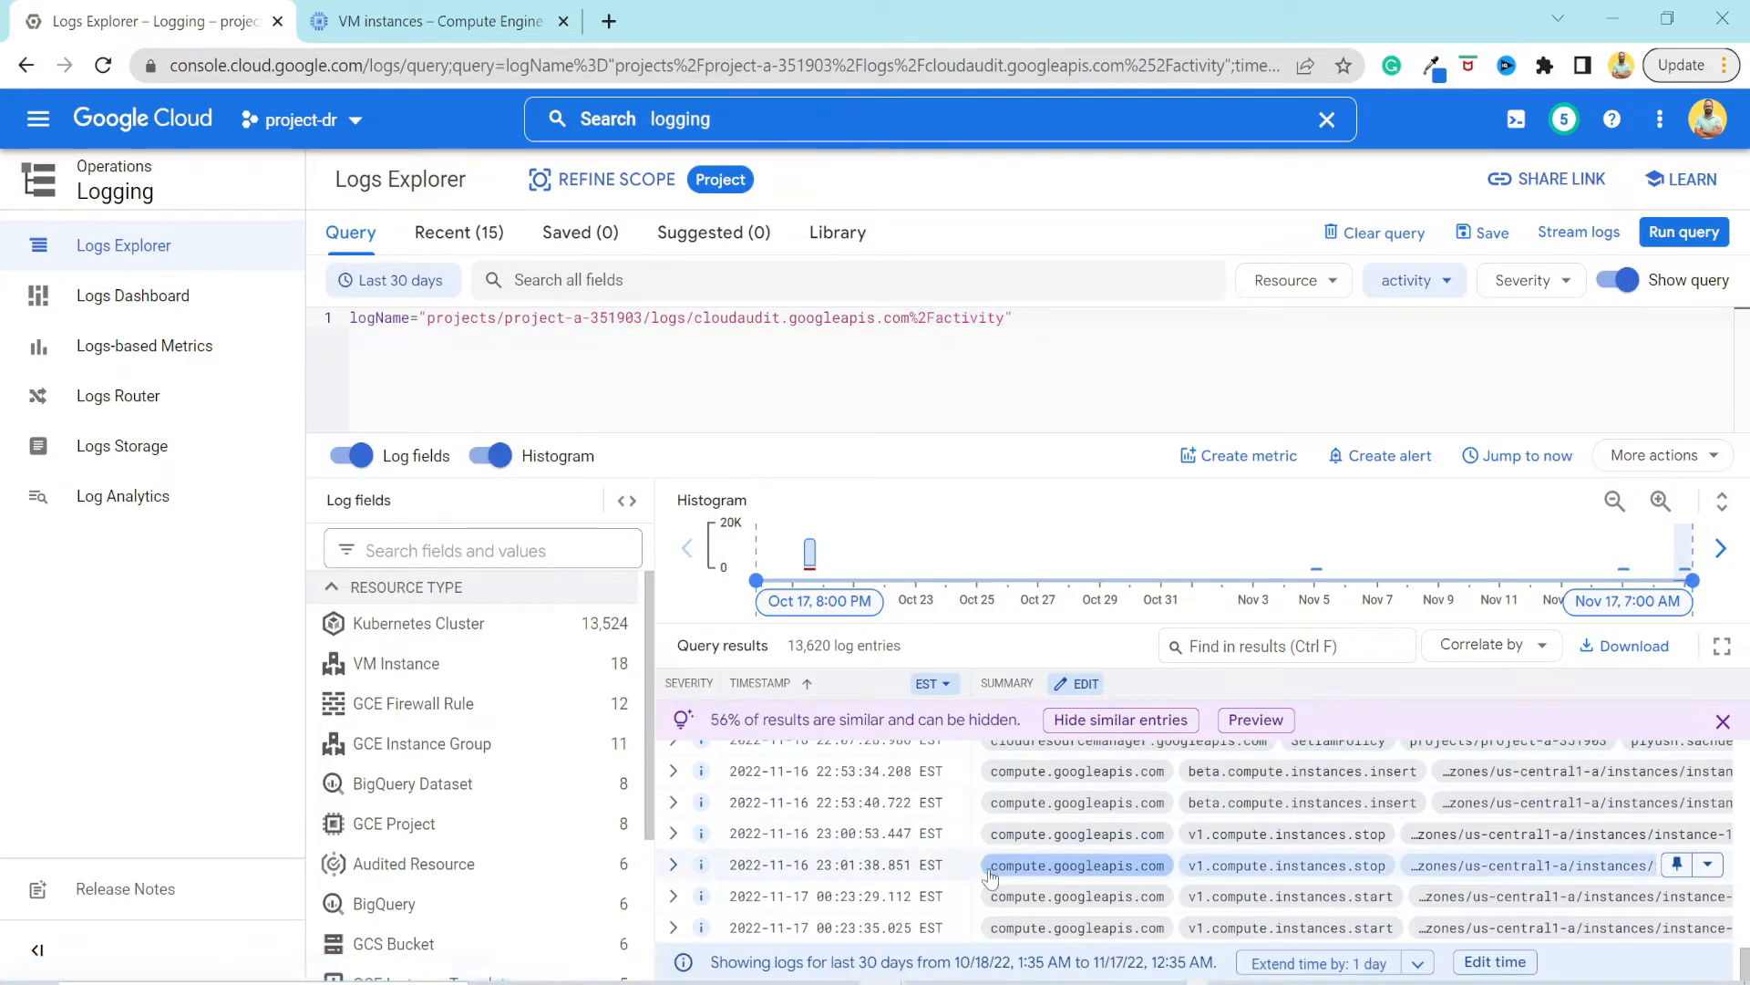
pyautogui.scroll(2, 991, 871)
pyautogui.scroll(-1, 504, 759)
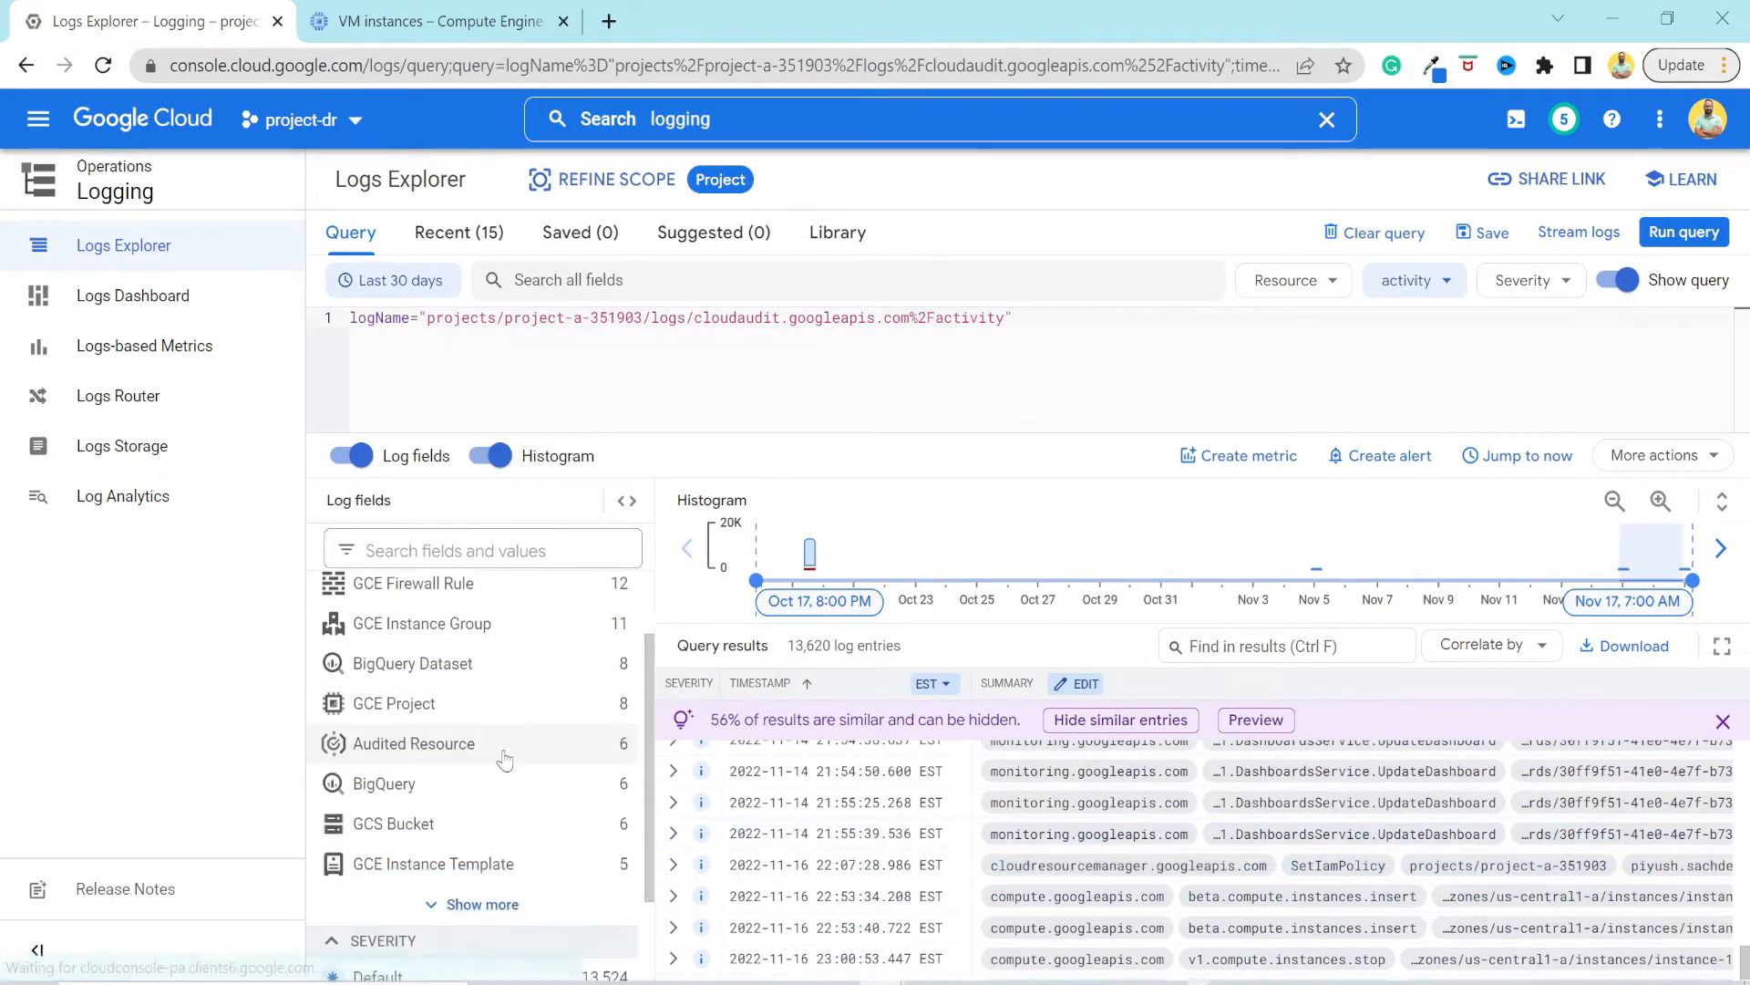
pyautogui.scroll(-2, 506, 760)
pyautogui.click(504, 808)
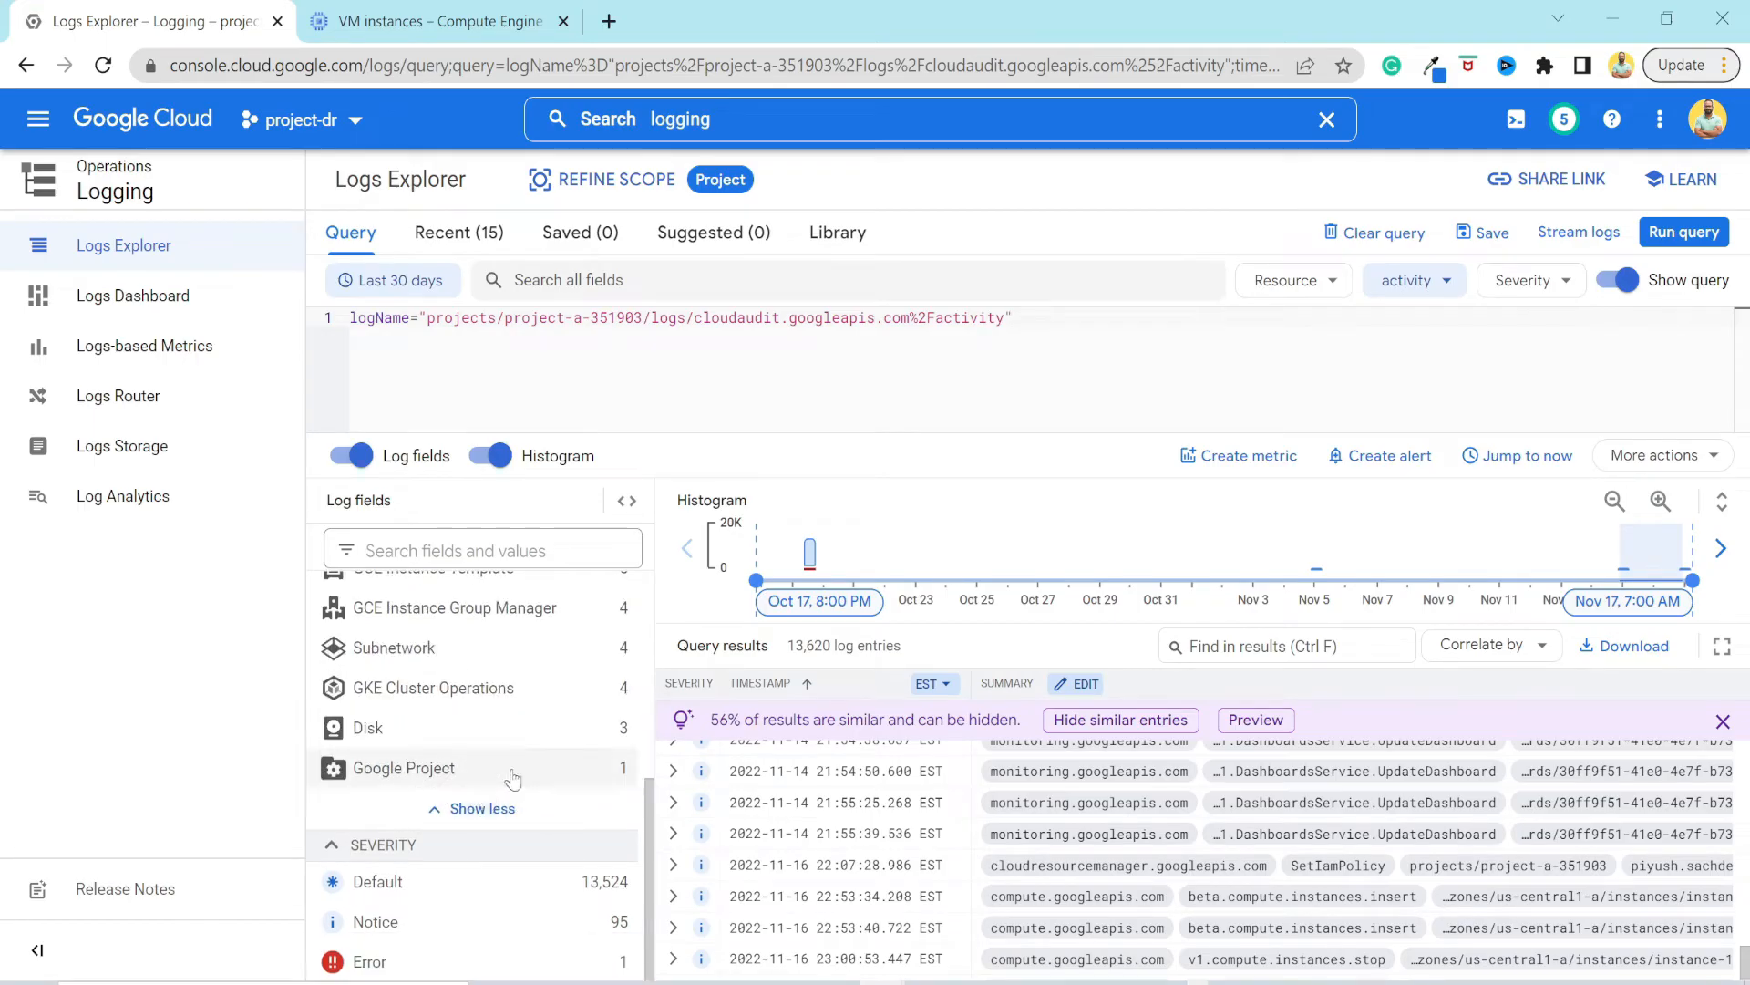
pyautogui.click(423, 780)
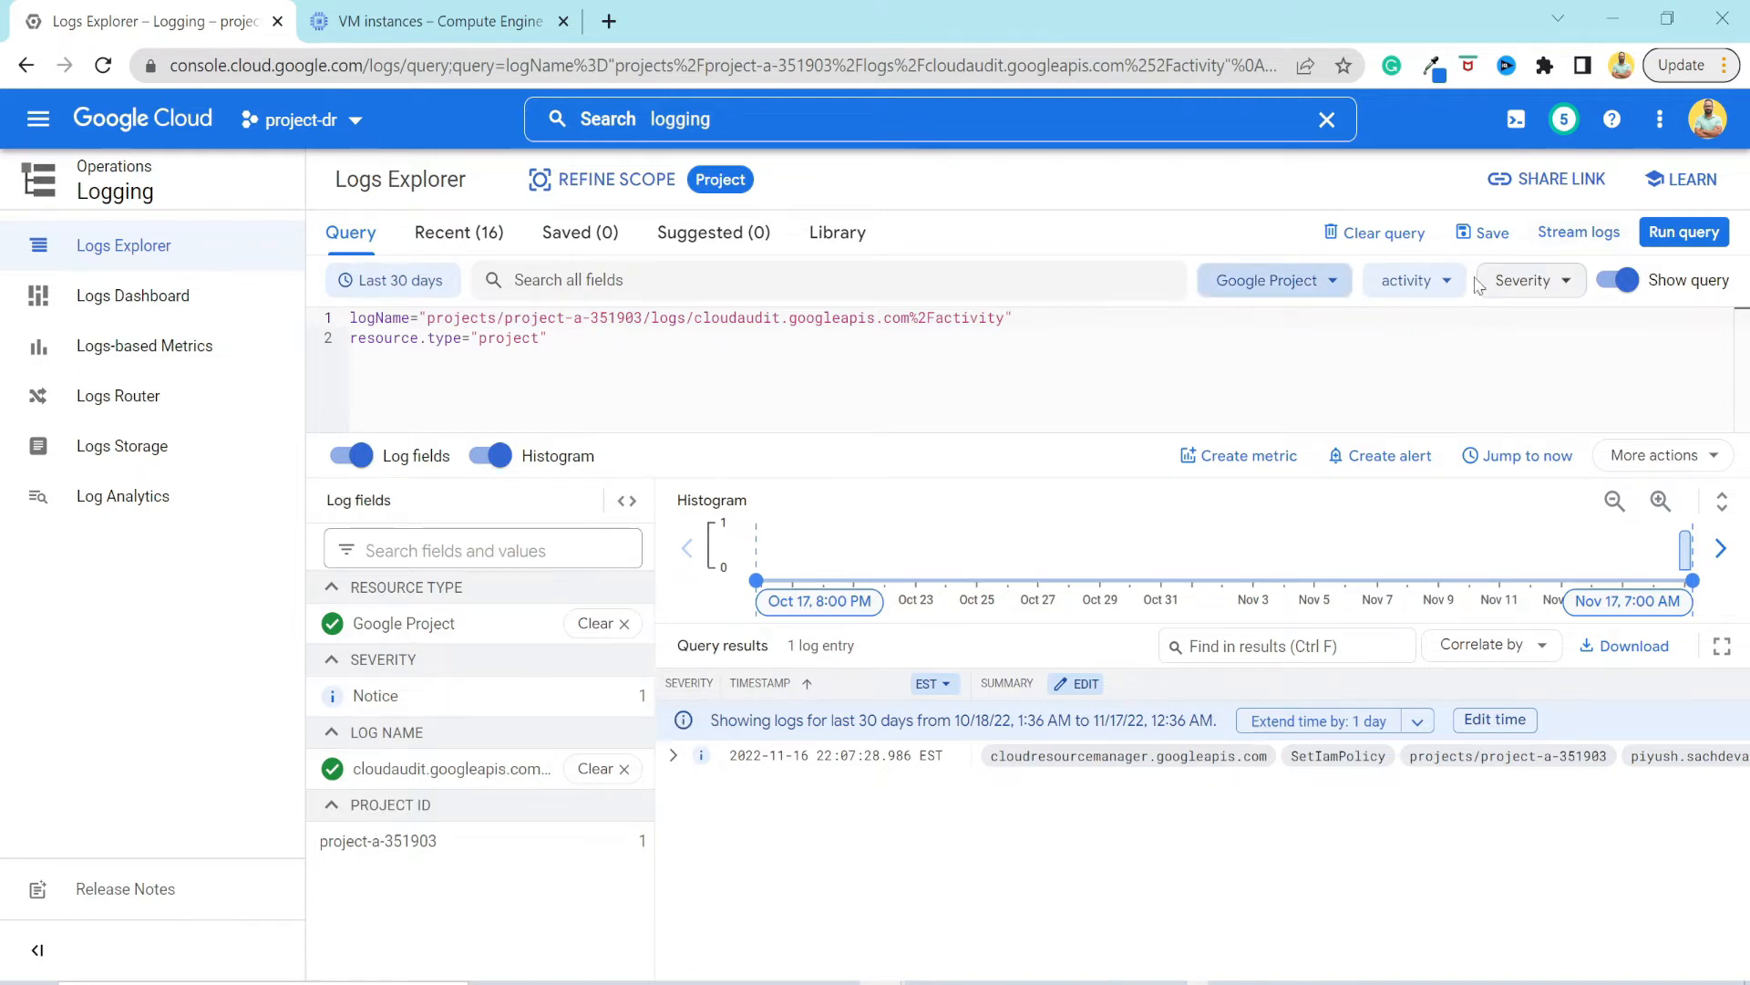
# Try to add a labels.instance_name condition on a third line of the query.
pyautogui.click(1424, 269)
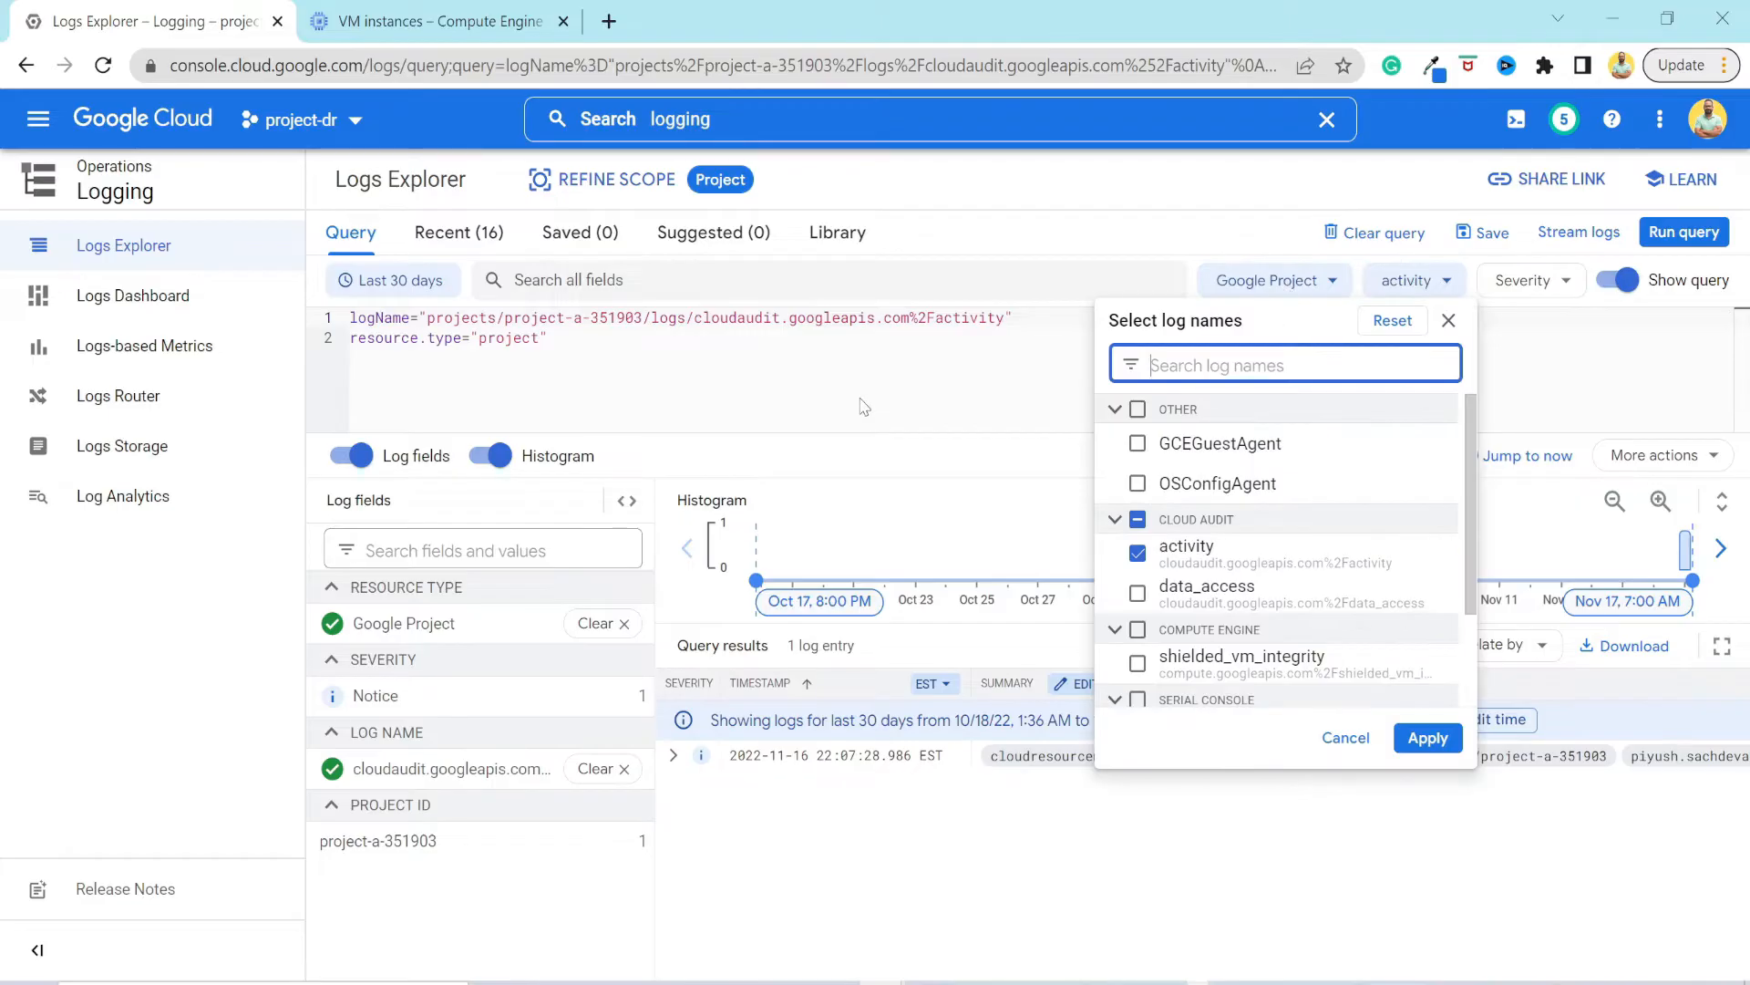
pyautogui.click(844, 377)
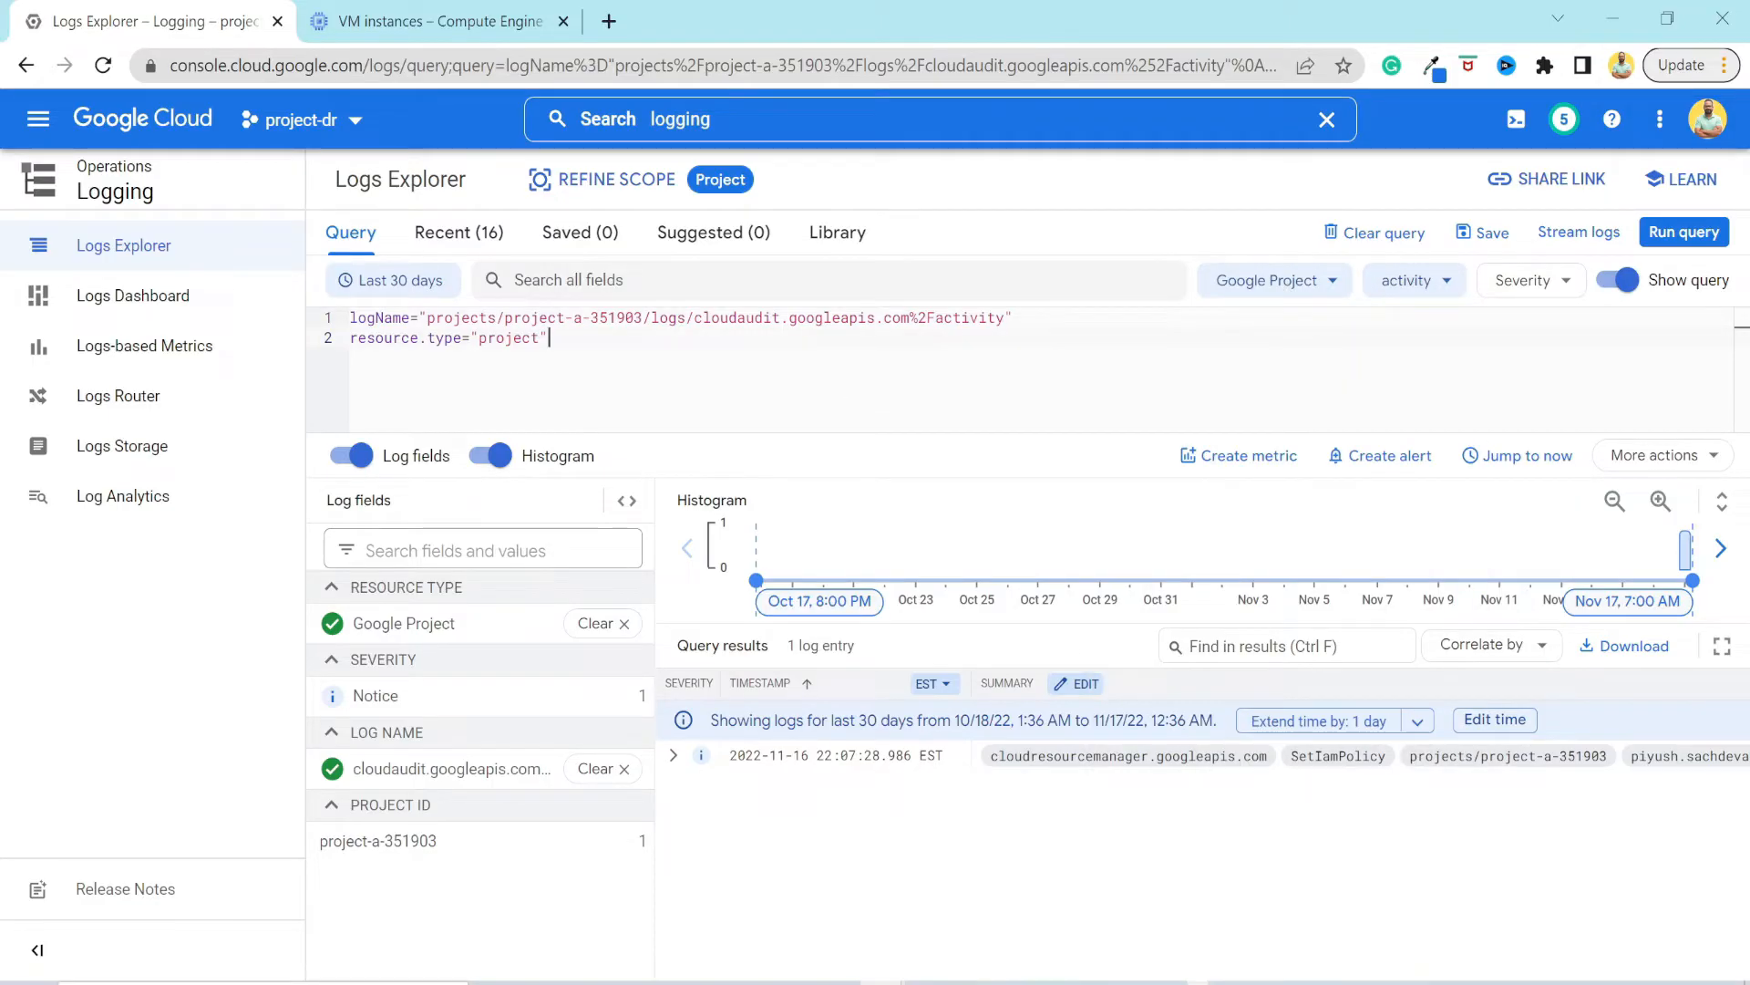
pyautogui.press('Return')
pyautogui.write('label')
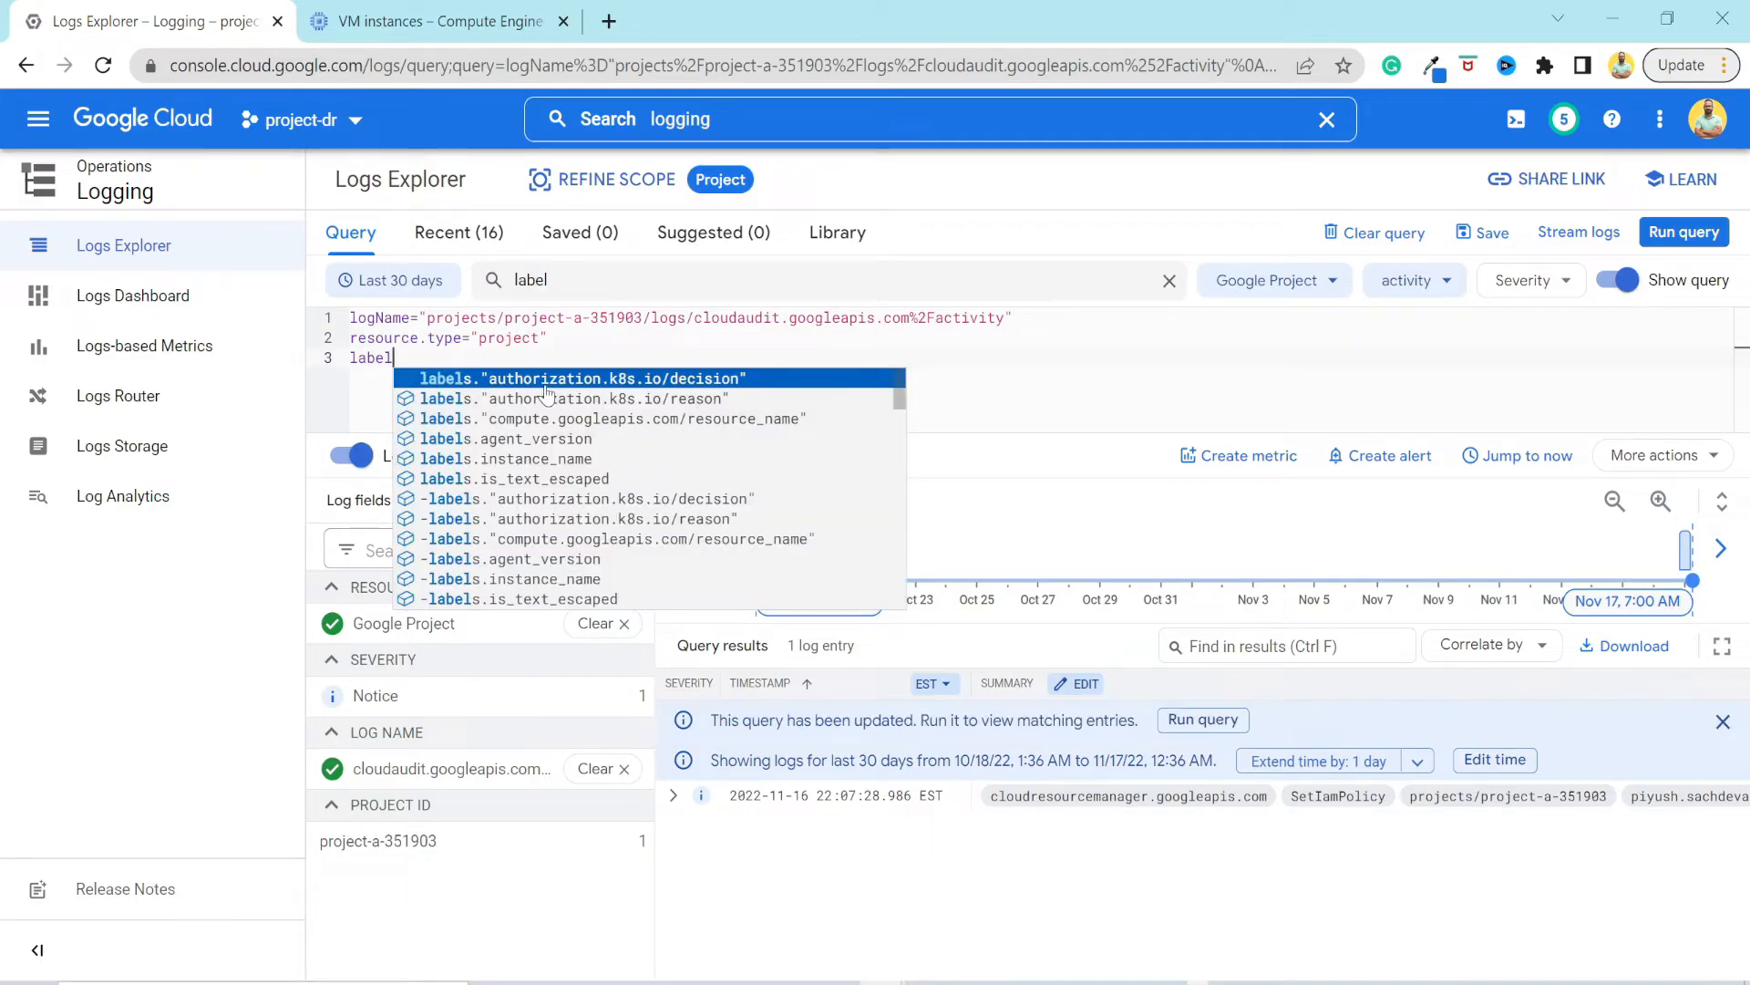
pyautogui.click(572, 463)
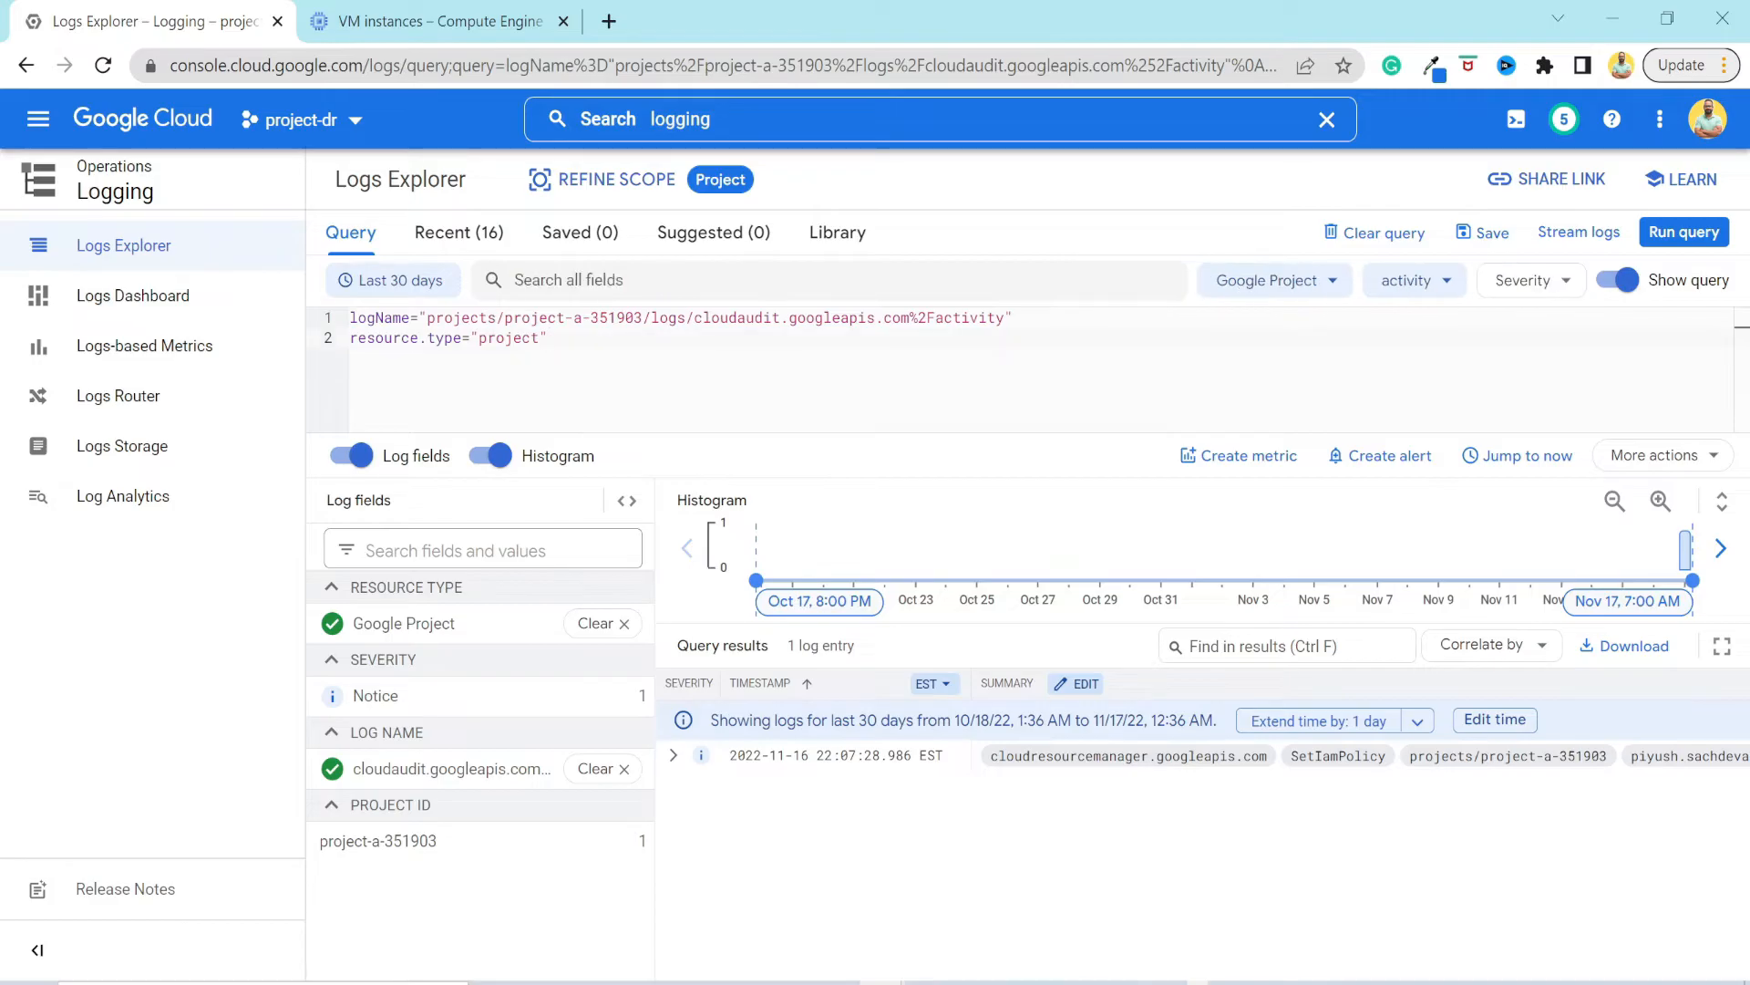
# Review the log name and resource type conditions in the query and the principal email in the SetIamPolicy entry.
pyautogui.moveTo(351, 319); pyautogui.dragTo(1014, 318)
pyautogui.moveTo(351, 338); pyautogui.dragTo(550, 338)
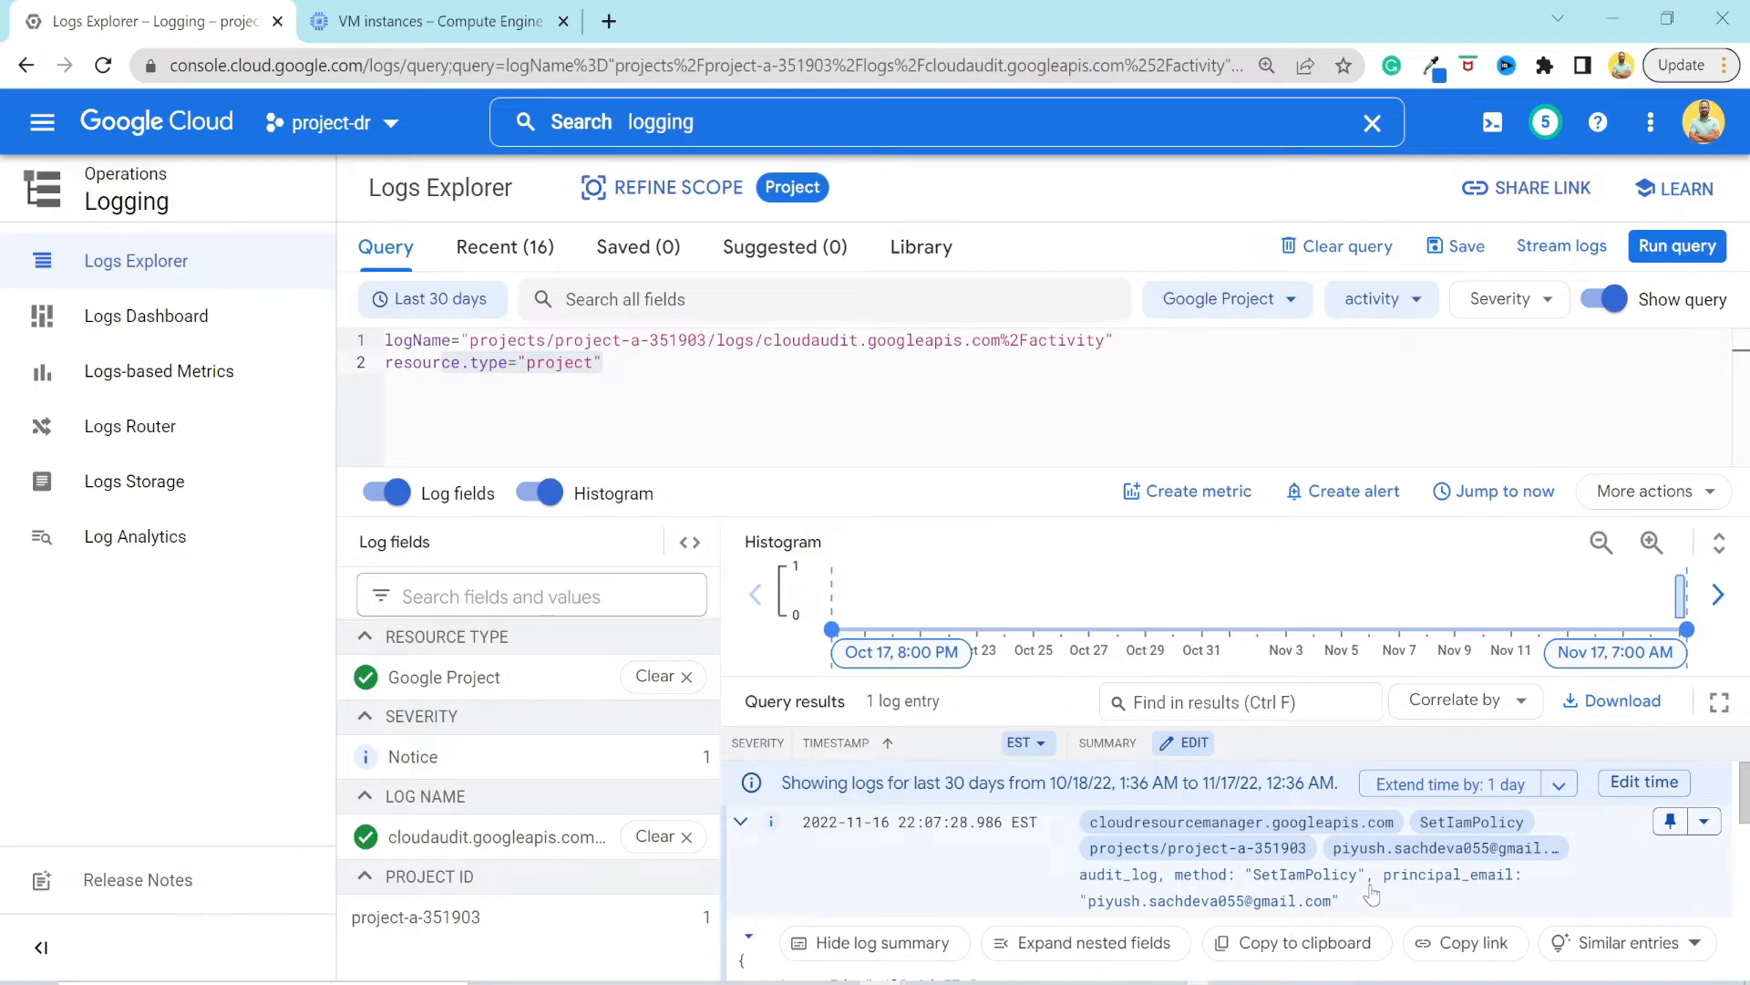
pyautogui.moveTo(1333, 902); pyautogui.dragTo(1104, 907)
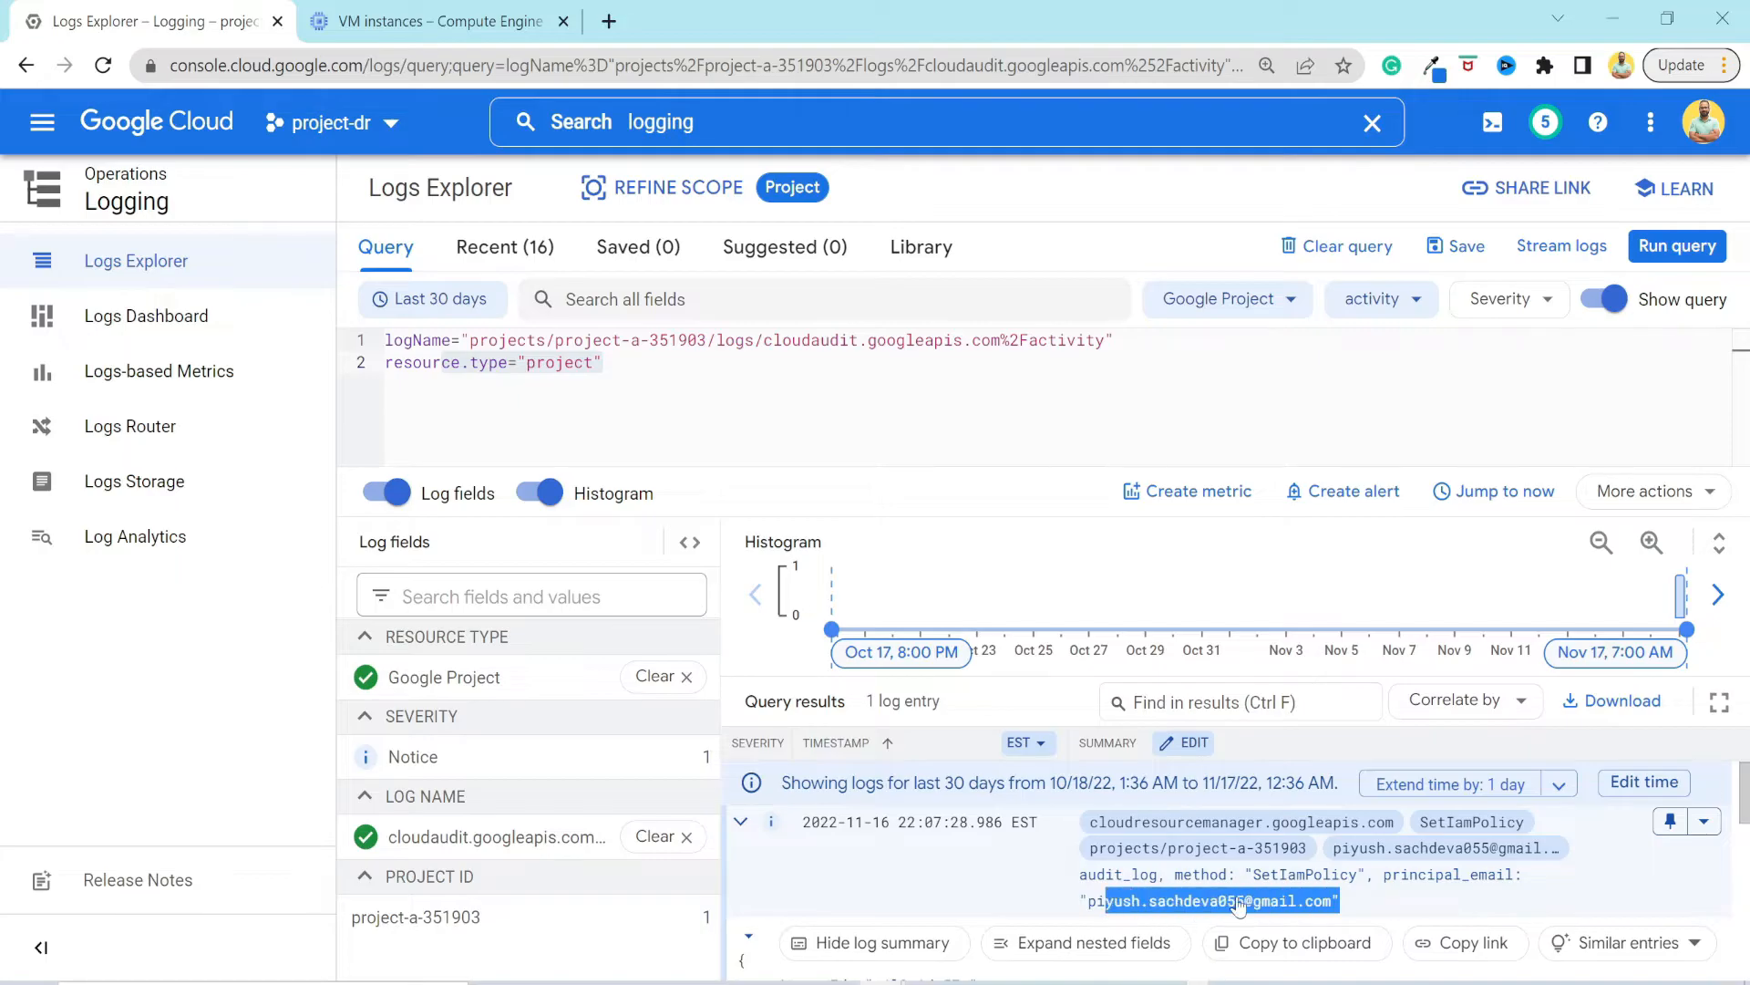
# Expand serviceData, policyDelta and bindingDeltas in the SetIamPolicy entry and examine the action, member and role of the policy change.
pyautogui.scroll(-3, 1238, 904)
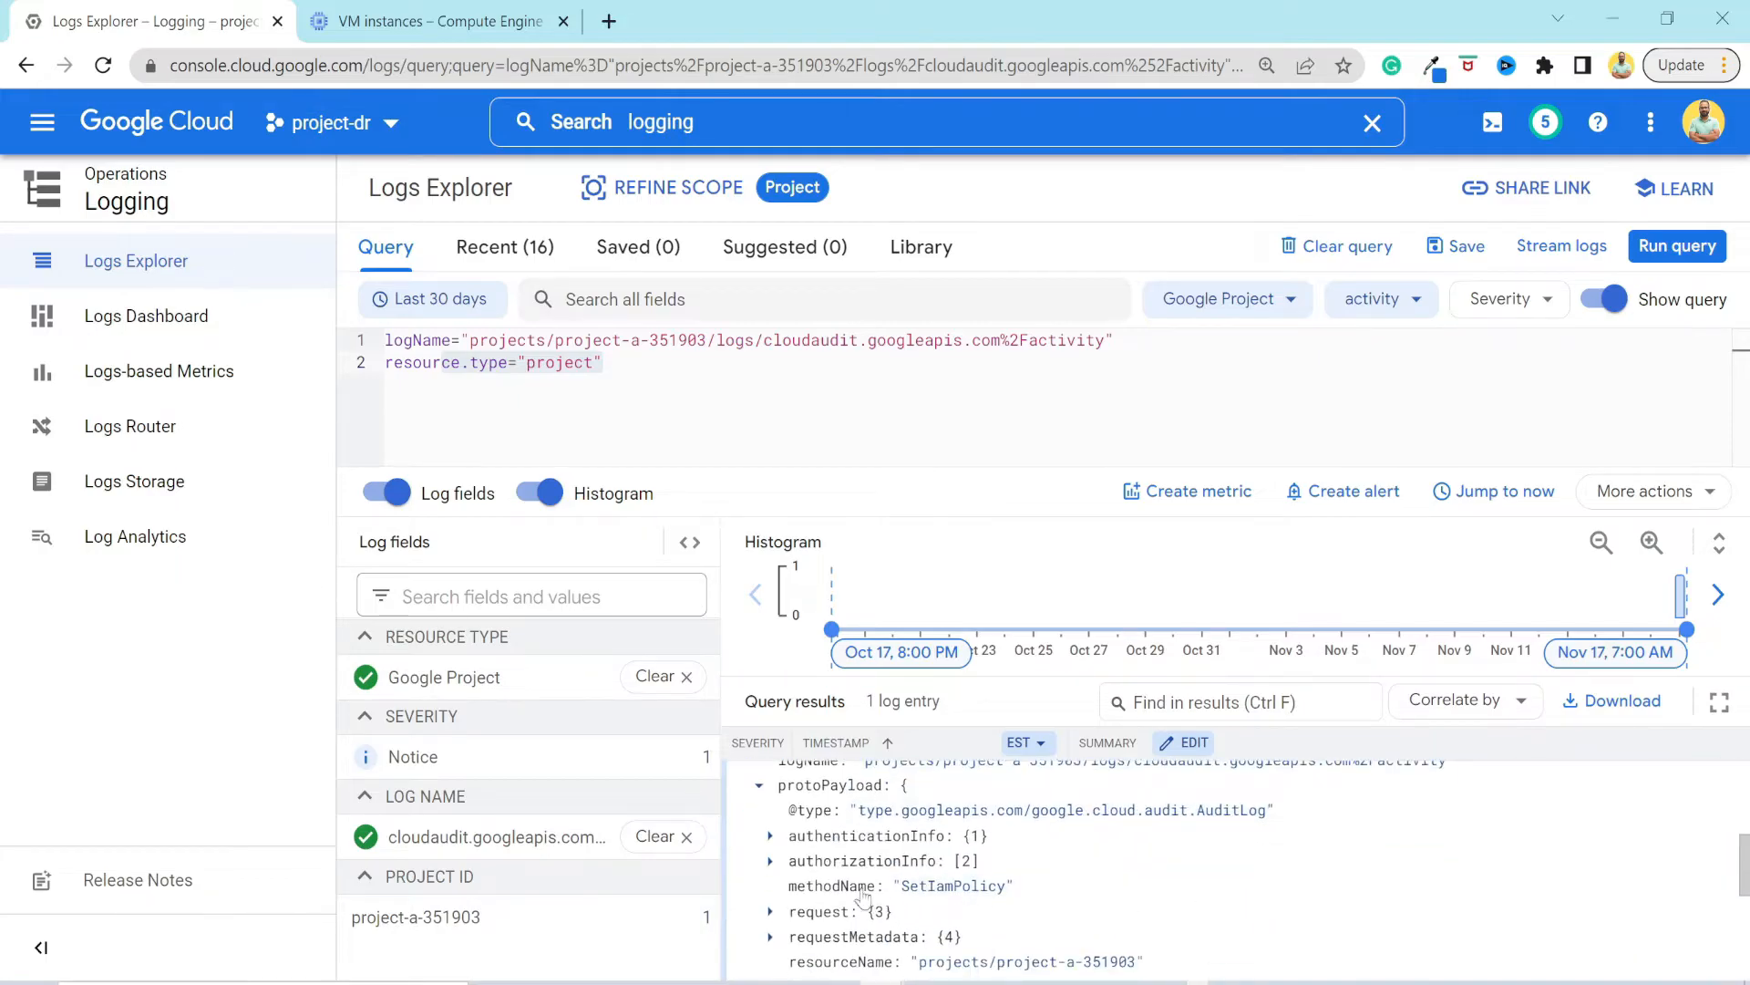
pyautogui.scroll(-3, 834, 875)
pyautogui.click(771, 789)
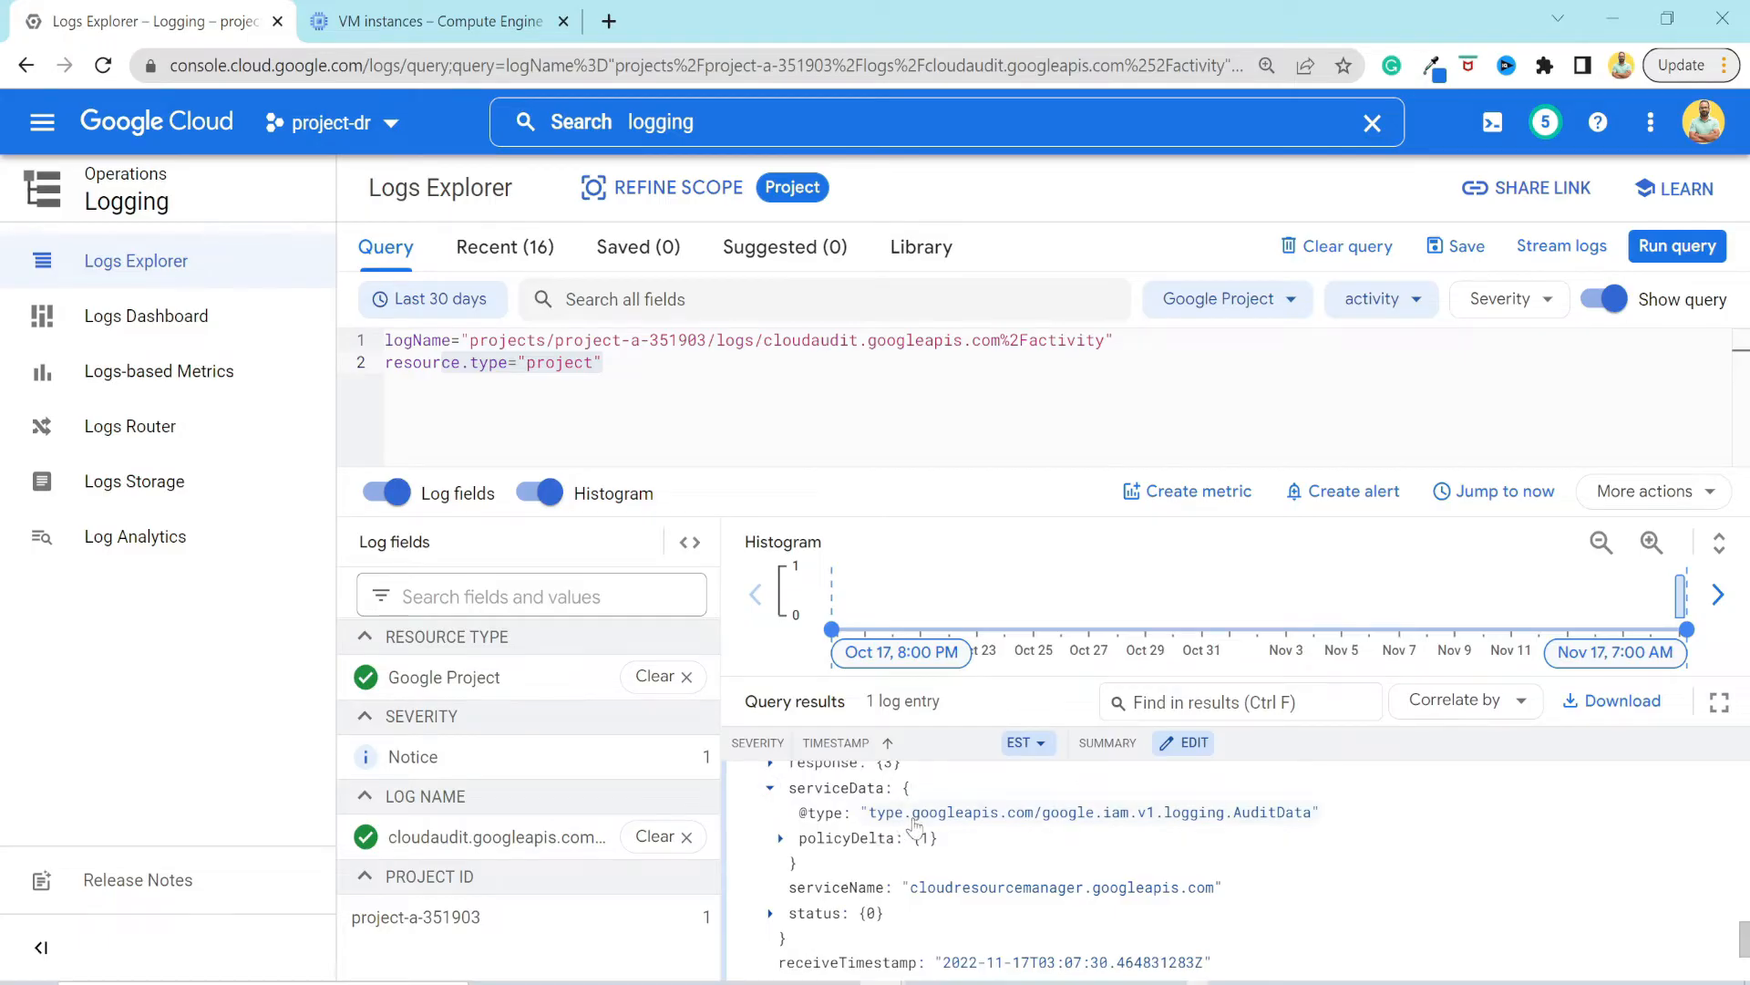
pyautogui.click(780, 840)
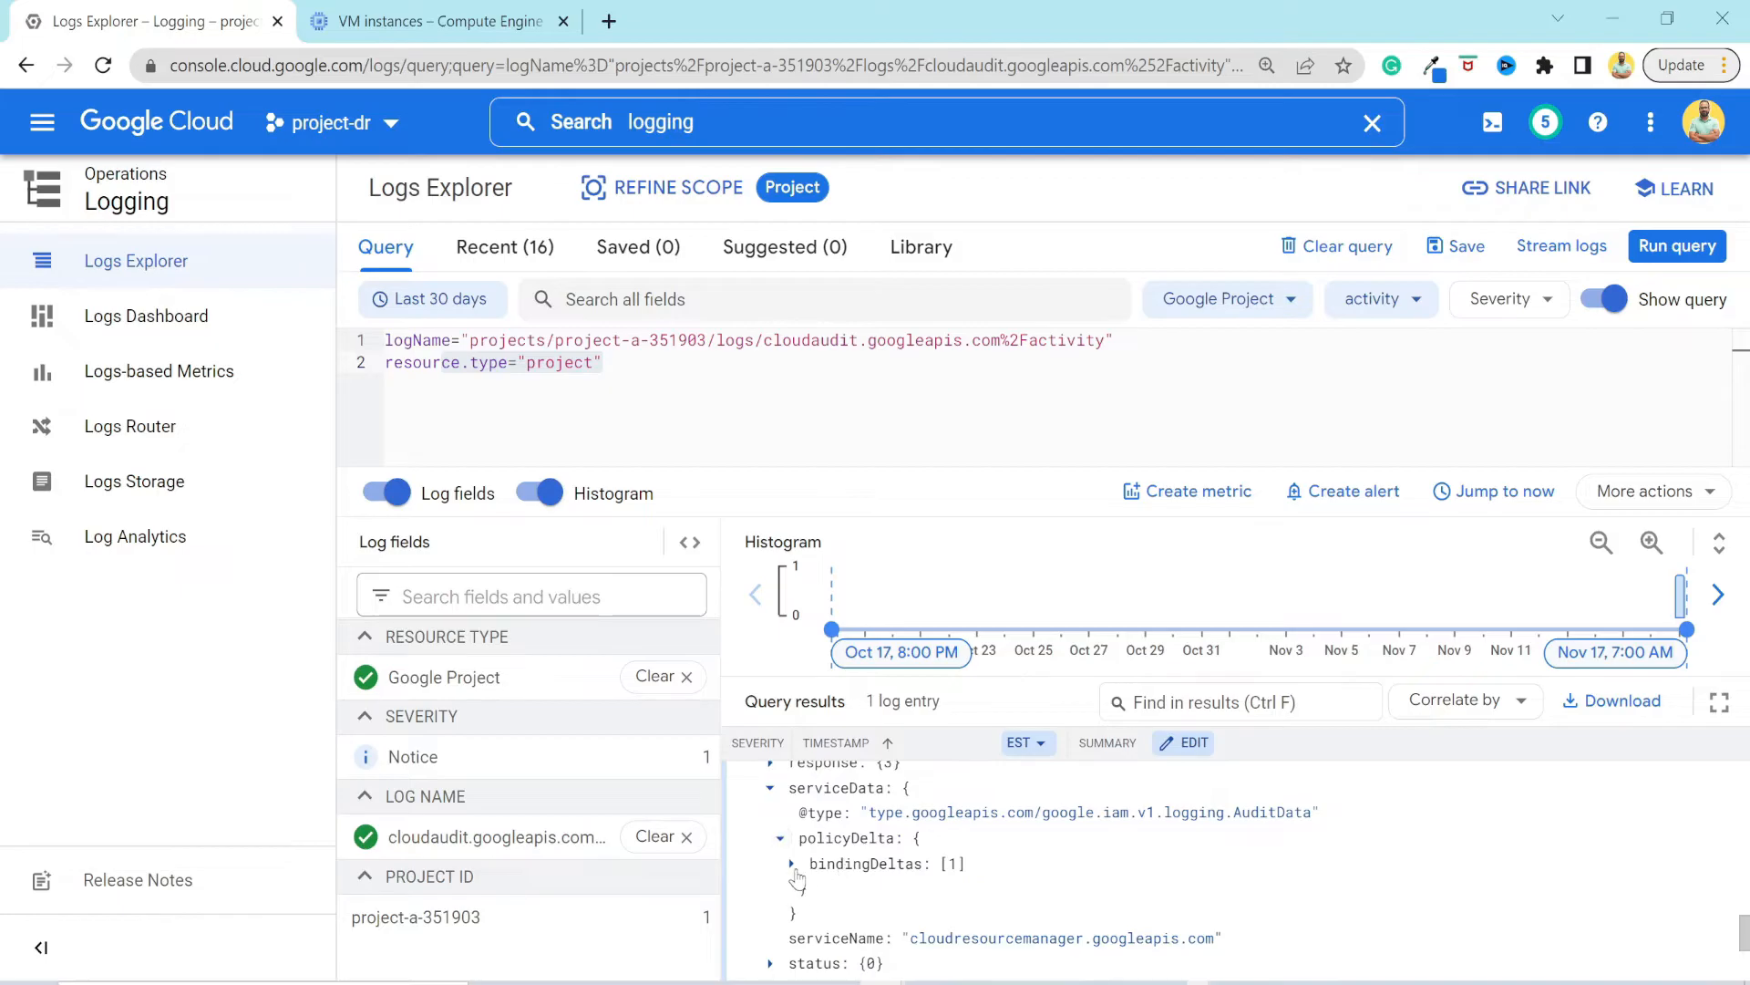
pyautogui.click(791, 863)
pyautogui.click(800, 892)
pyautogui.scroll(-2, 912, 857)
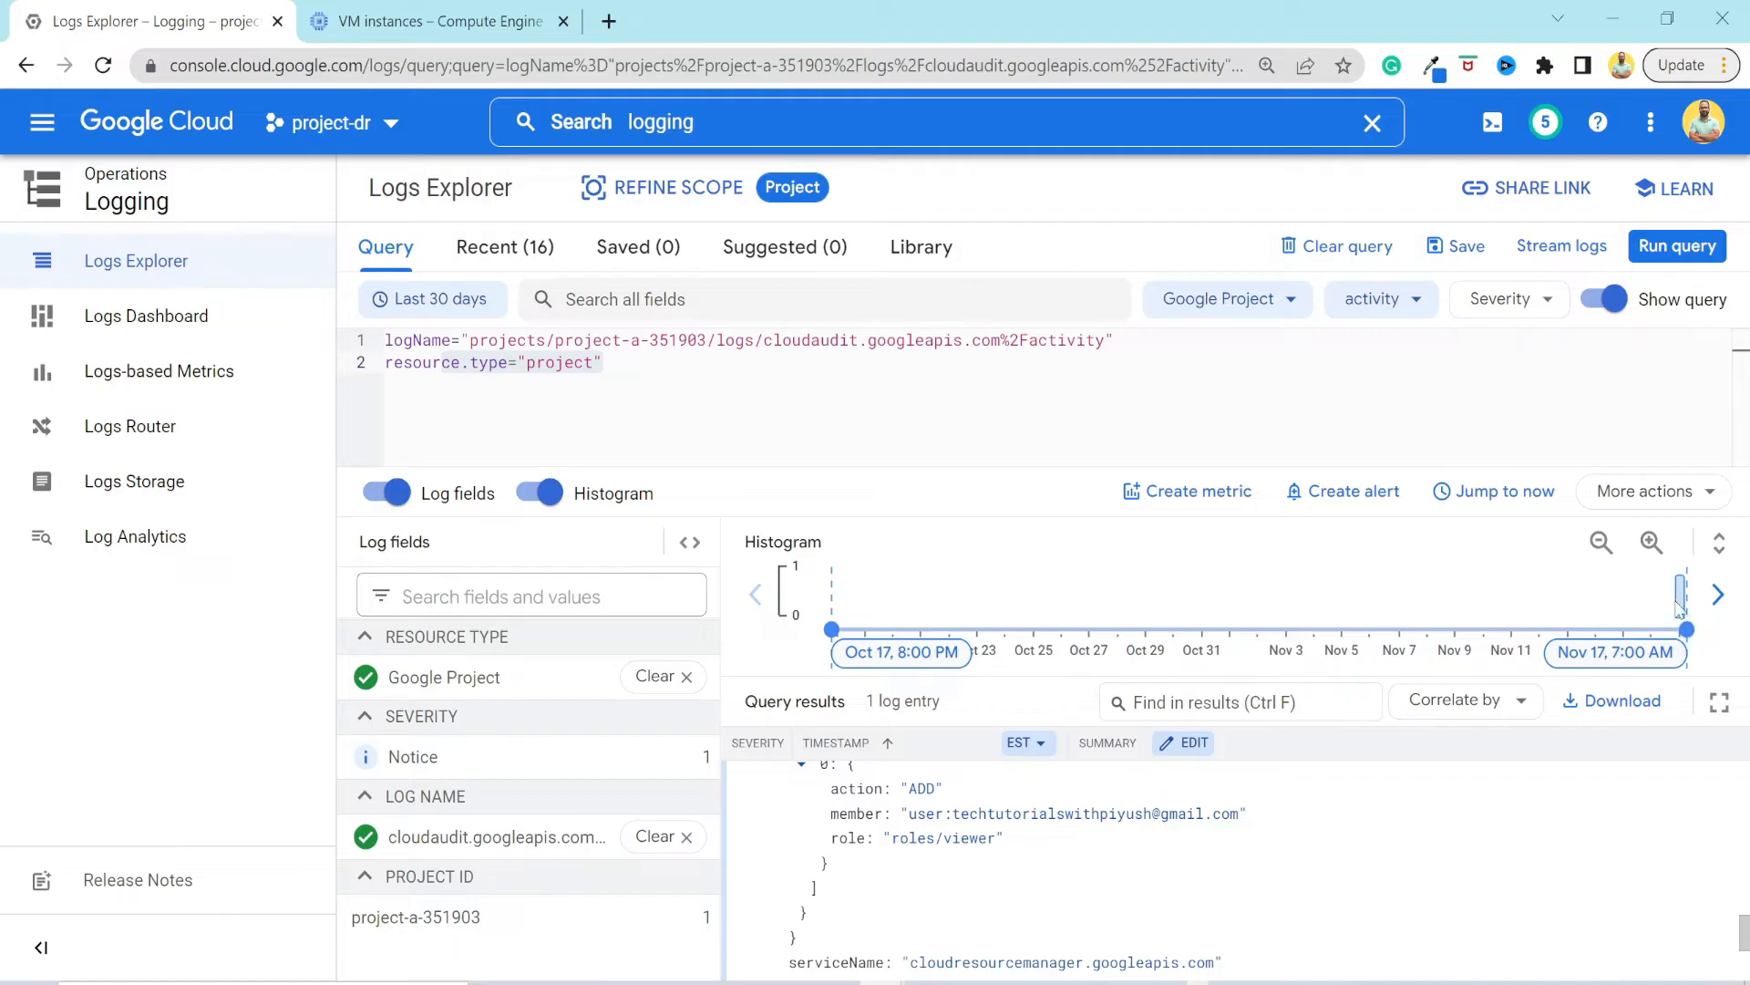
pyautogui.scroll(-5, 1160, 861)
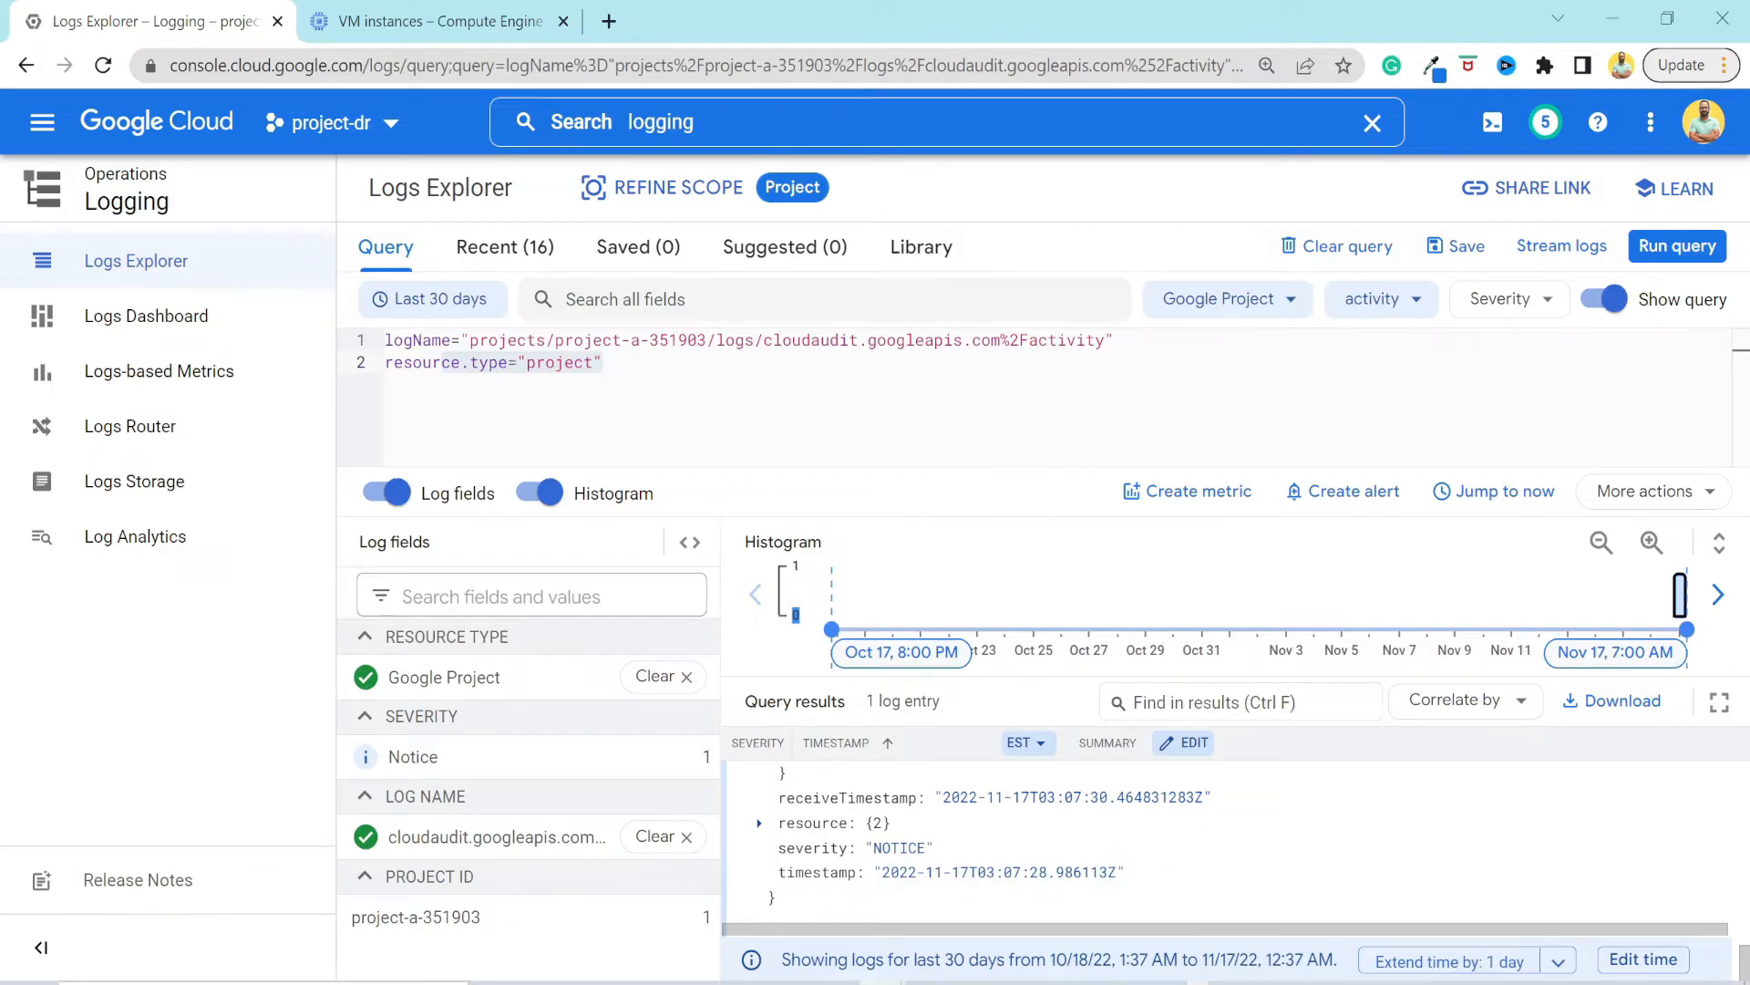
# Clear the whole query and filter the logs by the Cloud Audit "data_access" log name instead.
pyautogui.click(605, 363)
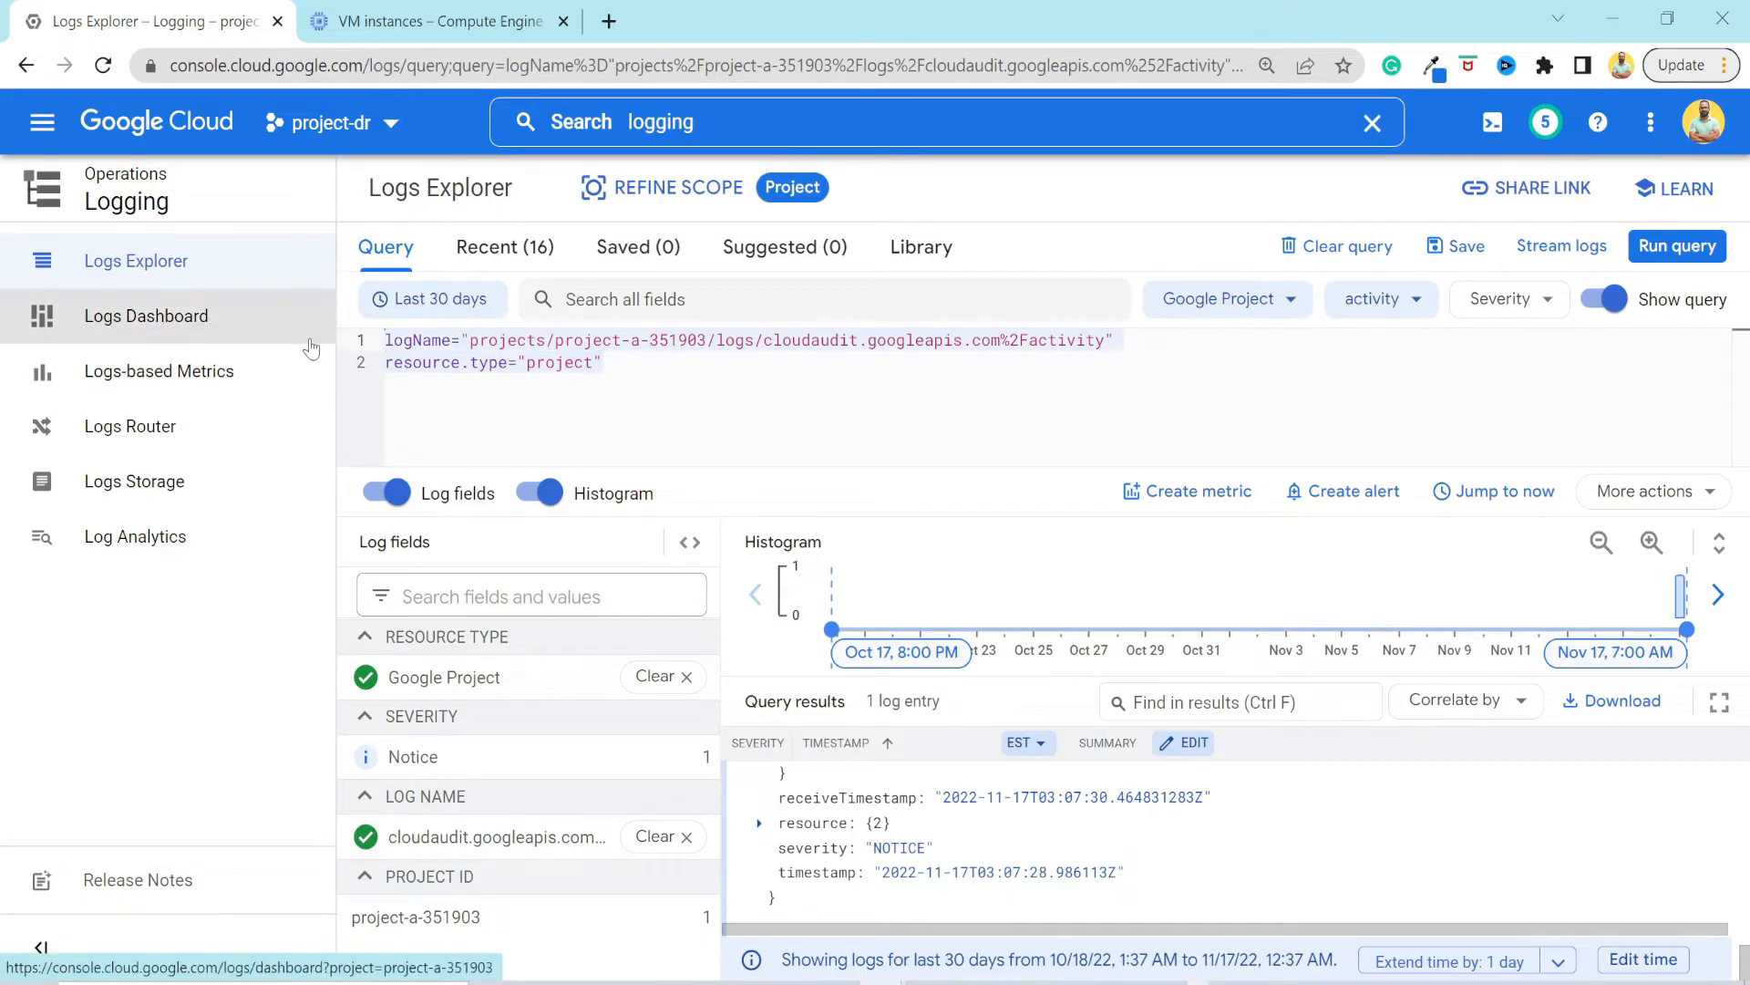
pyautogui.press('BackSpace')
pyautogui.click(1375, 299)
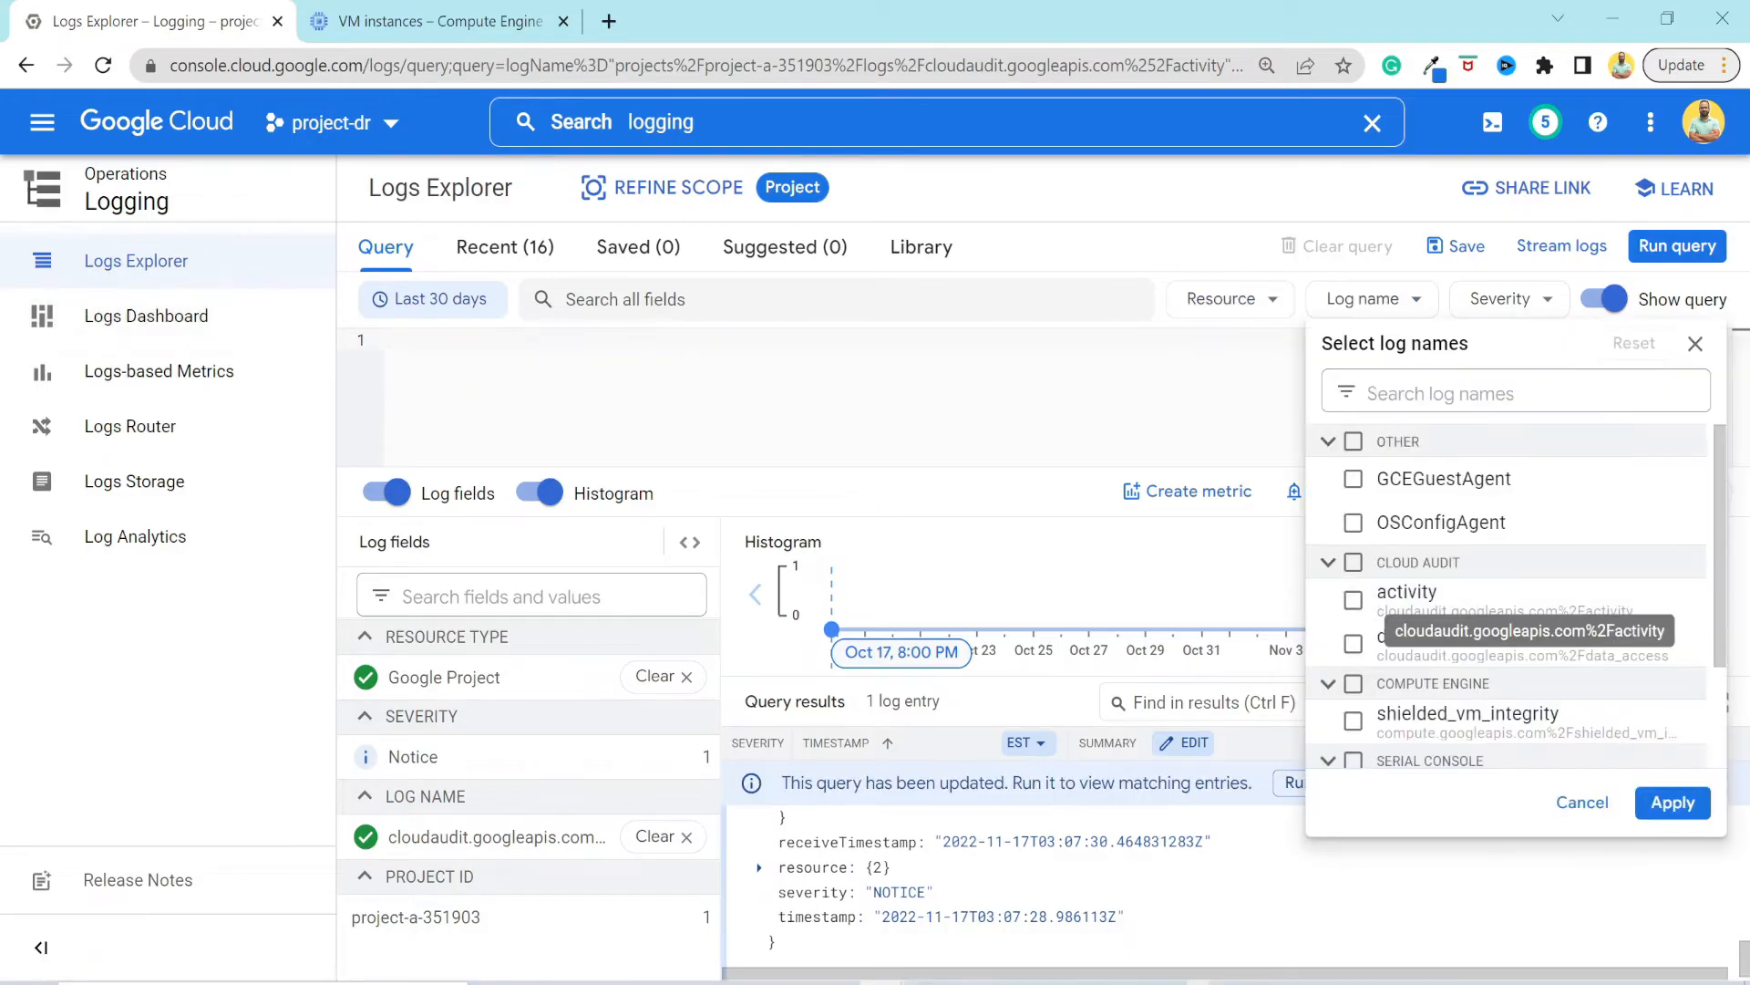
pyautogui.click(1353, 643)
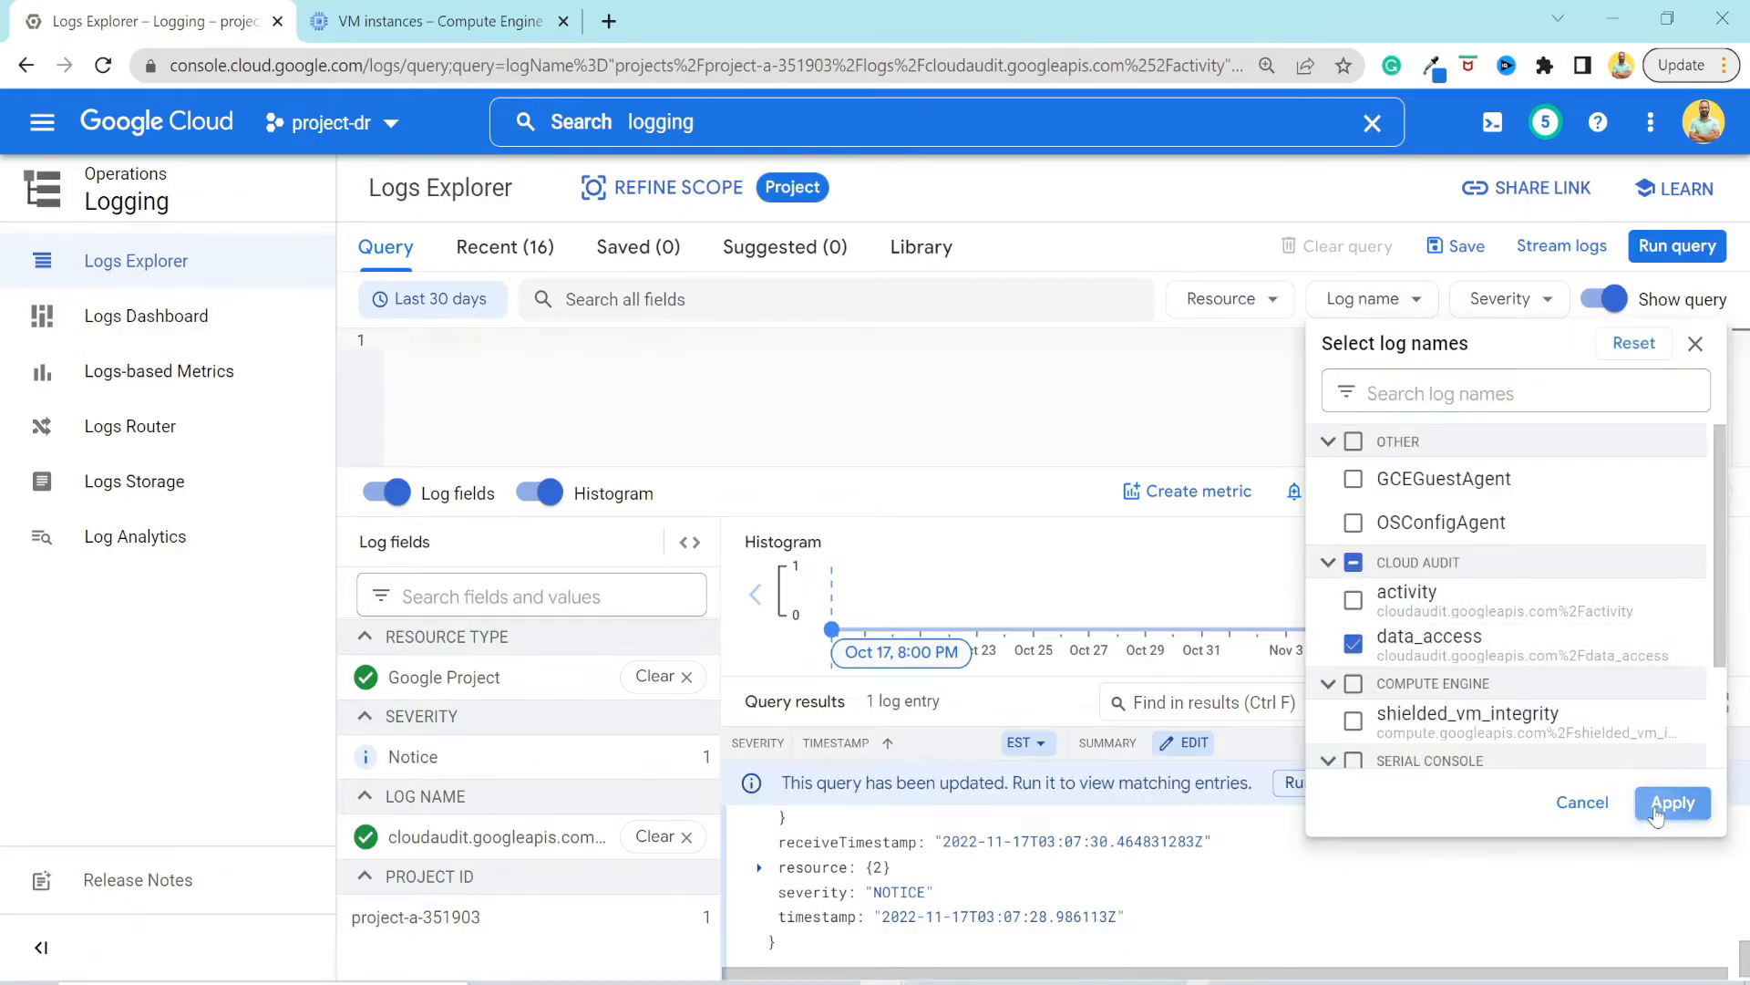
pyautogui.click(1672, 802)
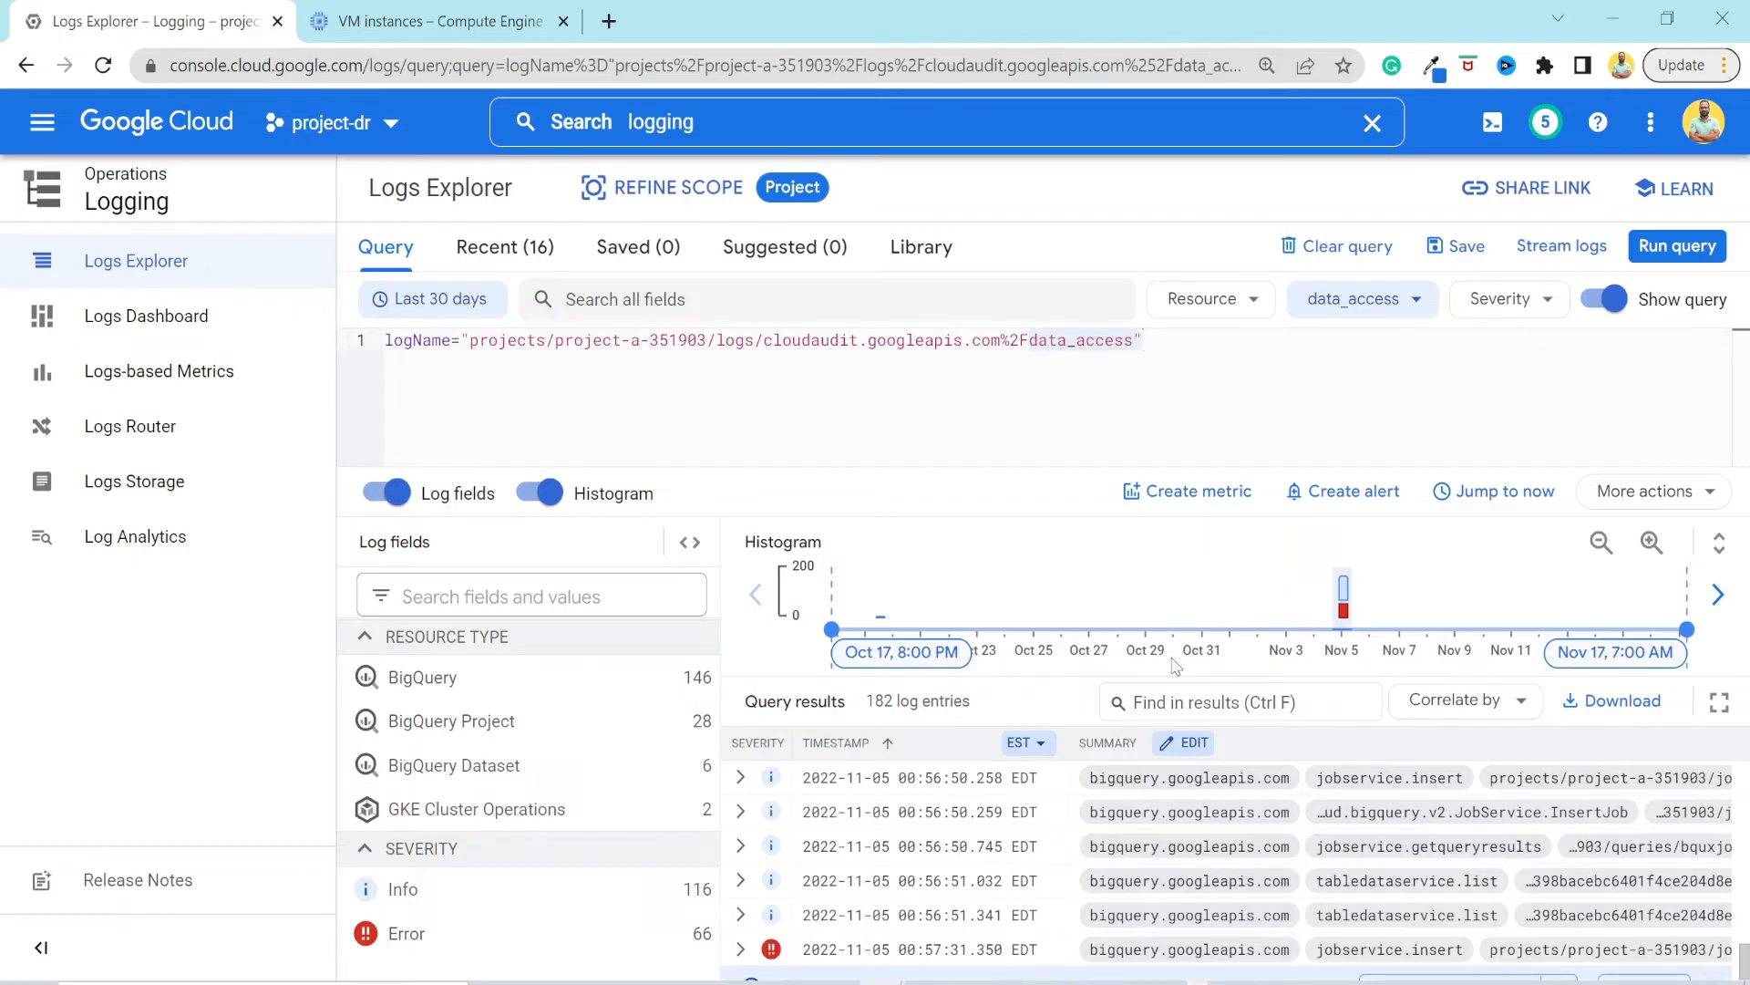
# Browse the BigQuery data access entries and examine the principal email and payload of the 00:55:18.774 jobservice.insert entry.
pyautogui.scroll(5, 951, 895)
pyautogui.scroll(2, 951, 895)
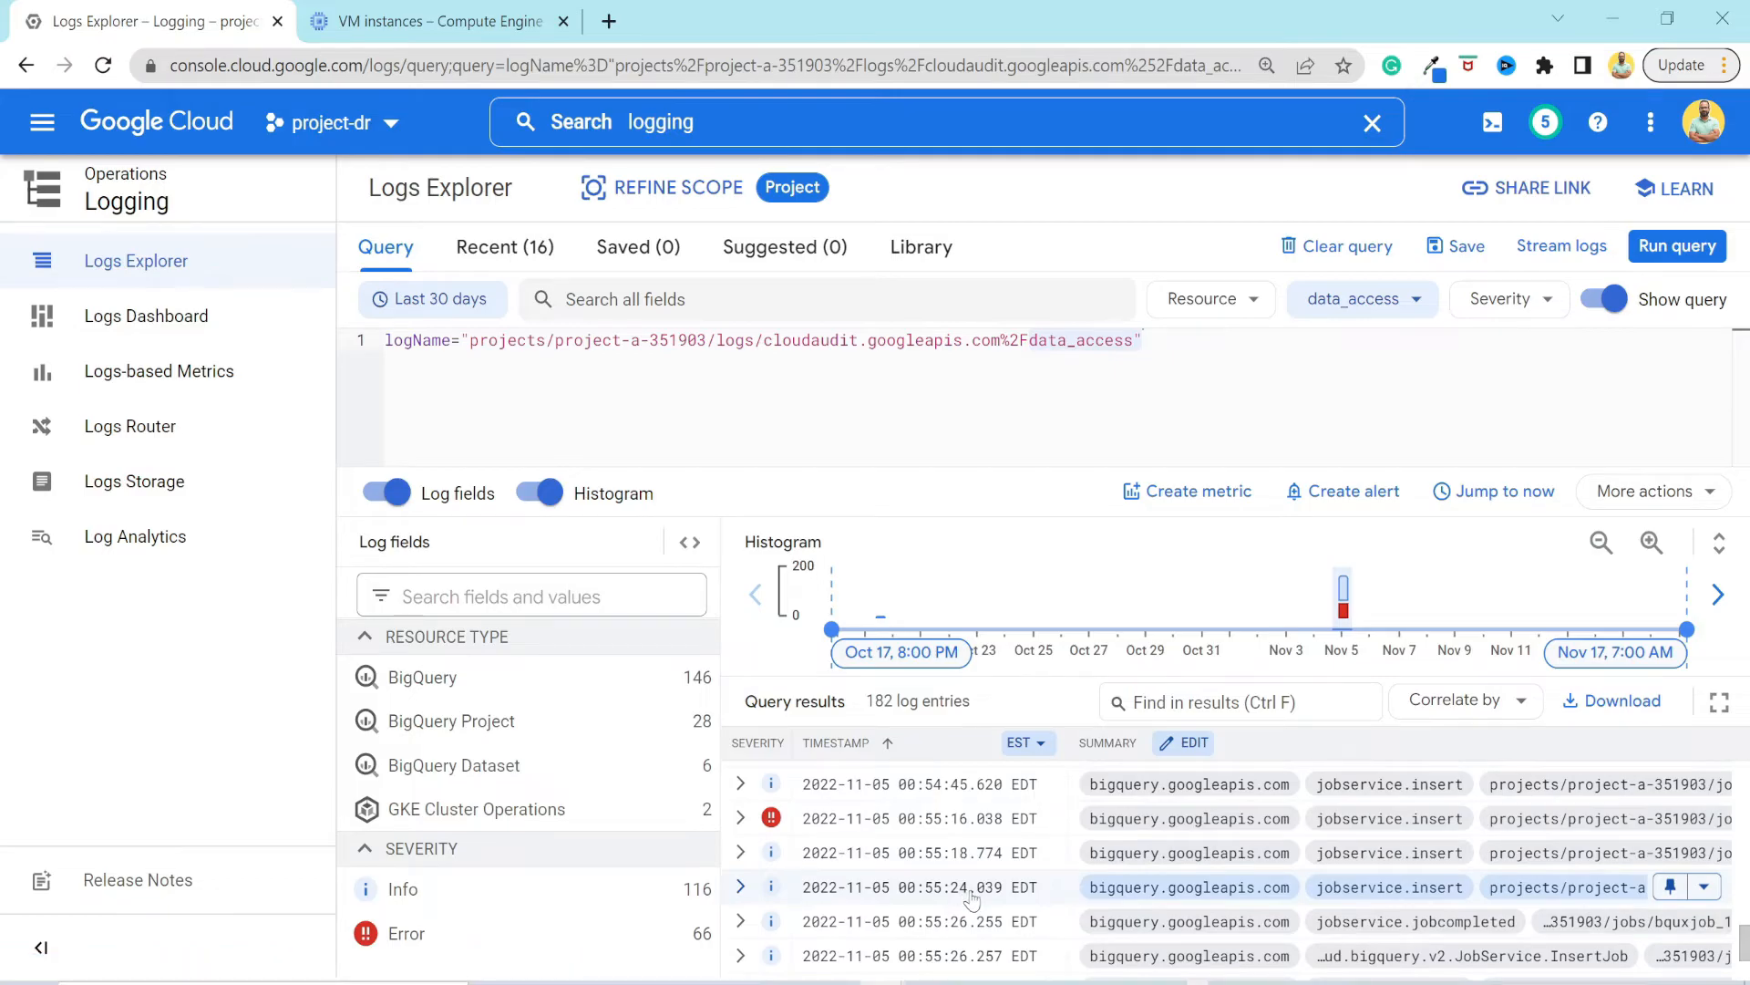
pyautogui.click(768, 871)
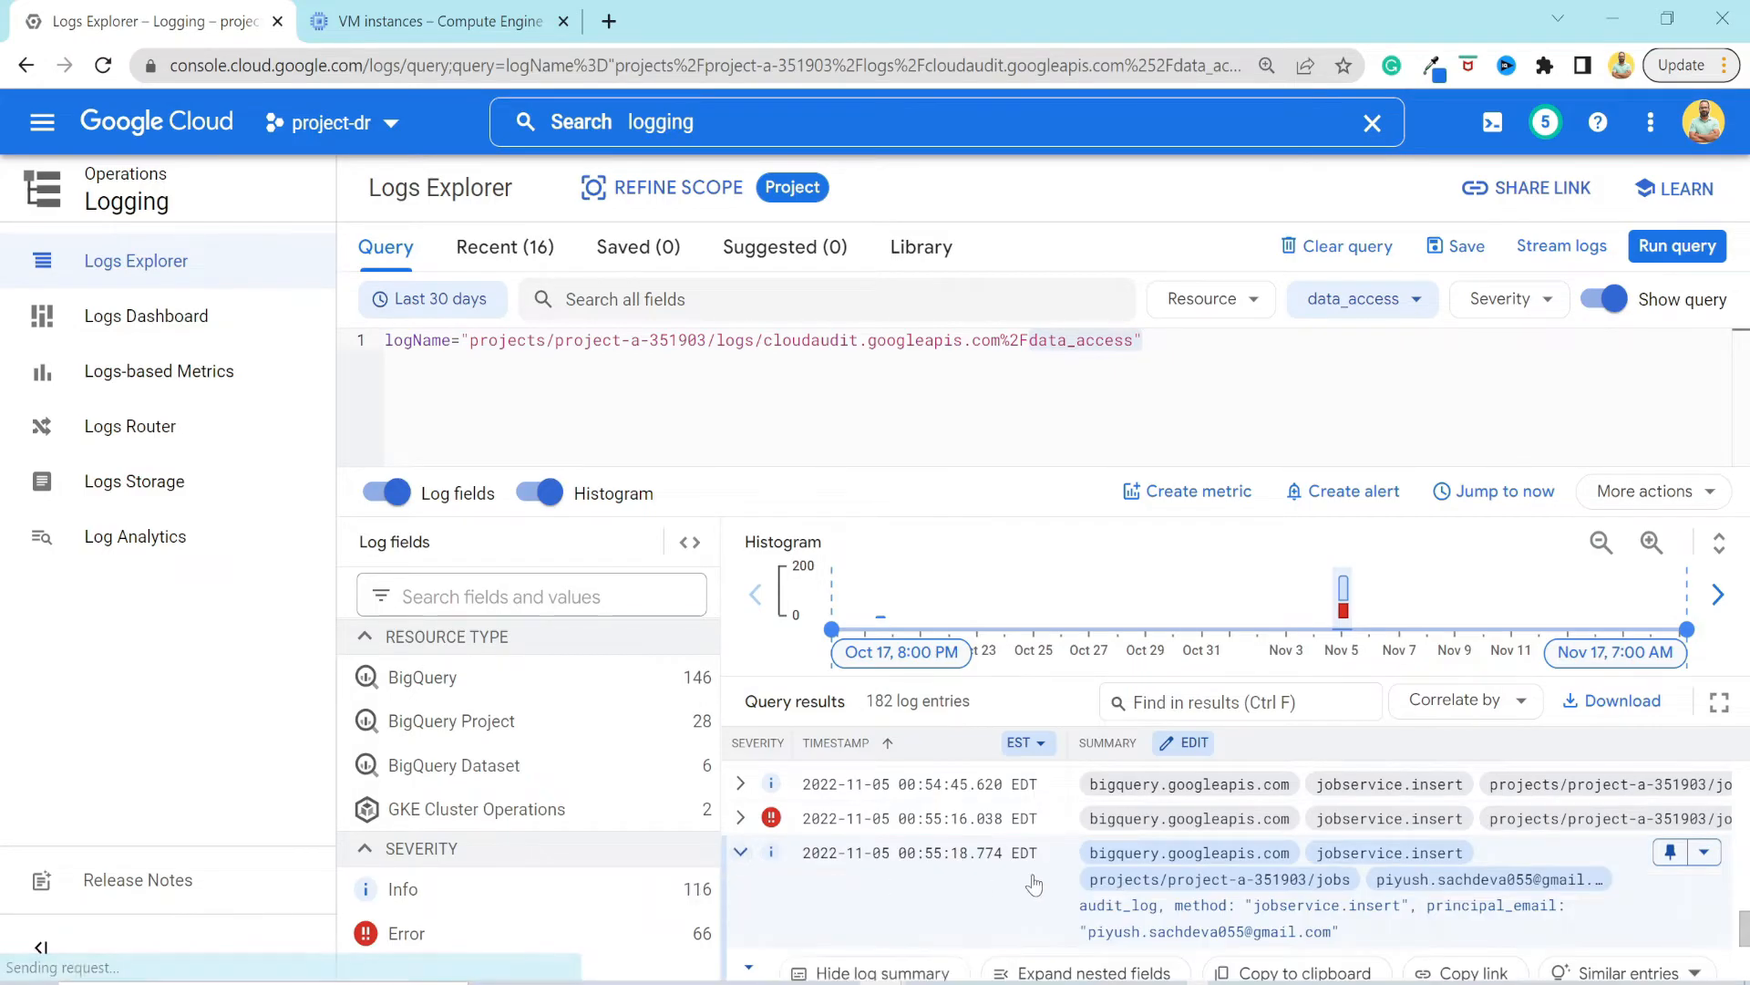
pyautogui.scroll(-2, 1035, 884)
pyautogui.scroll(2, 1035, 884)
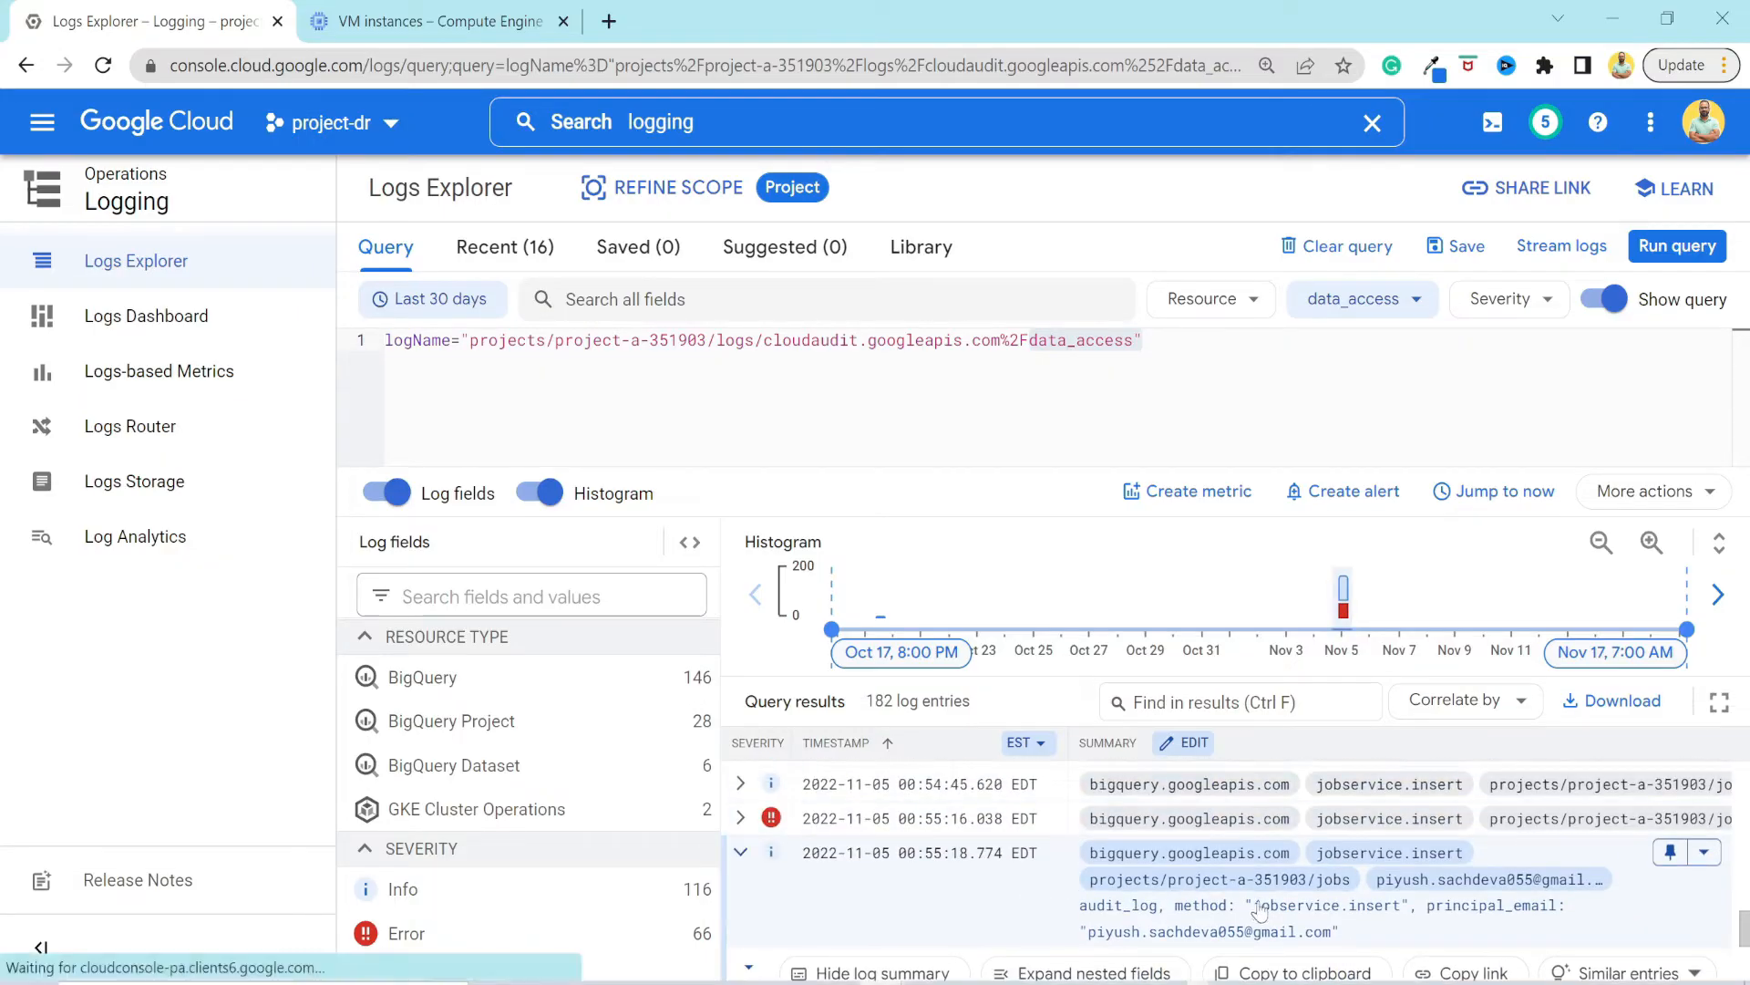
pyautogui.moveTo(1338, 932); pyautogui.dragTo(1087, 951)
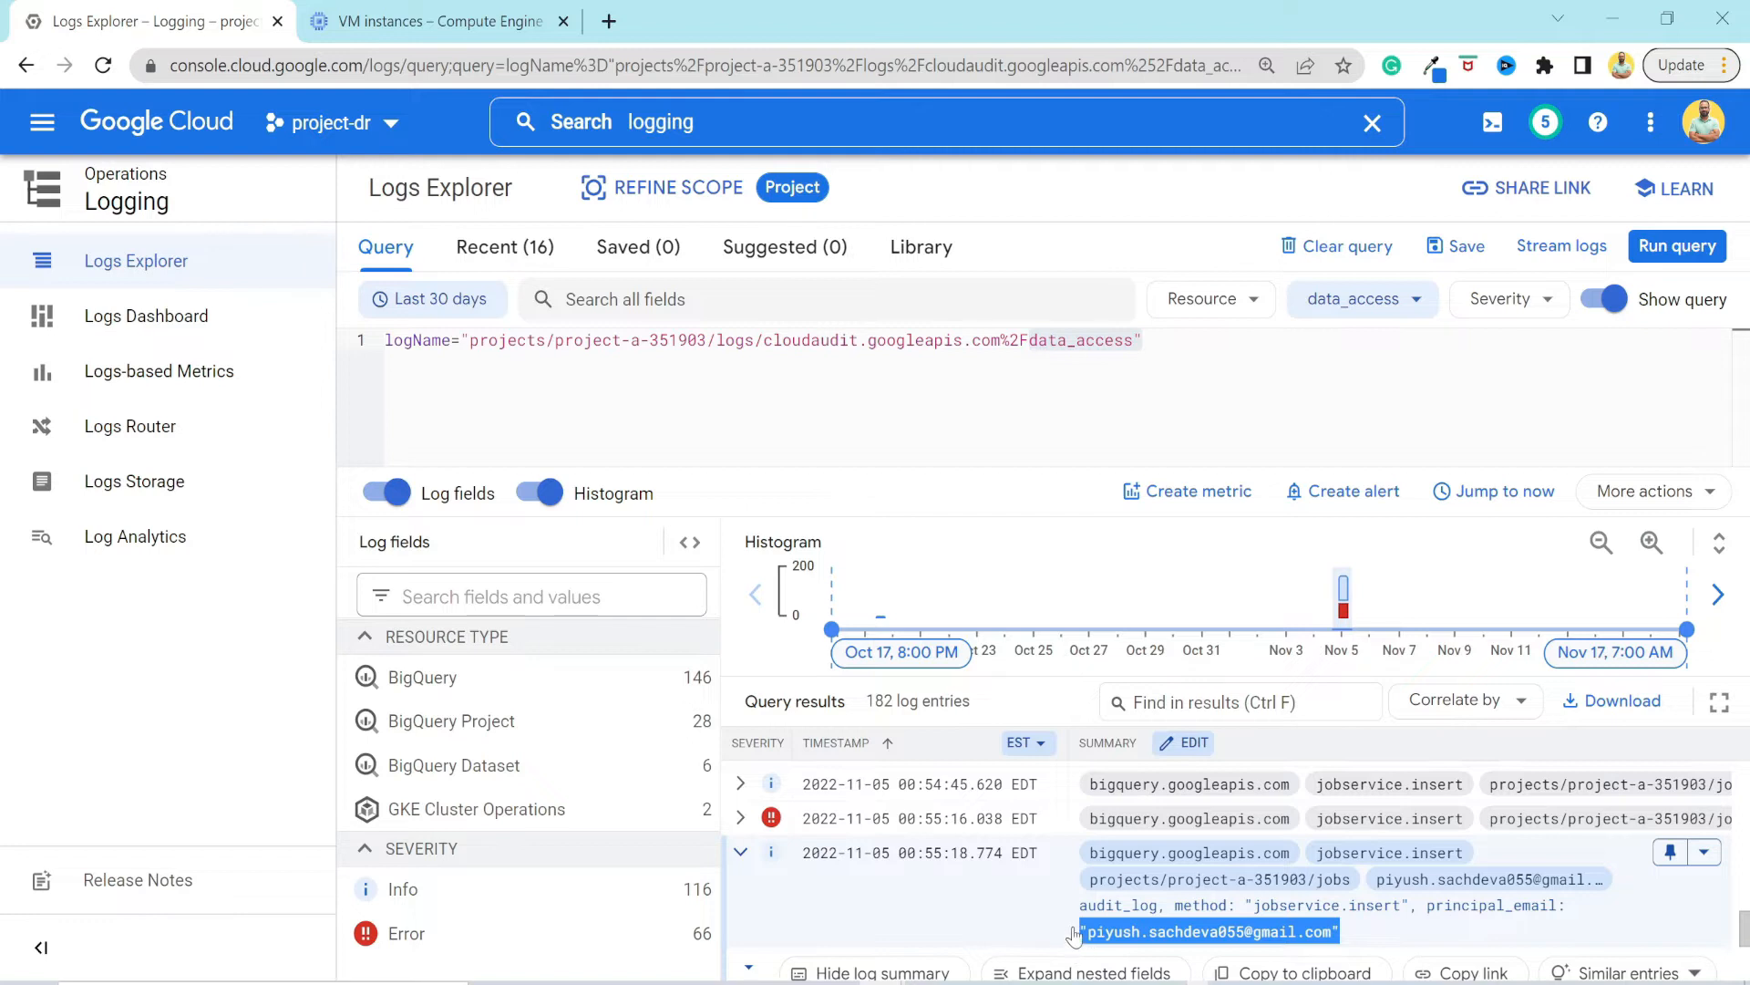
pyautogui.scroll(-3, 1081, 930)
pyautogui.scroll(-2, 1078, 857)
pyautogui.scroll(2, 1067, 844)
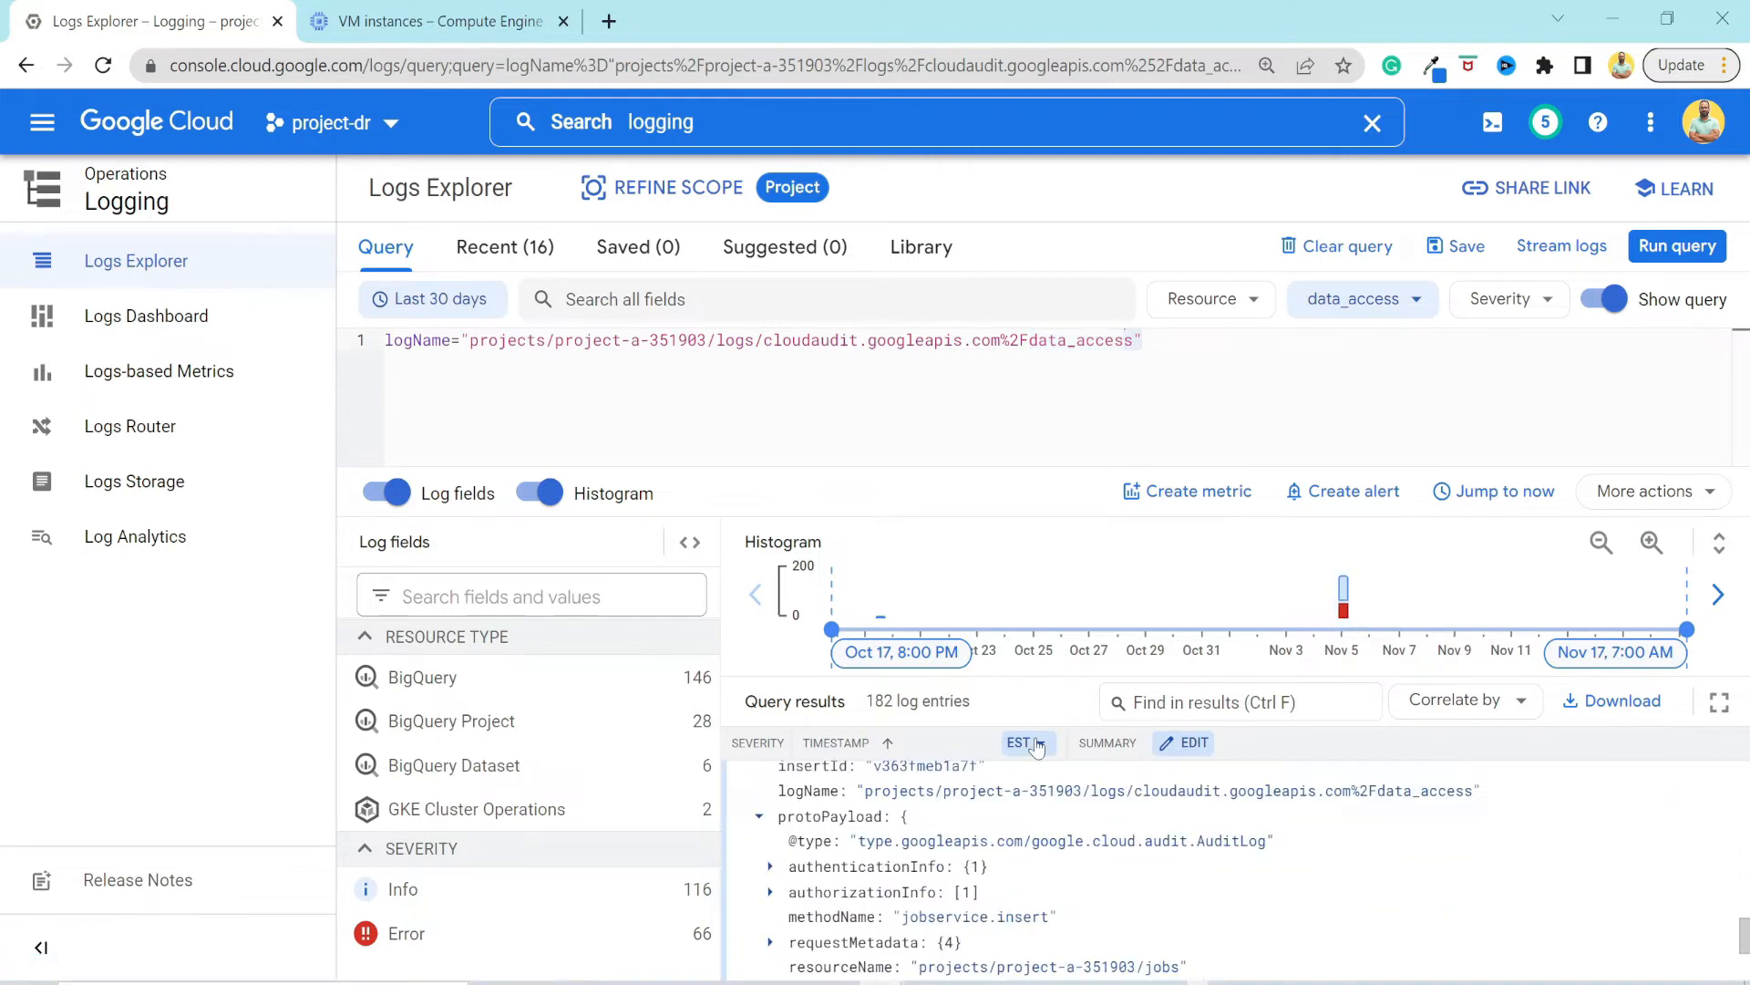
pyautogui.scroll(3, 1001, 862)
pyautogui.scroll(3, 1001, 861)
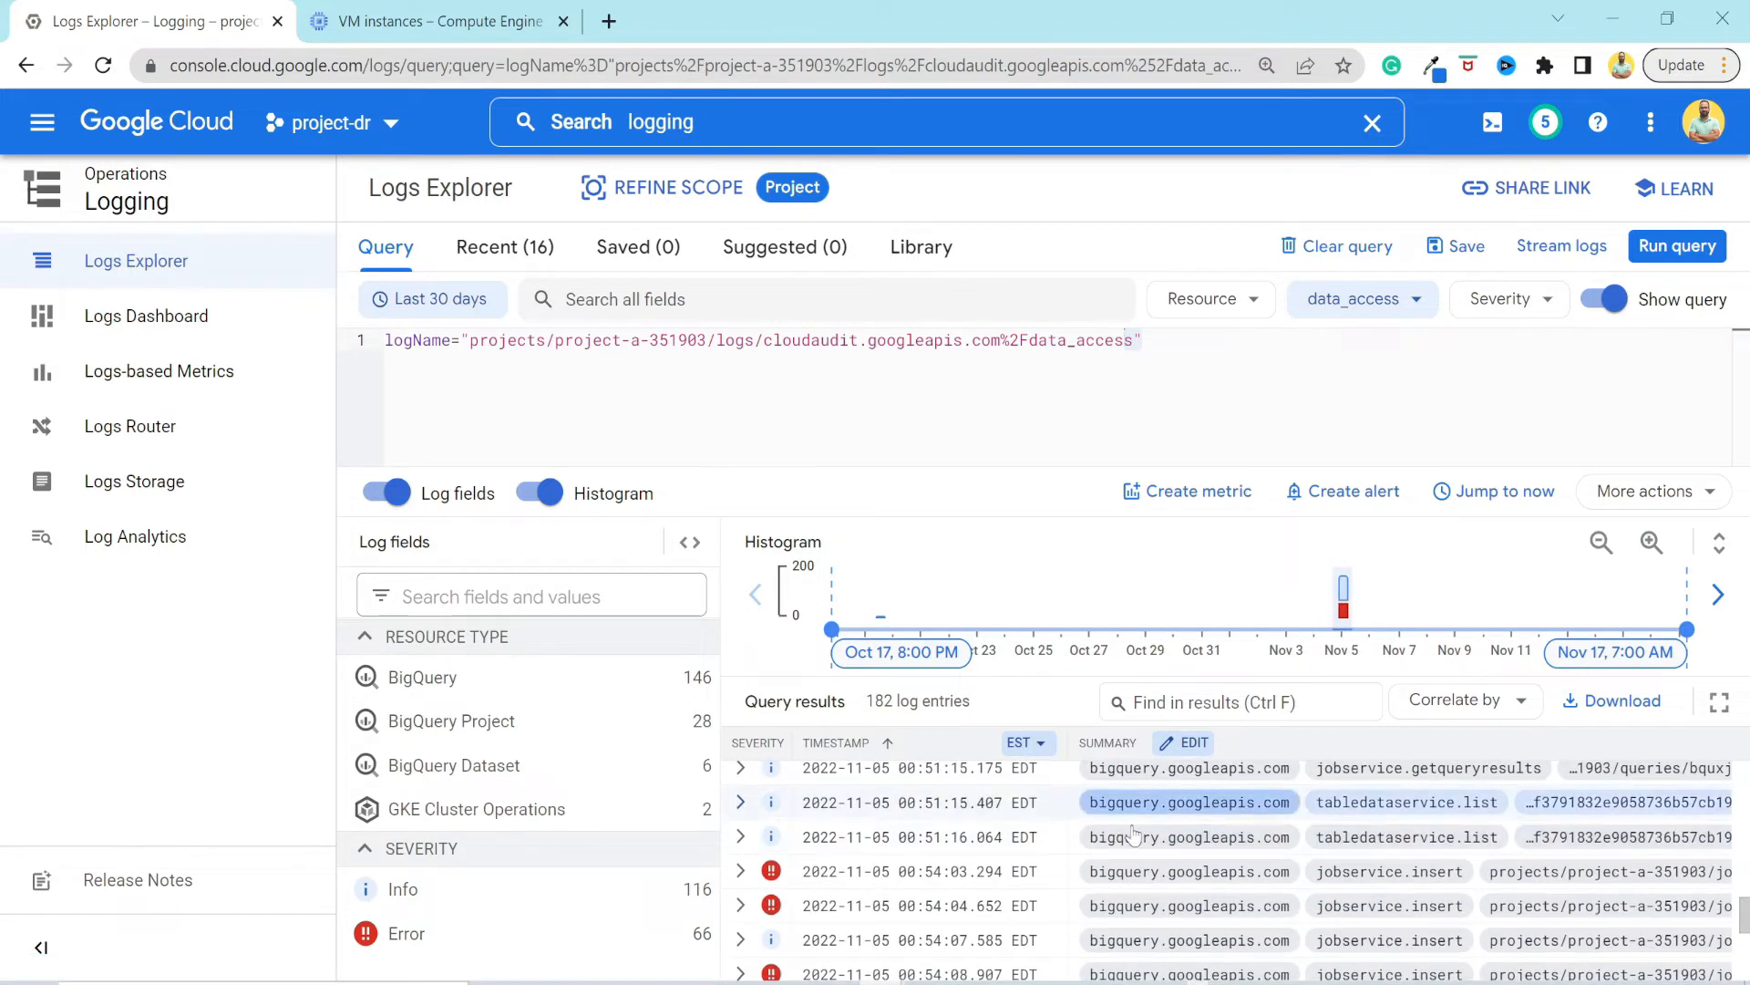
# Check the entry limit and format options for downloading the logs, without downloading anything.
pyautogui.click(1598, 719)
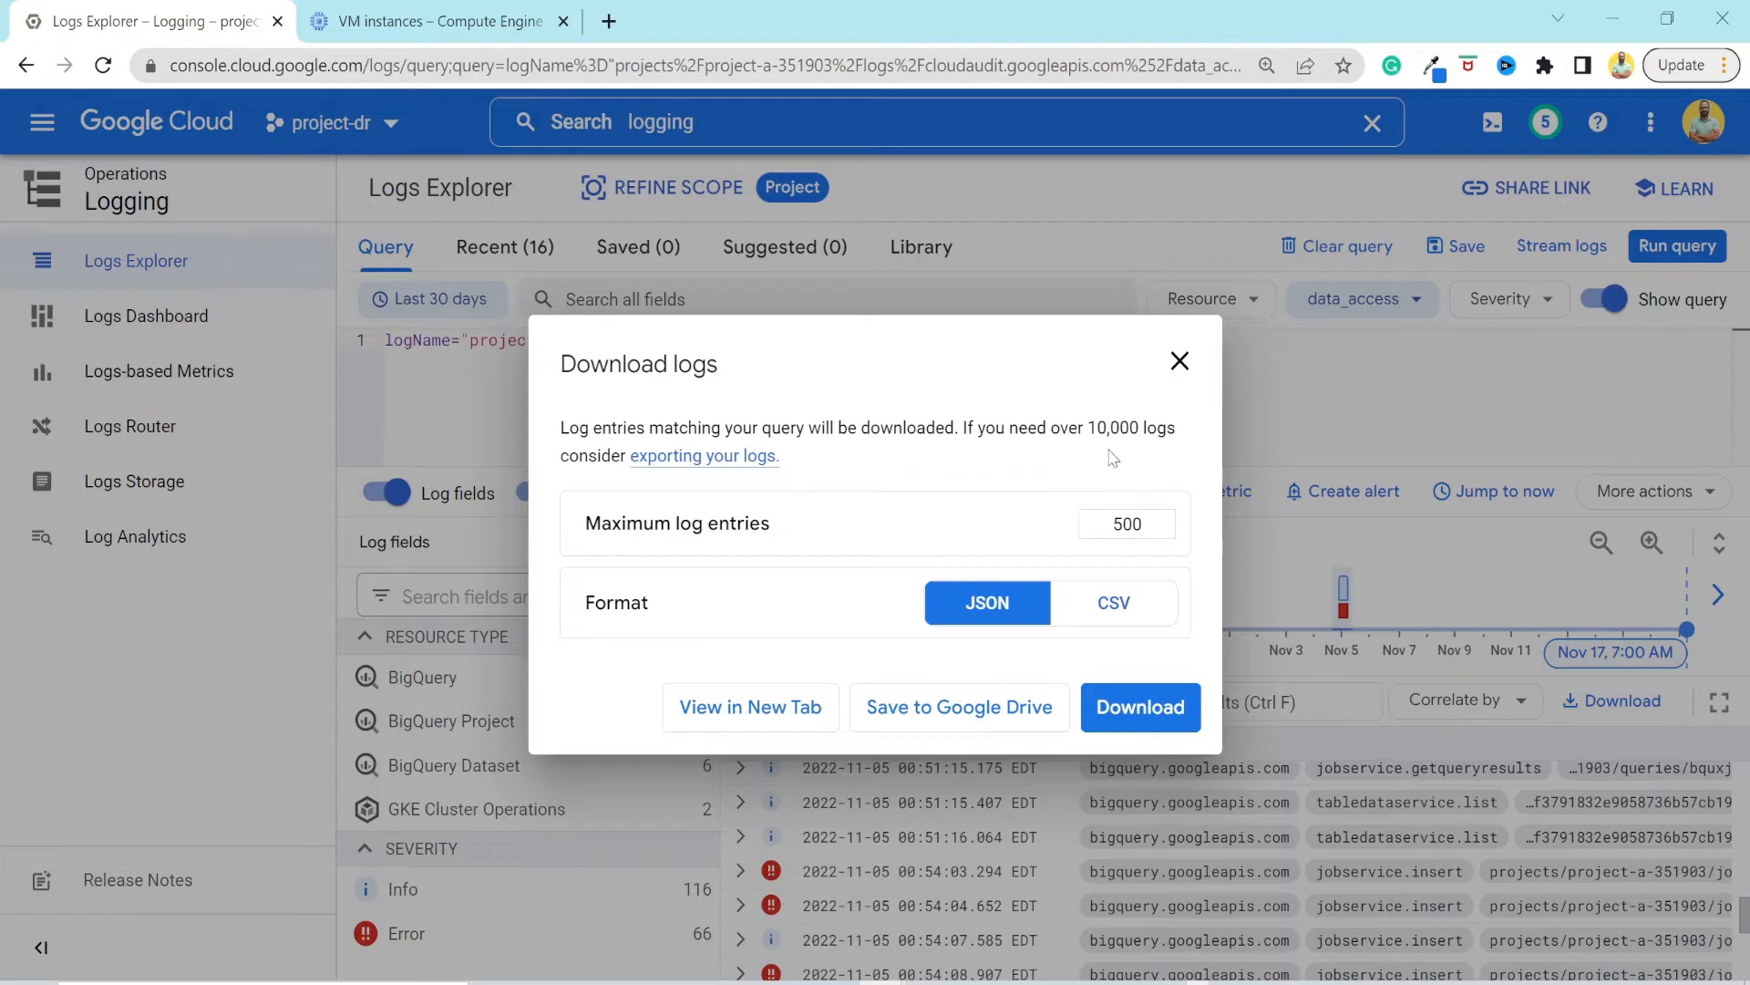
pyautogui.click(1179, 361)
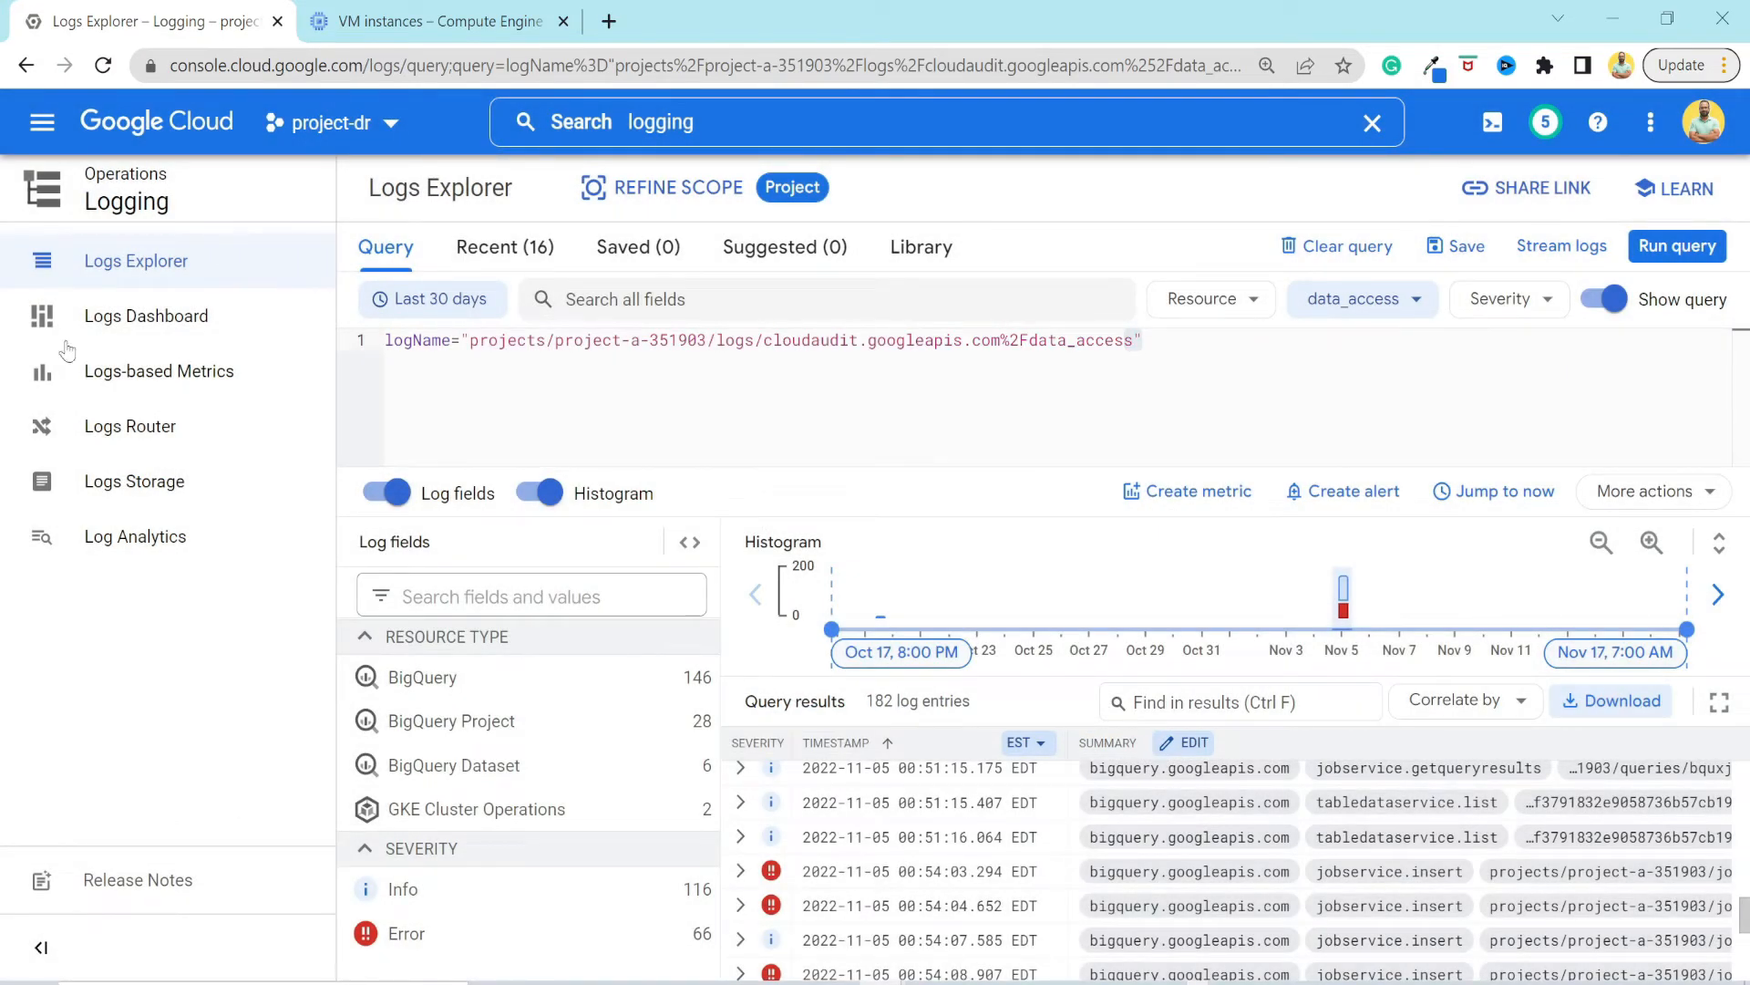
# Start a new sink in the Logs Router, name it "tst" and continue to its destination settings.
pyautogui.click(150, 438)
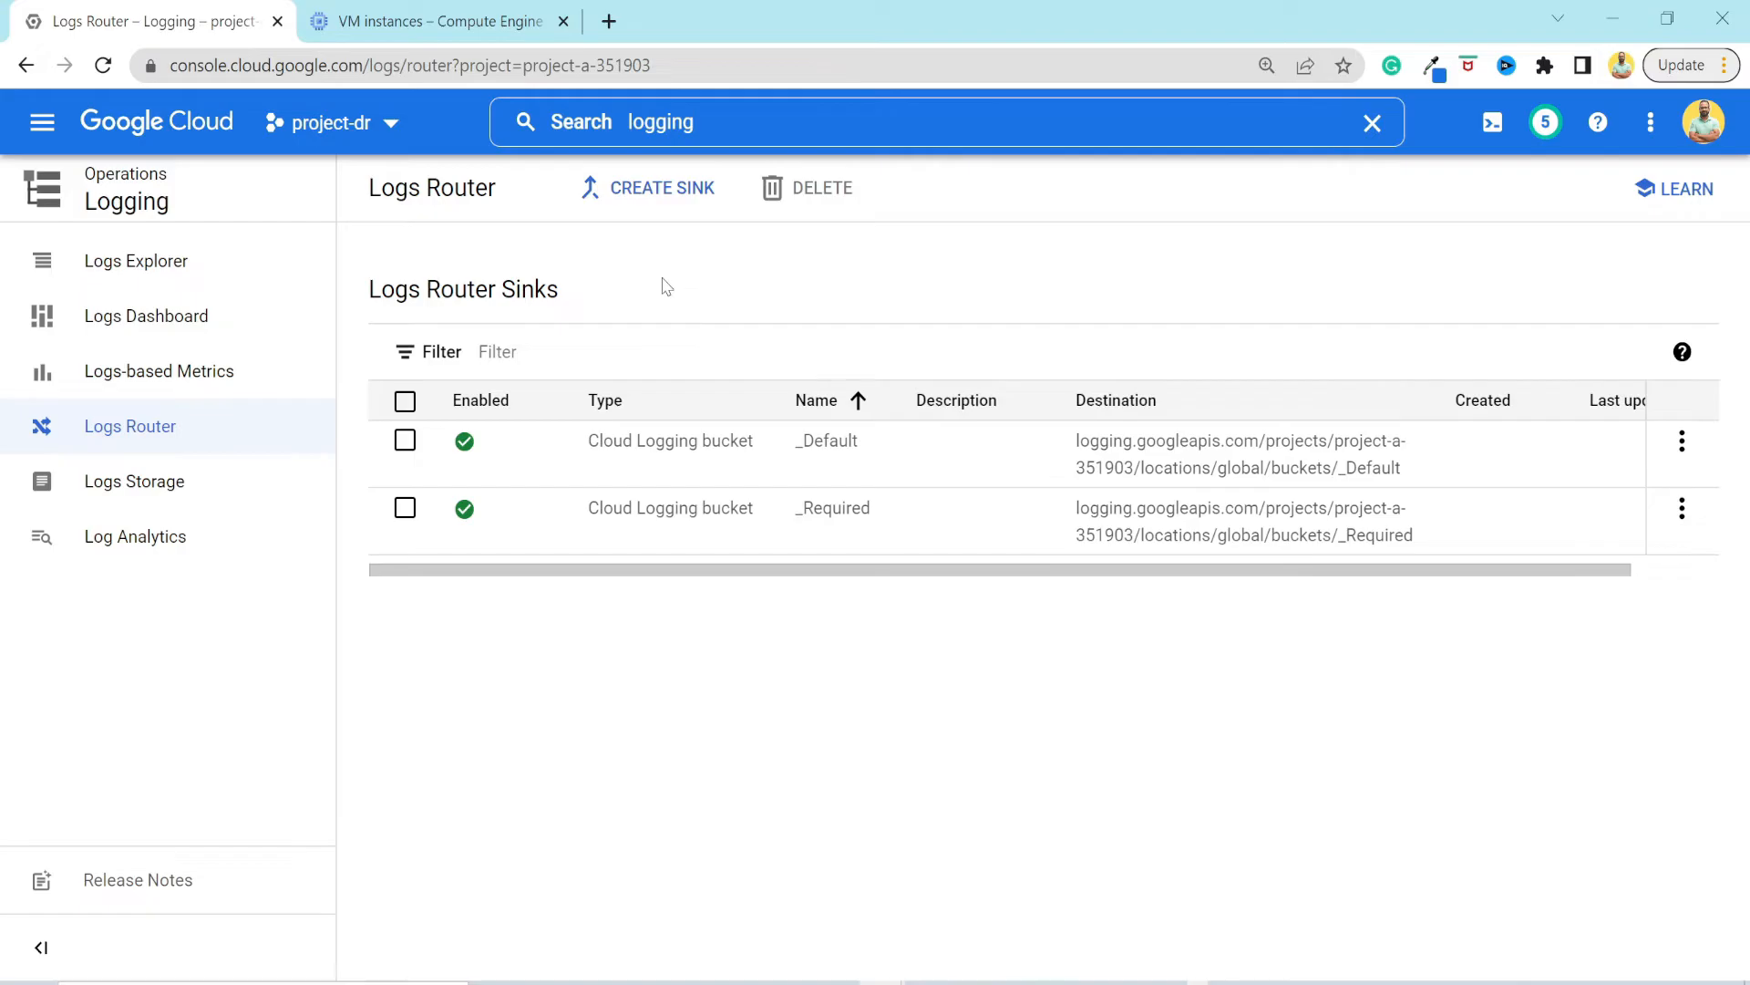
pyautogui.click(659, 189)
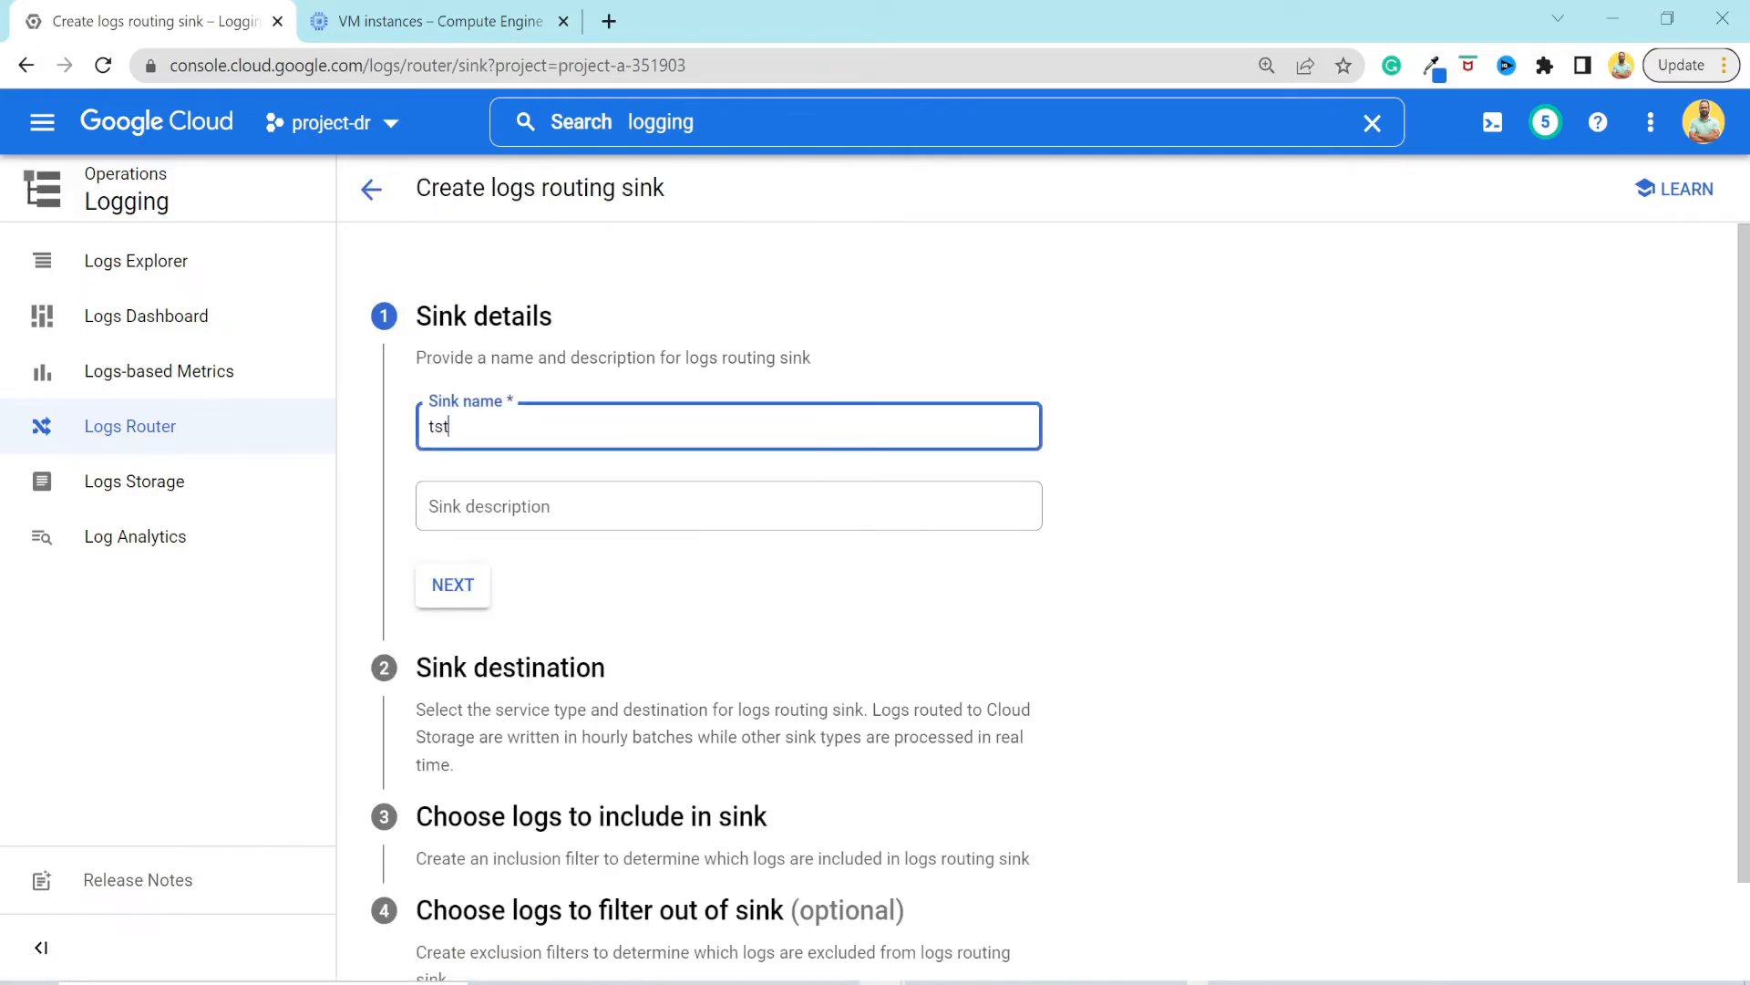
pyautogui.scroll(-1, 565, 411)
pyautogui.click(458, 487)
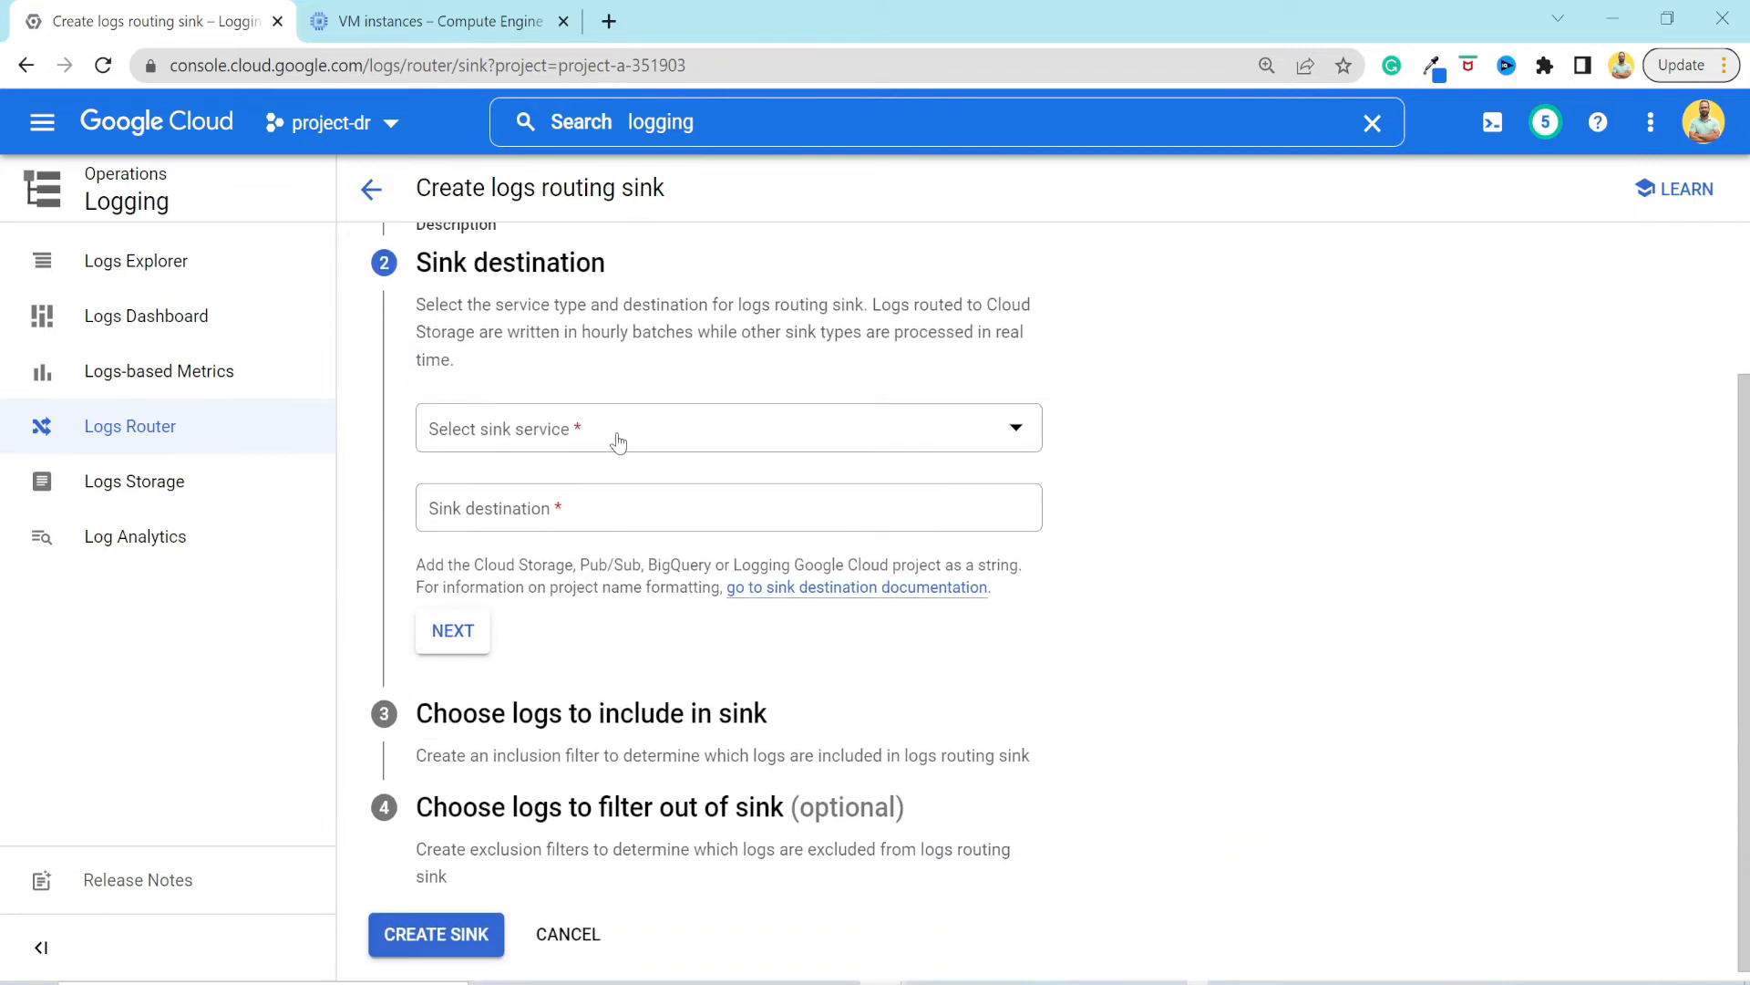
# Choose Cloud Storage bucket as the sink service and browse for a bucket, leaving the bucket selection without a choice.
pyautogui.click(618, 443)
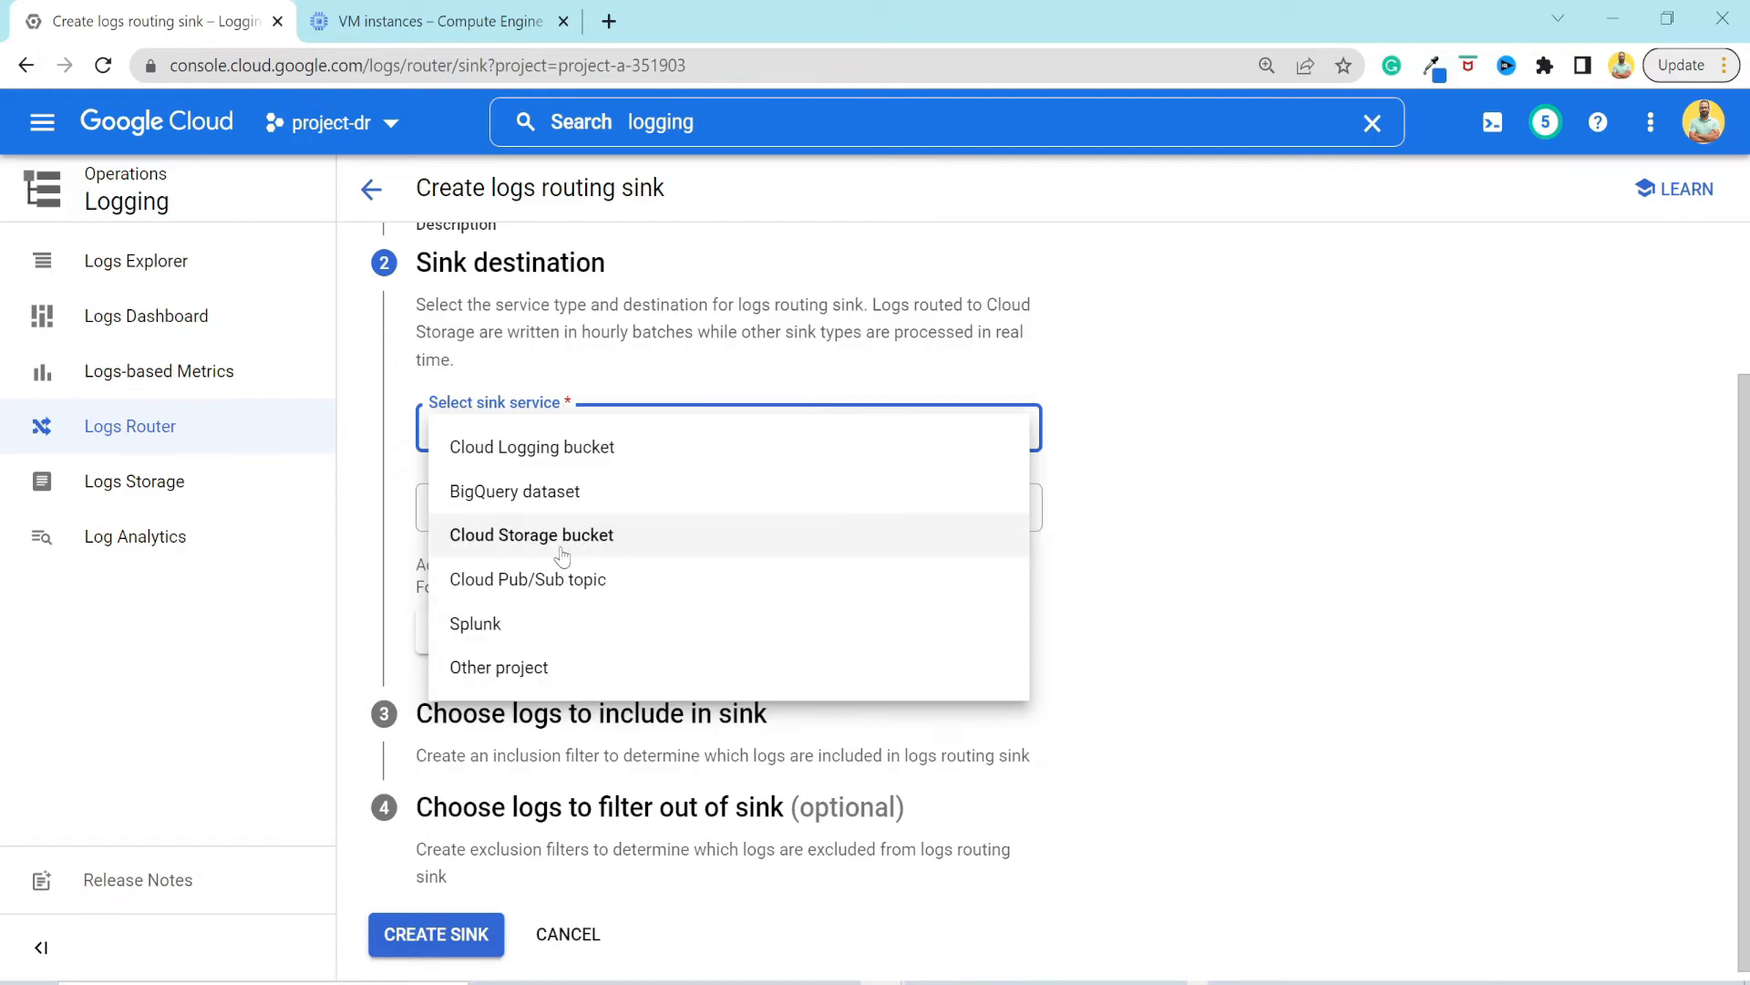
pyautogui.click(590, 538)
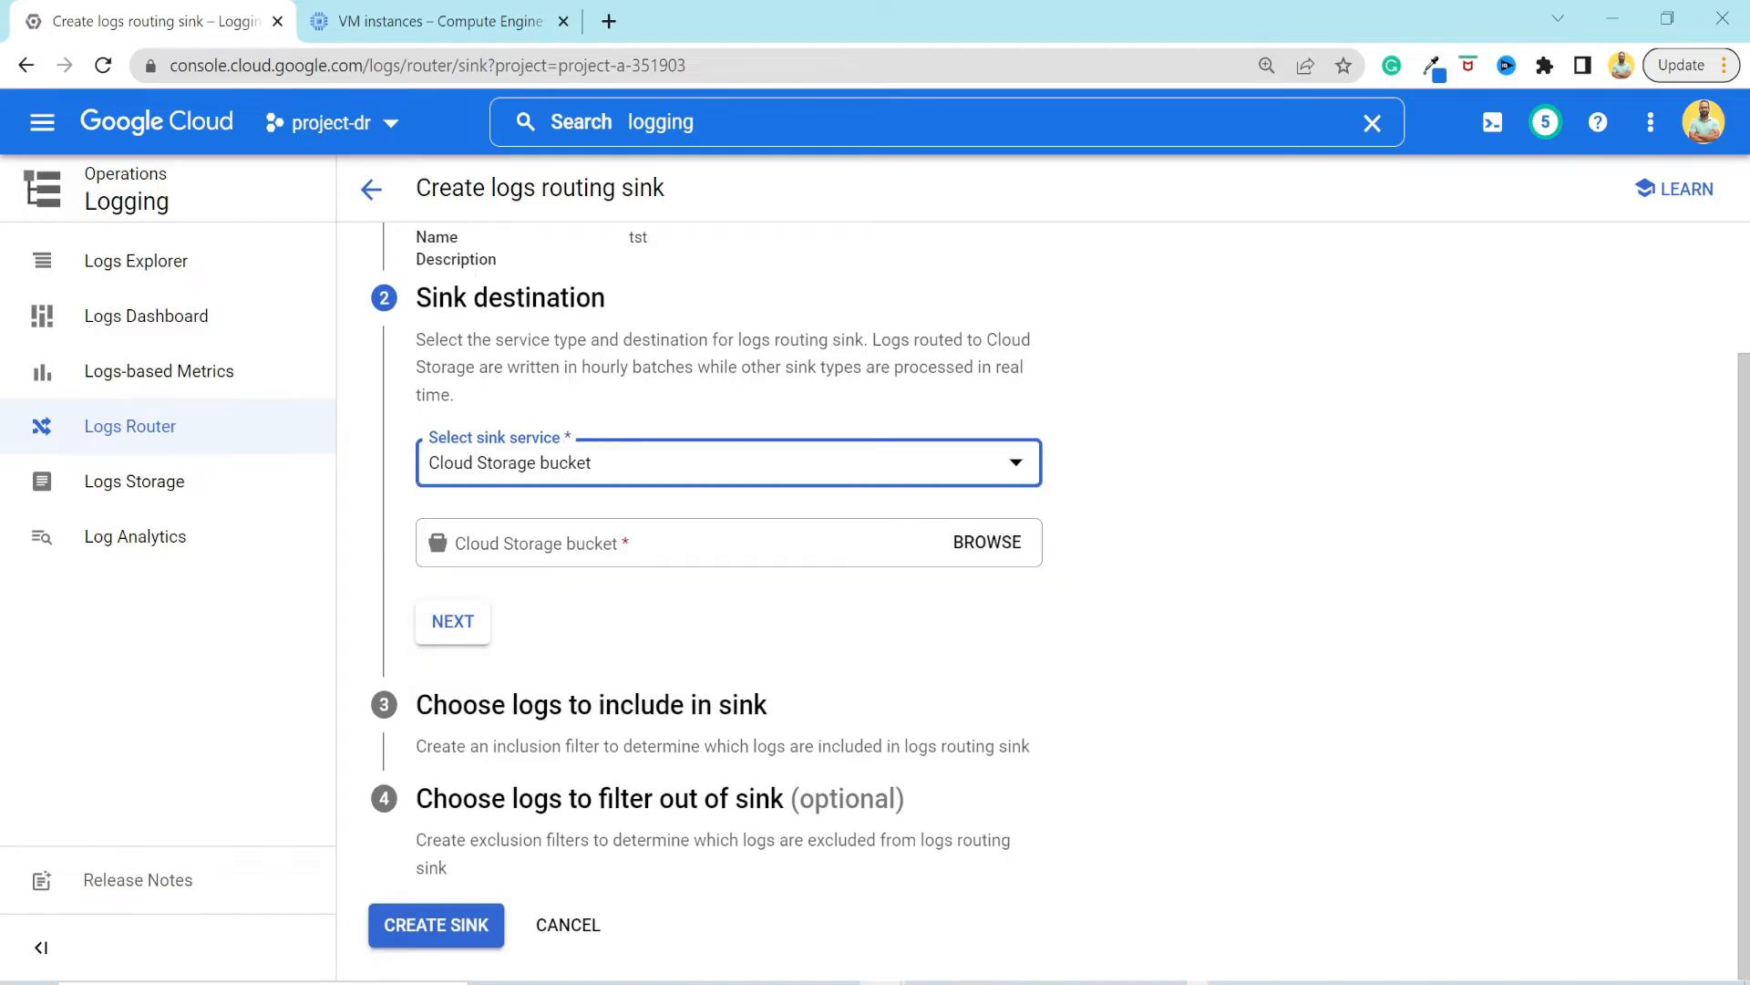
pyautogui.click(965, 547)
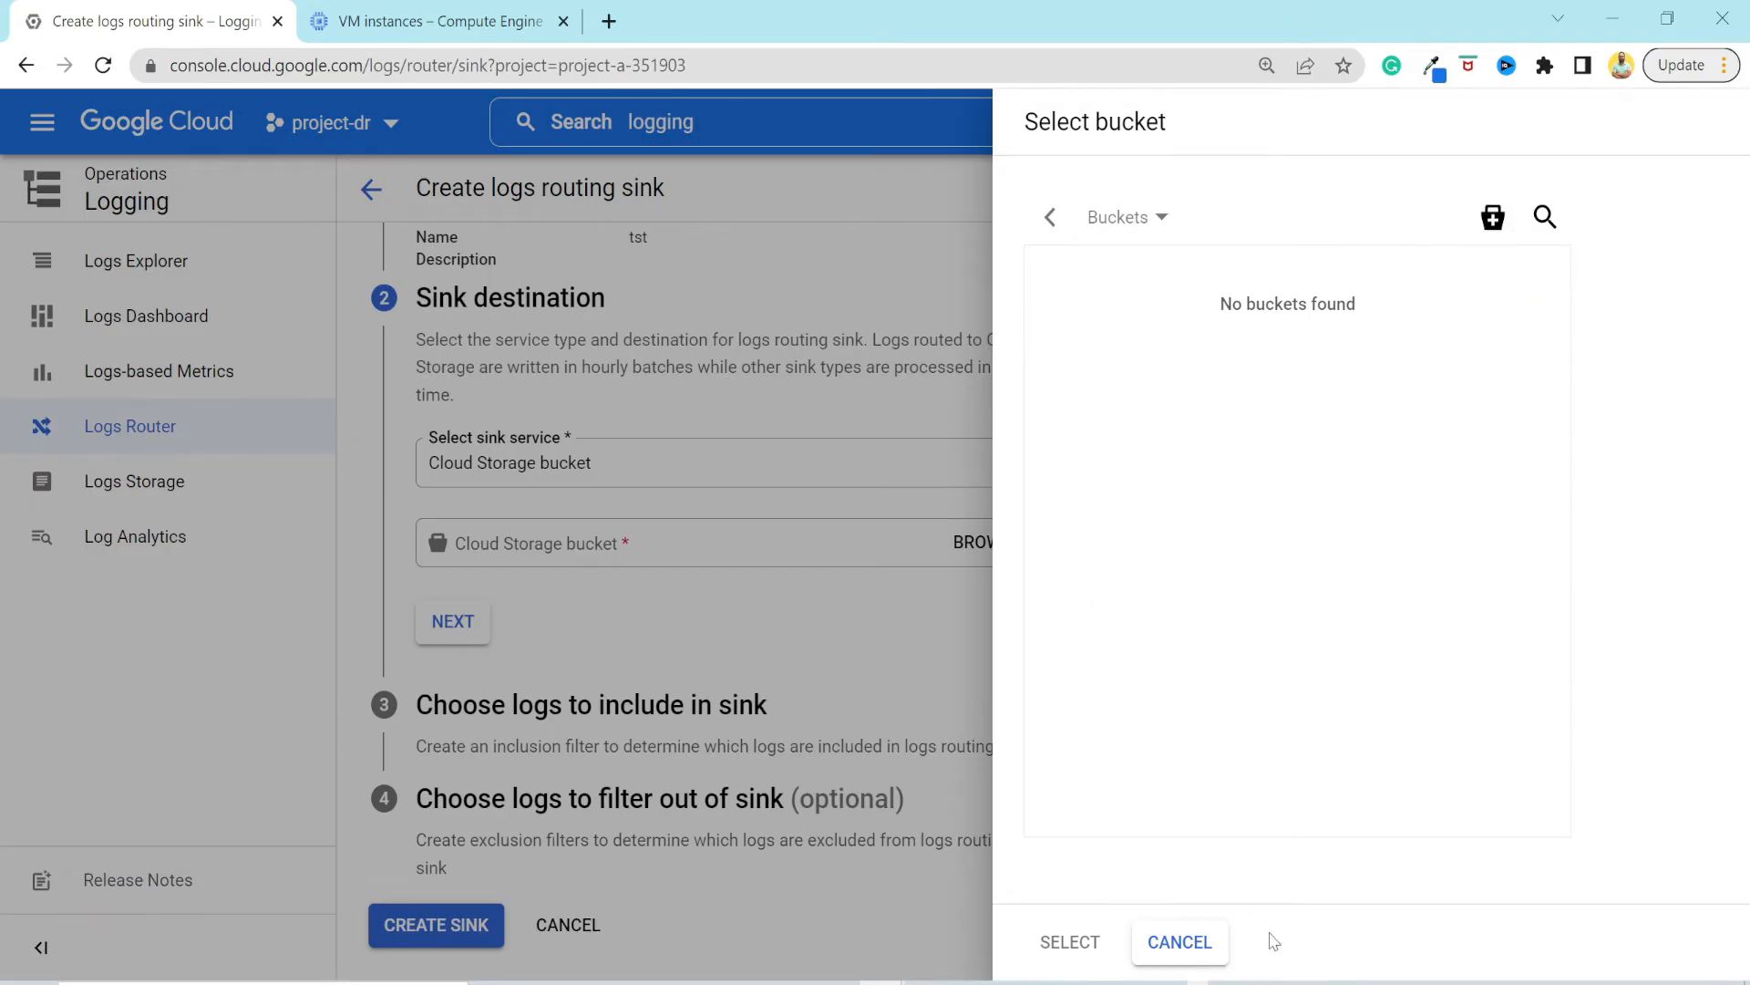
pyautogui.click(1190, 943)
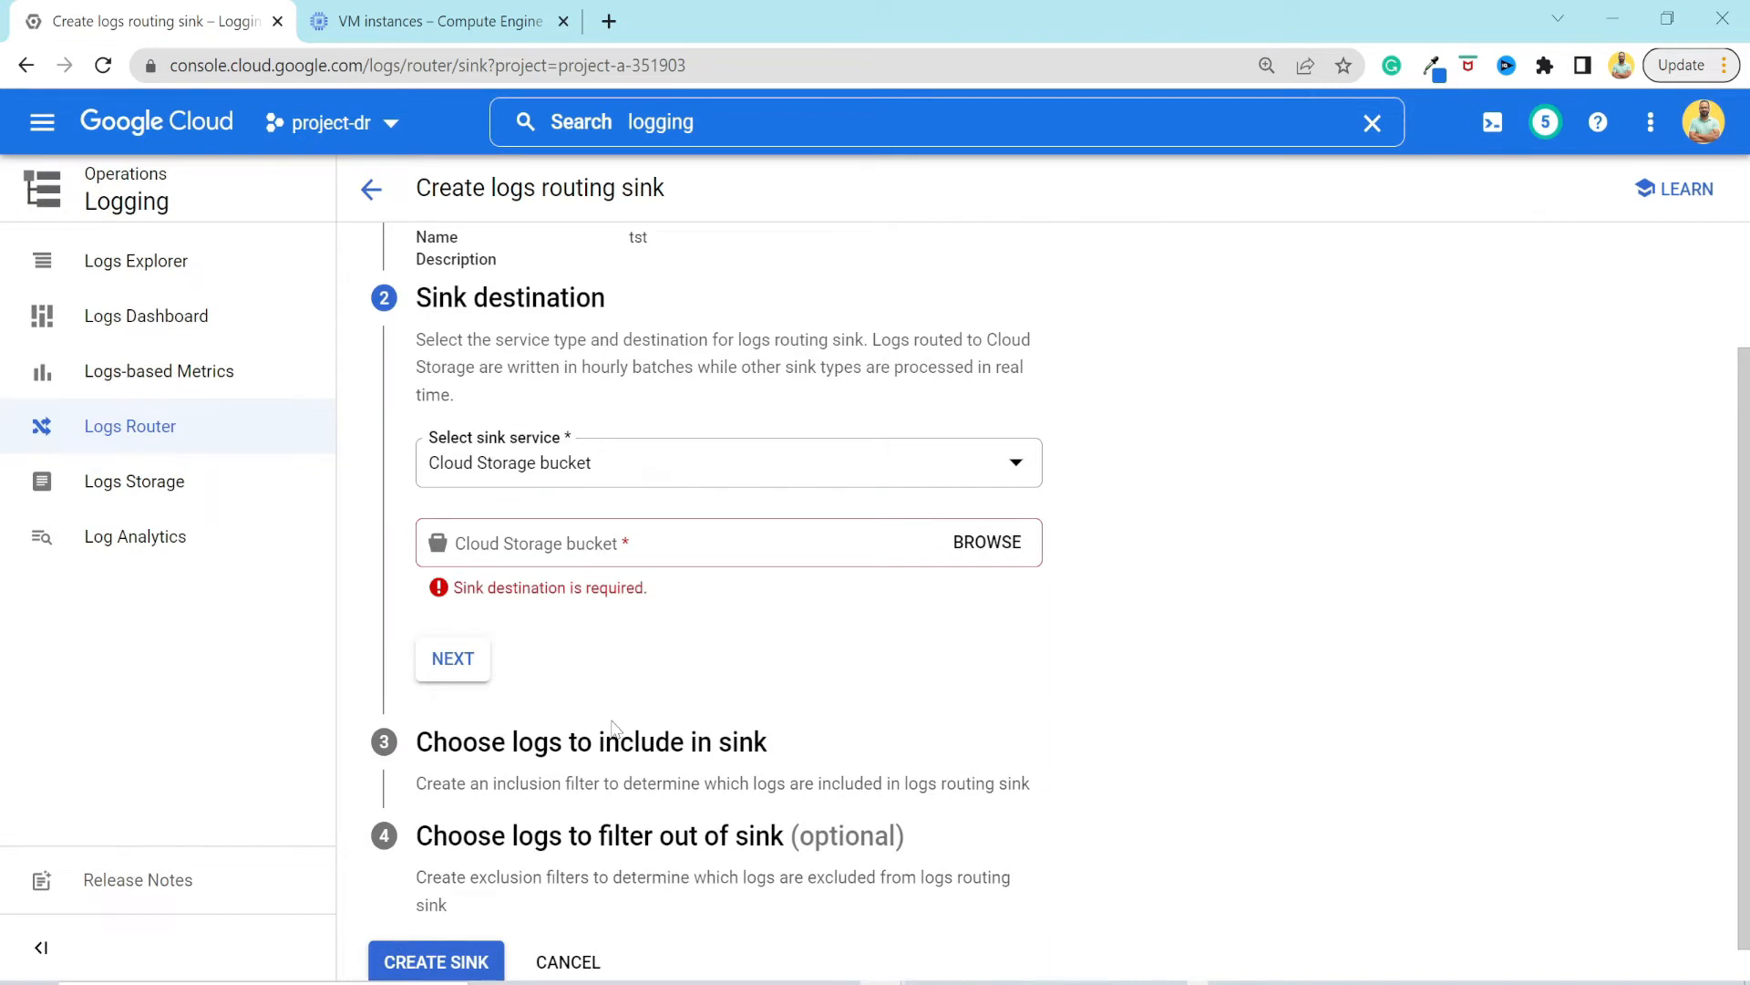
# Look over the sink's inclusion and exclusion filter sections and discard the new sink.
pyautogui.scroll(-1, 584, 730)
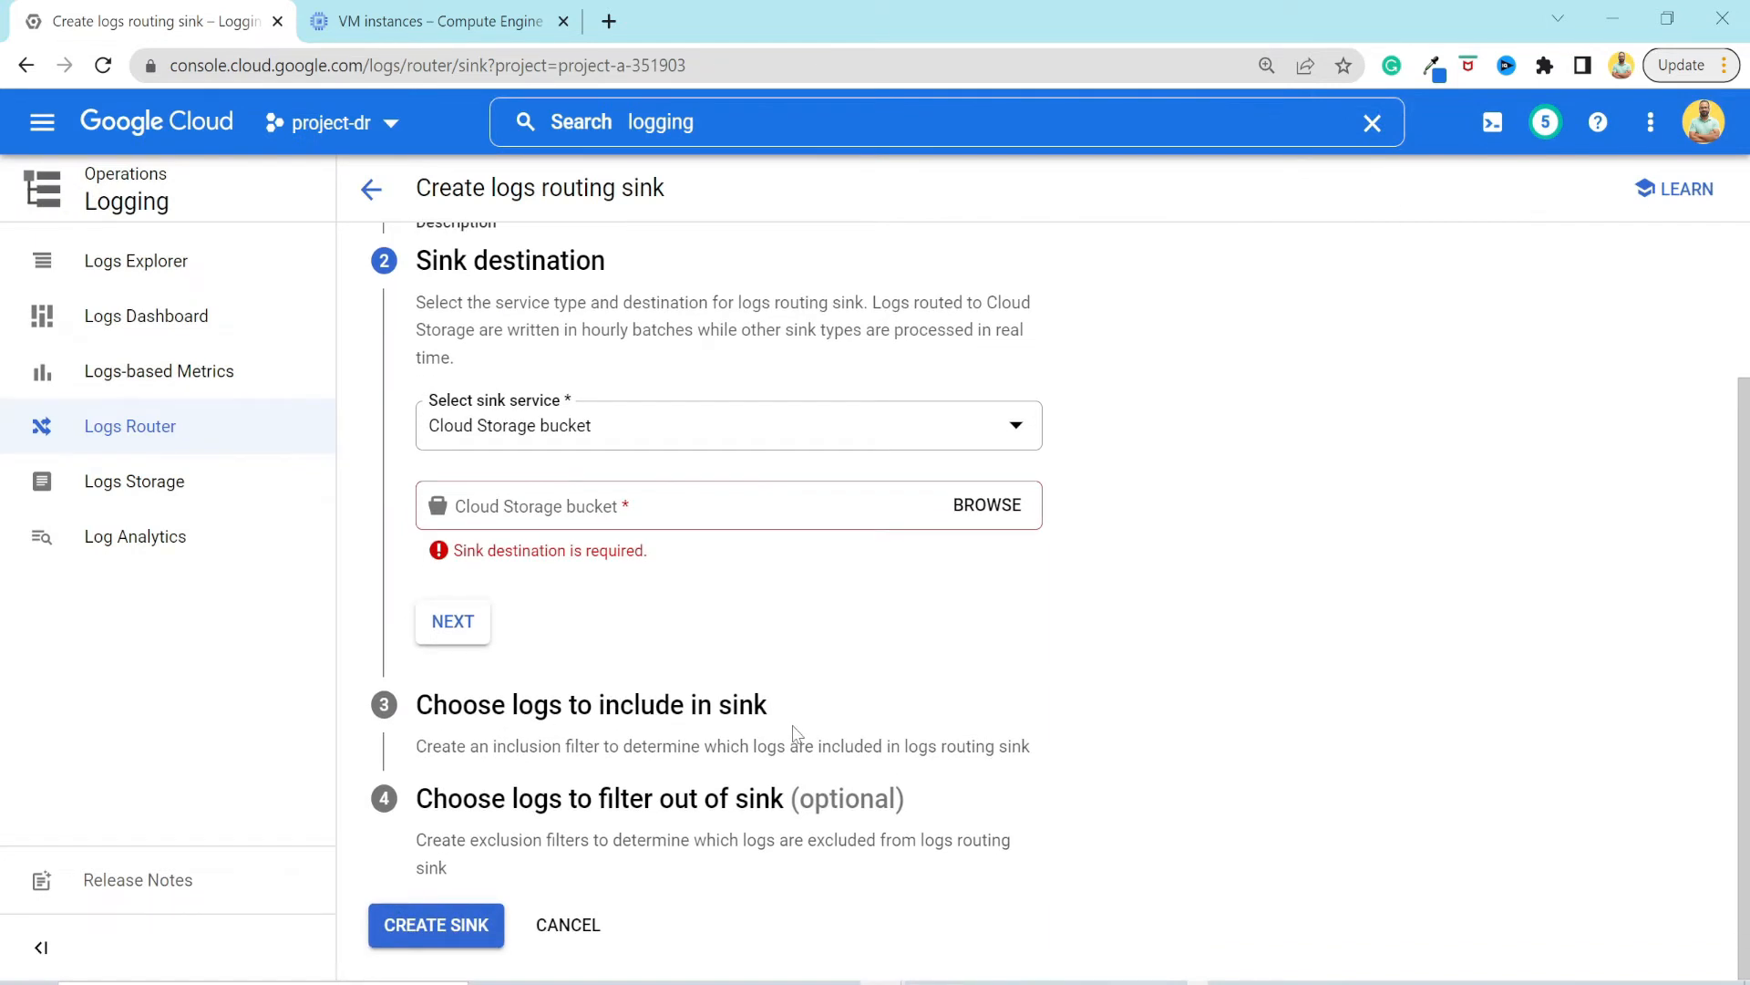
pyautogui.moveTo(463, 799); pyautogui.dragTo(814, 799)
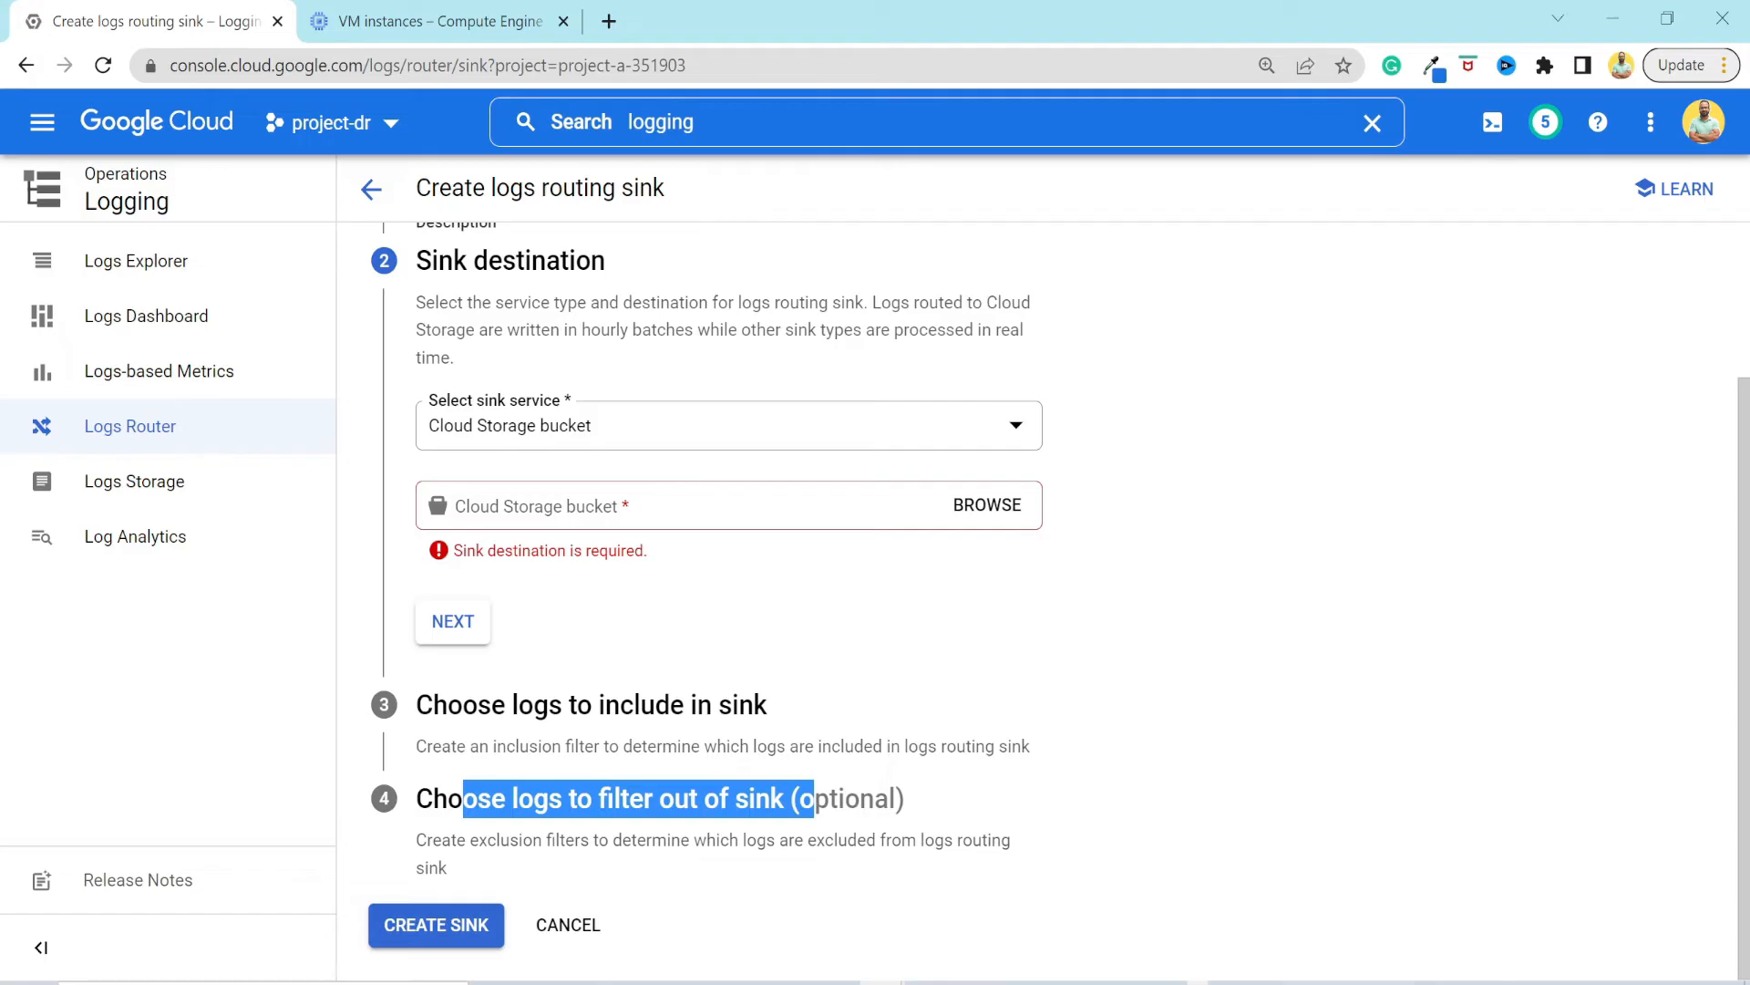
pyautogui.click(586, 932)
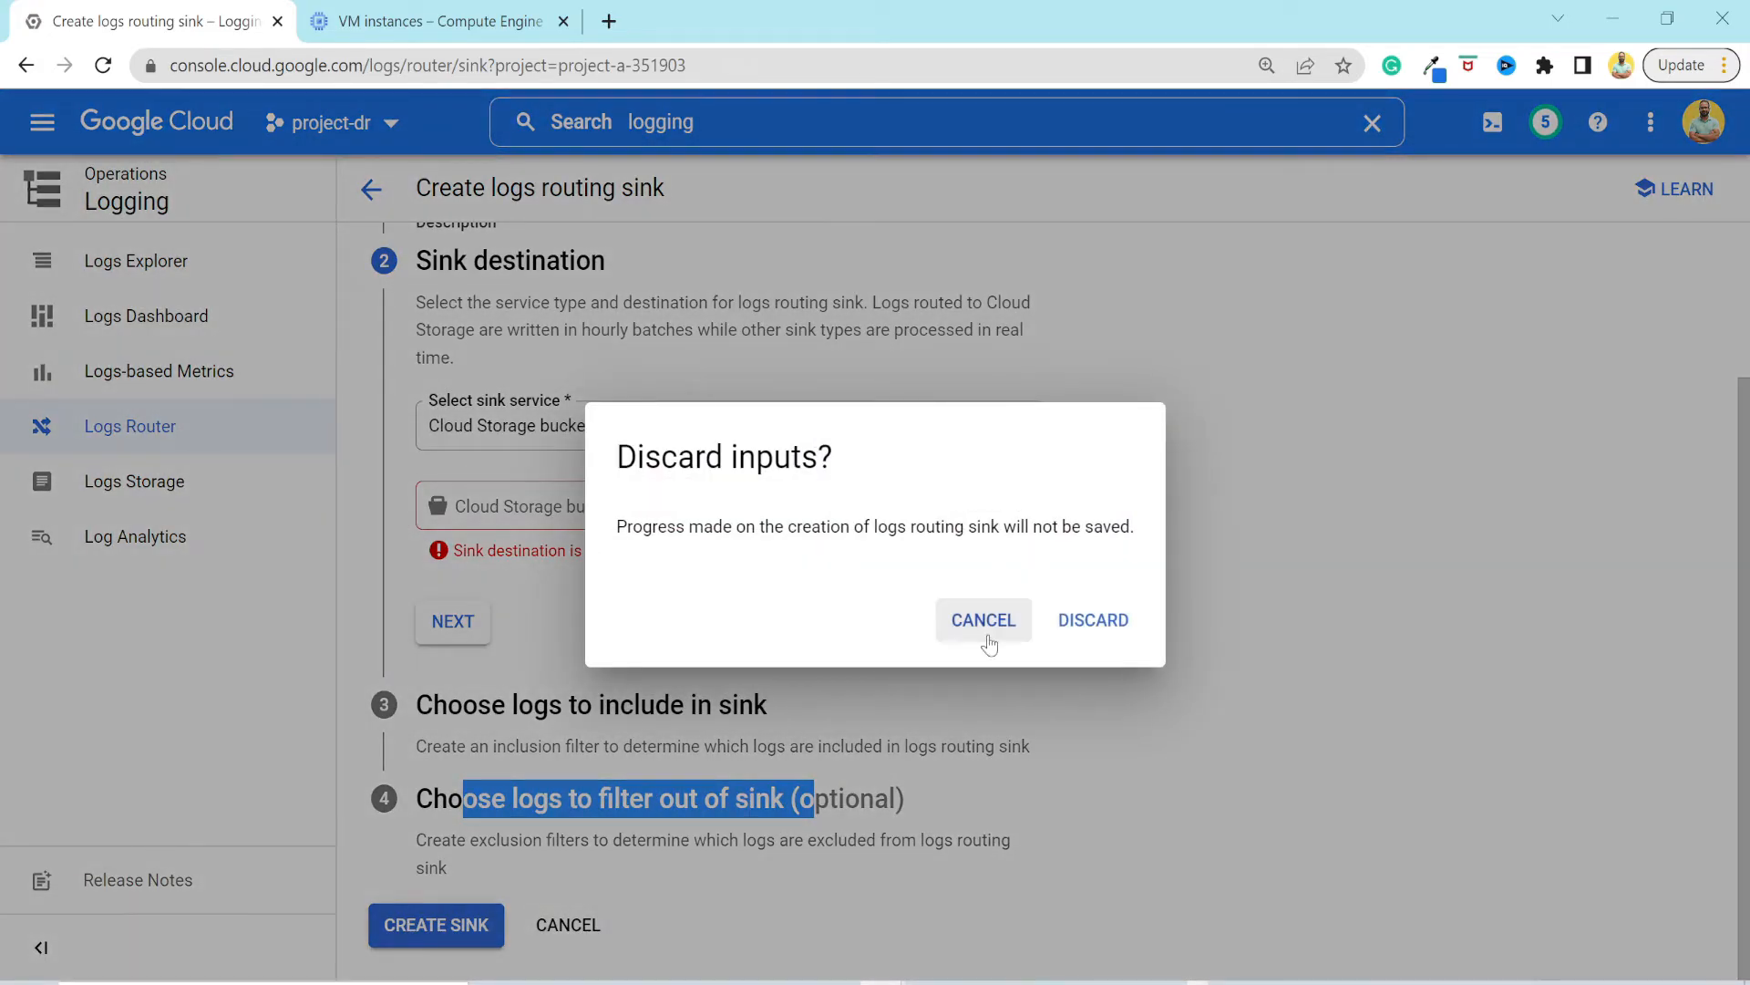
pyautogui.click(1093, 622)
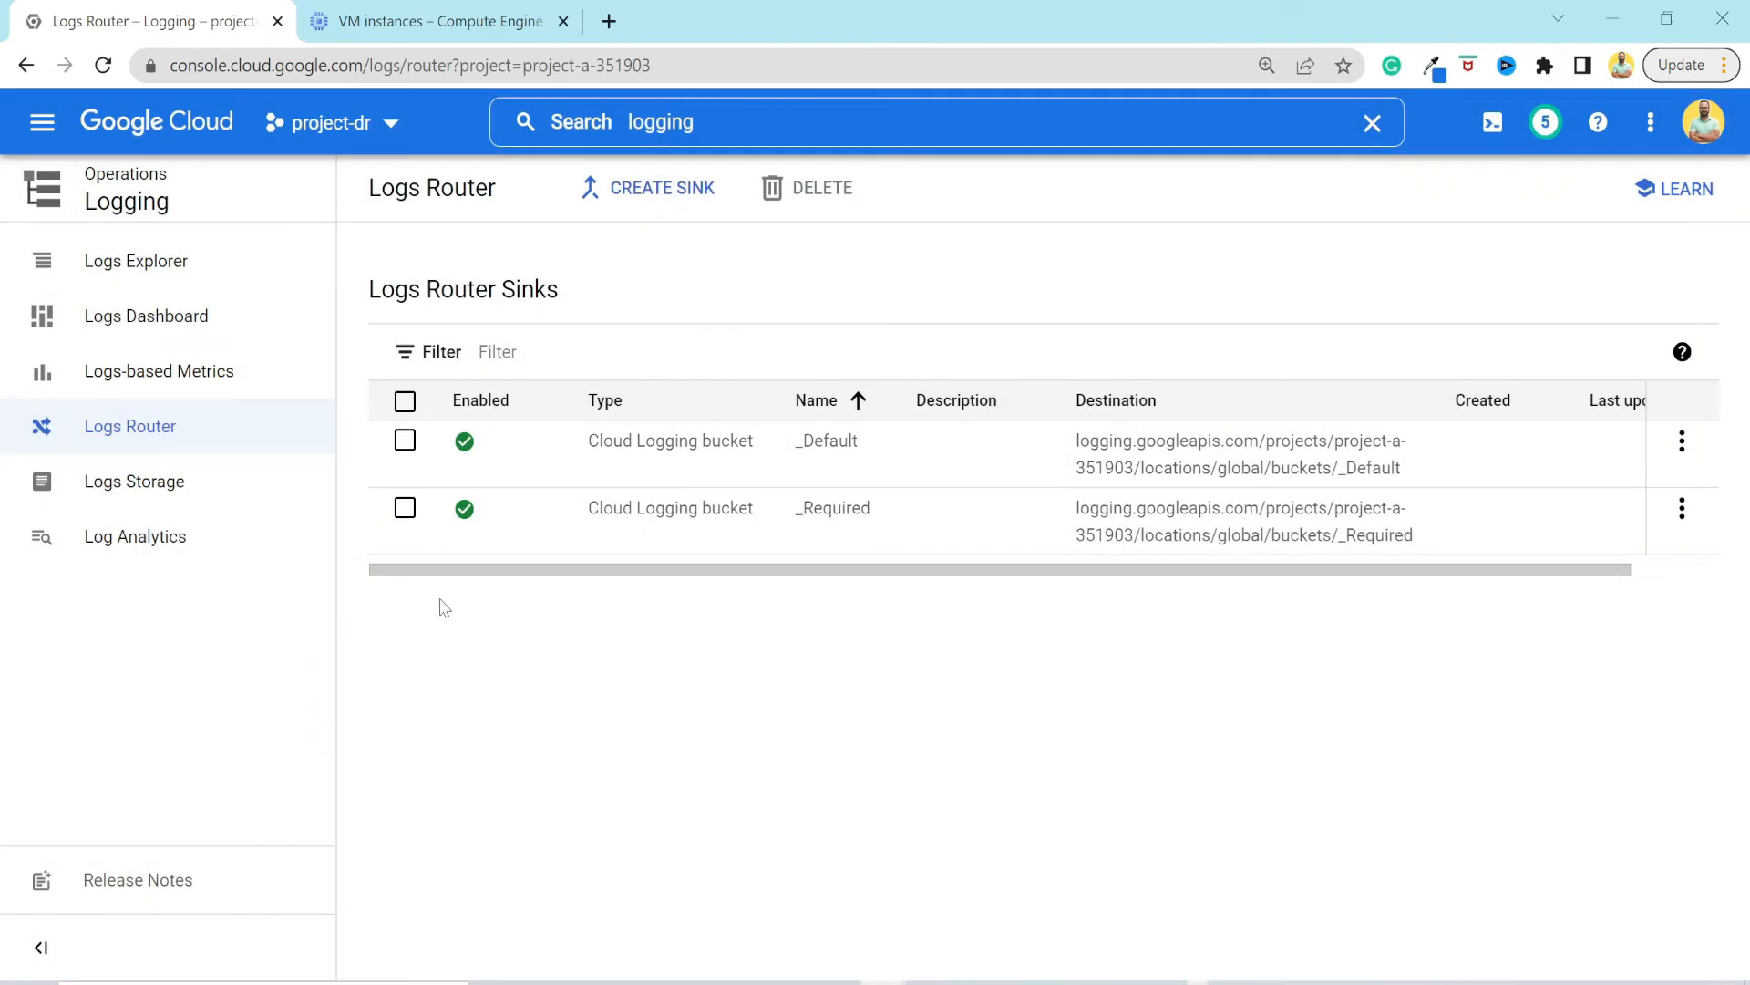
# Open Logs Storage and examine the usage, retention period, region and status of the _Default and _Required log buckets.
pyautogui.click(121, 492)
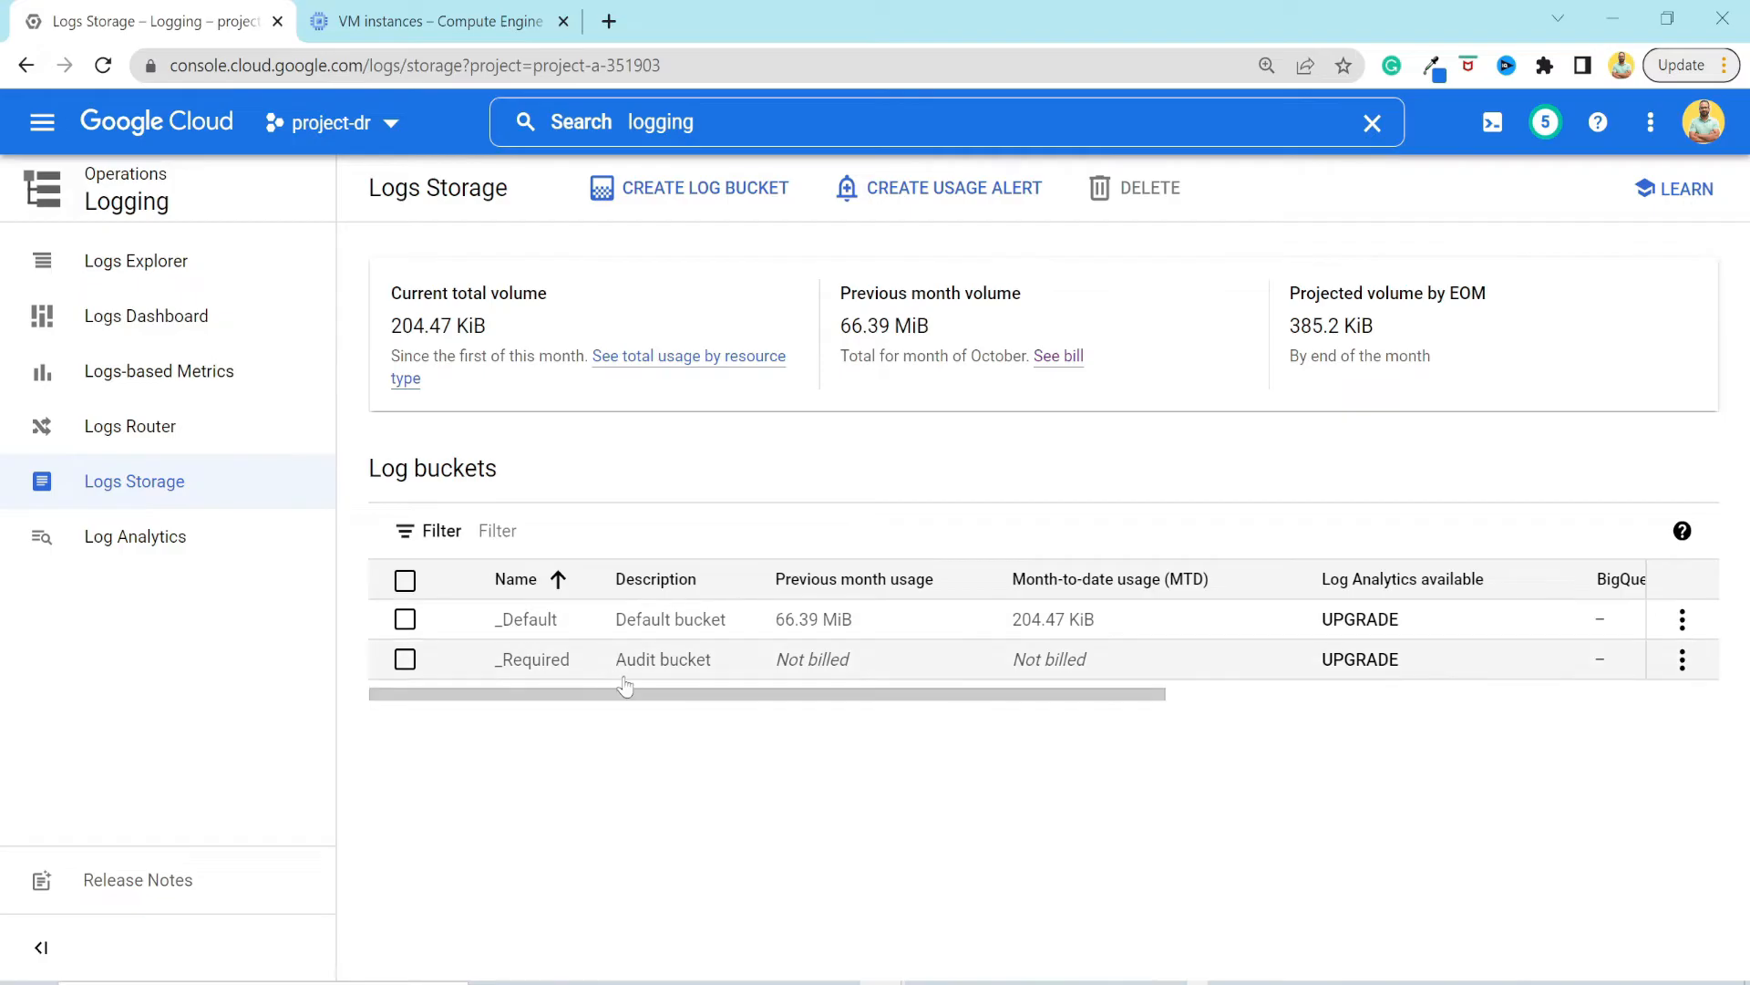
pyautogui.hscroll(6, 790, 638)
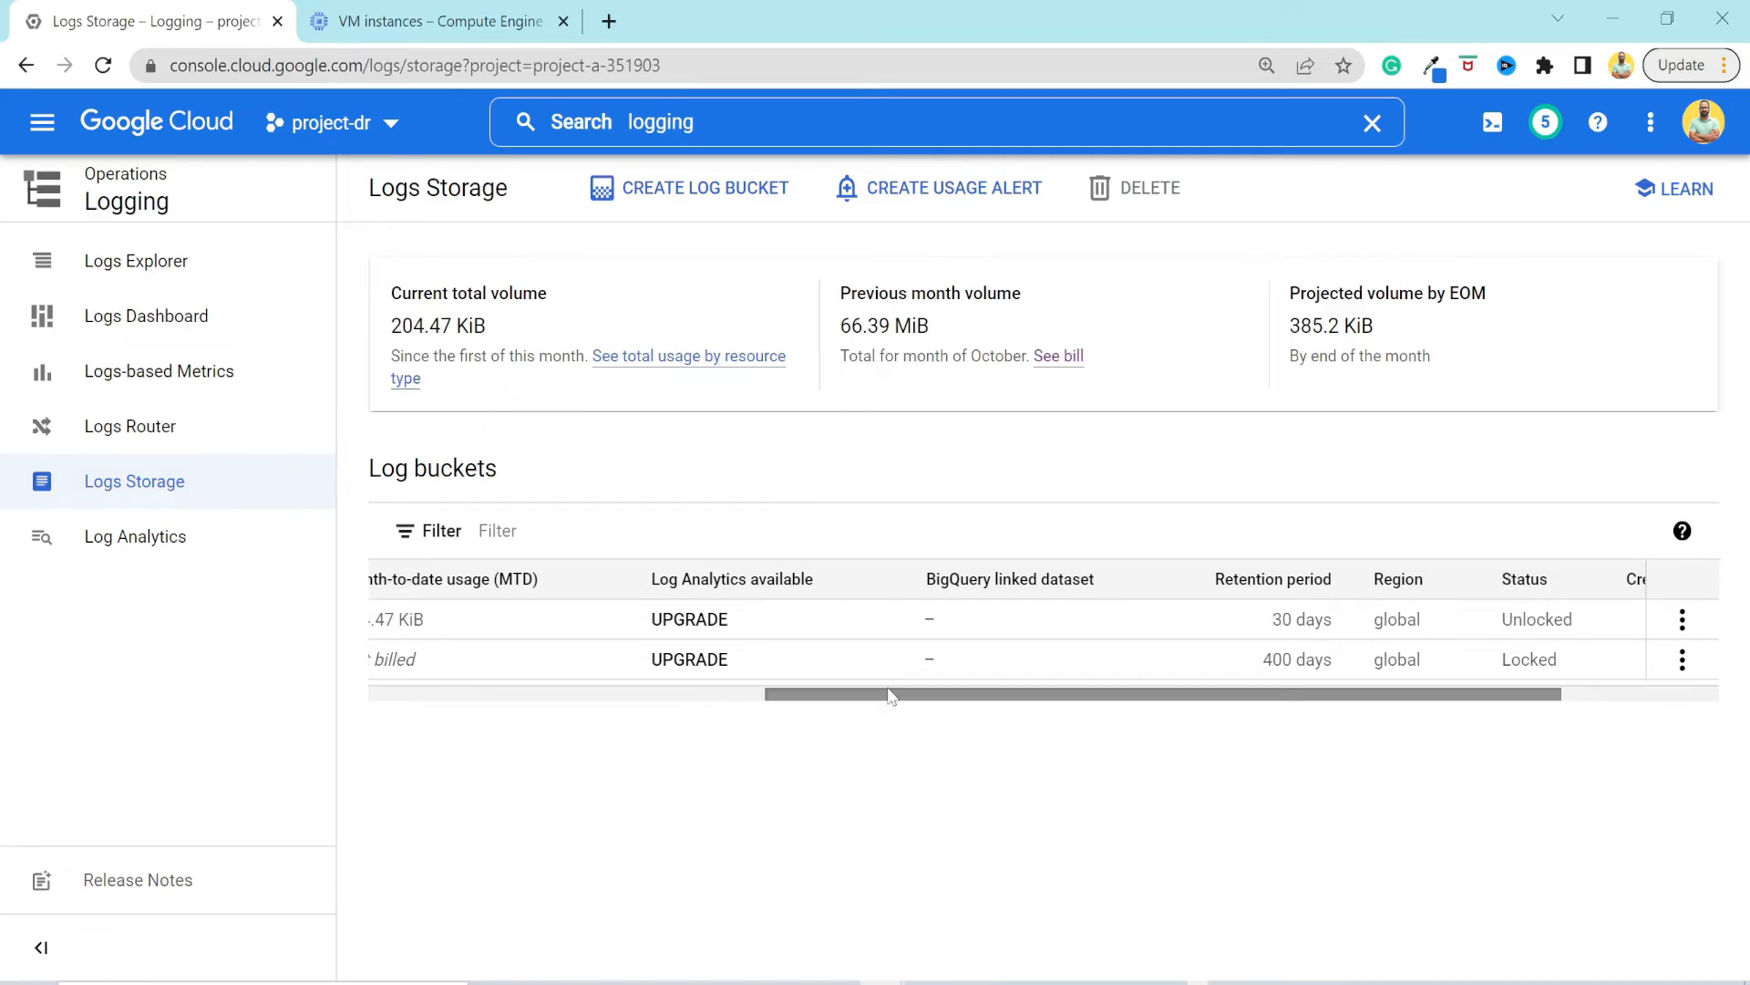
pyautogui.moveTo(889, 692); pyautogui.dragTo(1180, 695)
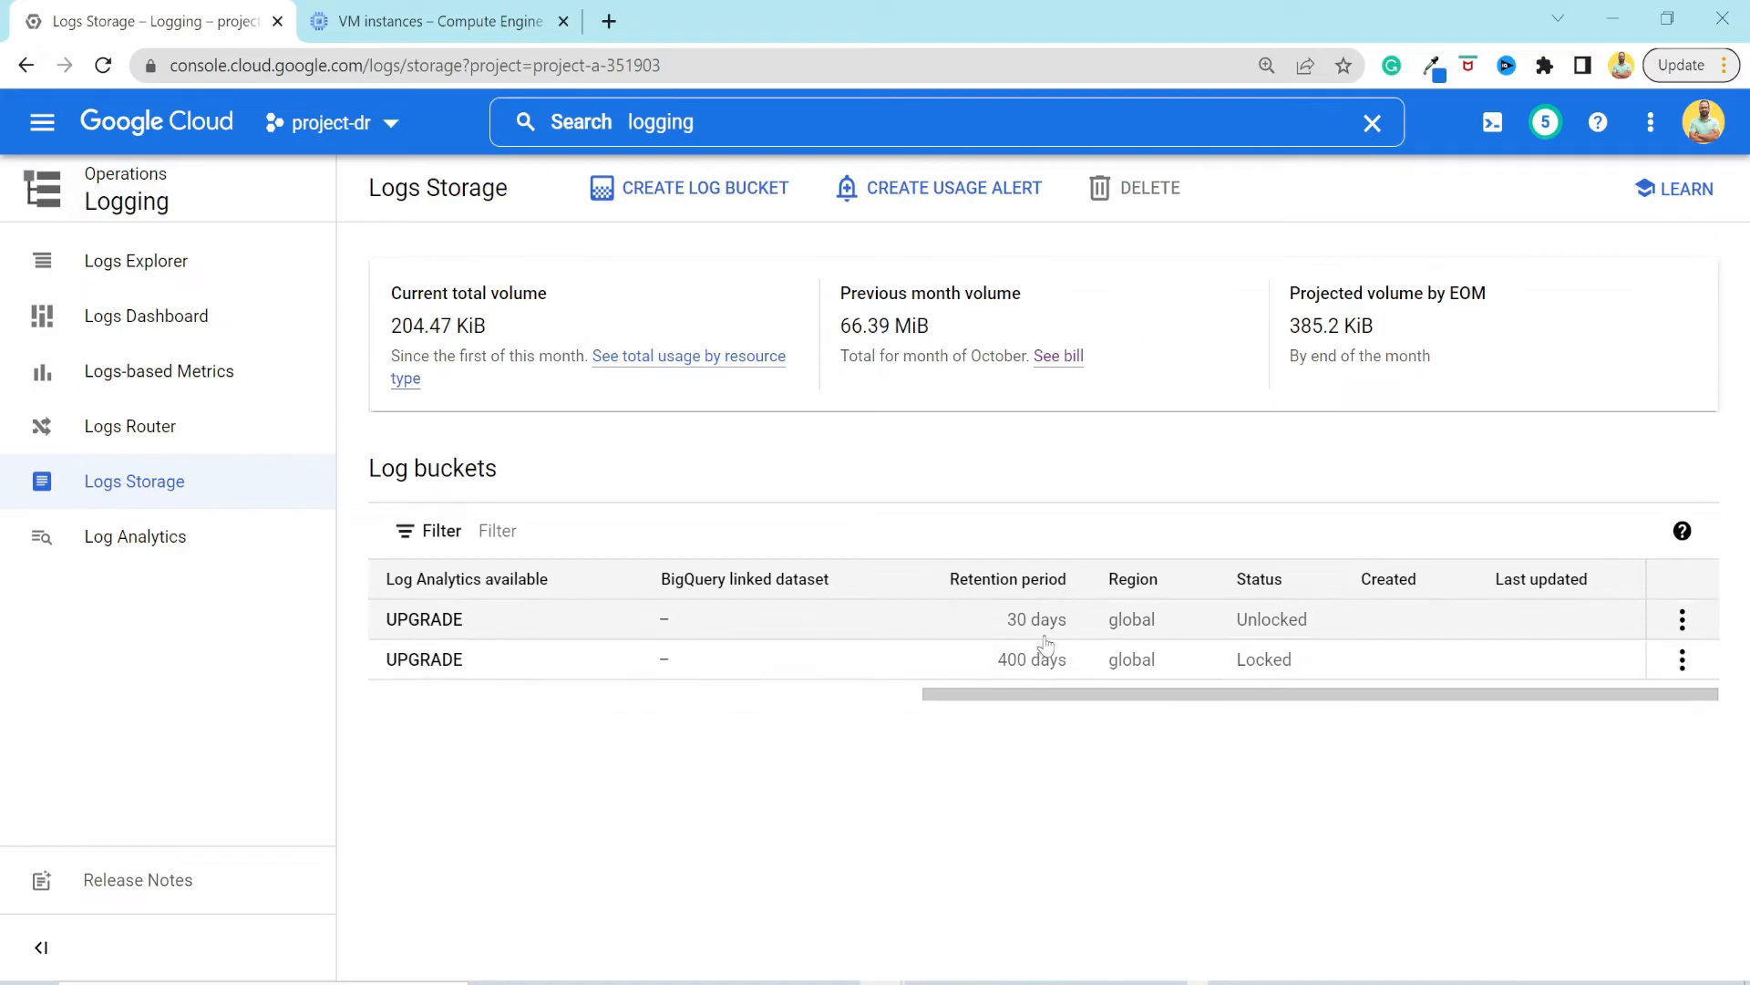
pyautogui.moveTo(1058, 697); pyautogui.dragTo(492, 727)
# View the Logs Dashboard charts and the Logs-based Metrics page.
pyautogui.click(146, 316)
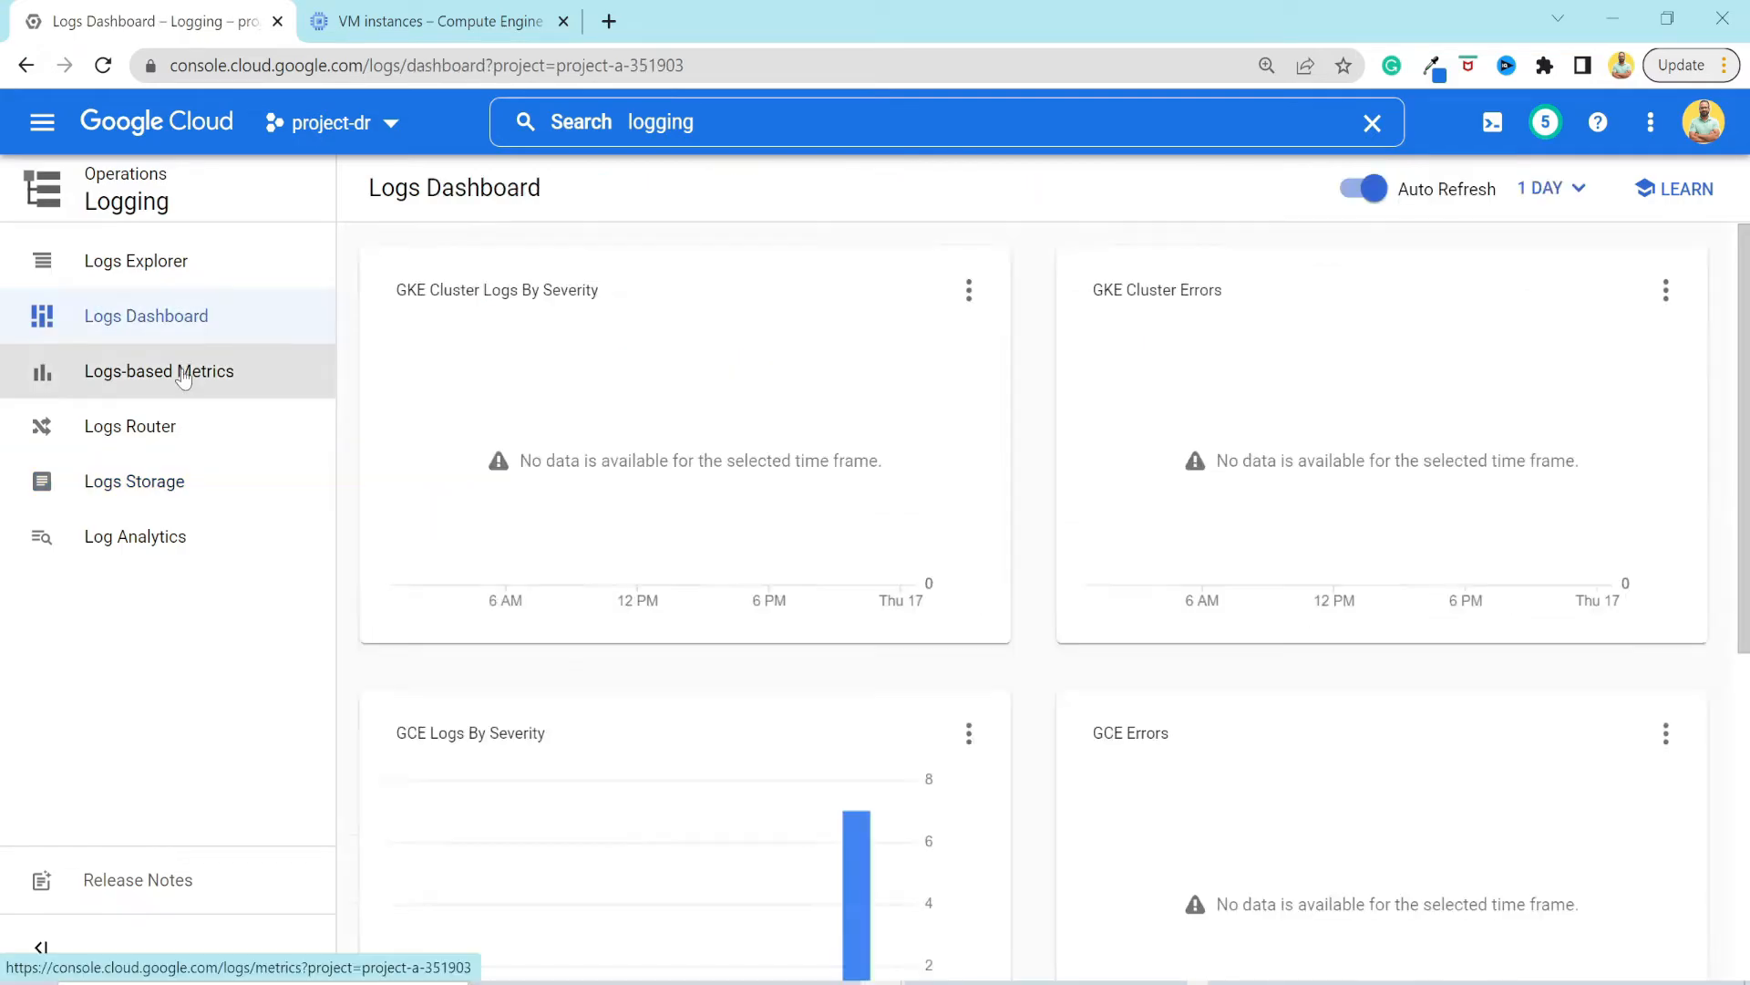
pyautogui.click(160, 371)
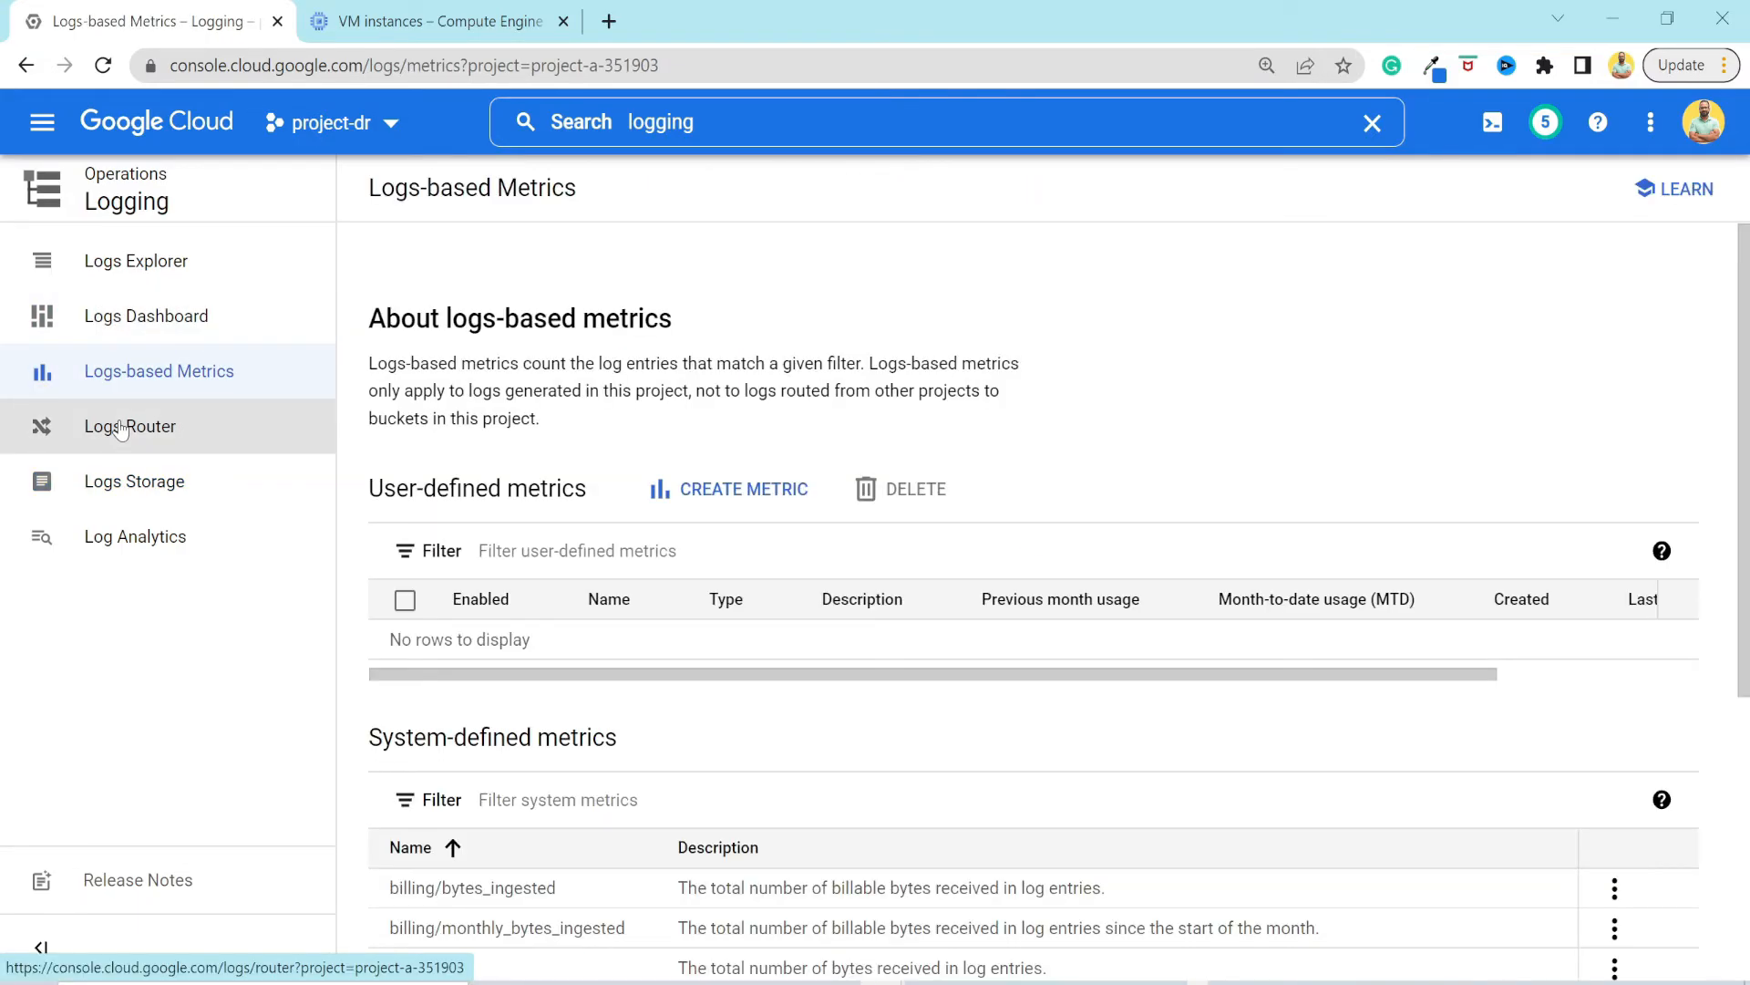
# Open the form for creating a logs-based metric, look over its type, details, filter and label sections, and return without creating it.
pyautogui.click(734, 489)
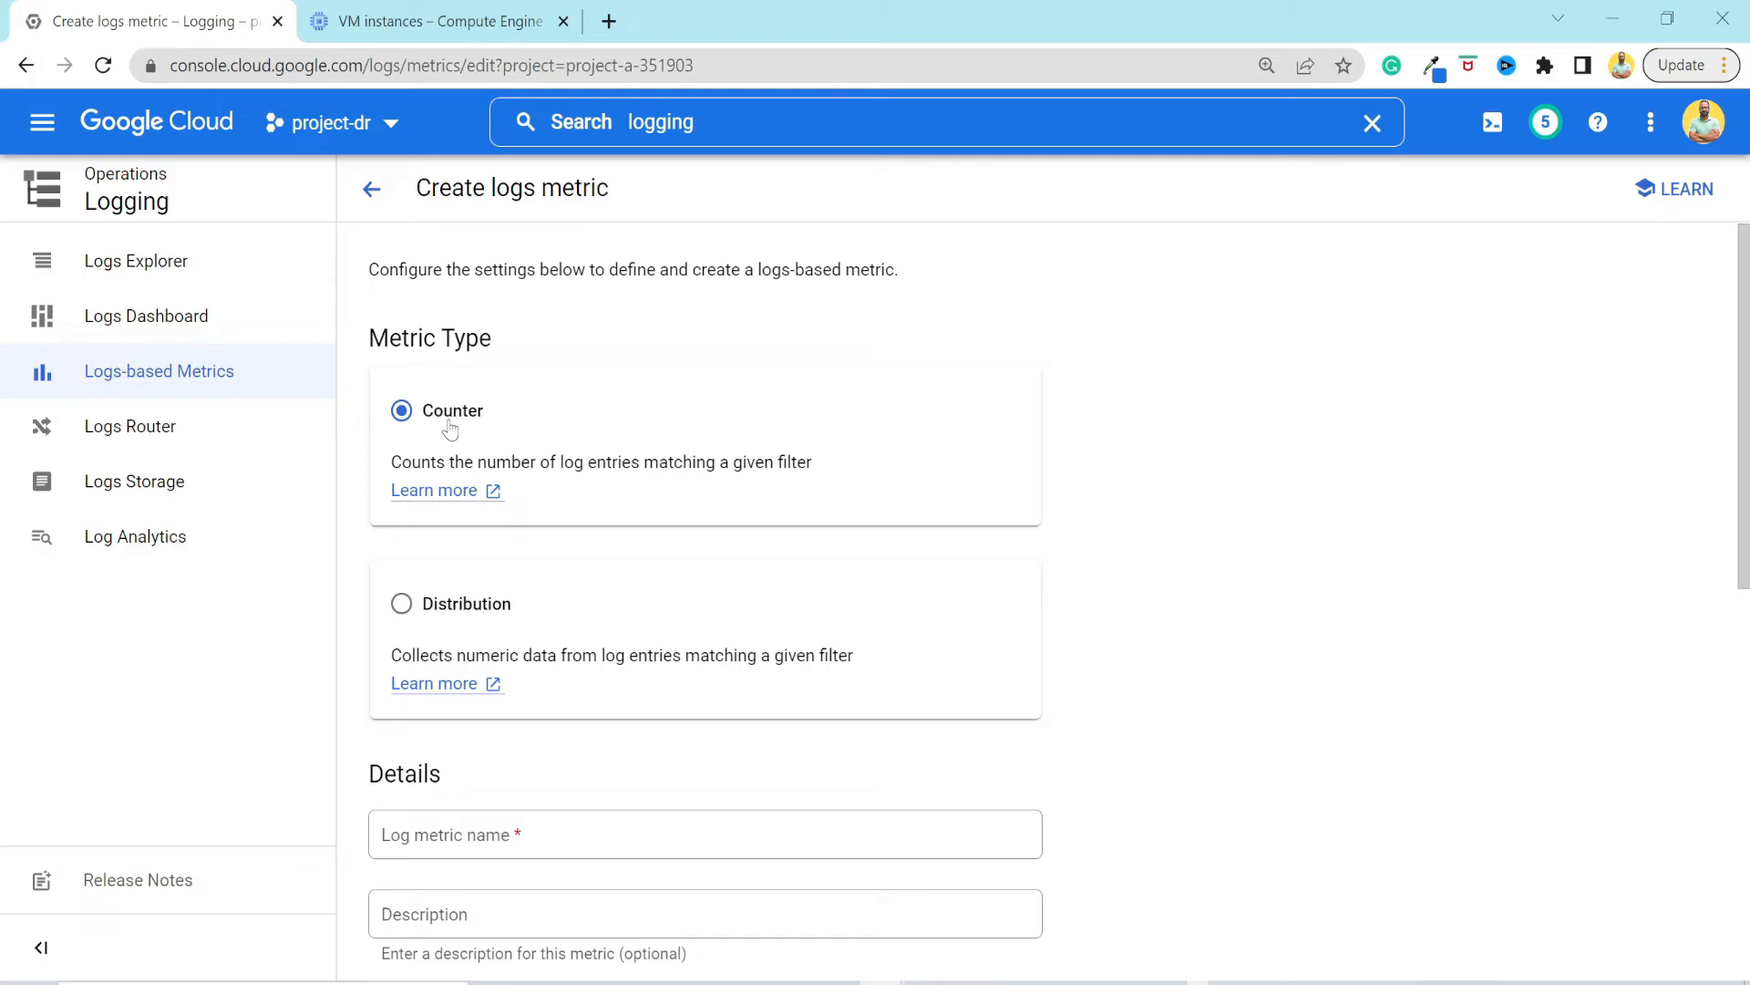
pyautogui.scroll(-1, 452, 429)
pyautogui.scroll(-3, 606, 511)
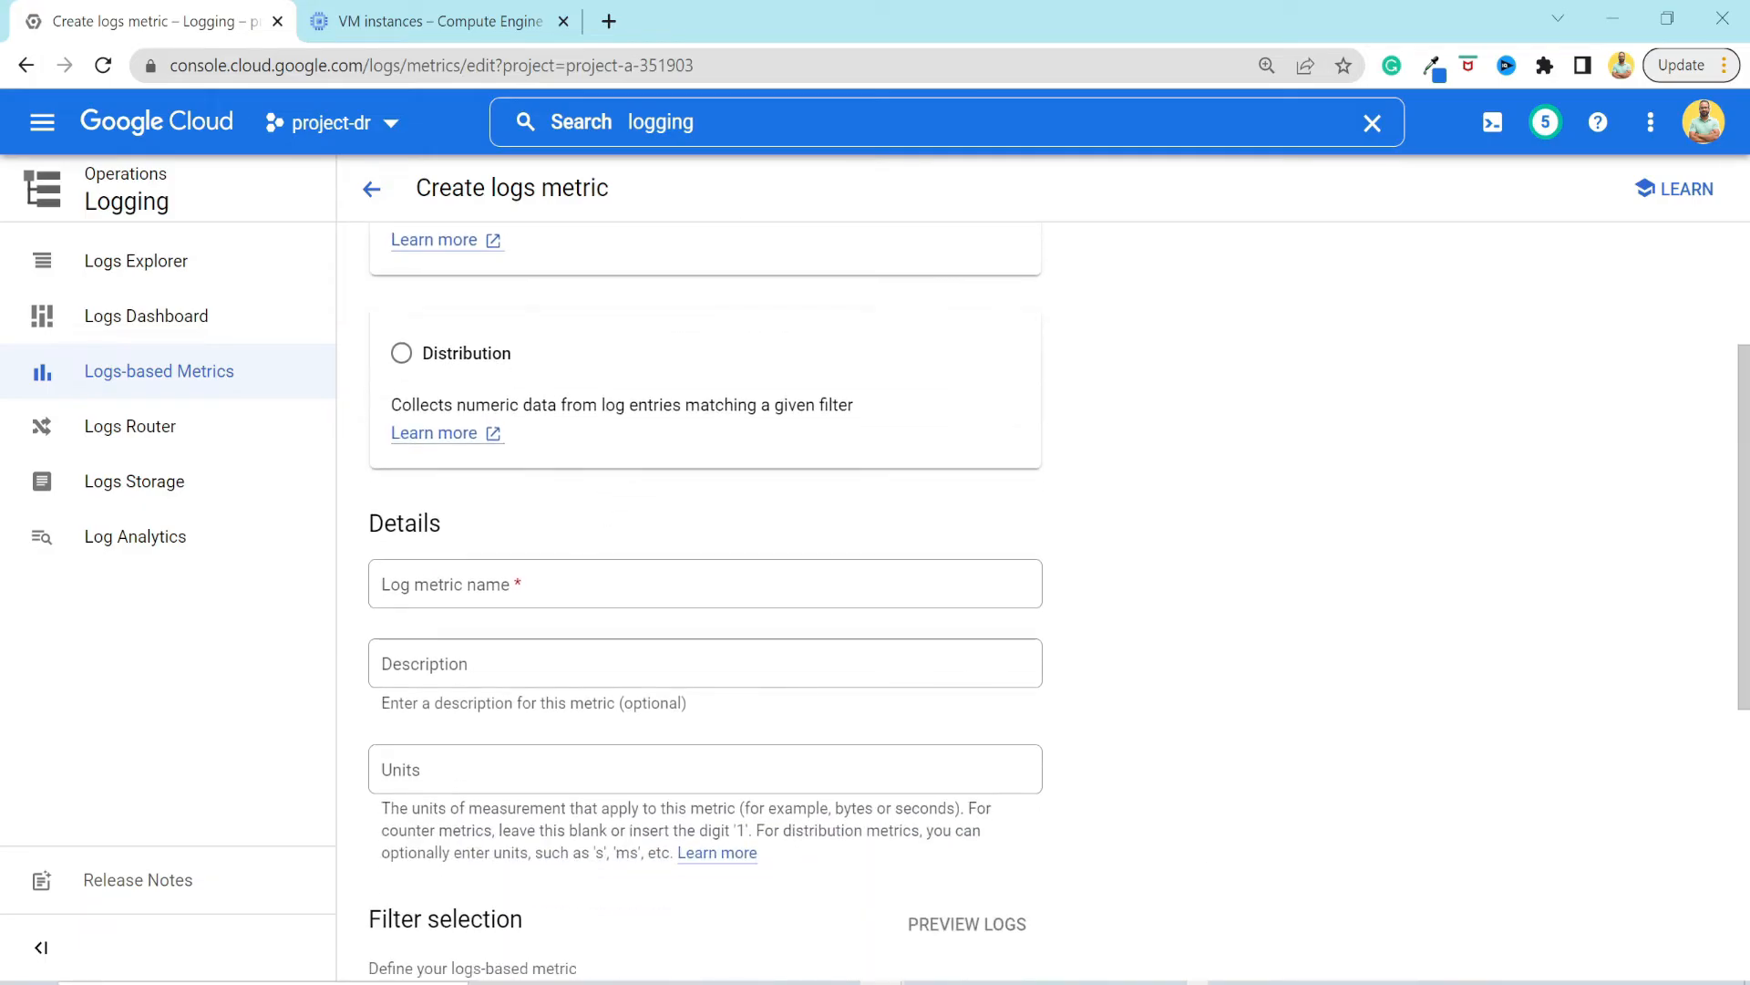
pyautogui.scroll(-2, 687, 559)
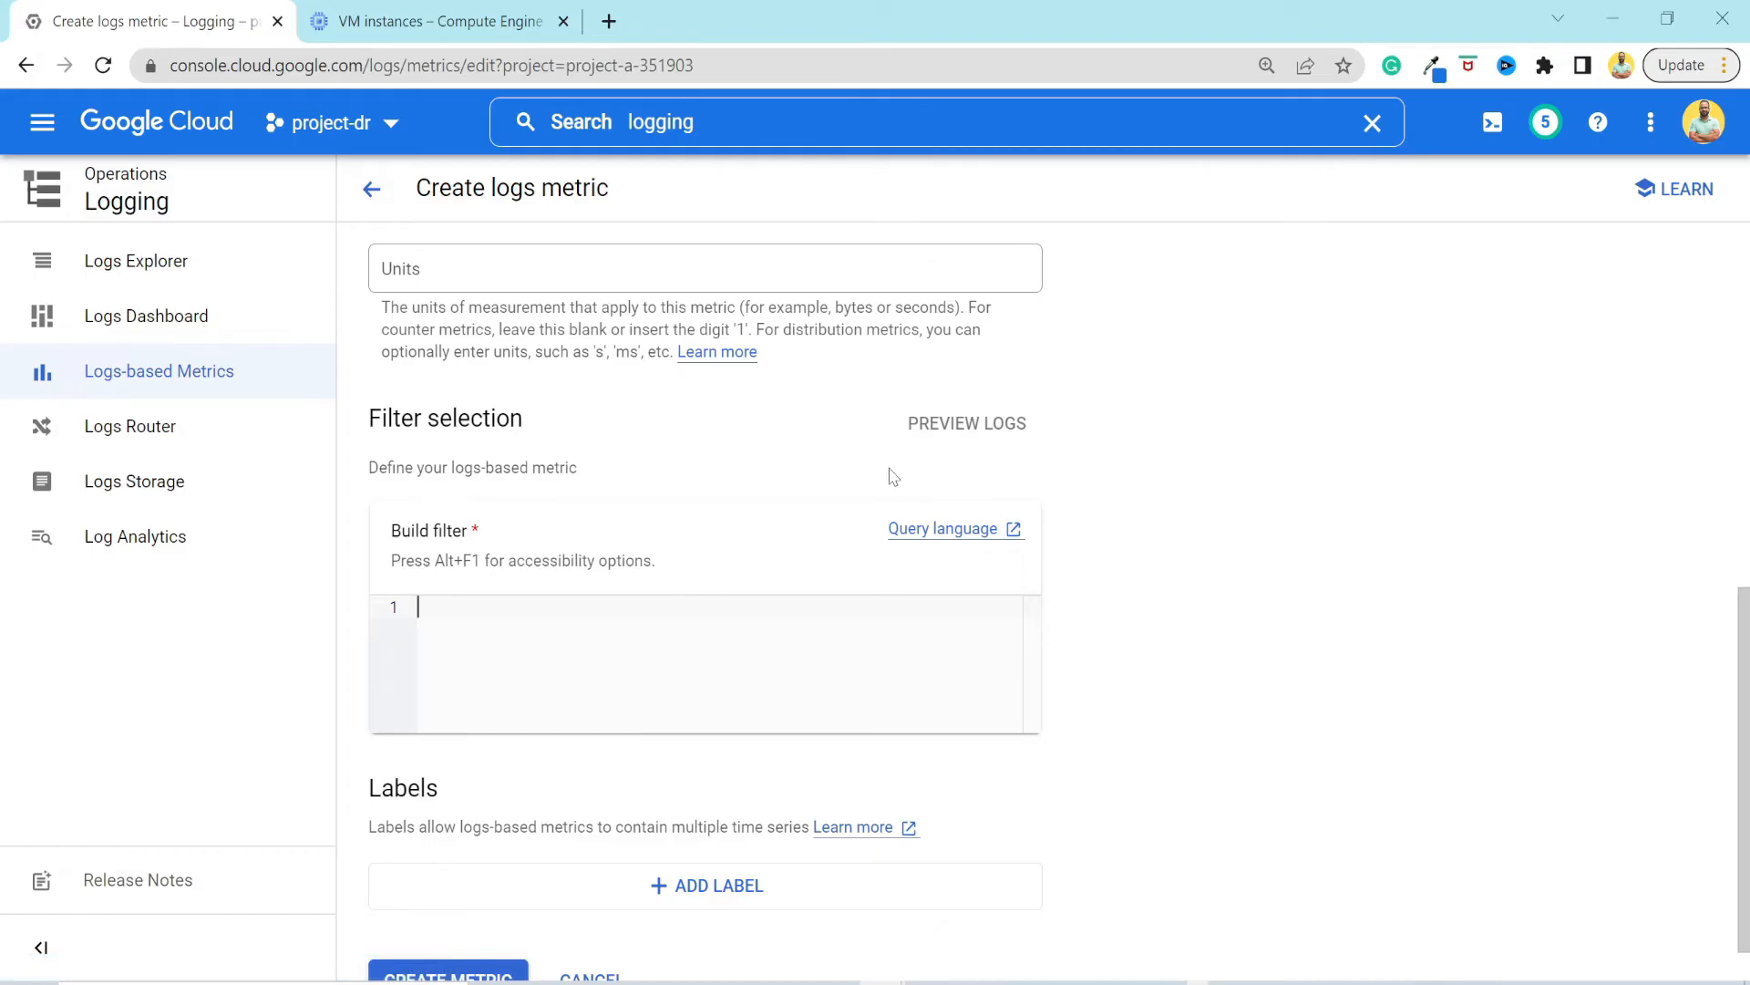
pyautogui.hotkey('alt', 'Left')
# Search the console for "monit", open the Monitoring product and look over its Overview page.
pyautogui.click(602, 128)
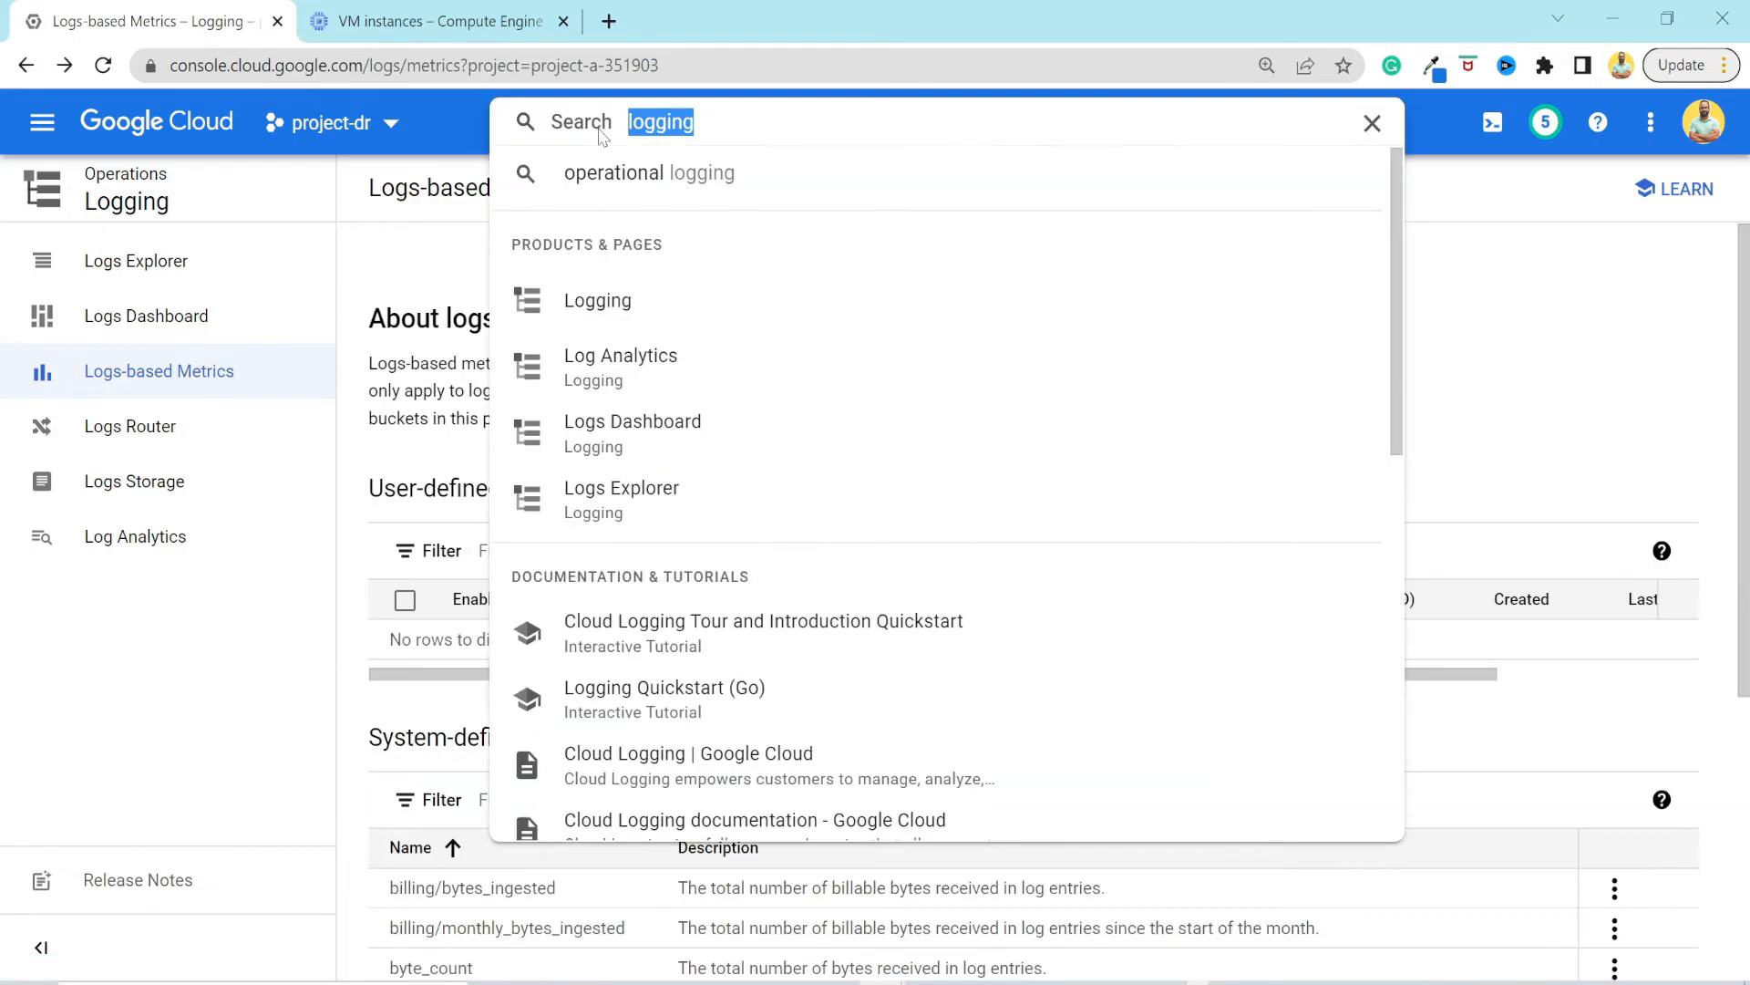
pyautogui.write('monitor')
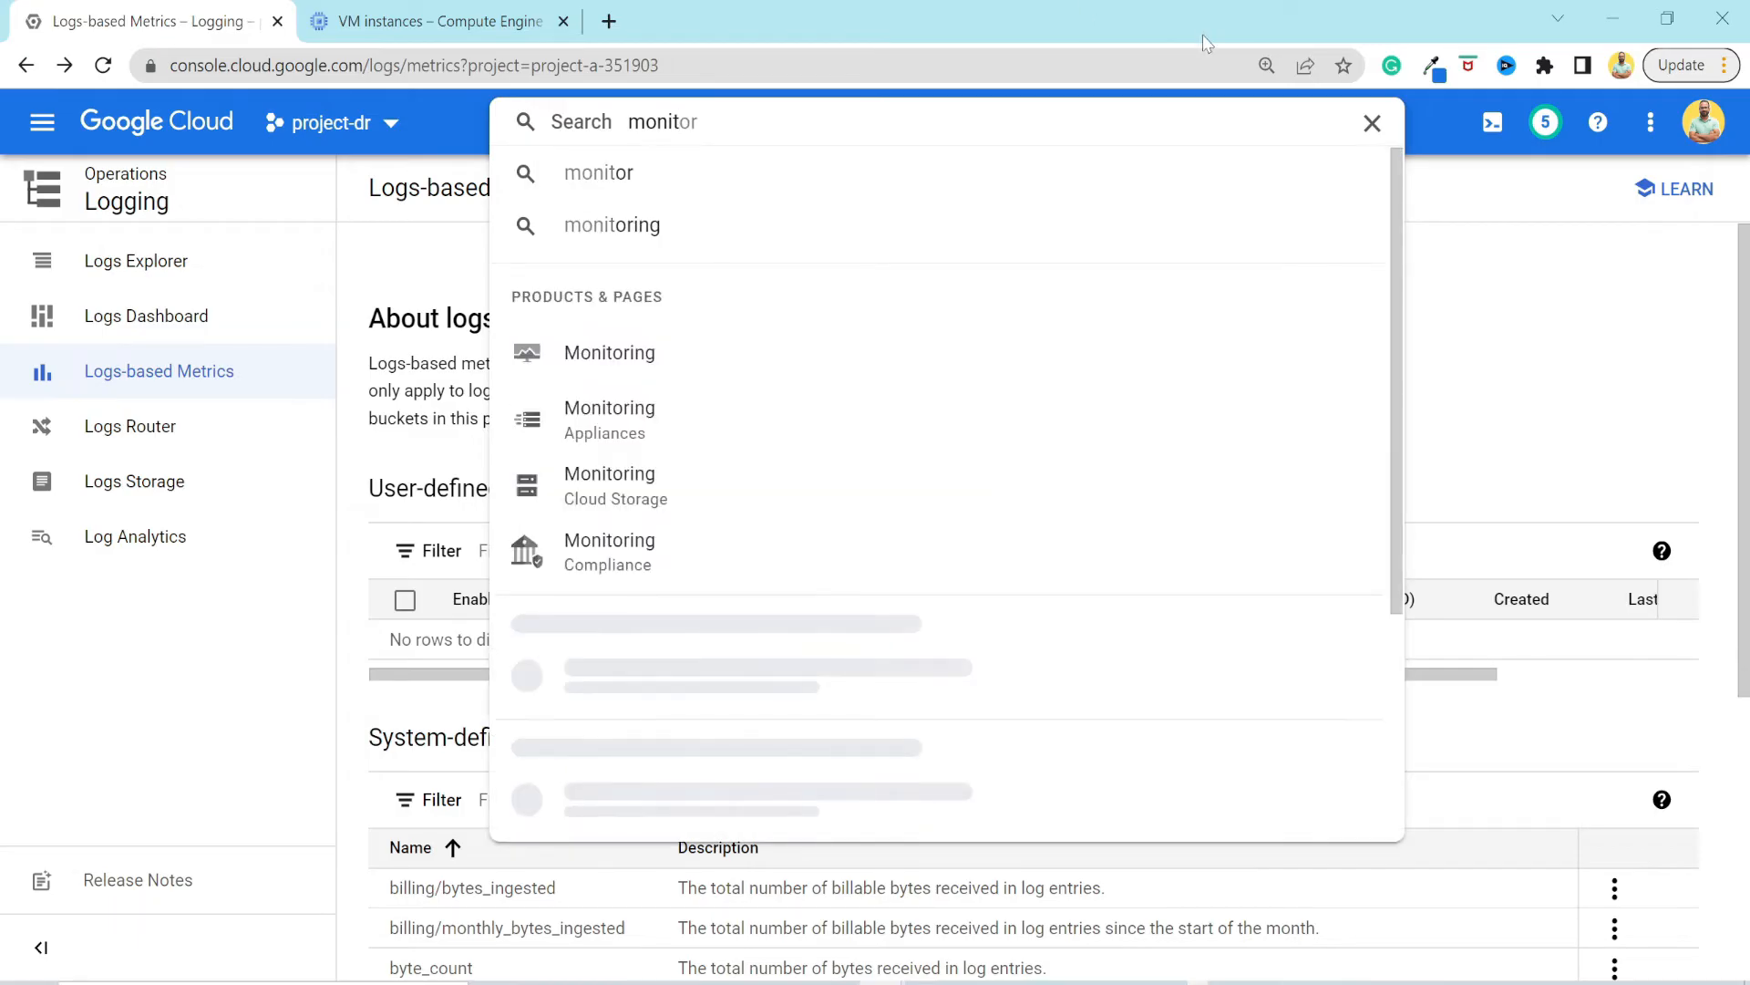
pyautogui.click(594, 377)
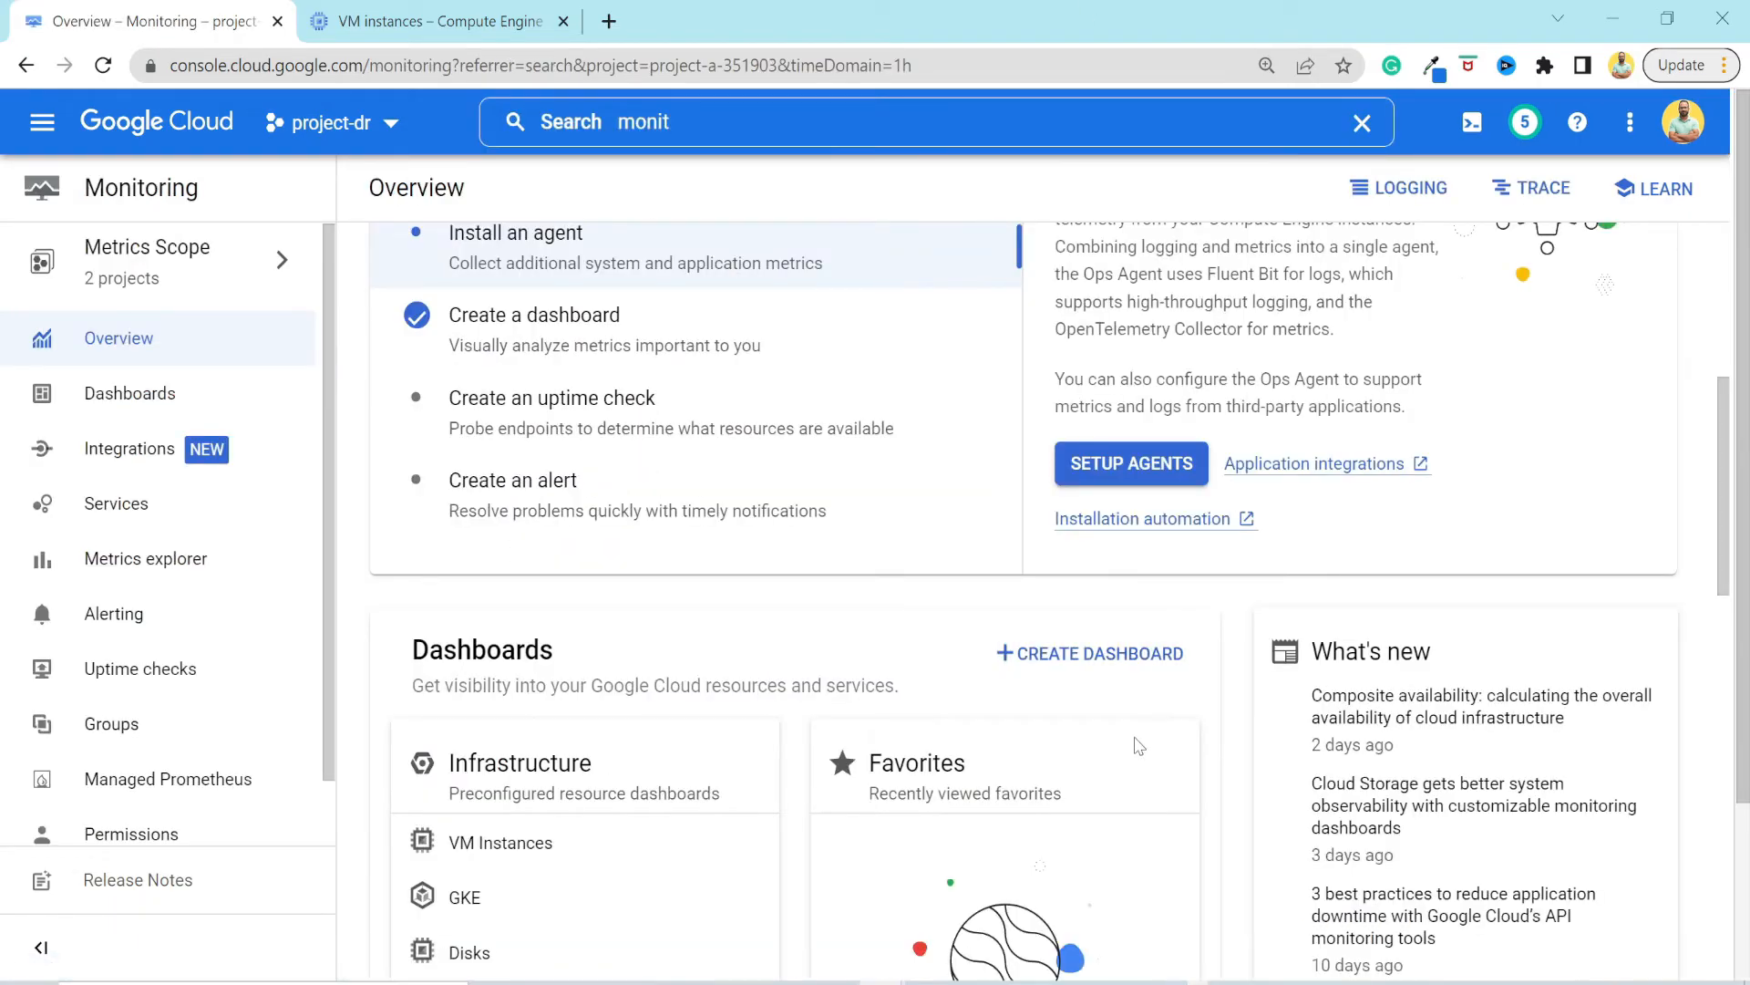
pyautogui.scroll(5, 1139, 746)
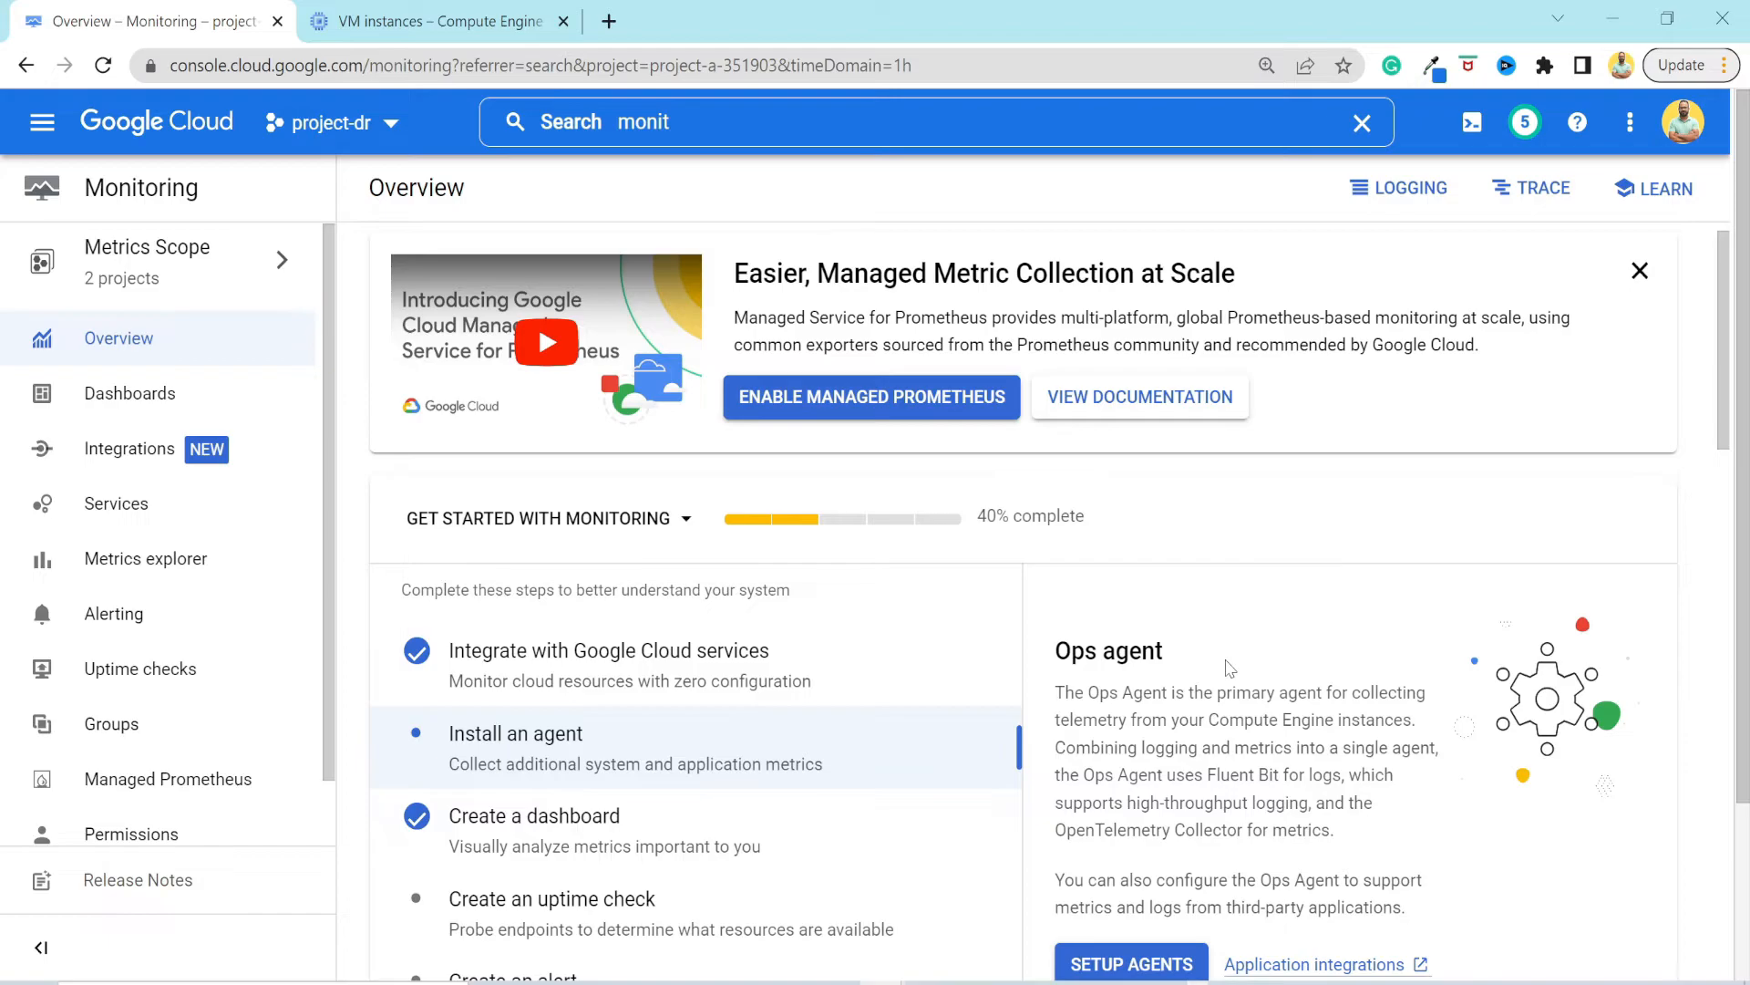
pyautogui.scroll(-1, 1230, 668)
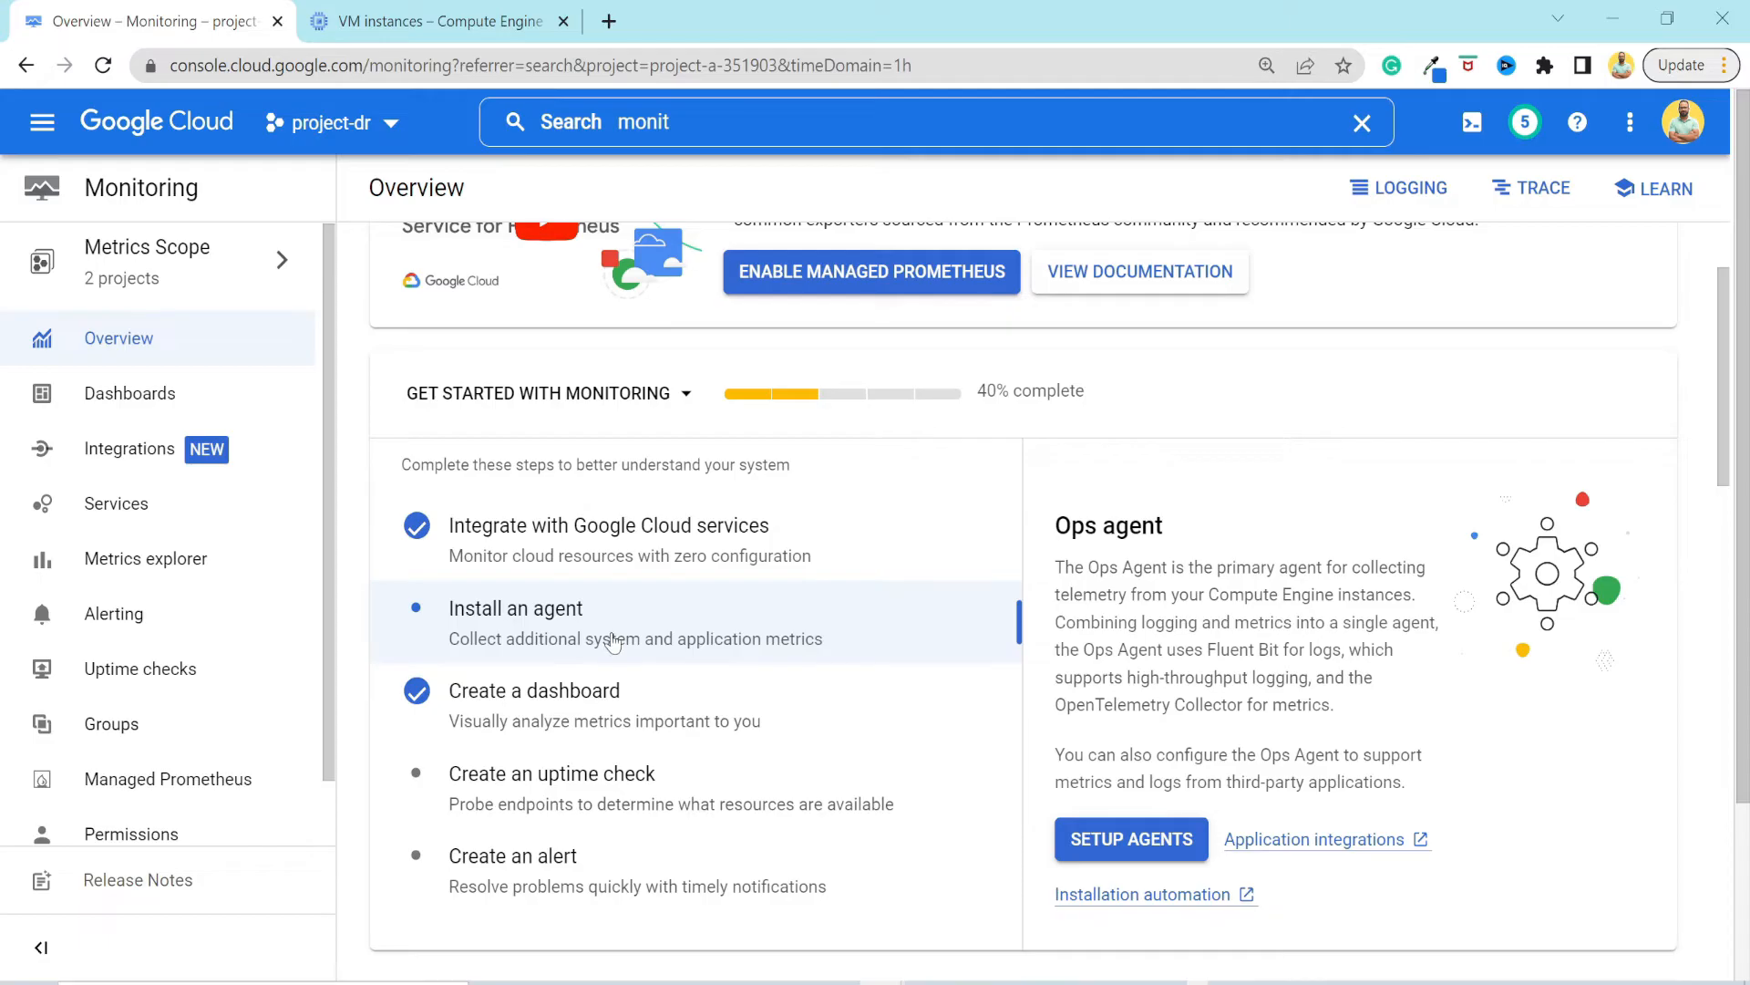
# Open agent setup, select instance-1, view the Ops Agent install instructions and dismiss them without running the installation.
pyautogui.click(1108, 840)
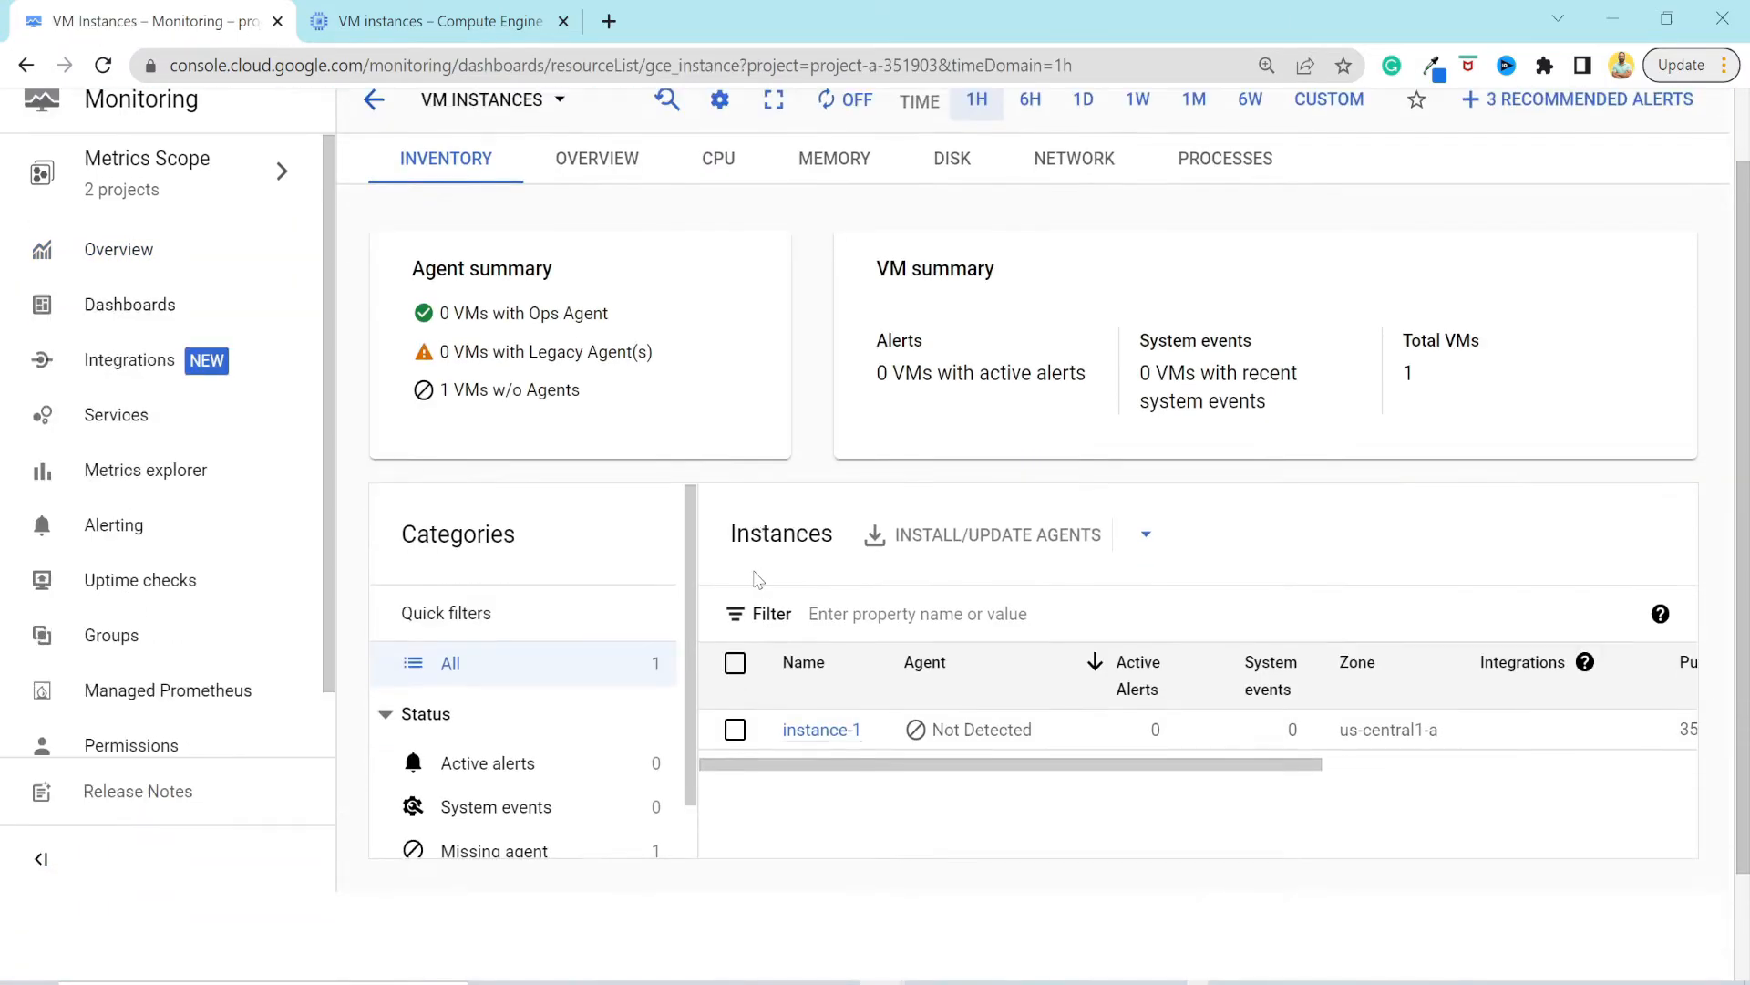
pyautogui.scroll(-2, 755, 579)
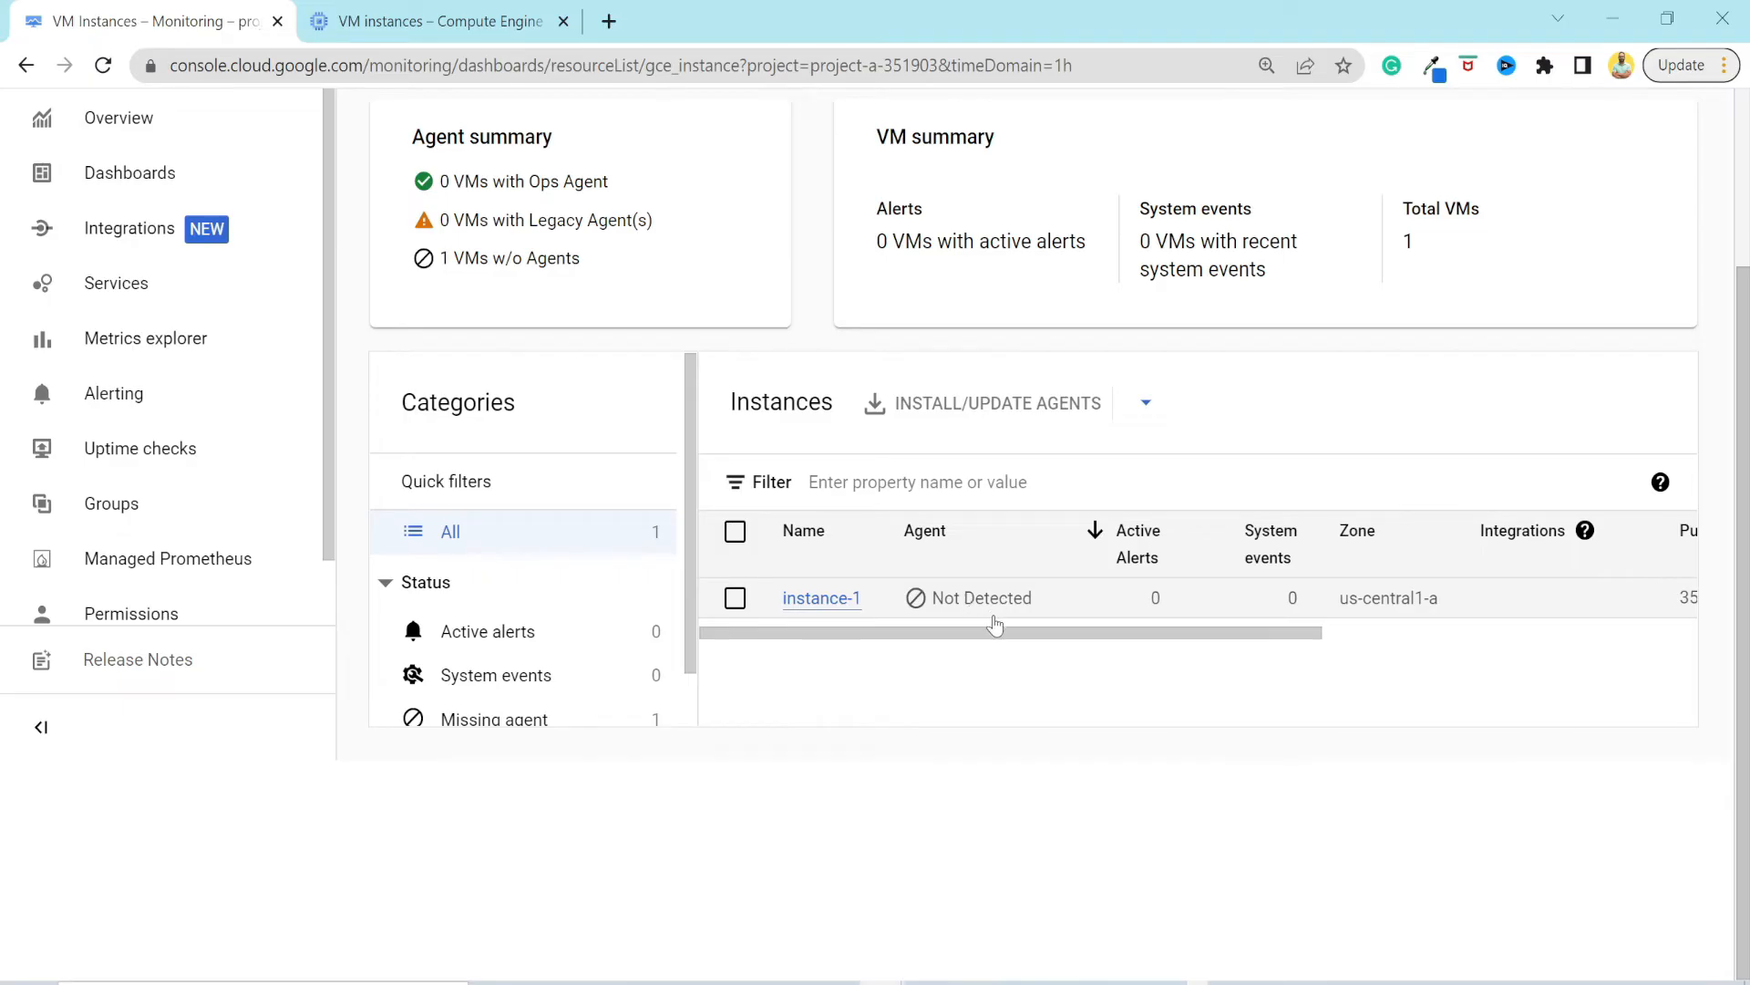
pyautogui.click(735, 598)
pyautogui.scroll(3, 828, 740)
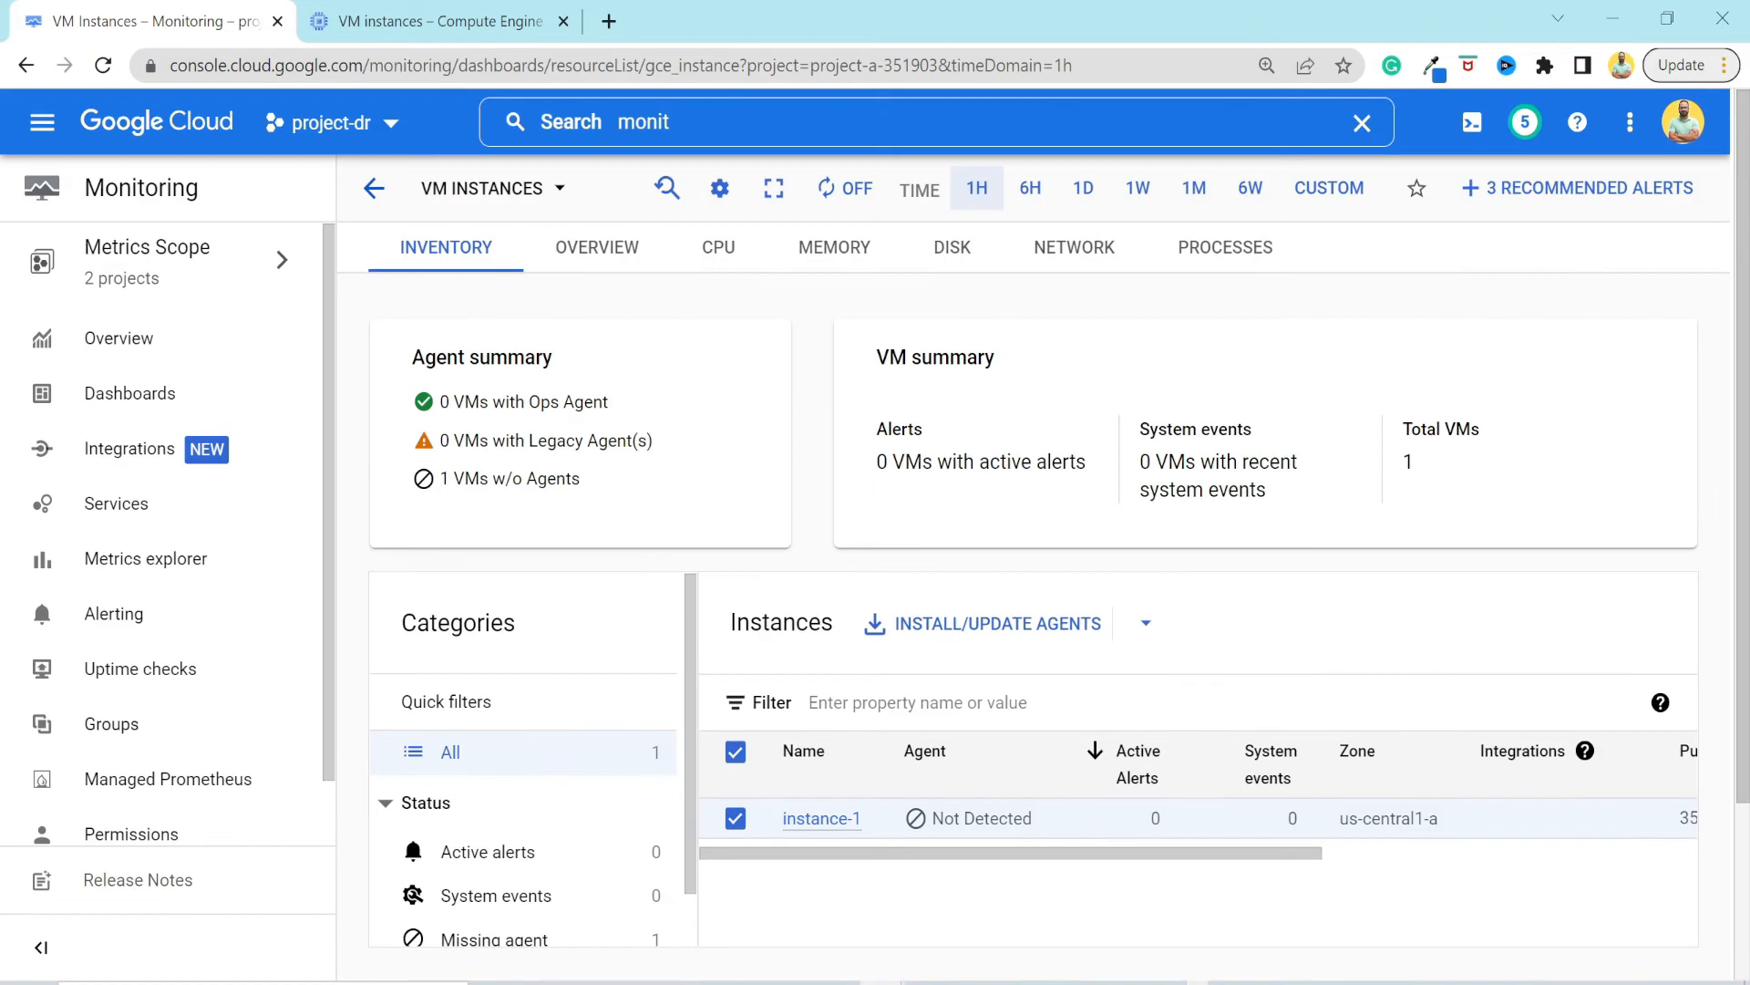
pyautogui.click(1007, 628)
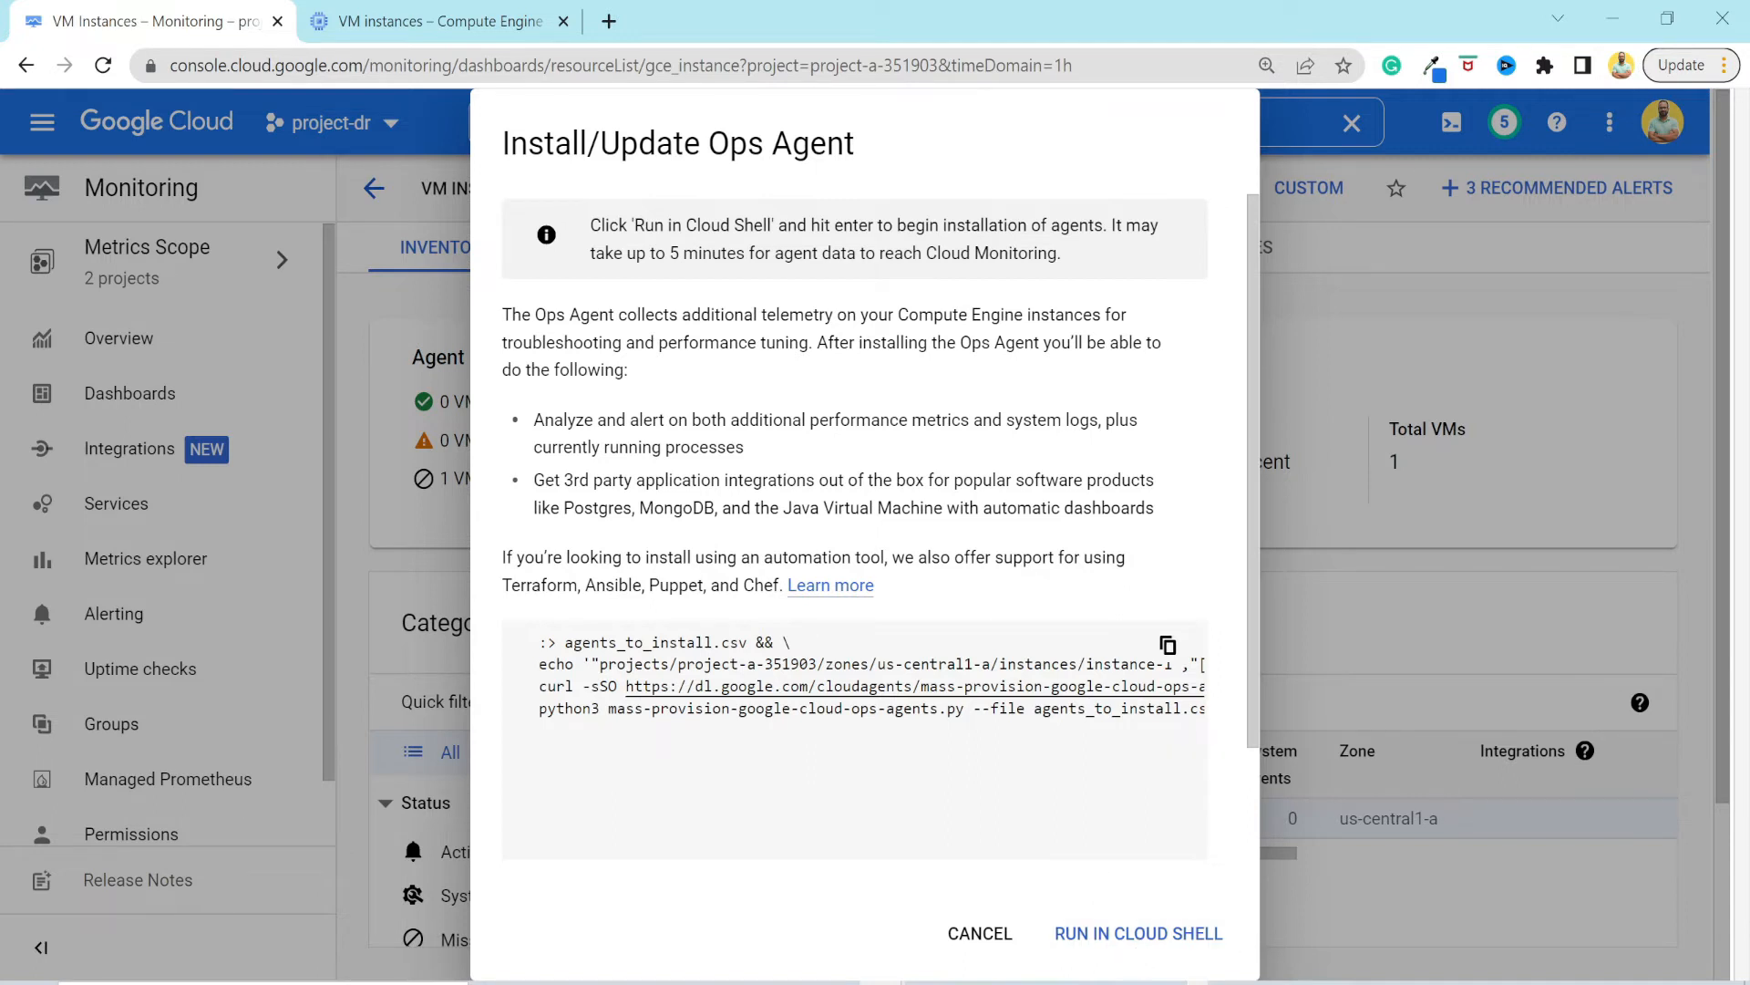
pyautogui.click(980, 934)
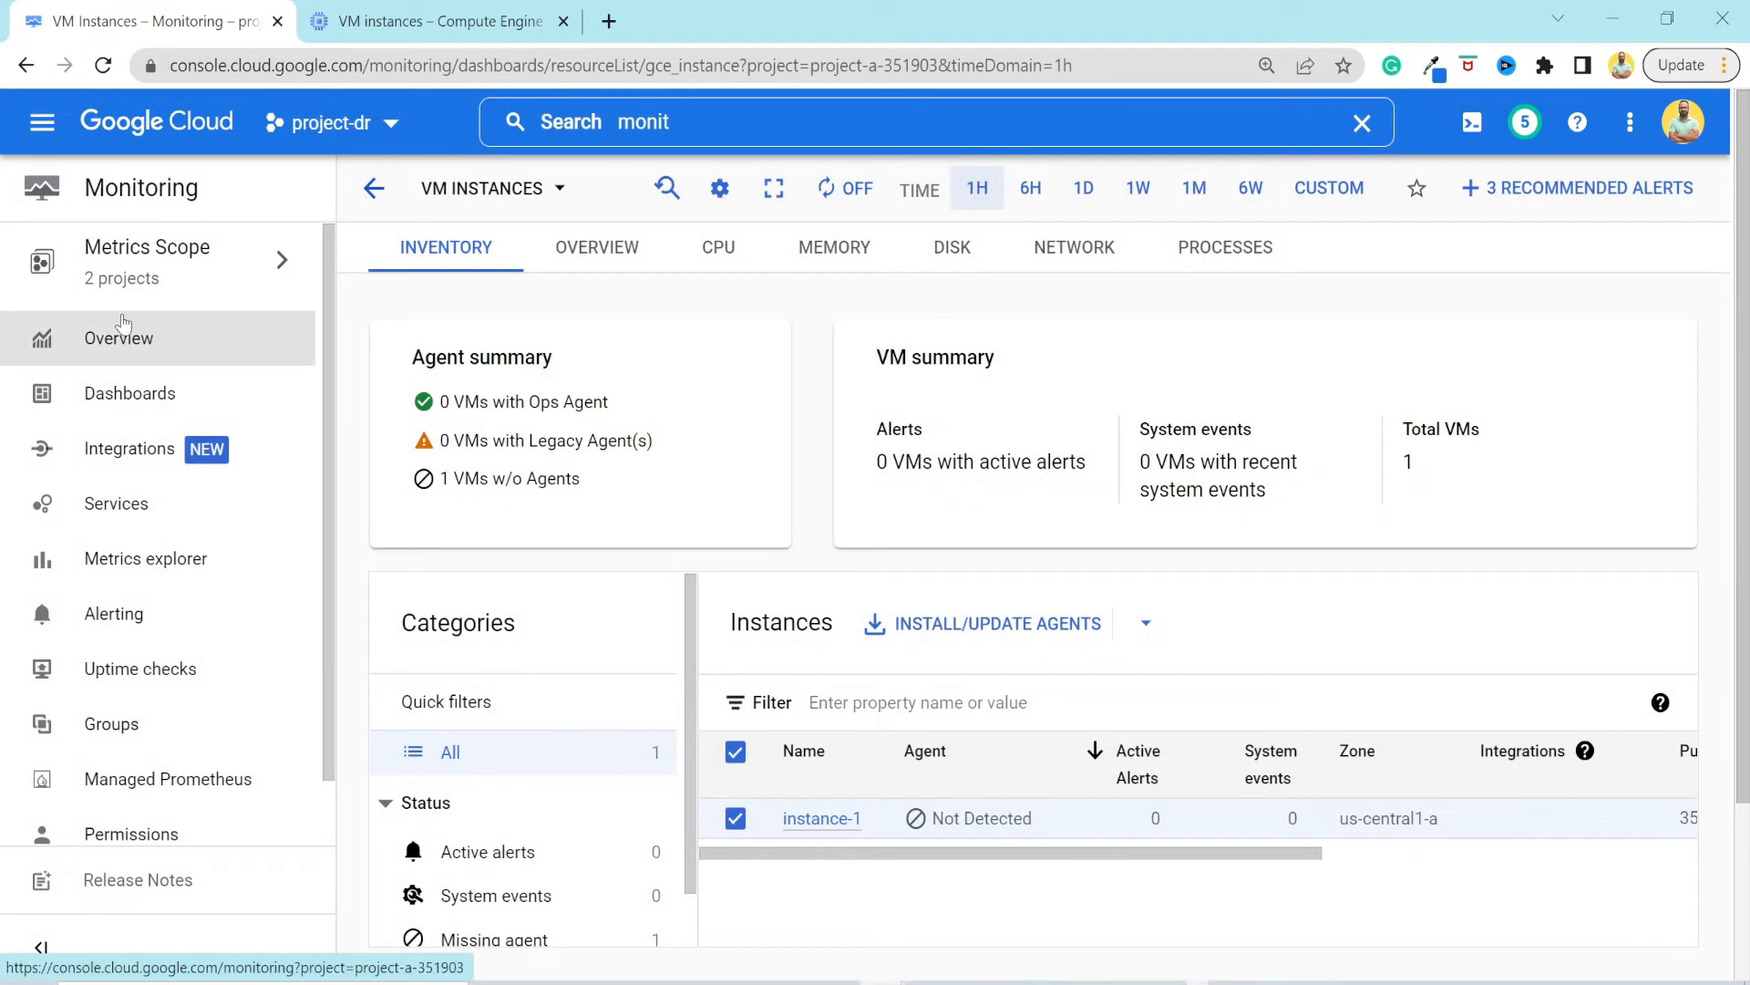
# Return to the Monitoring Overview and examine the names, IDs and roles of the projects in the Metrics Scope.
pyautogui.click(123, 329)
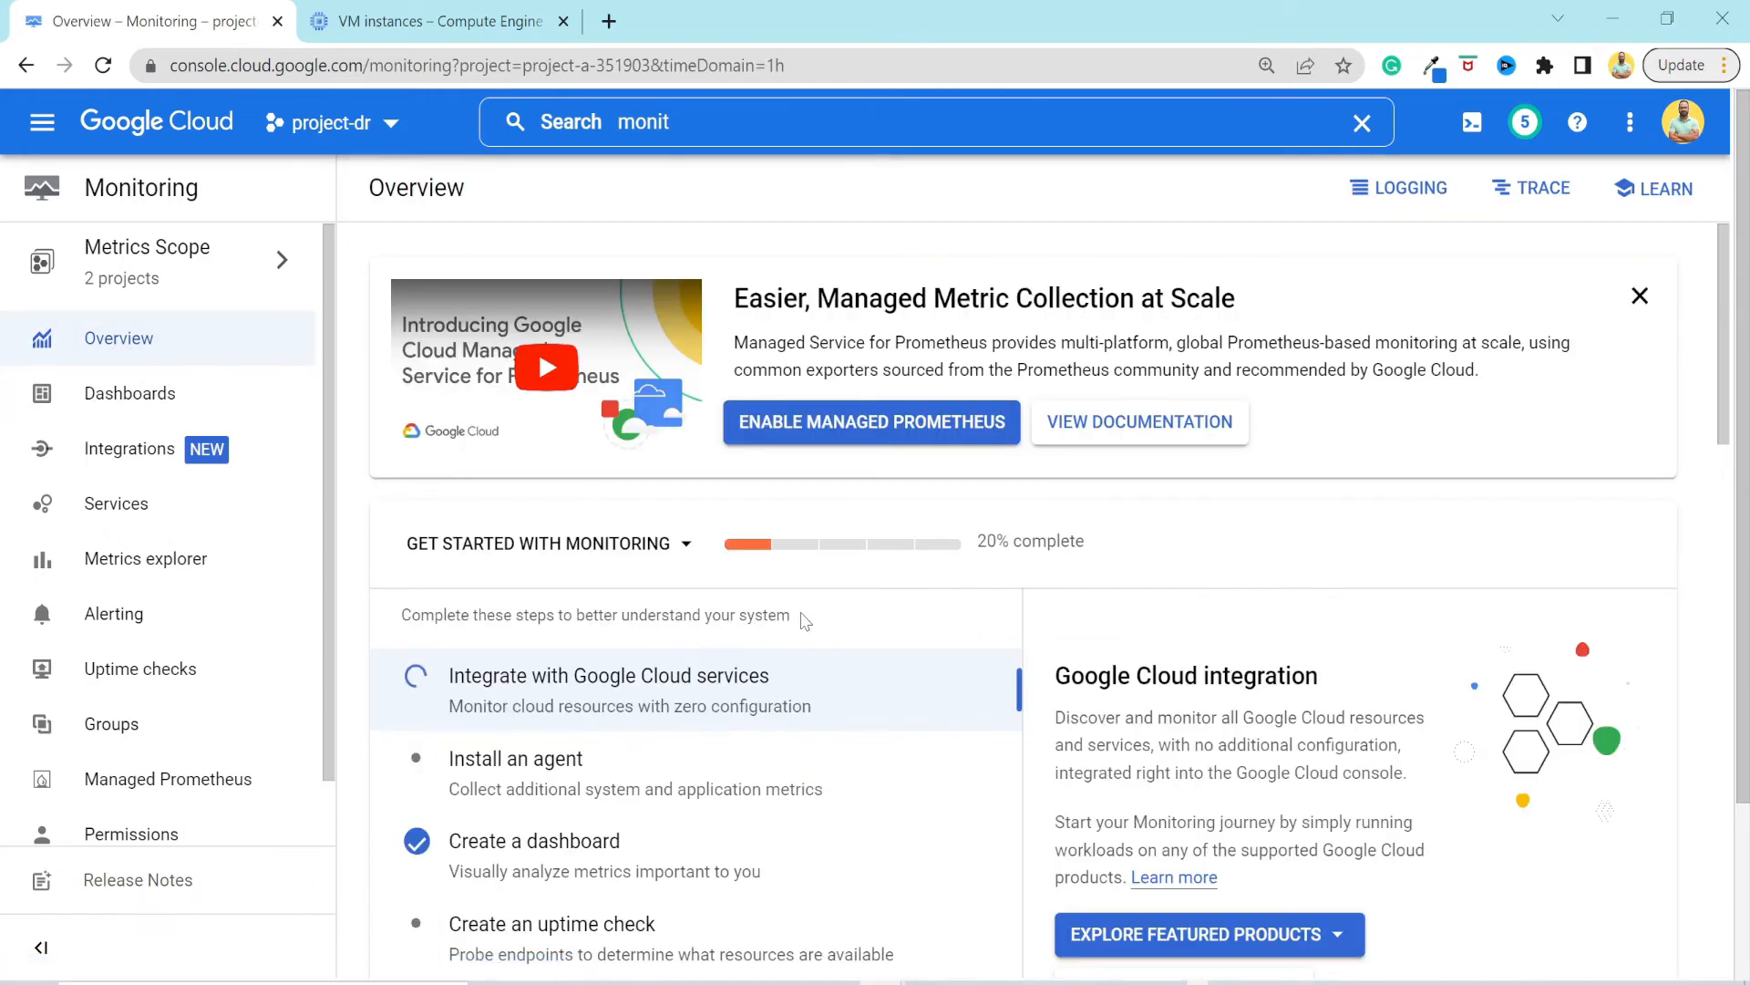
pyautogui.scroll(-3, 806, 621)
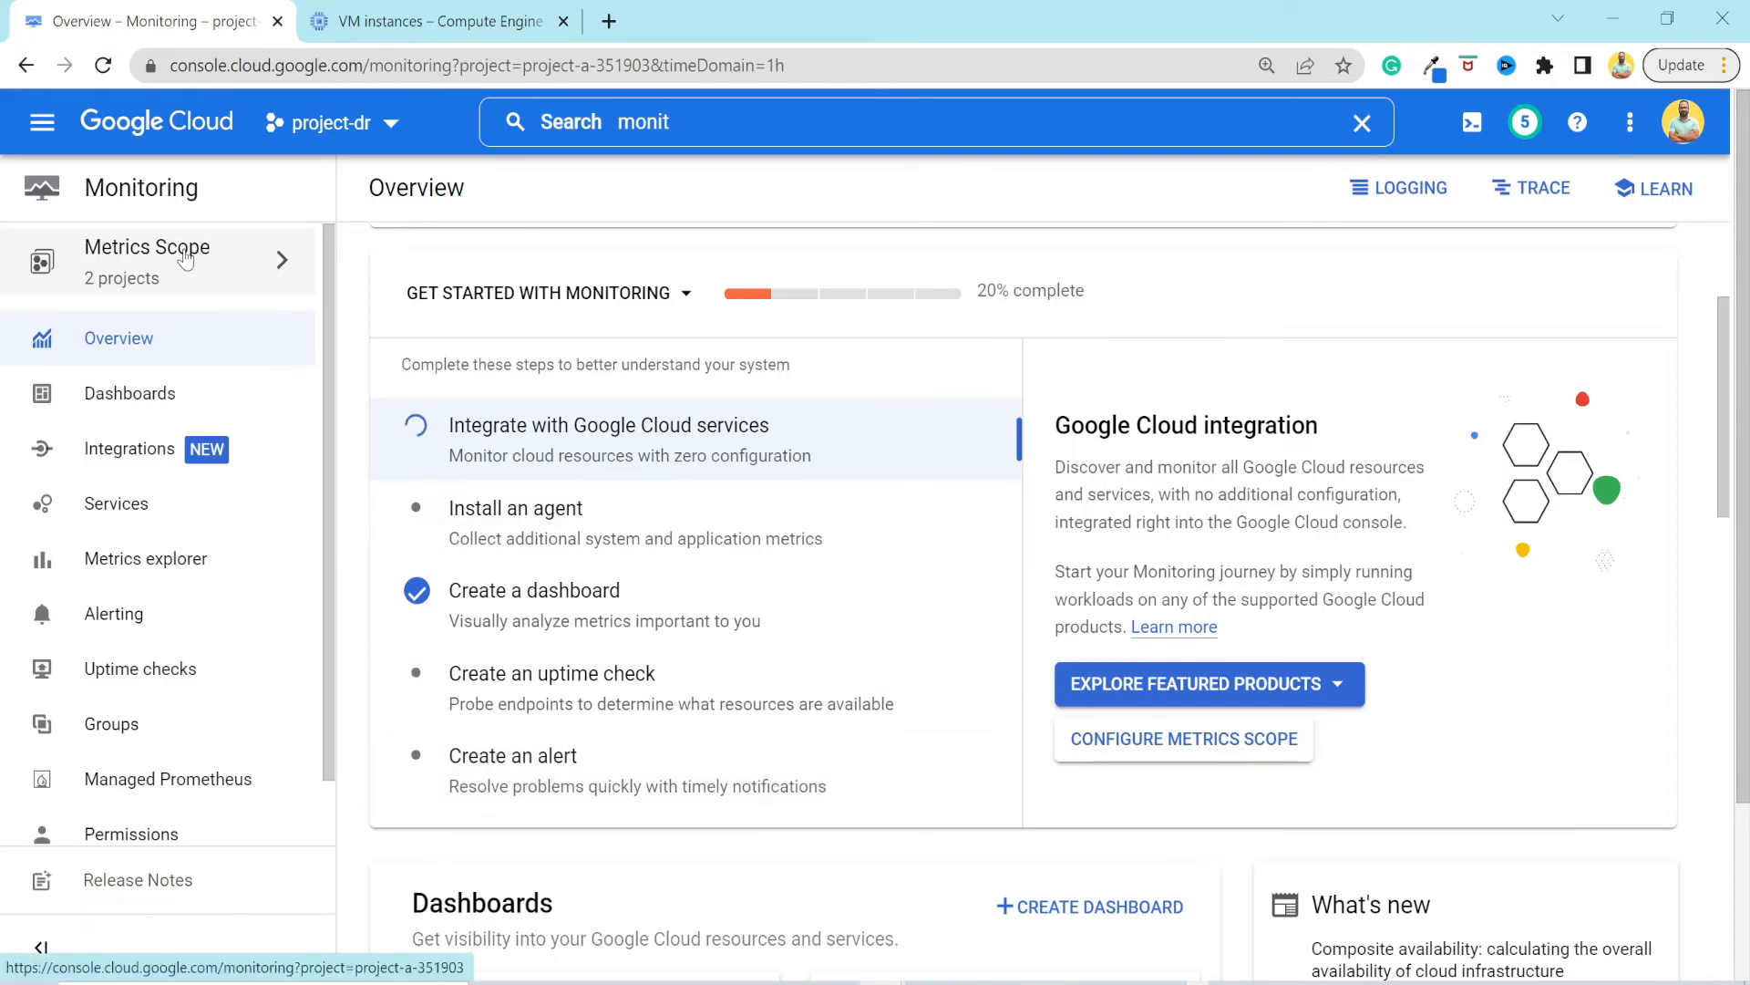
pyautogui.click(180, 250)
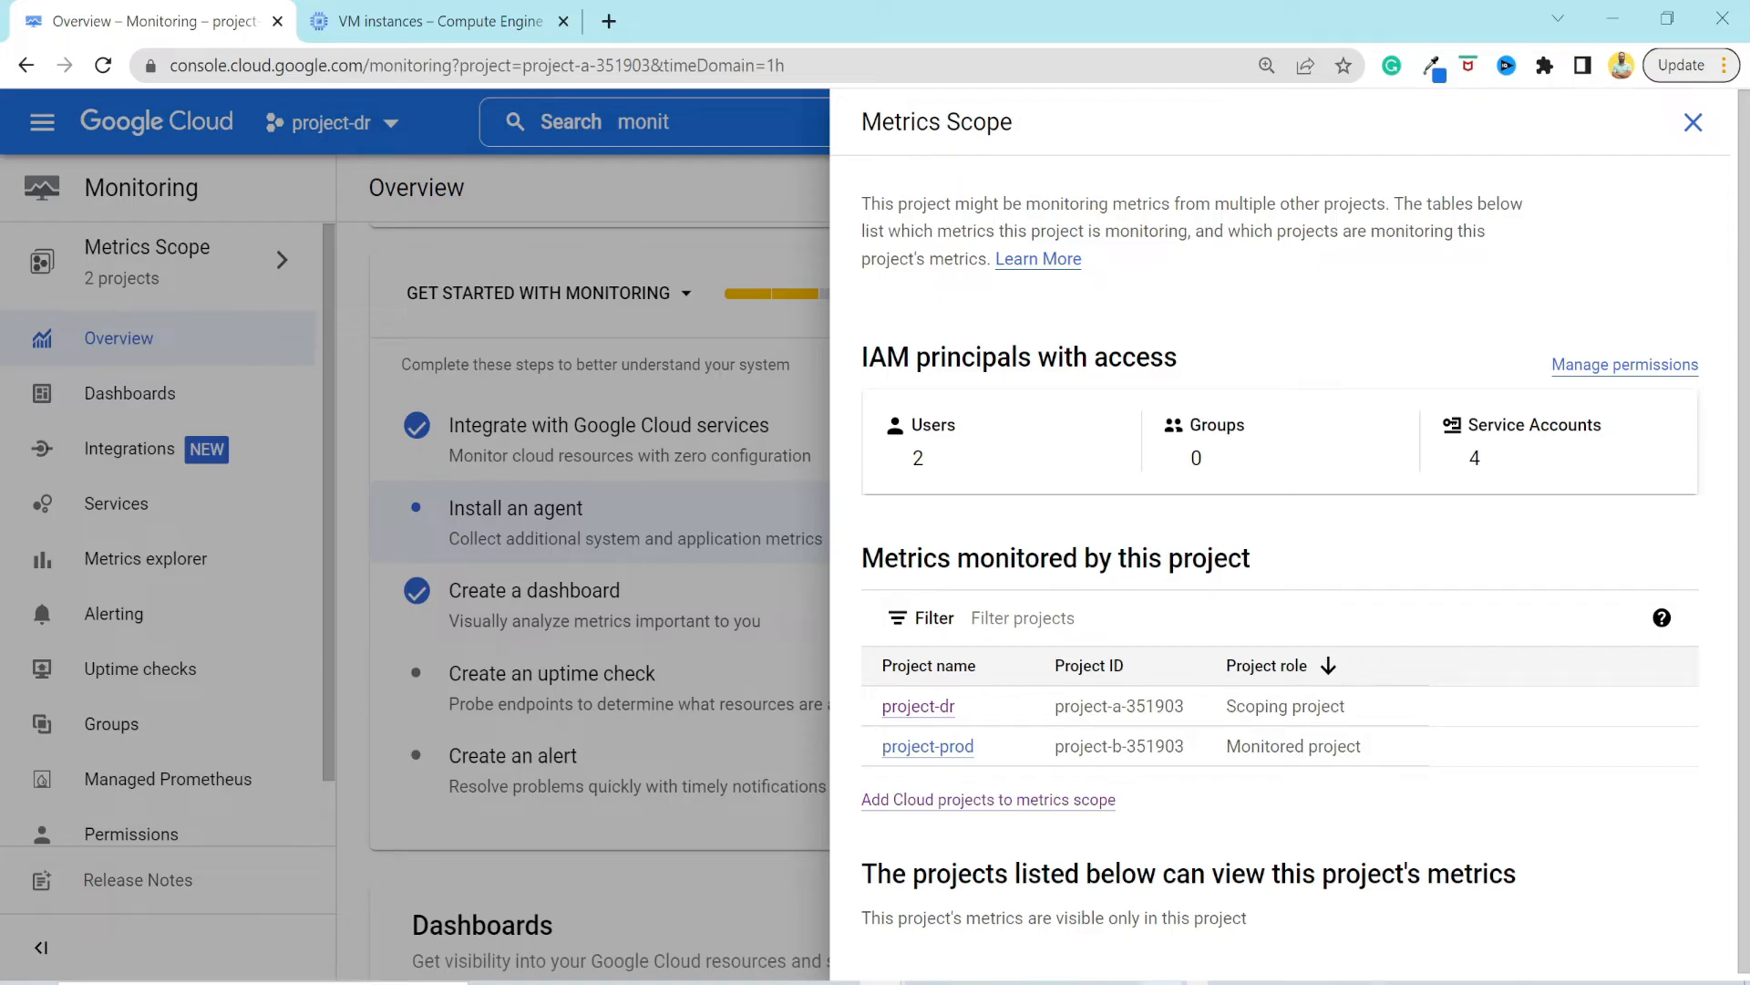
pyautogui.moveTo(1402, 752); pyautogui.dragTo(891, 742)
pyautogui.moveTo(1387, 695); pyautogui.dragTo(874, 716)
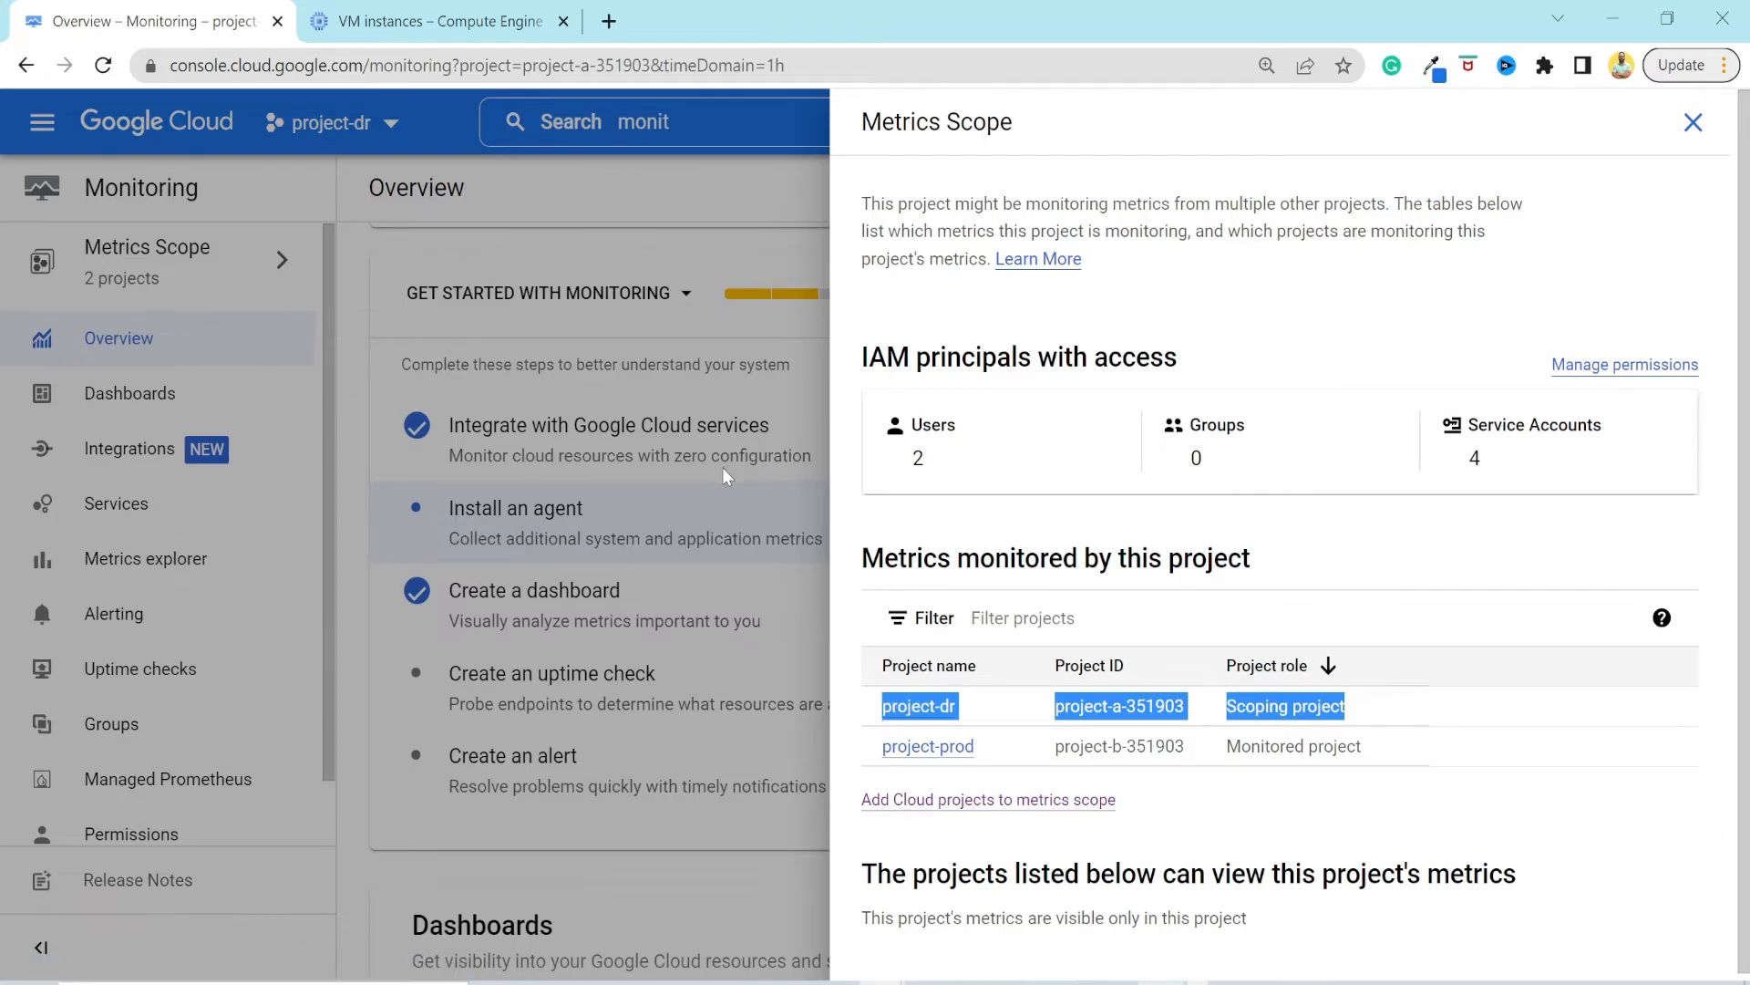
pyautogui.moveTo(1399, 750); pyautogui.dragTo(866, 761)
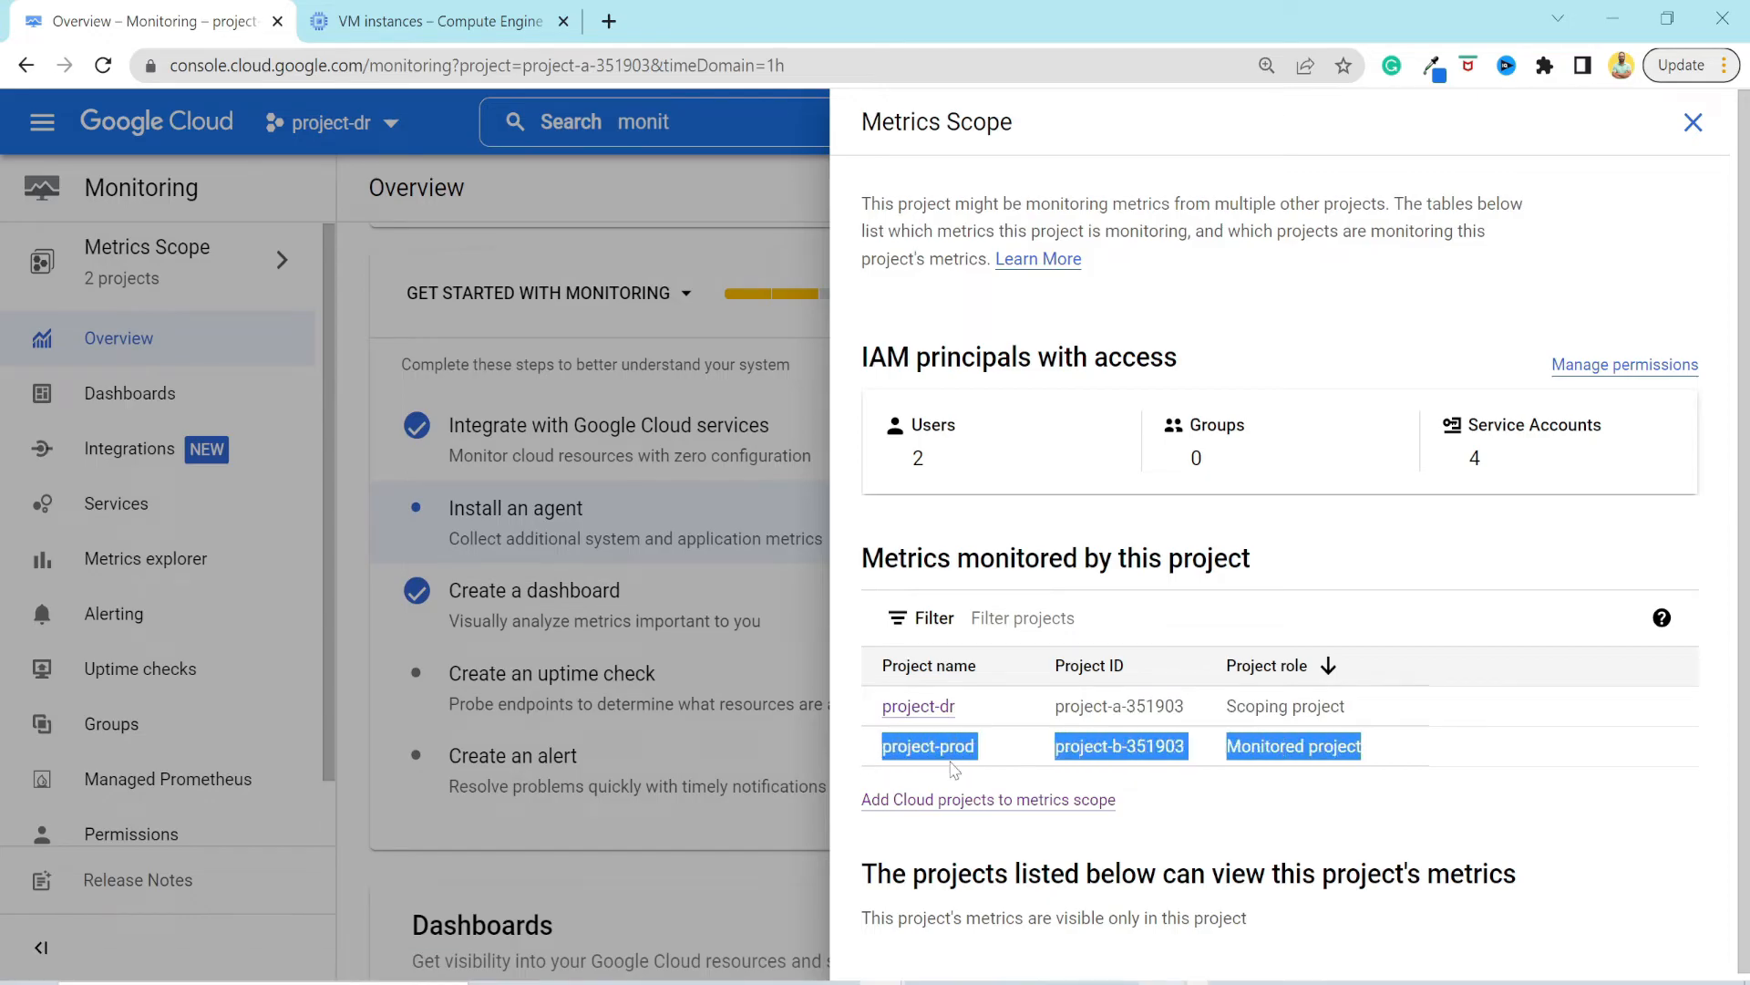
pyautogui.moveTo(1051, 707); pyautogui.dragTo(1191, 720)
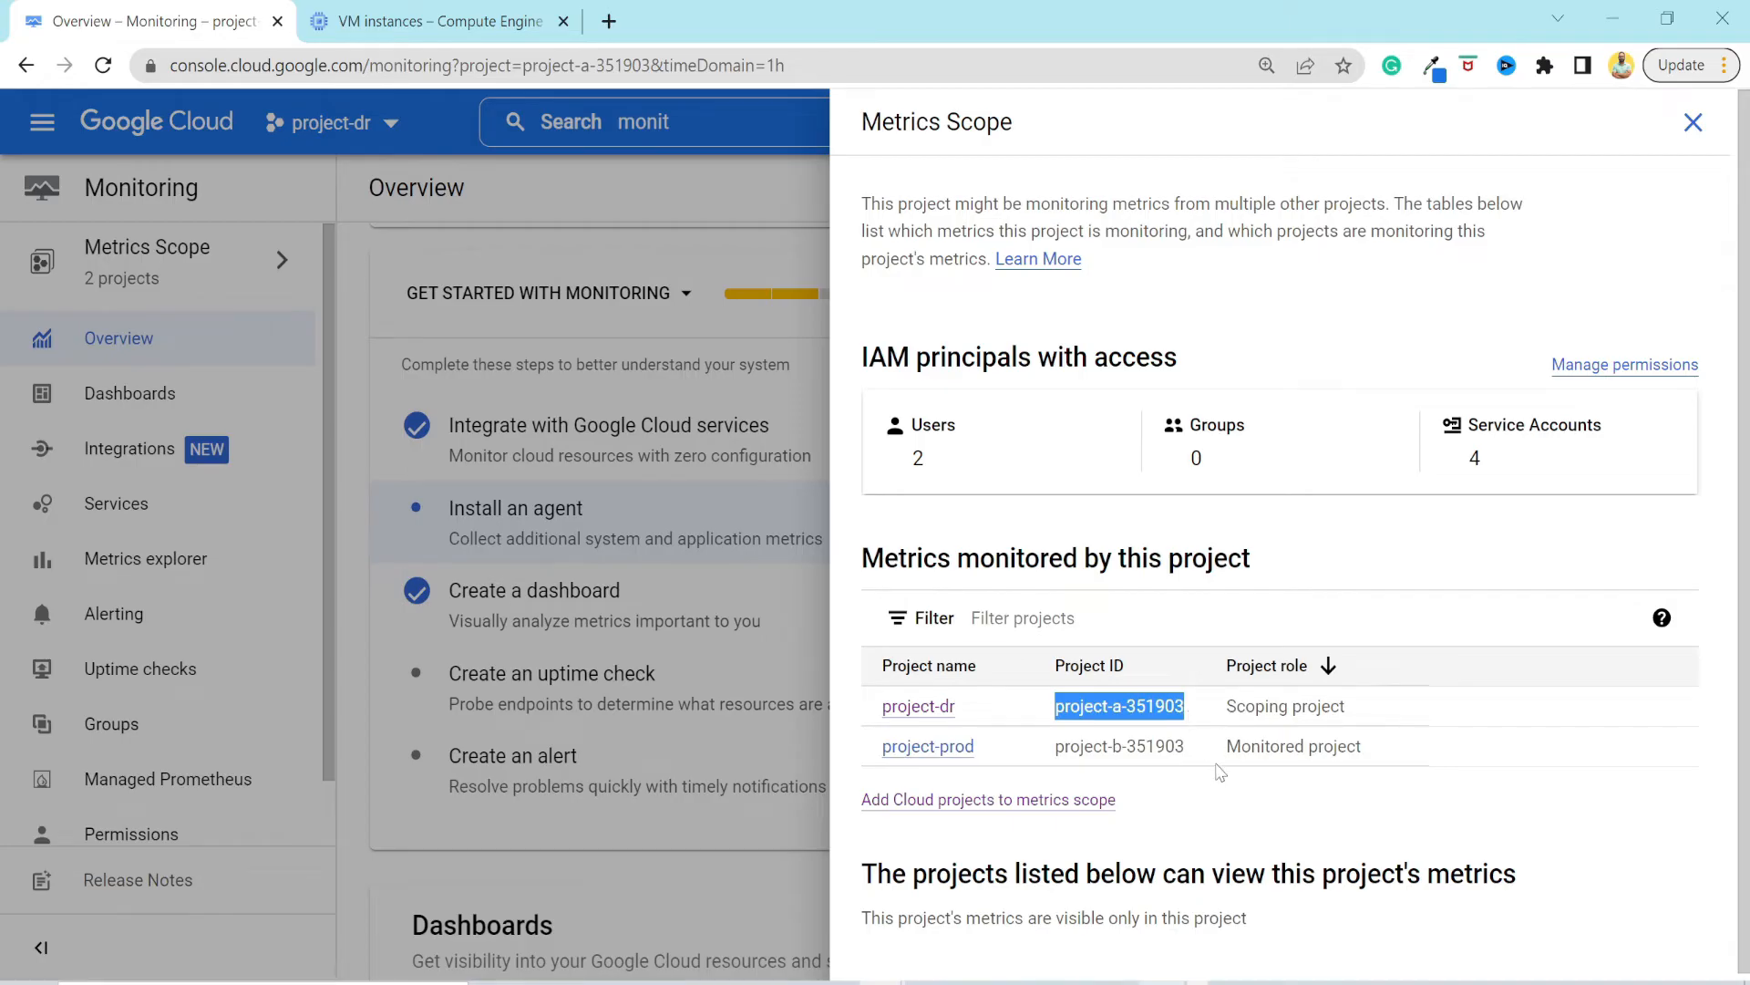
pyautogui.moveTo(1007, 713); pyautogui.dragTo(881, 711)
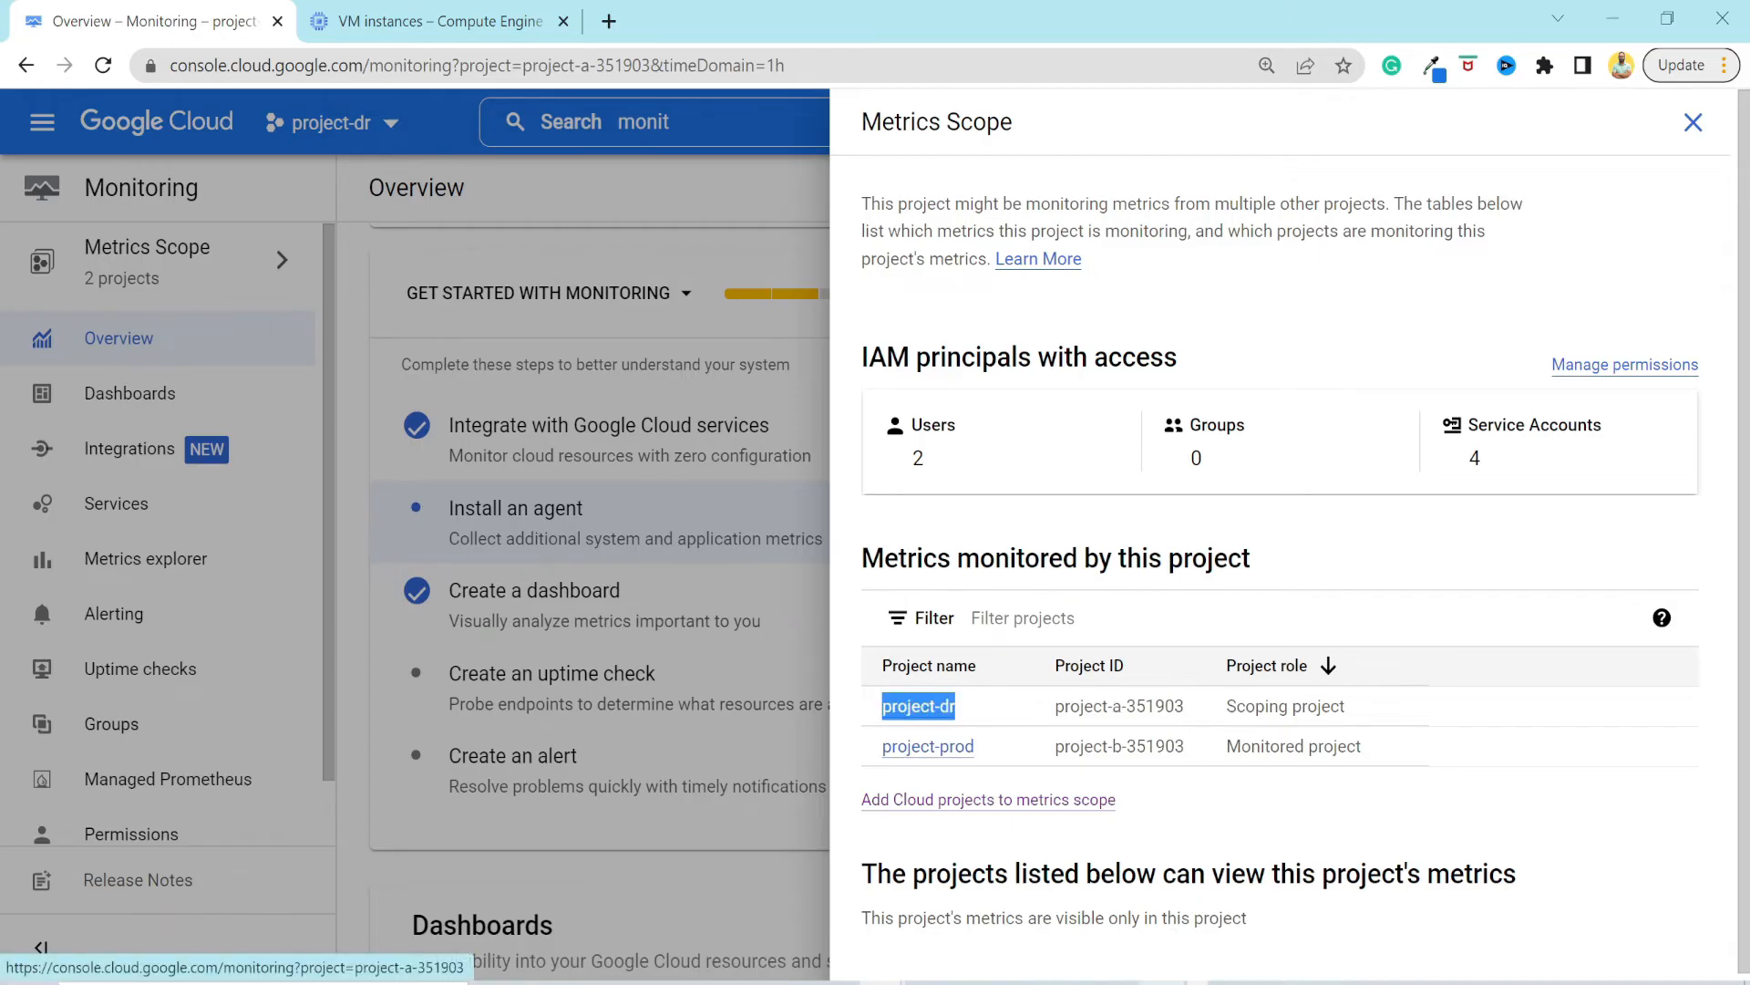
pyautogui.moveTo(997, 754); pyautogui.dragTo(880, 750)
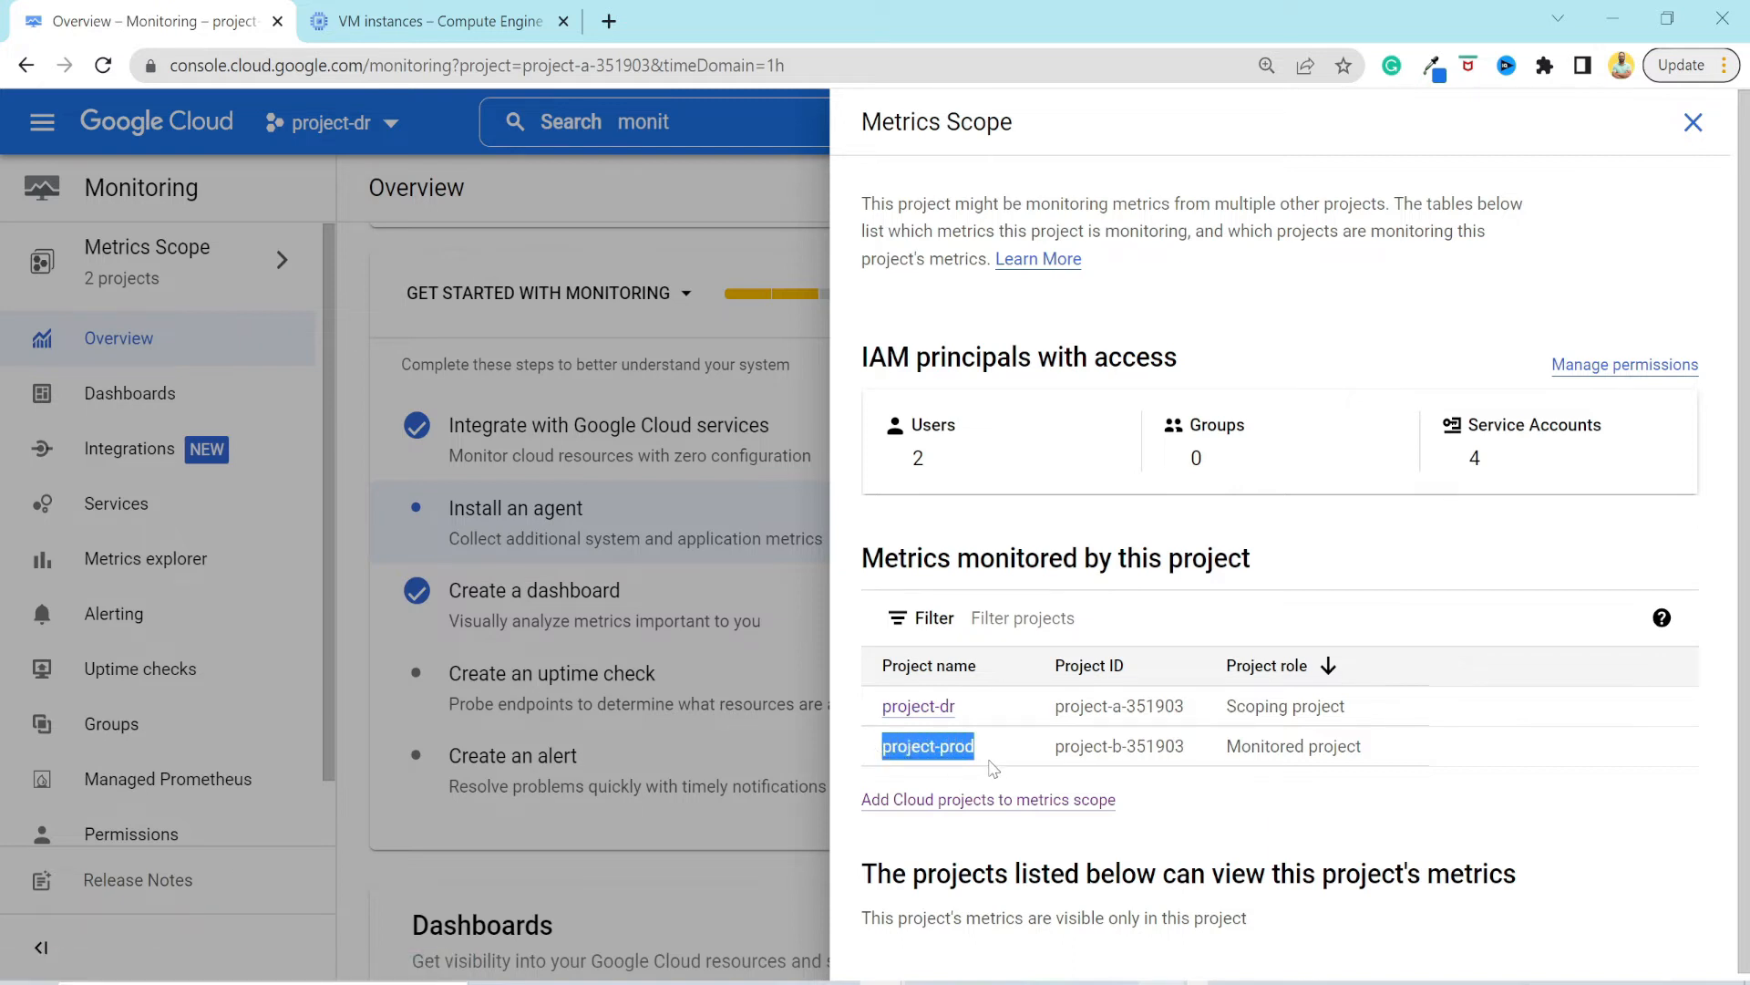
pyautogui.click(1377, 772)
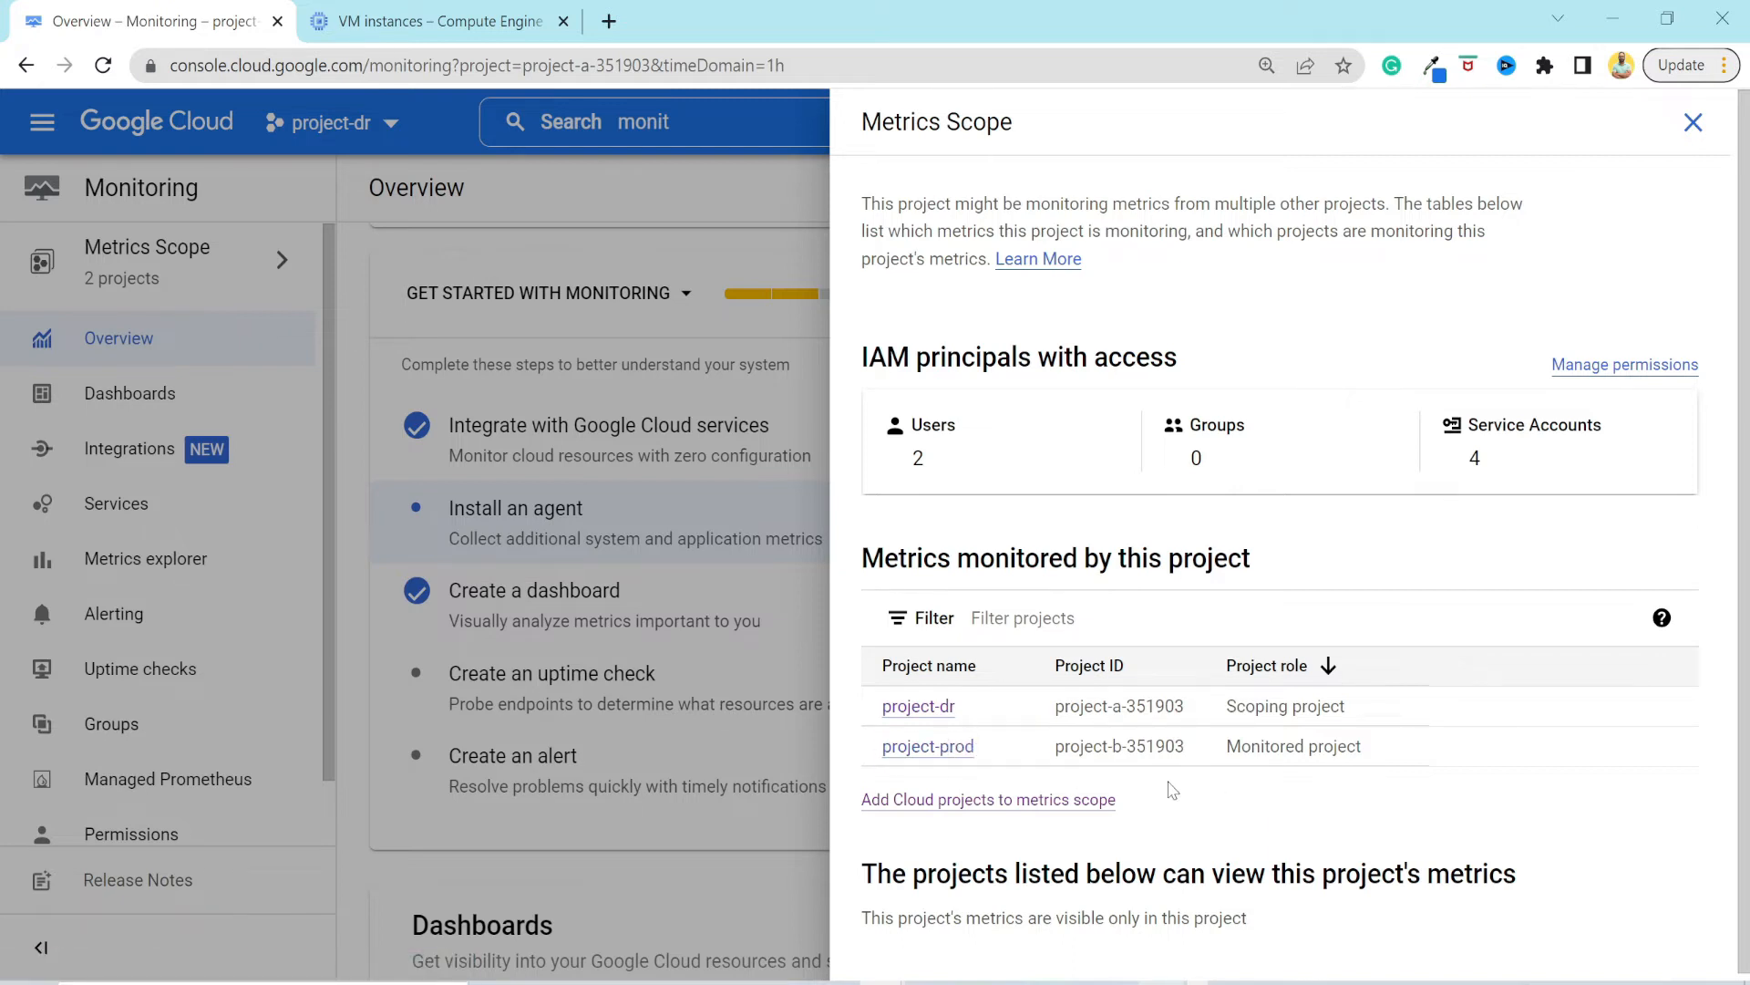
# Add My First Project with ID bionic-factor-350003 to the metrics scope.
pyautogui.click(1083, 806)
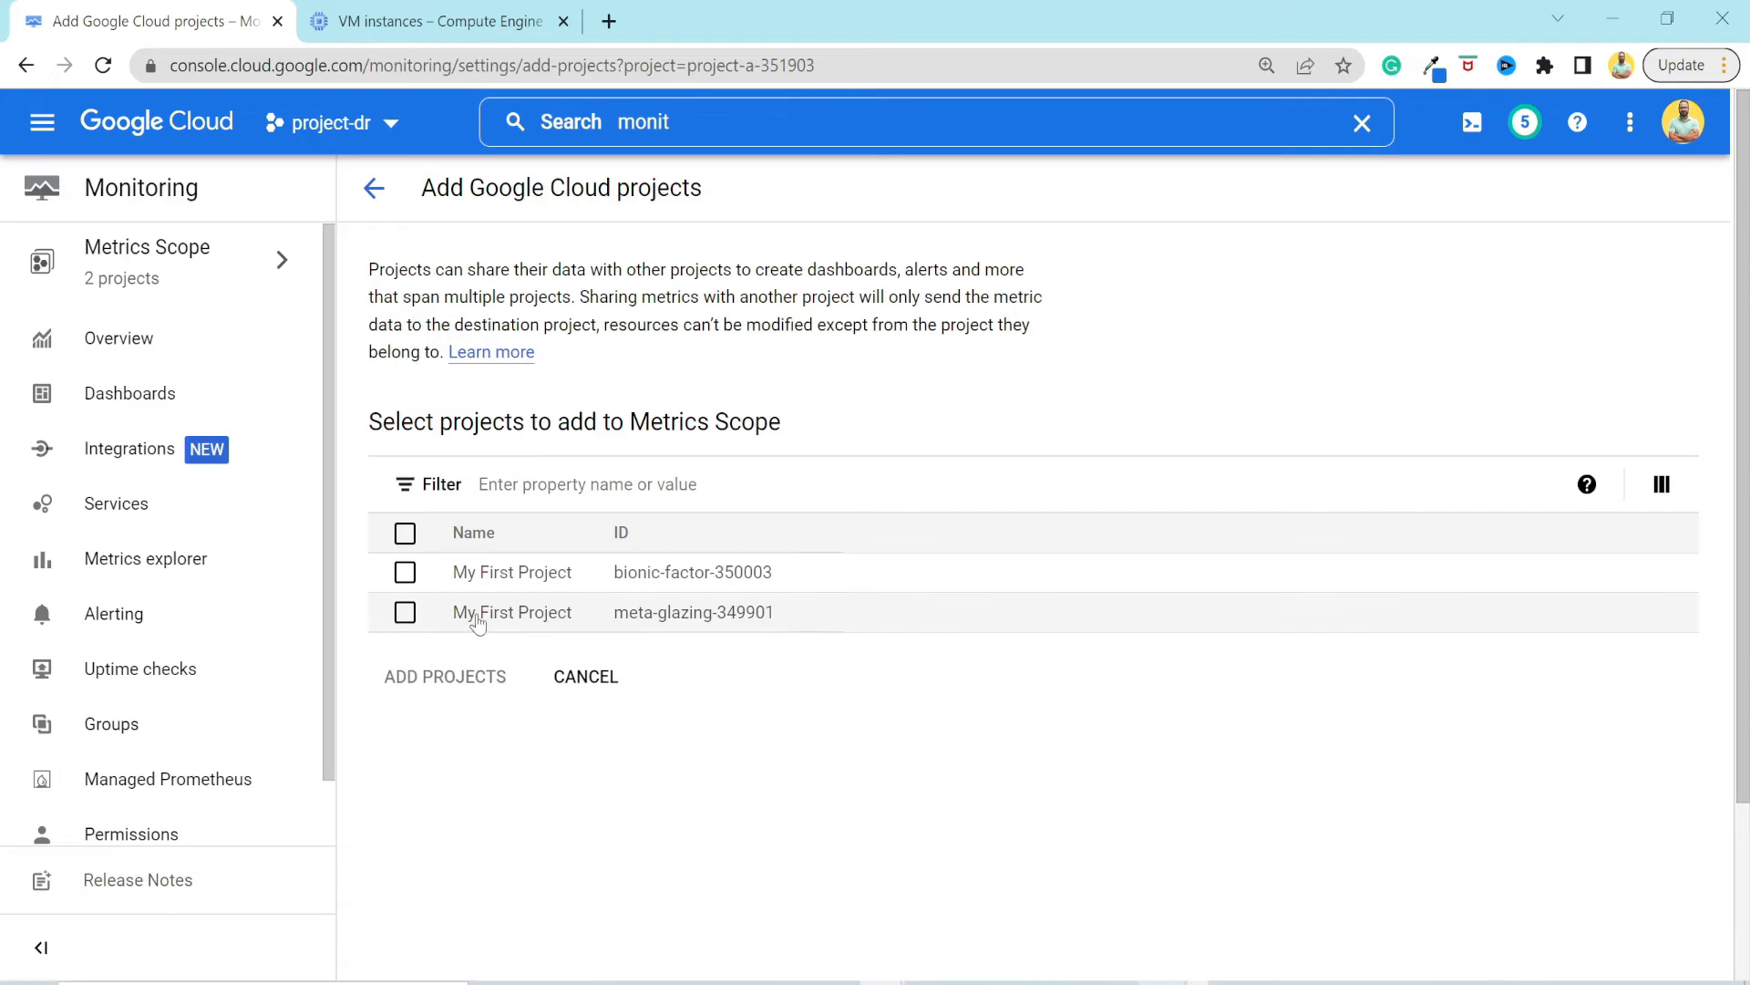
pyautogui.click(407, 575)
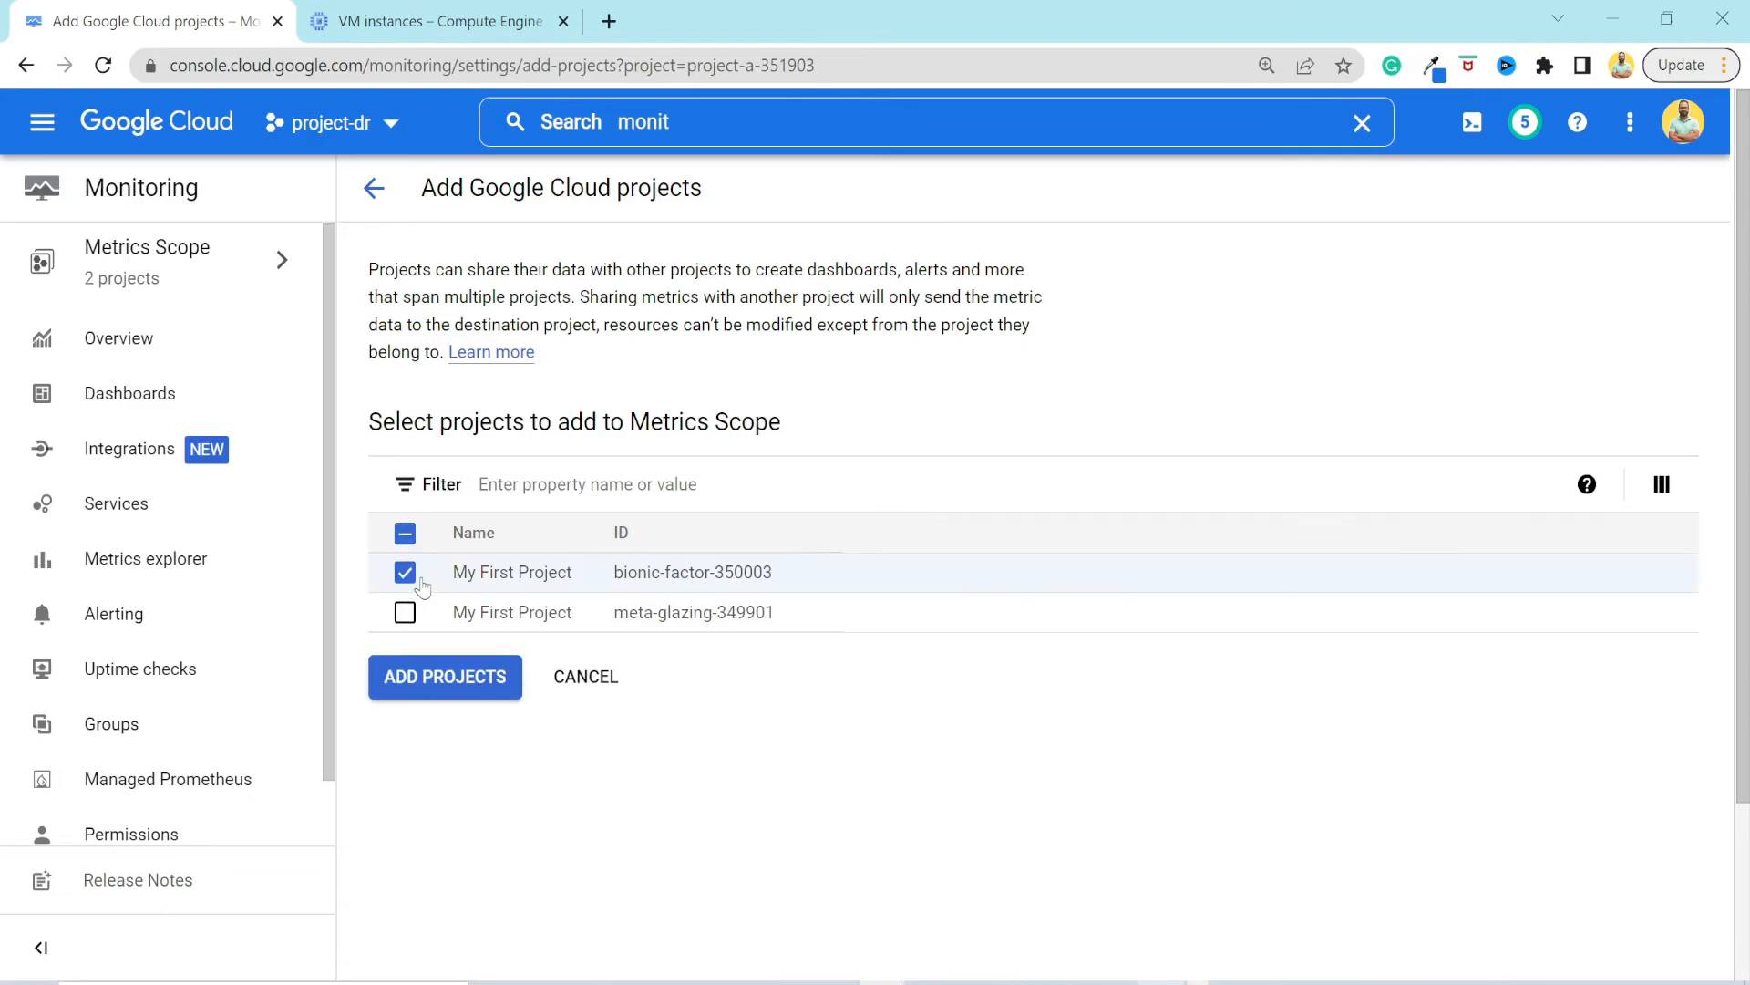
pyautogui.click(440, 690)
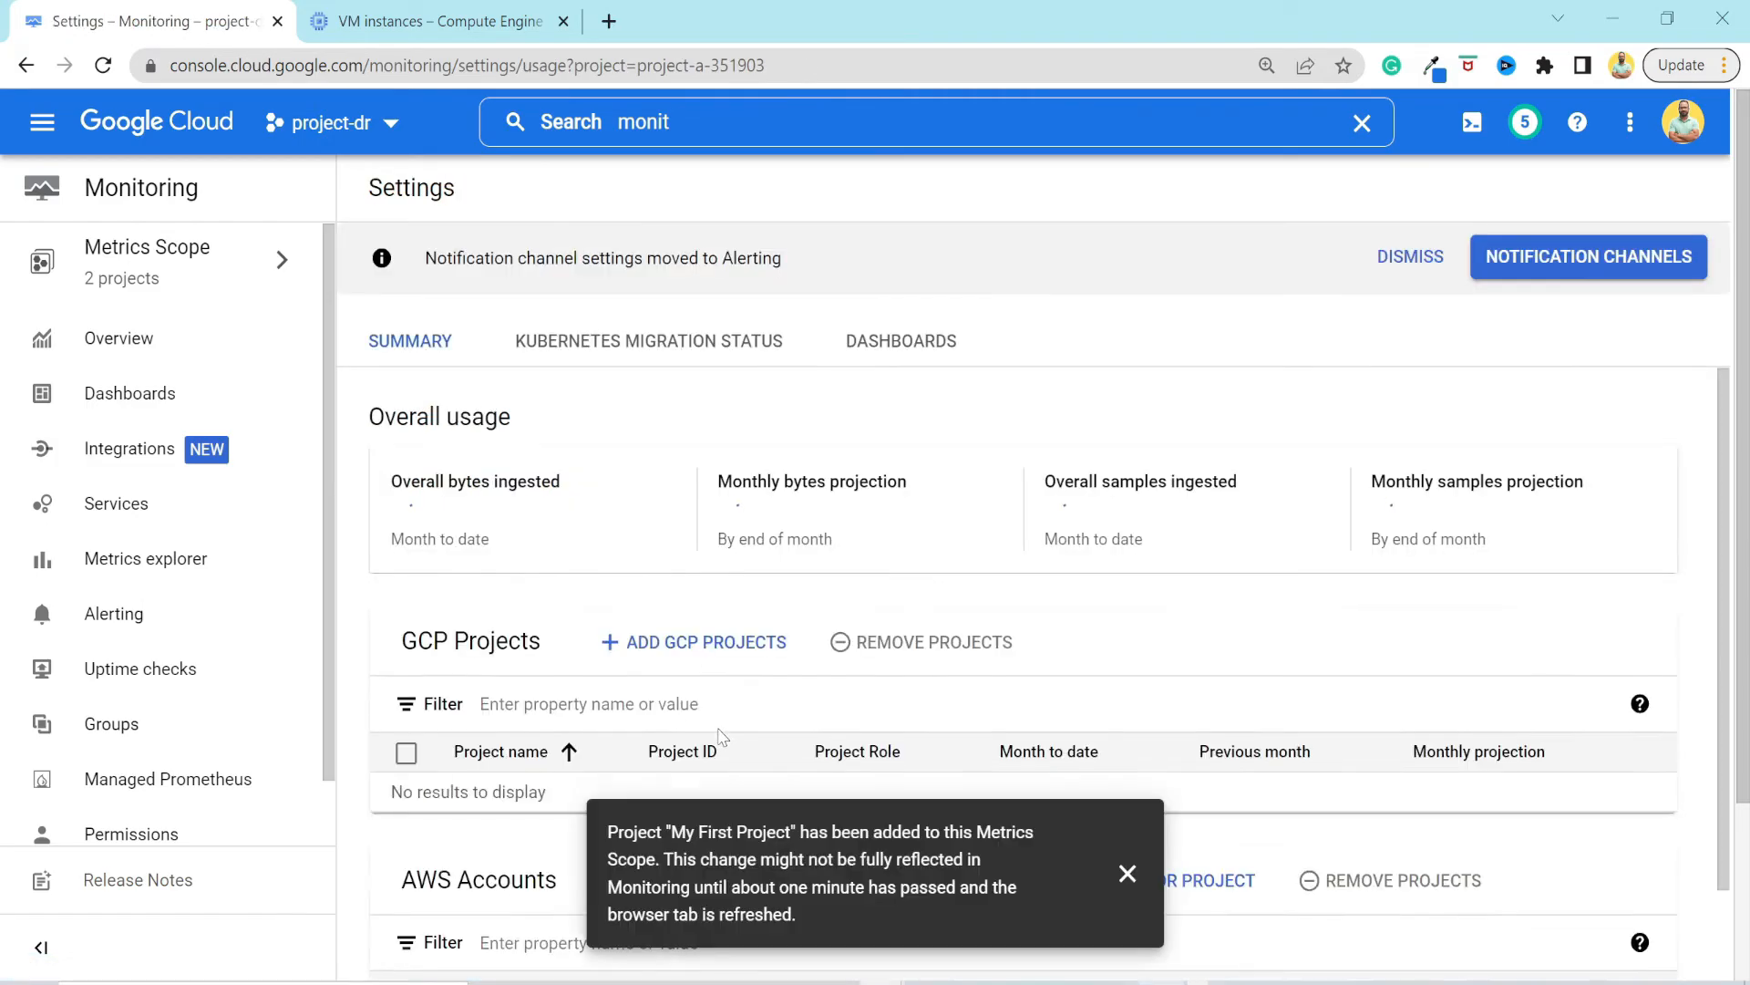
# Reopen the Metrics Scope and review the roles of the scoping and monitored projects.
pyautogui.click(157, 258)
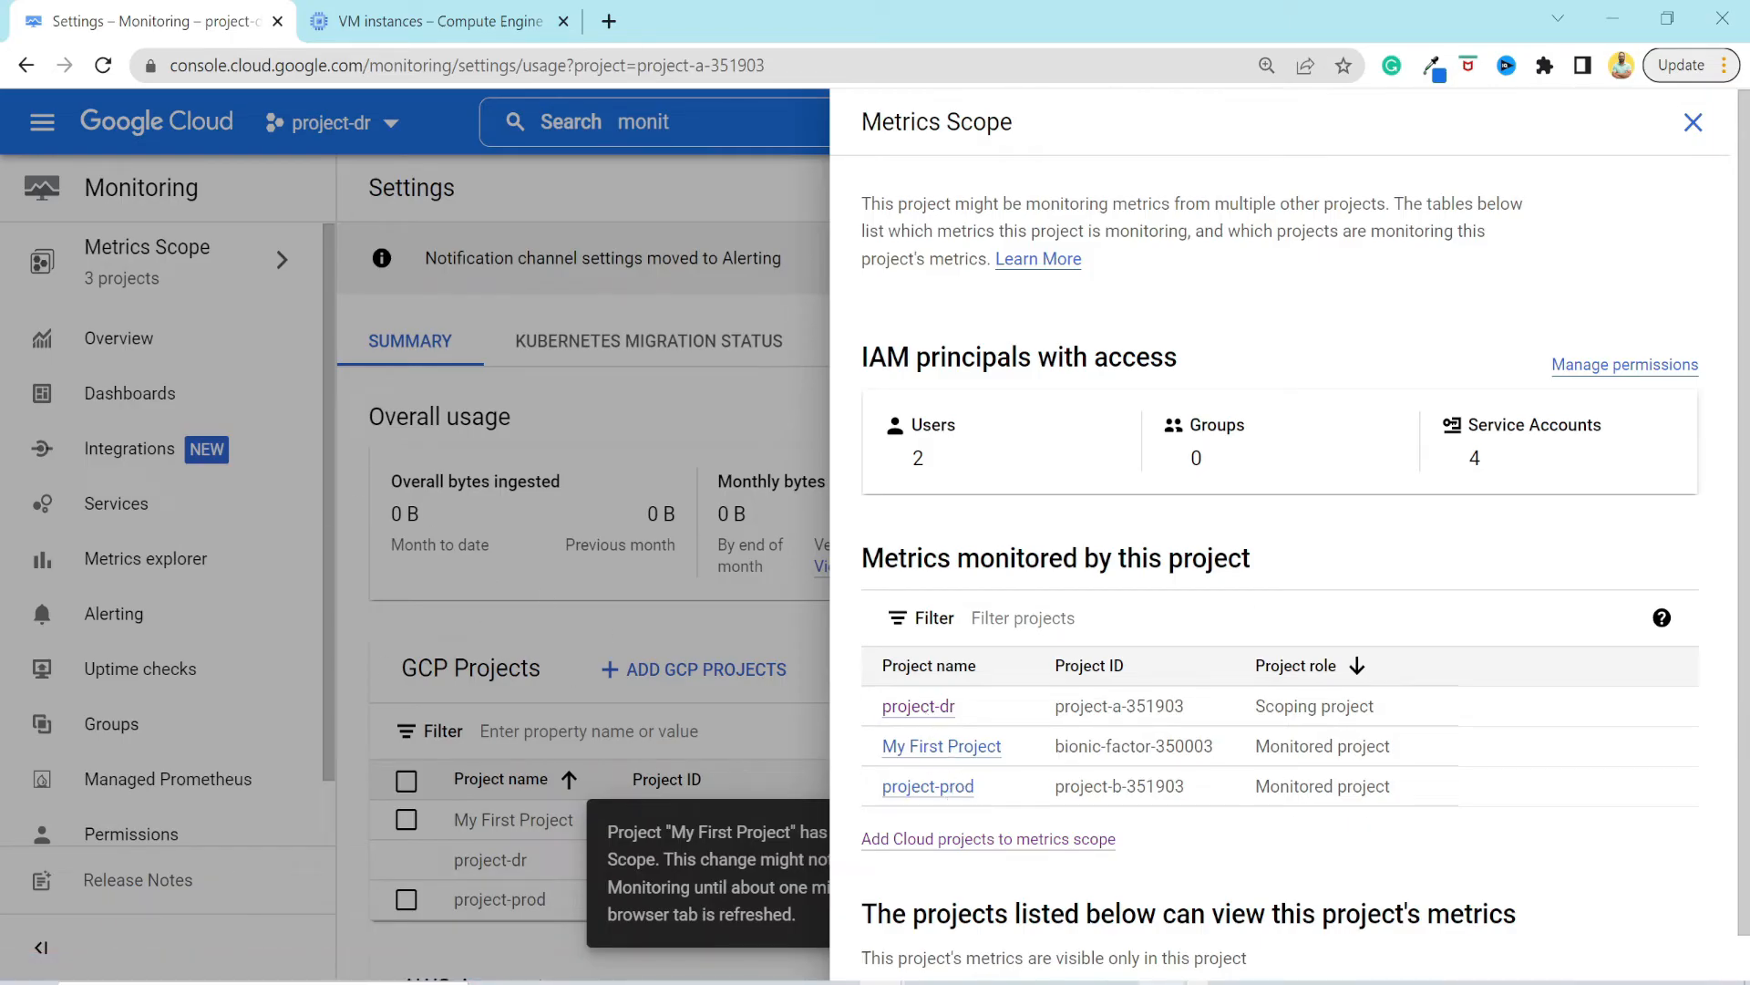
pyautogui.moveTo(1257, 756); pyautogui.dragTo(1404, 795)
pyautogui.moveTo(1395, 711); pyautogui.dragTo(846, 720)
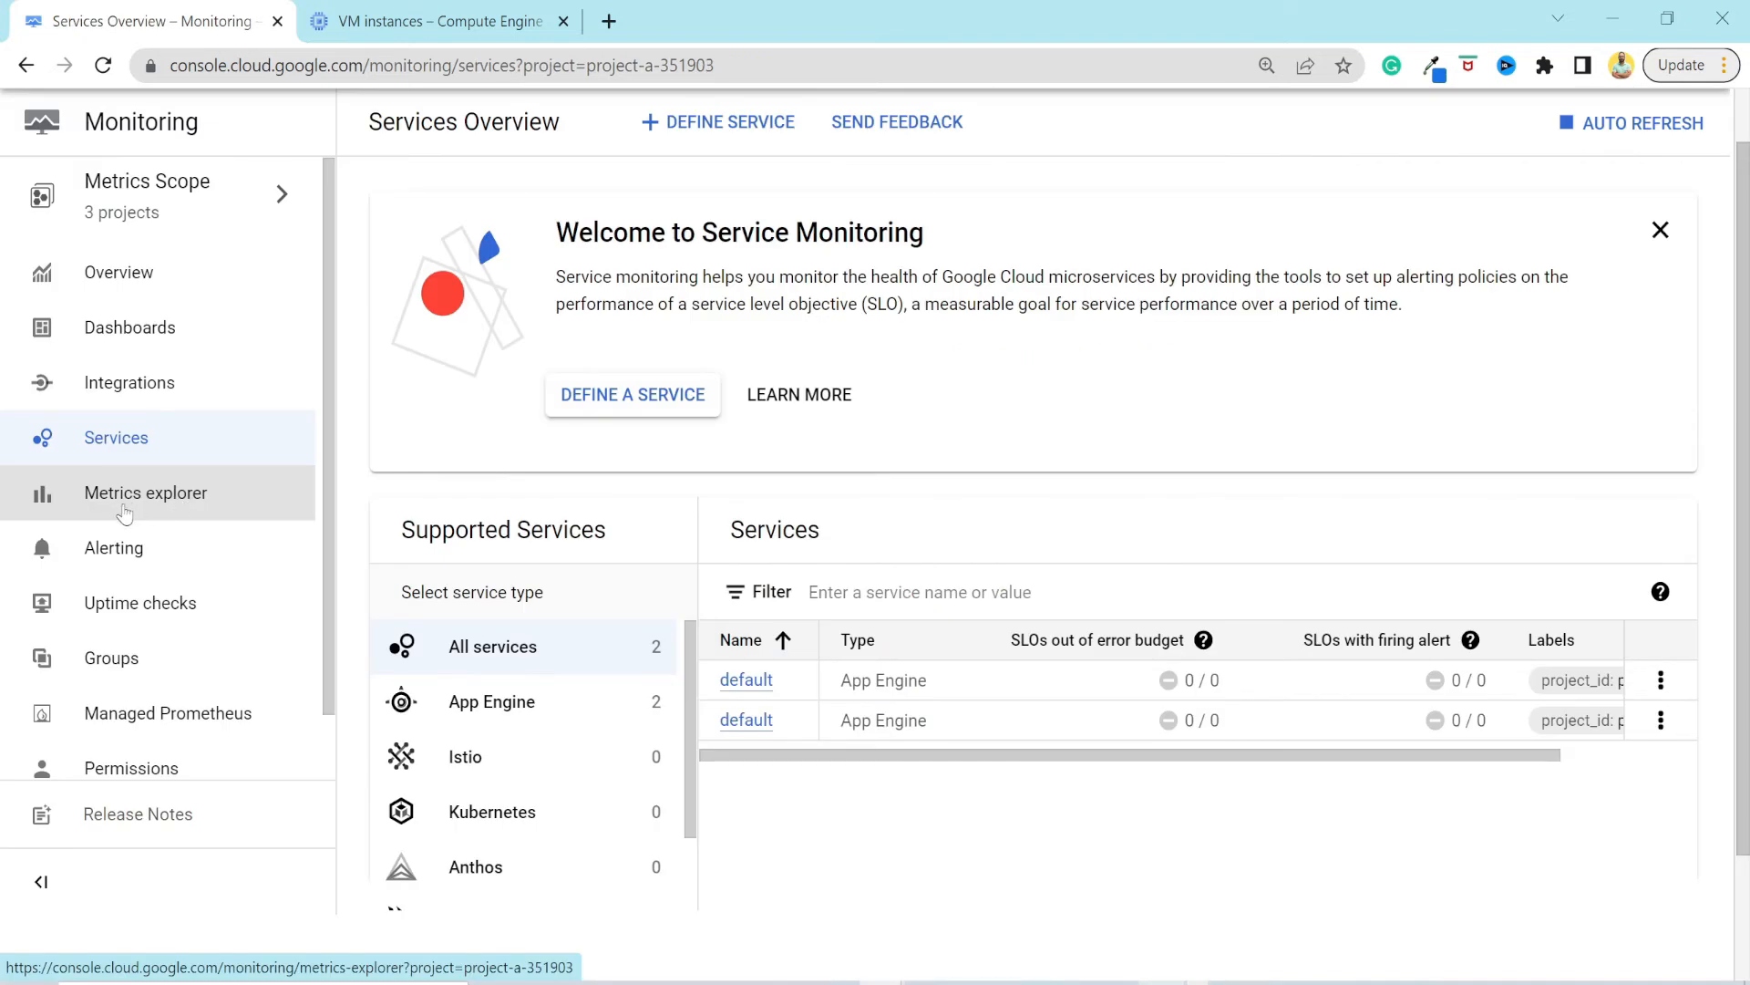
# Open Metrics explorer and chart the VM Instance CPU utilization metric from the Instance category.
pyautogui.click(124, 513)
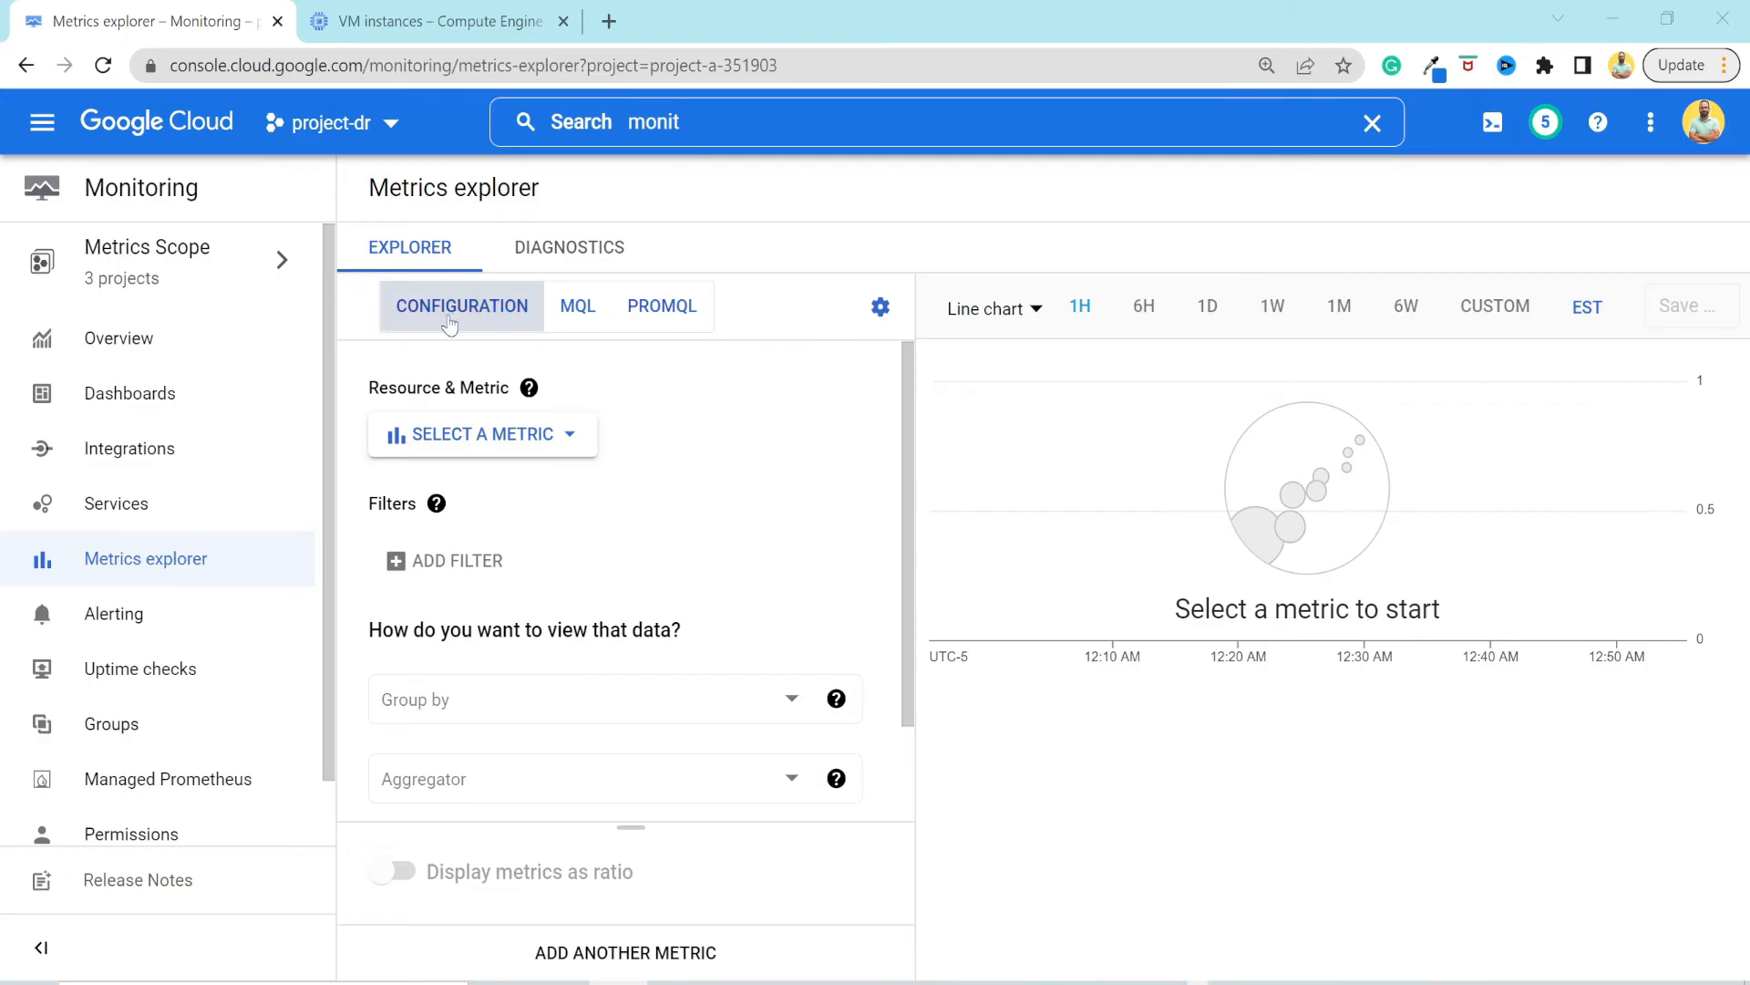
pyautogui.click(474, 434)
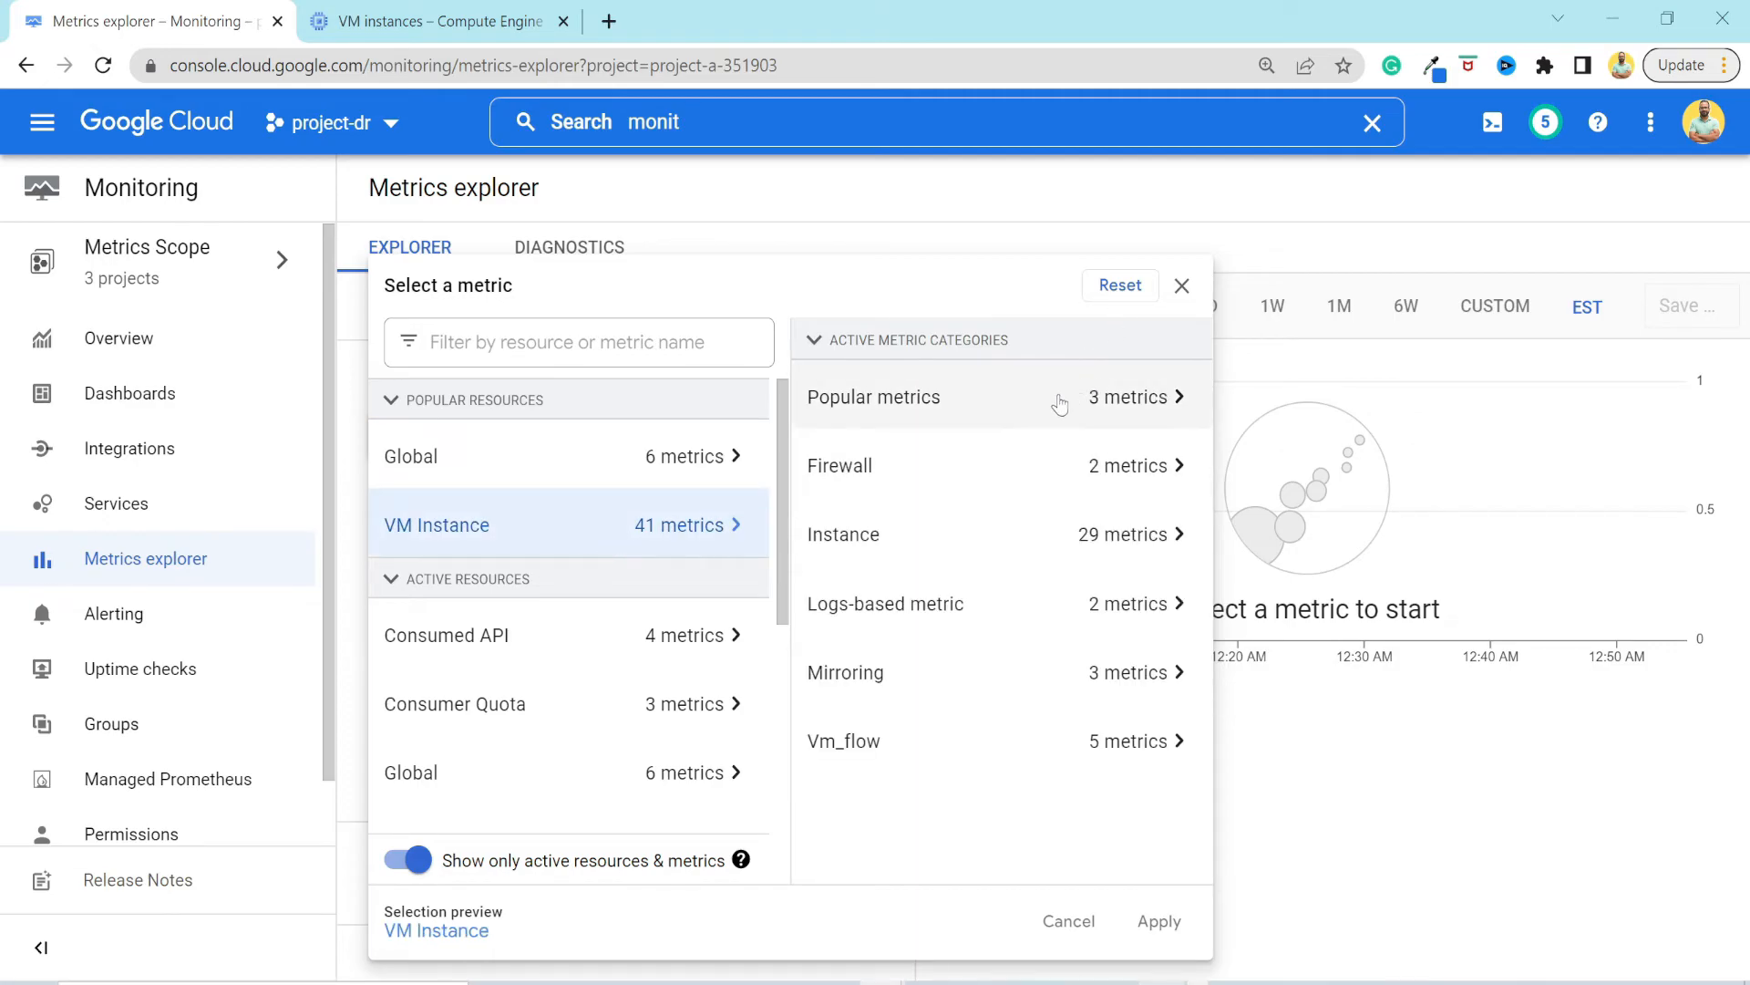
pyautogui.click(1055, 544)
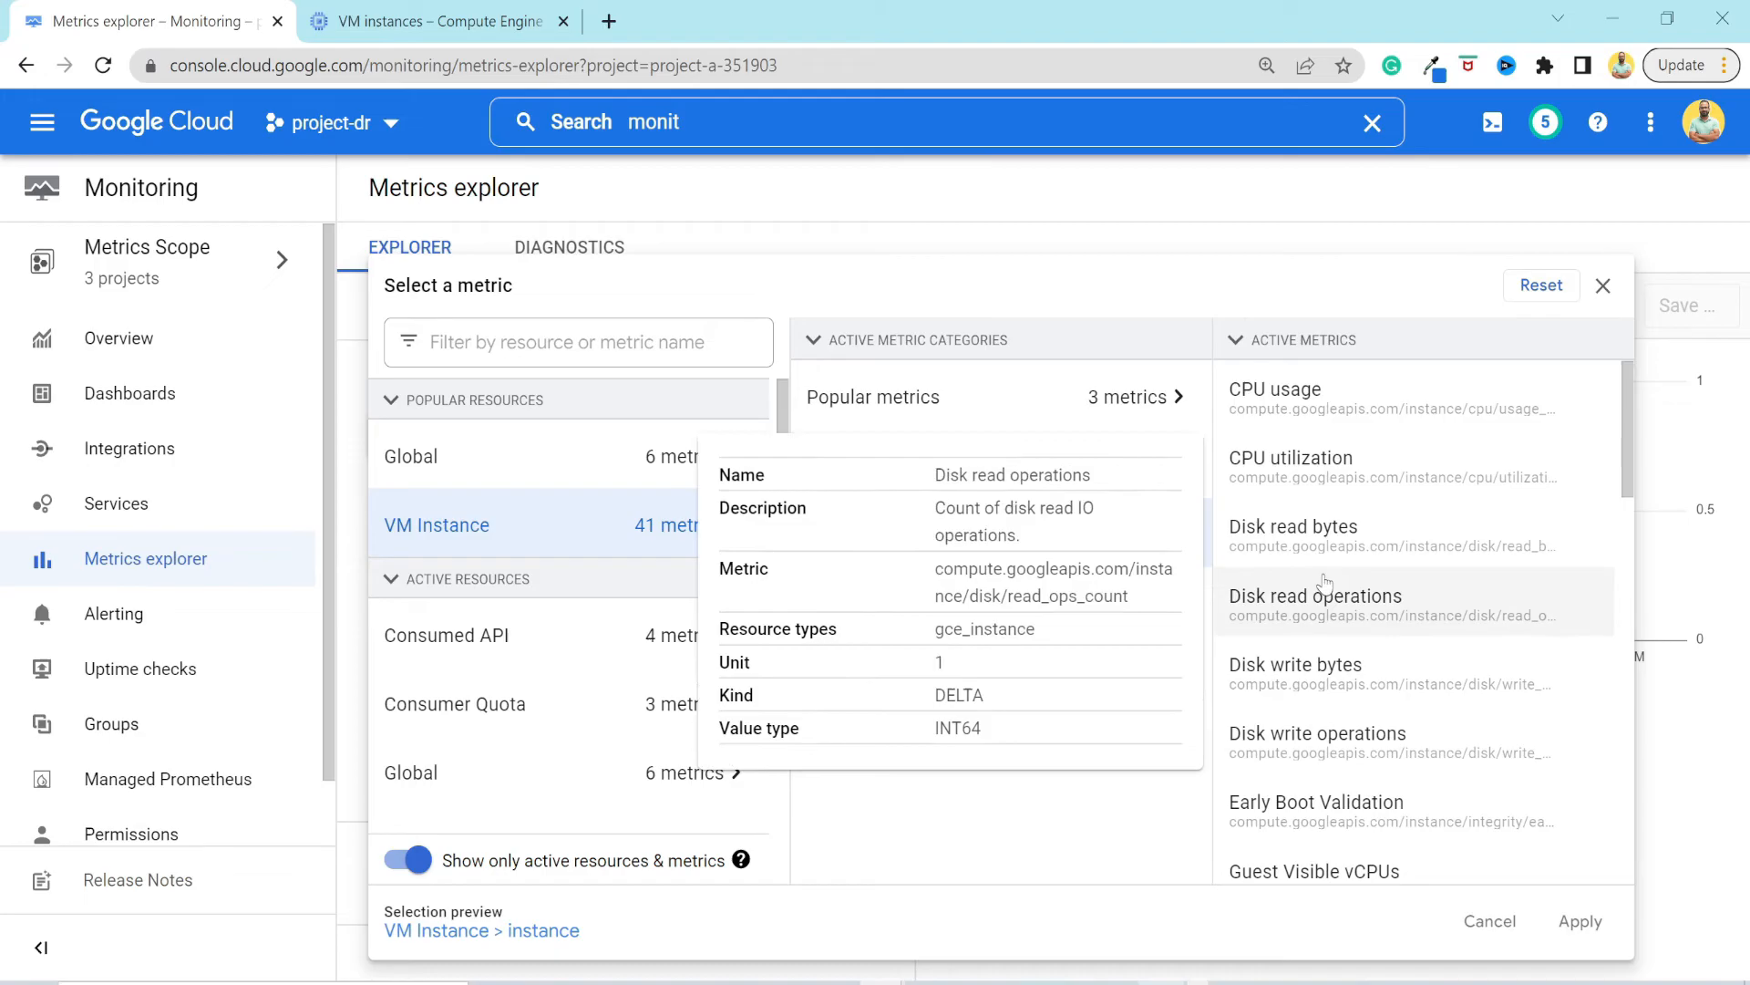
pyautogui.click(1349, 485)
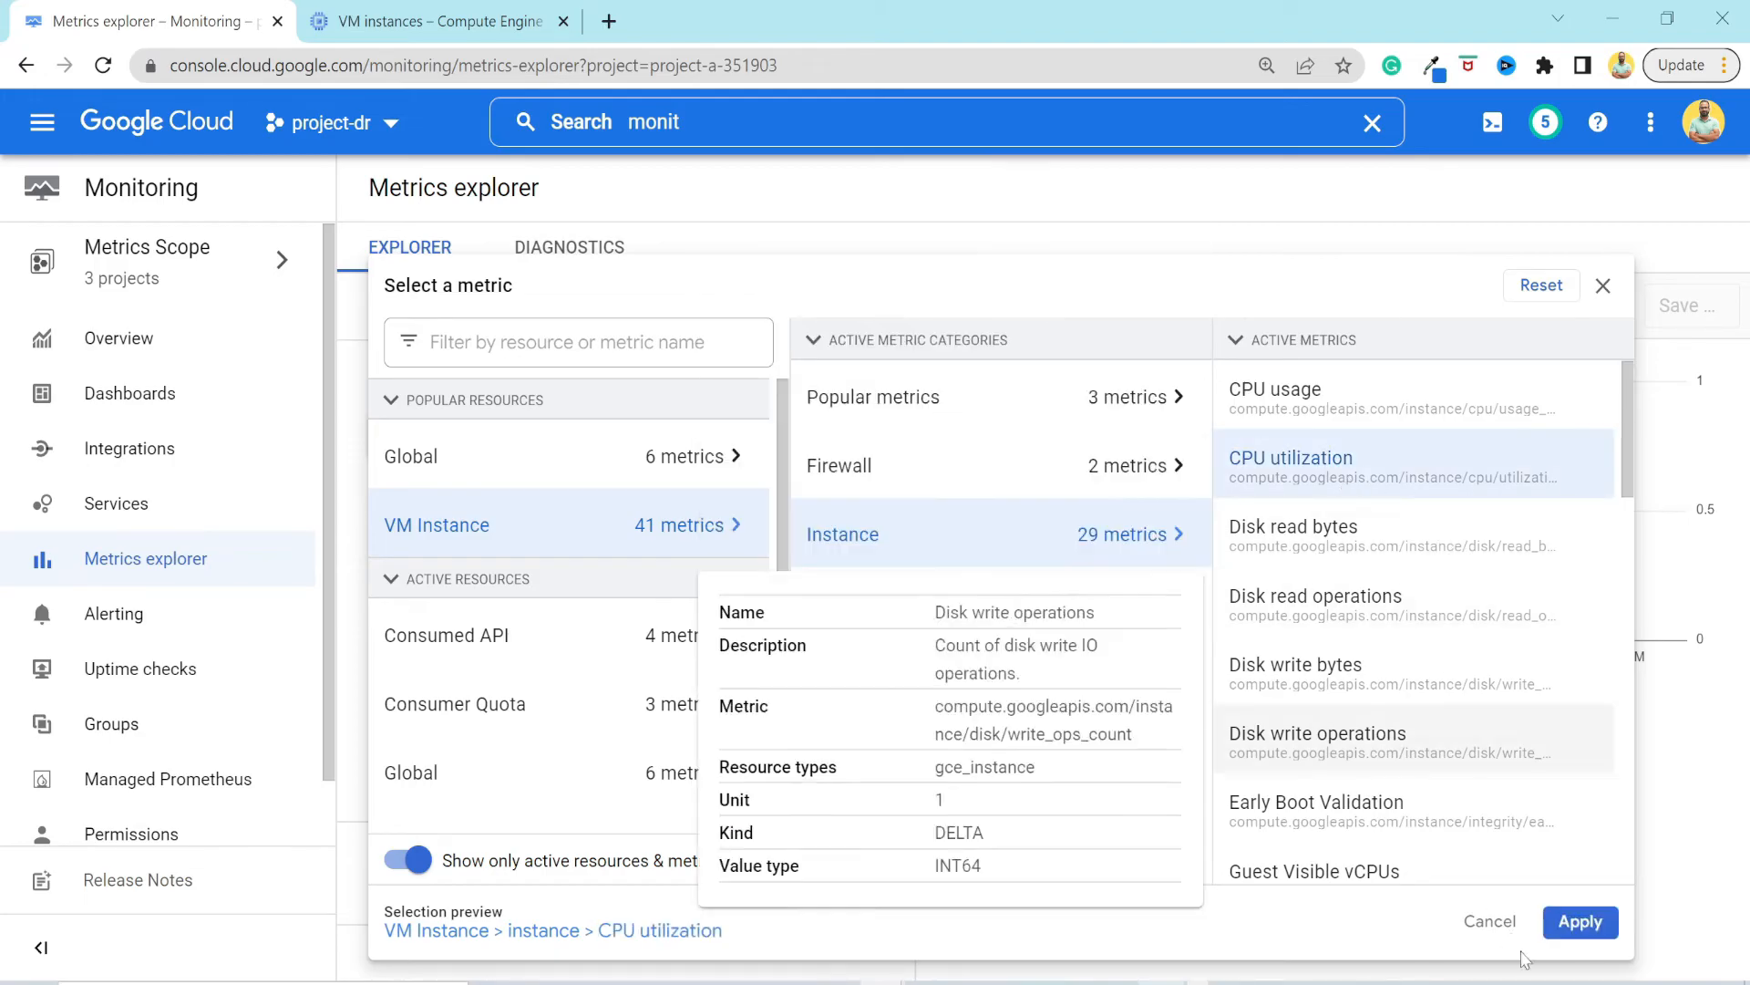
pyautogui.click(1580, 921)
# Set the CPU utilization chart's time range to 6W and inspect the plotted instances.
pyautogui.click(836, 698)
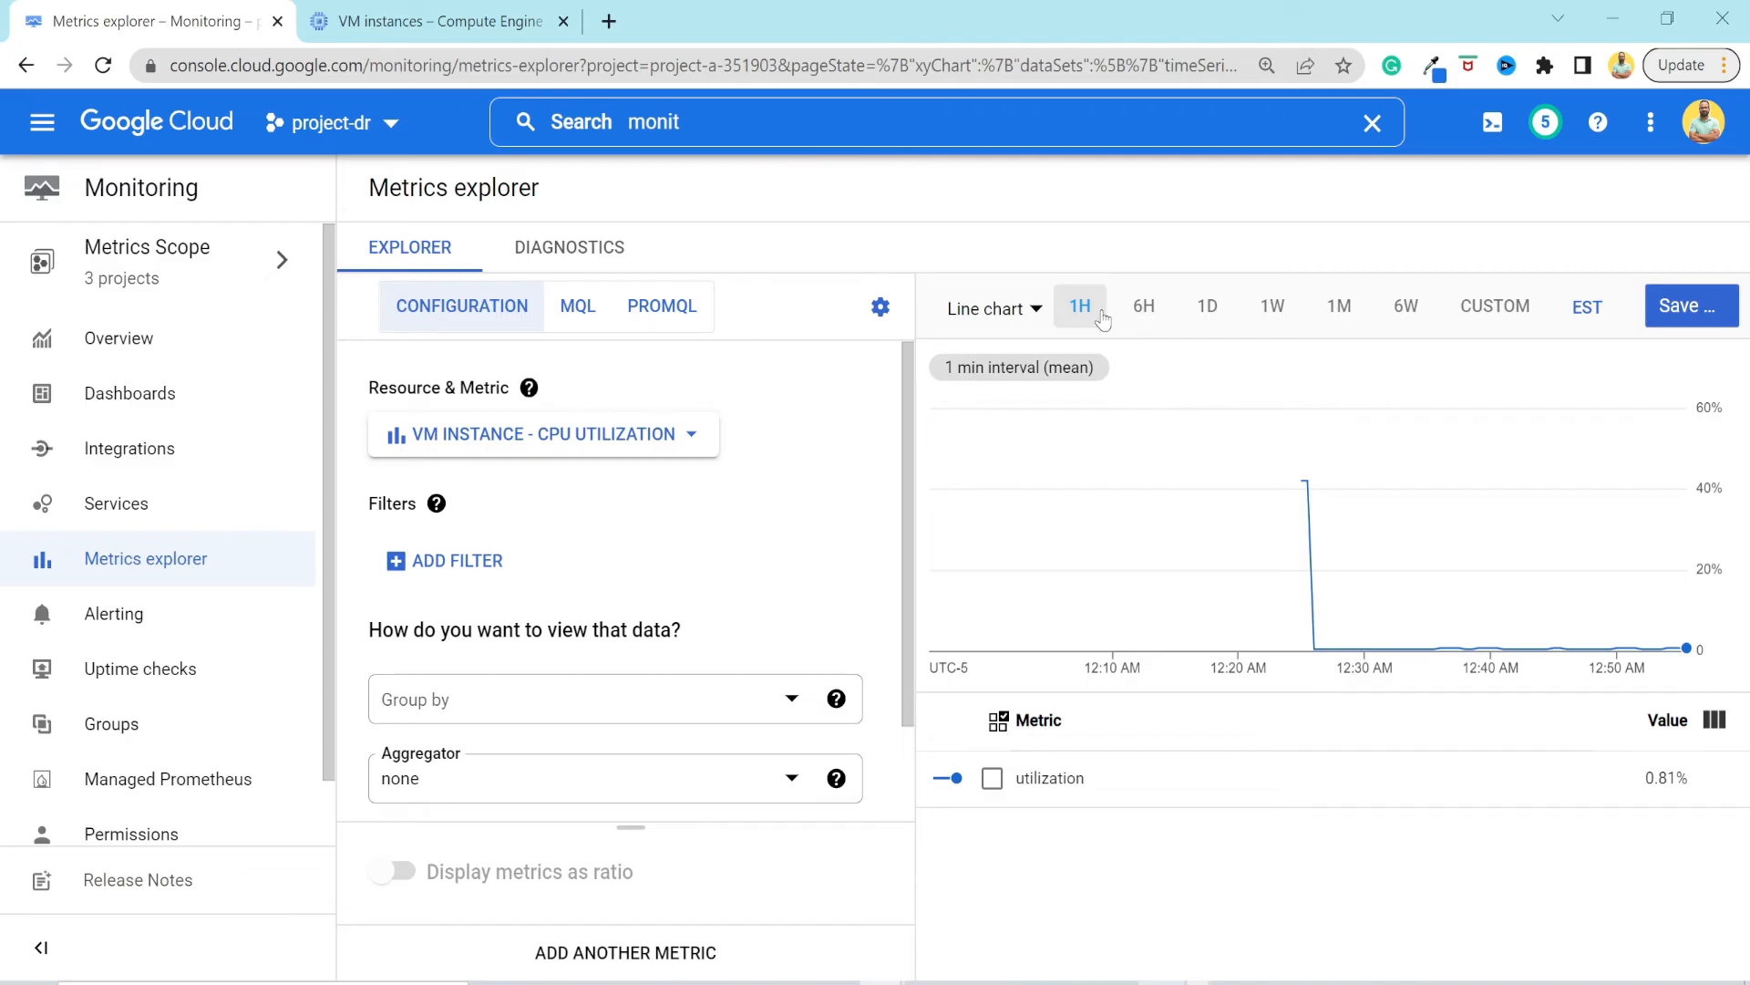
pyautogui.click(1419, 324)
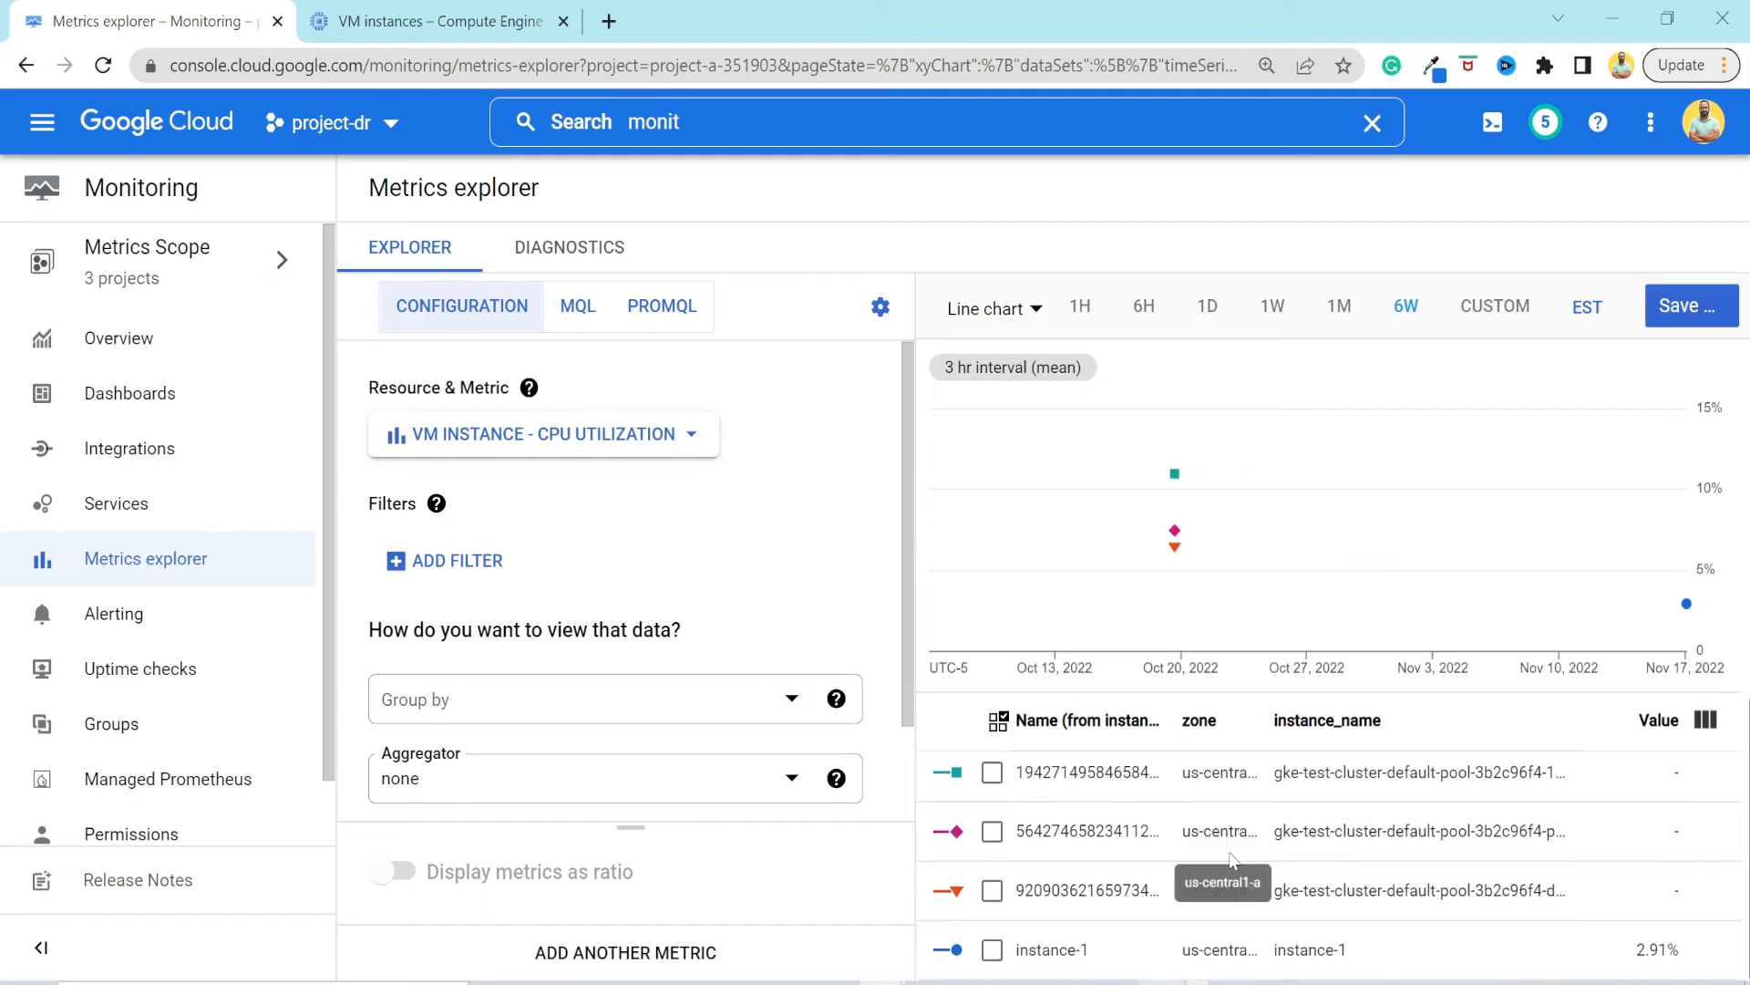
pyautogui.moveTo(1176, 475)
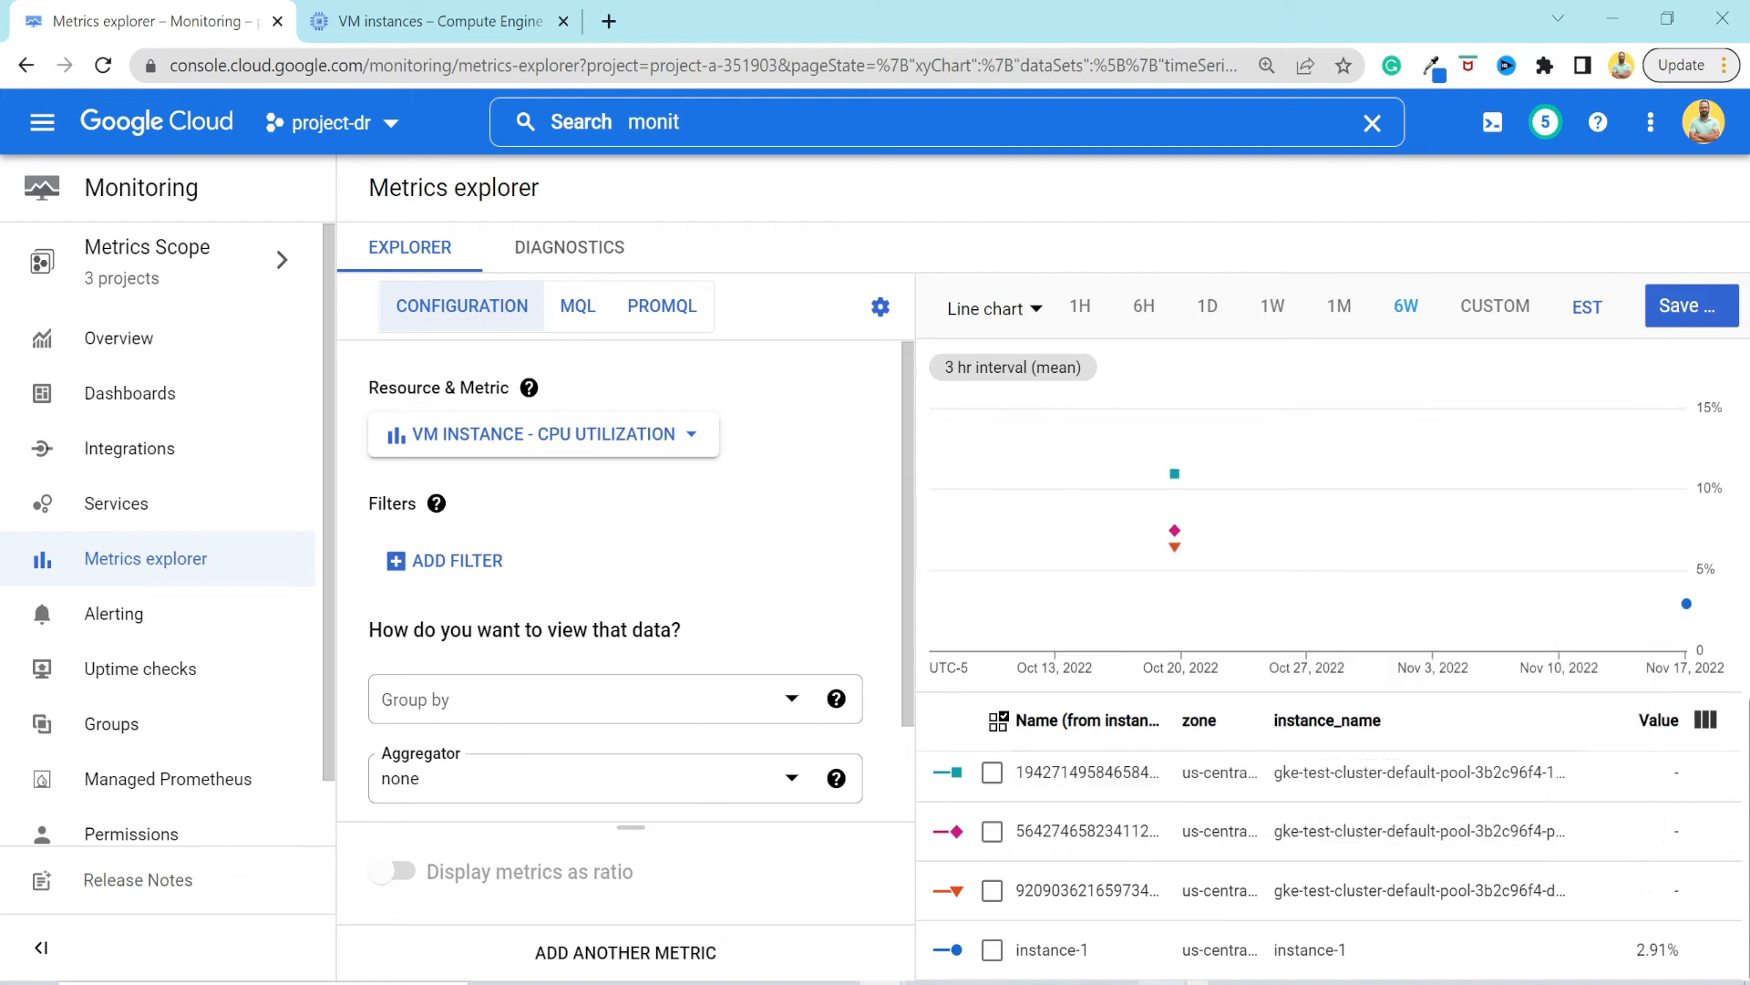
# Add a filter to the CPU utilization chart where zone equals us-central1-a.
pyautogui.scroll(-1, 560, 618)
pyautogui.scroll(1, 559, 615)
pyautogui.click(474, 564)
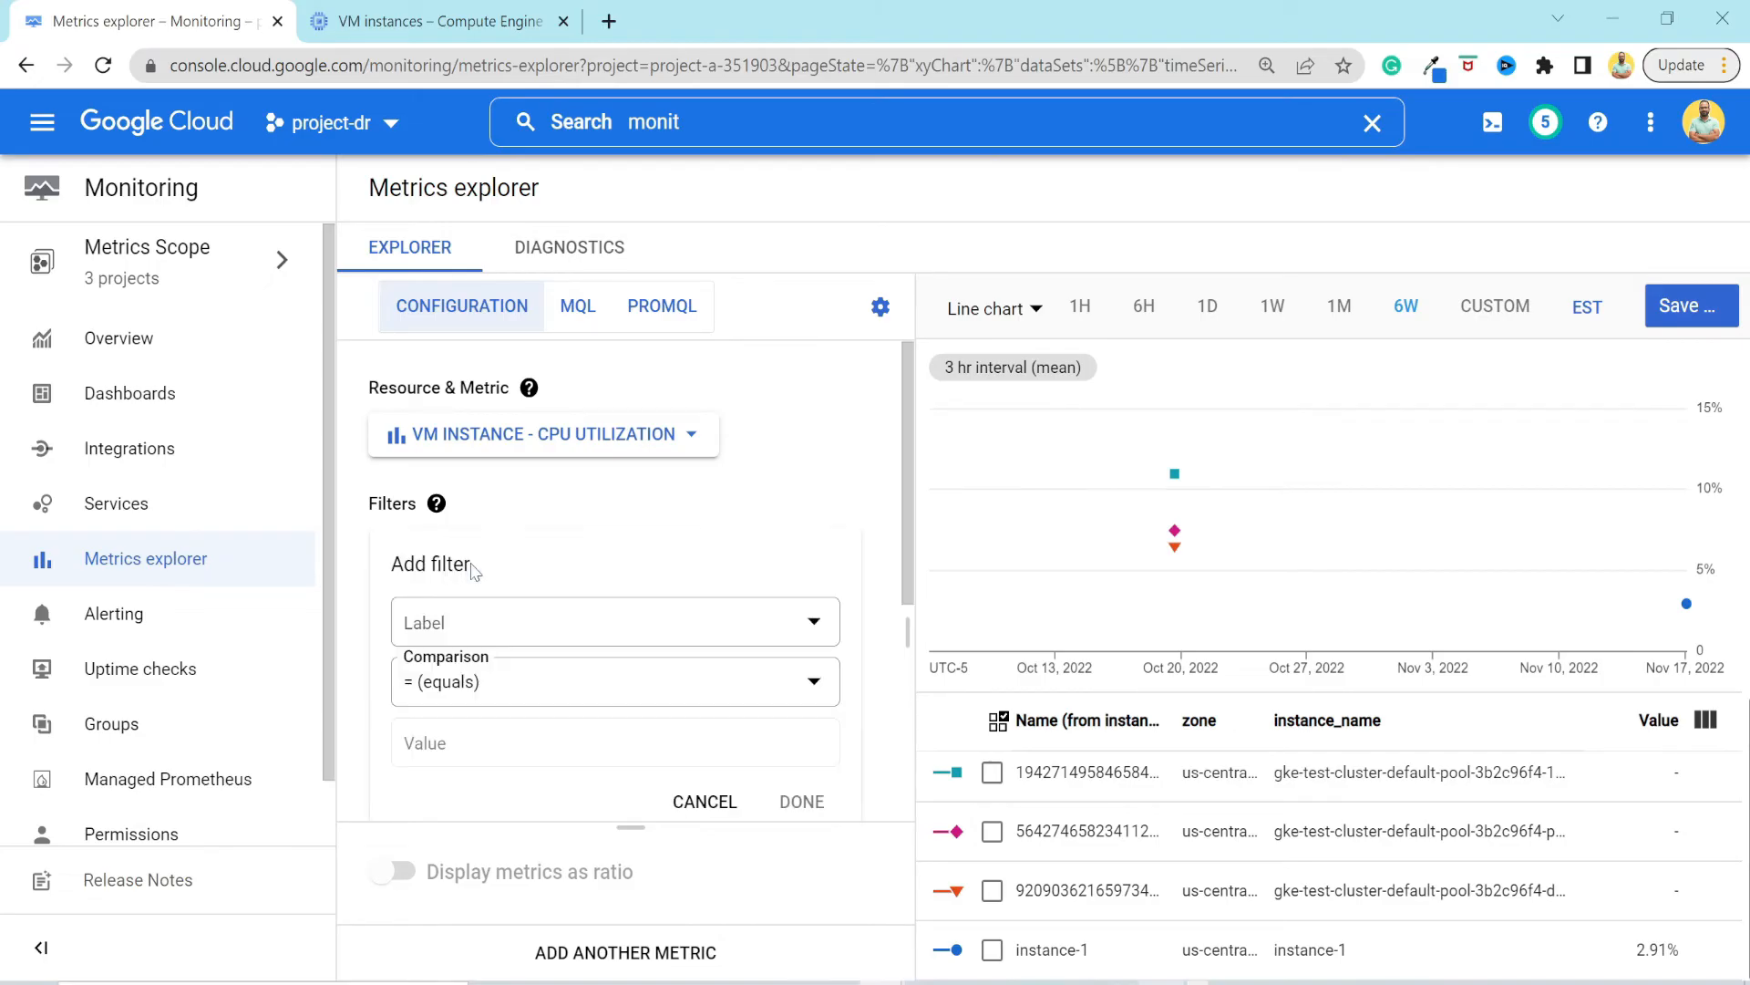
pyautogui.scroll(-1, 524, 629)
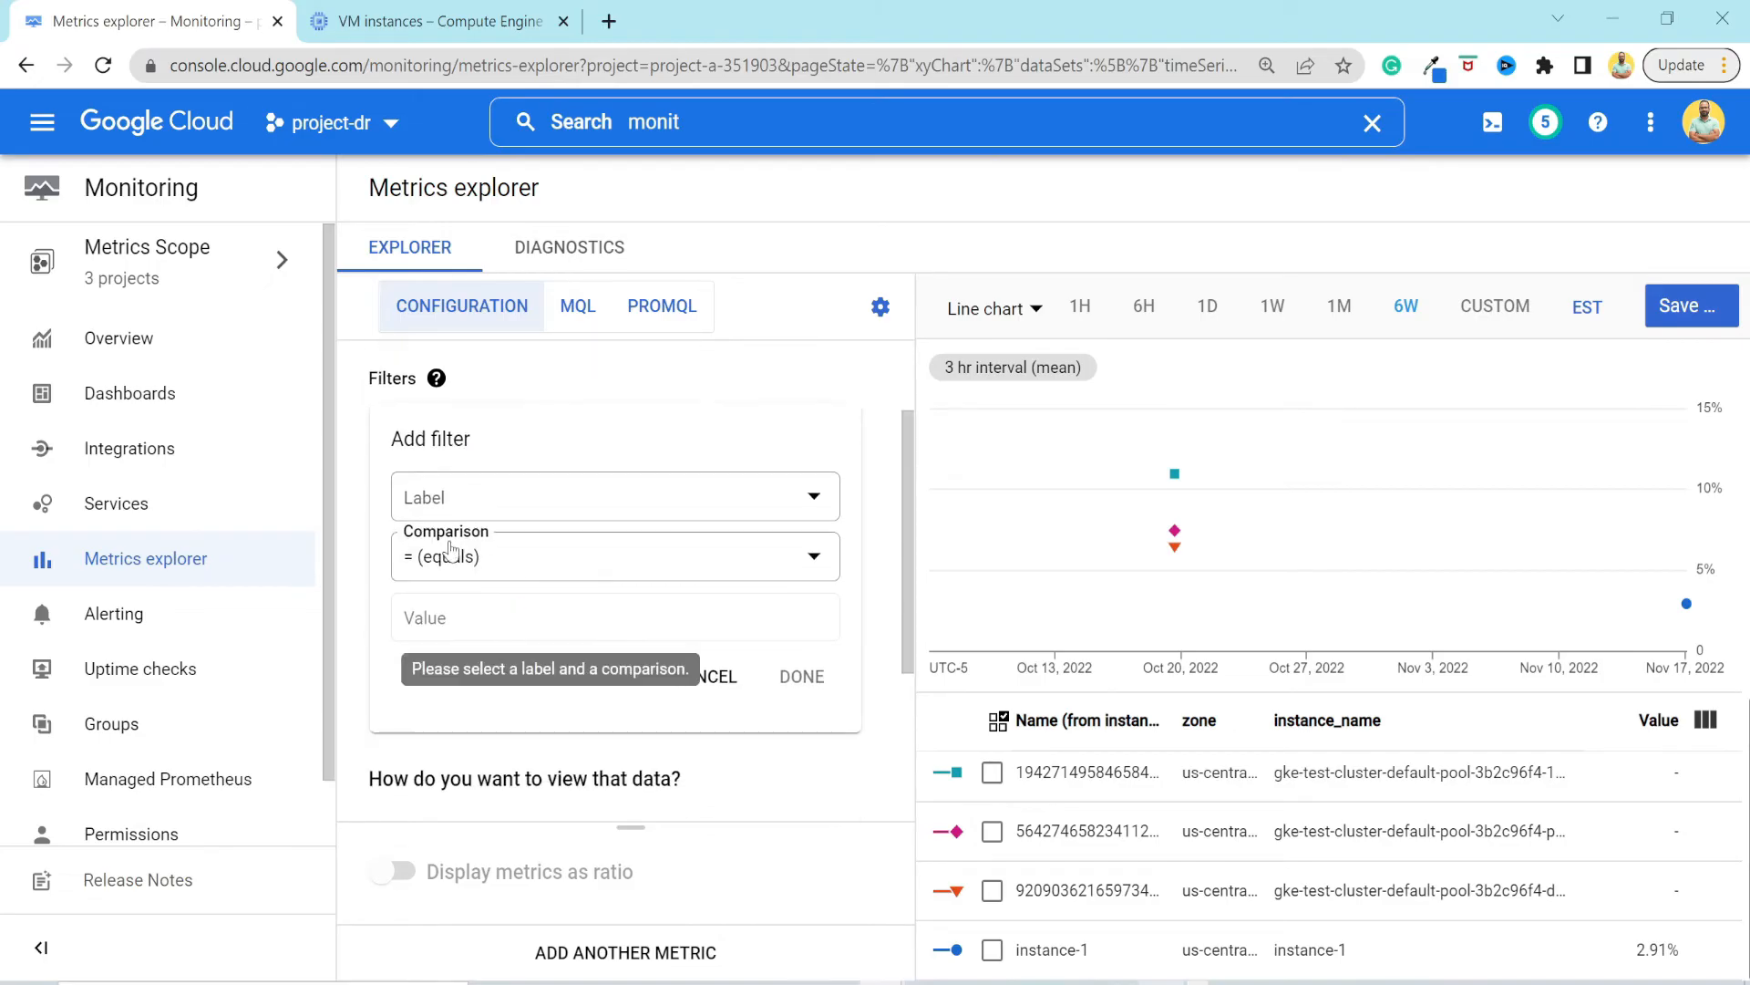
pyautogui.click(484, 503)
pyautogui.scroll(-1, 558, 725)
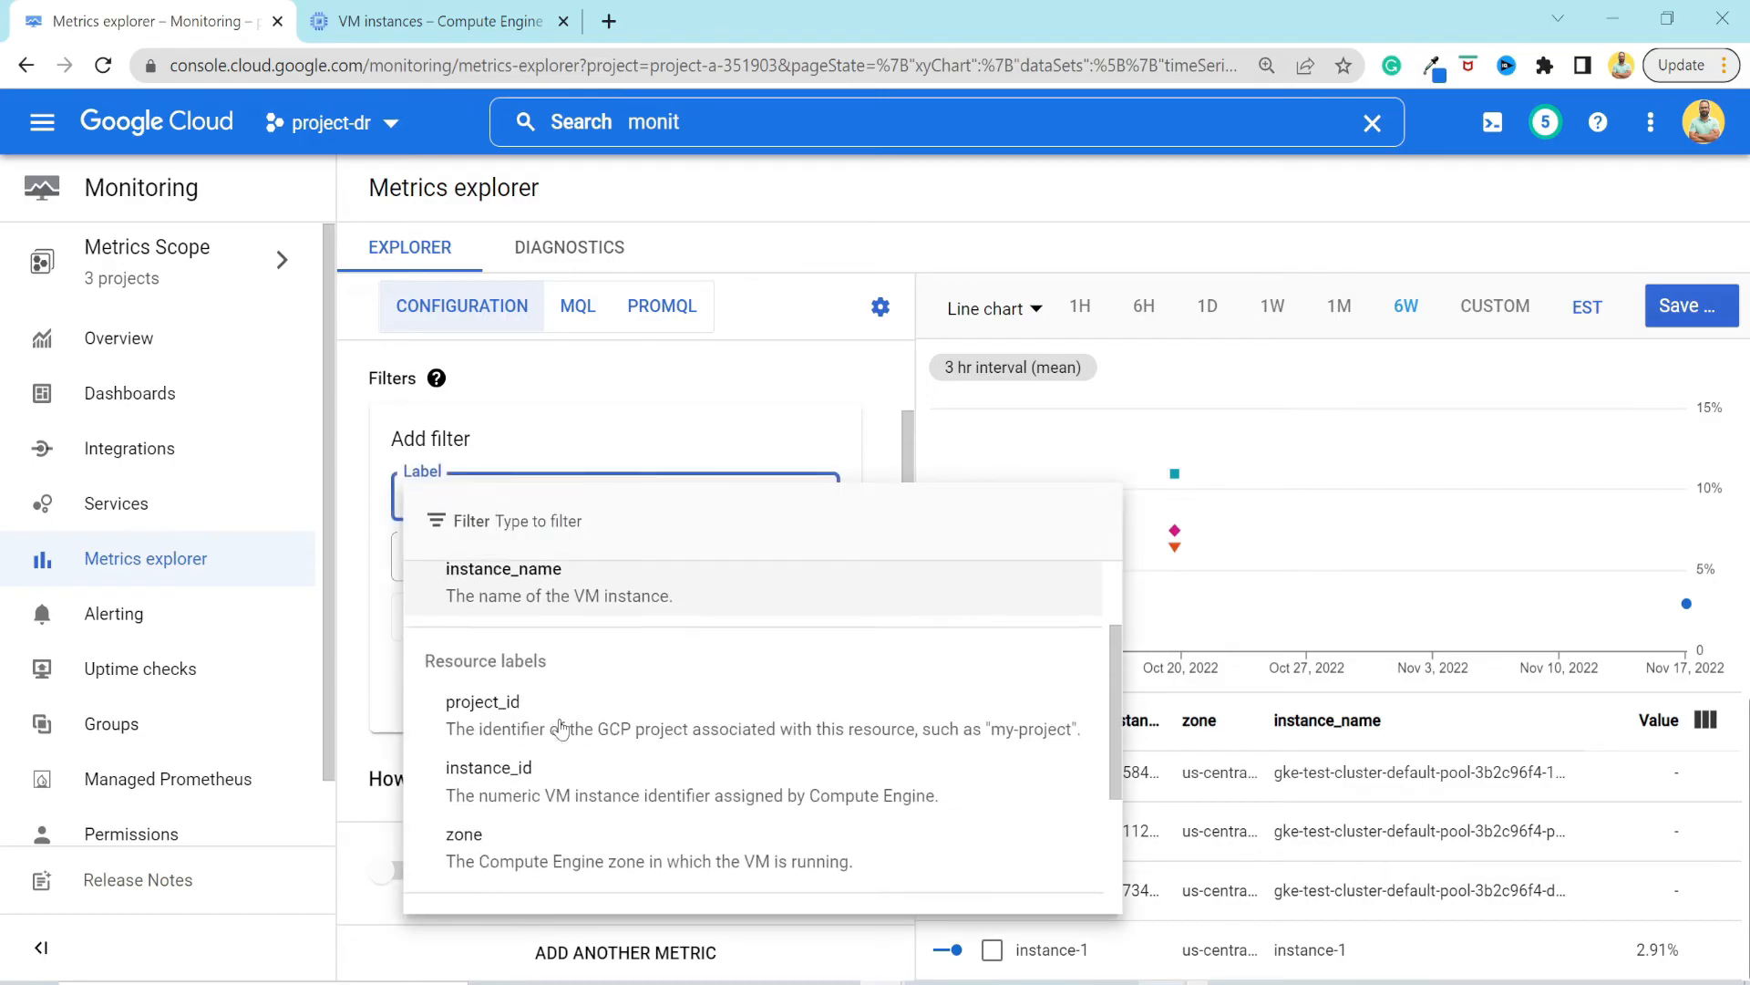
pyautogui.scroll(-1, 561, 729)
pyautogui.click(556, 721)
pyautogui.click(519, 617)
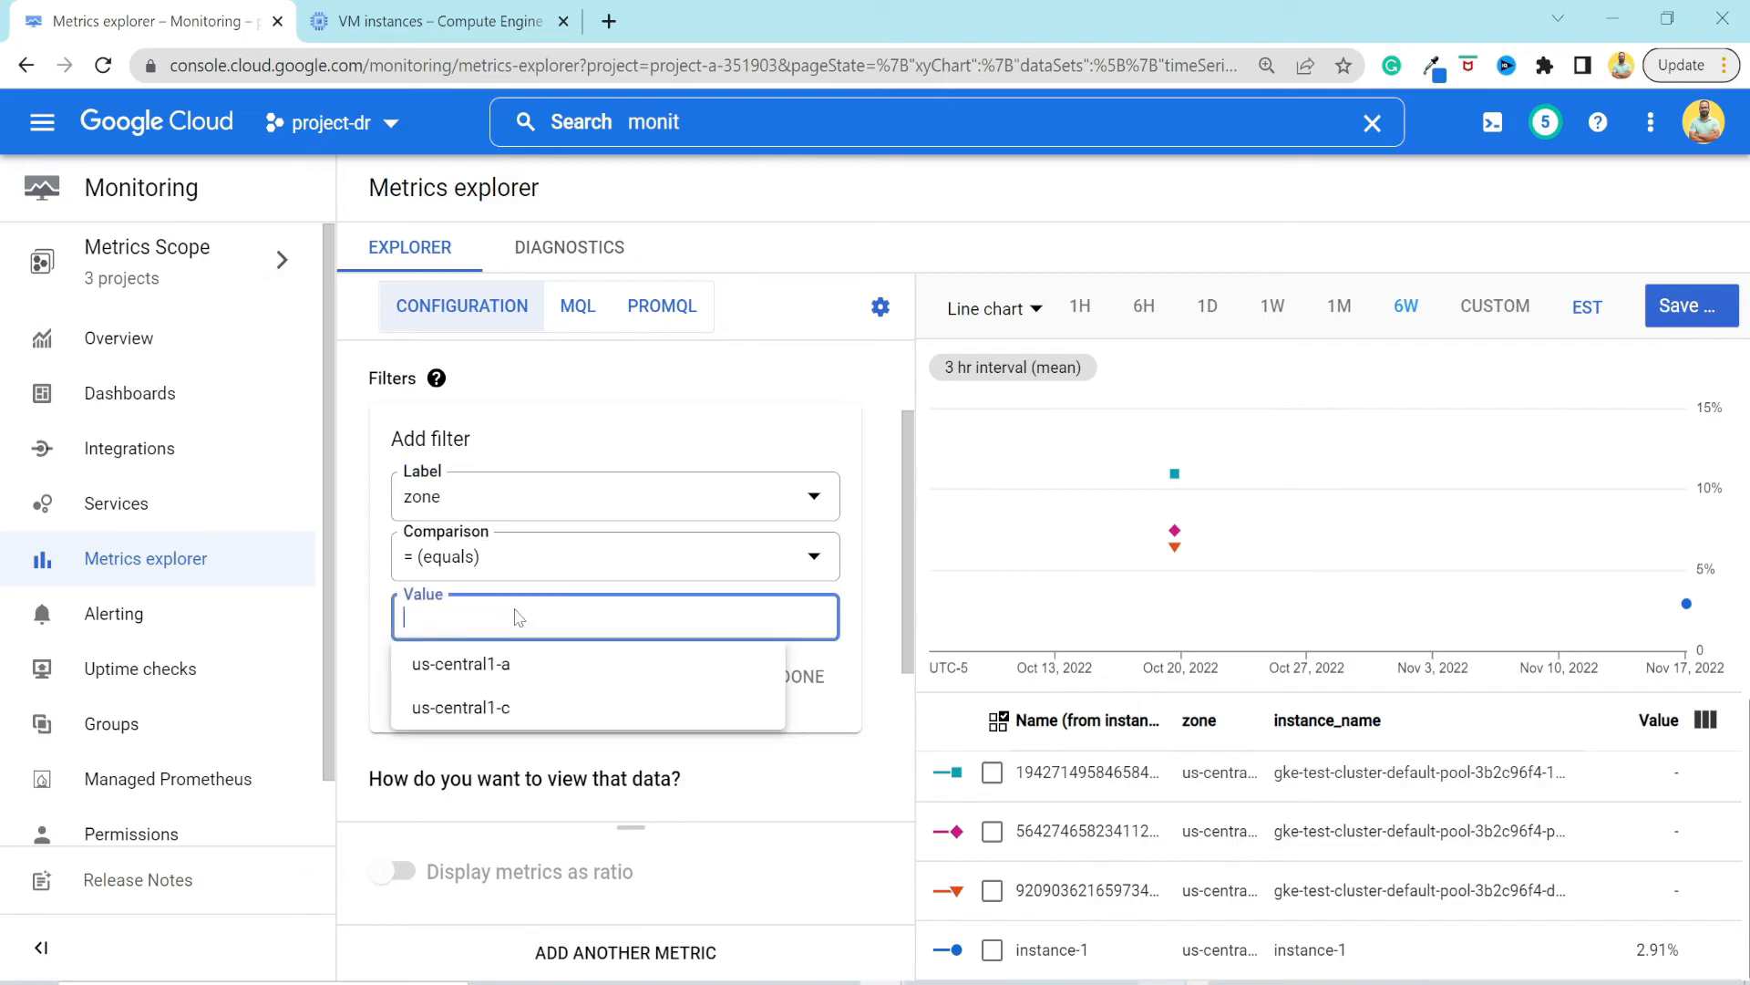
pyautogui.click(513, 666)
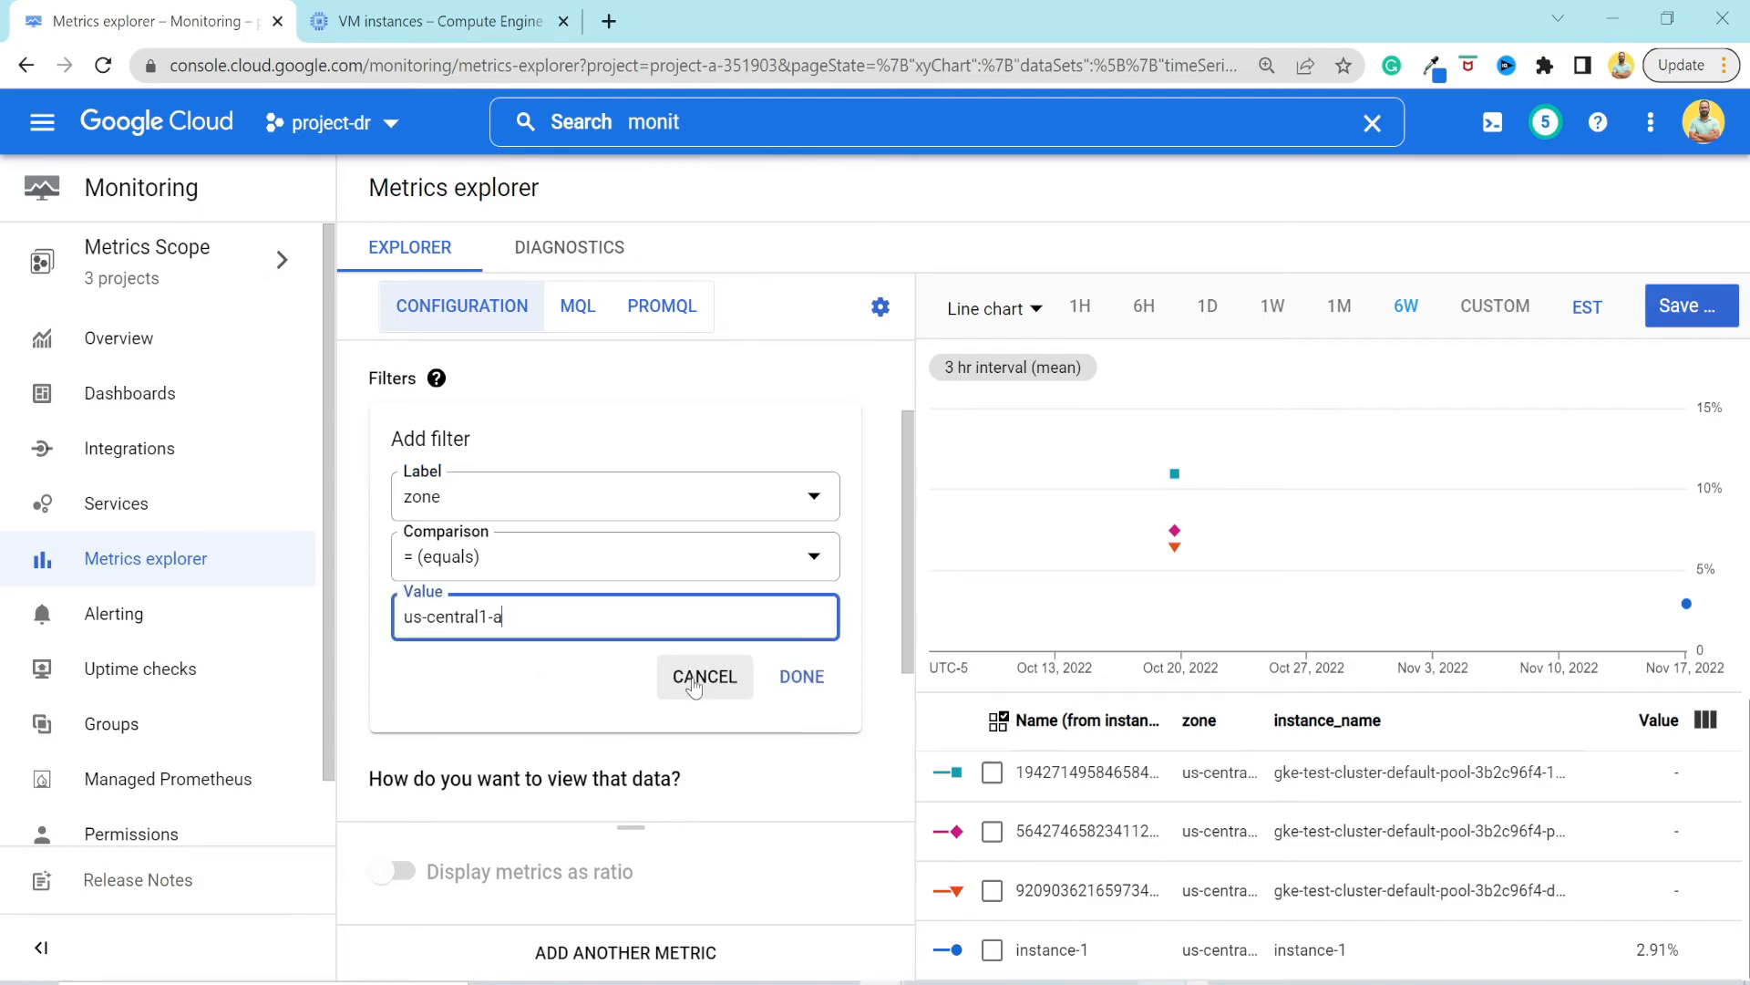
pyautogui.click(801, 676)
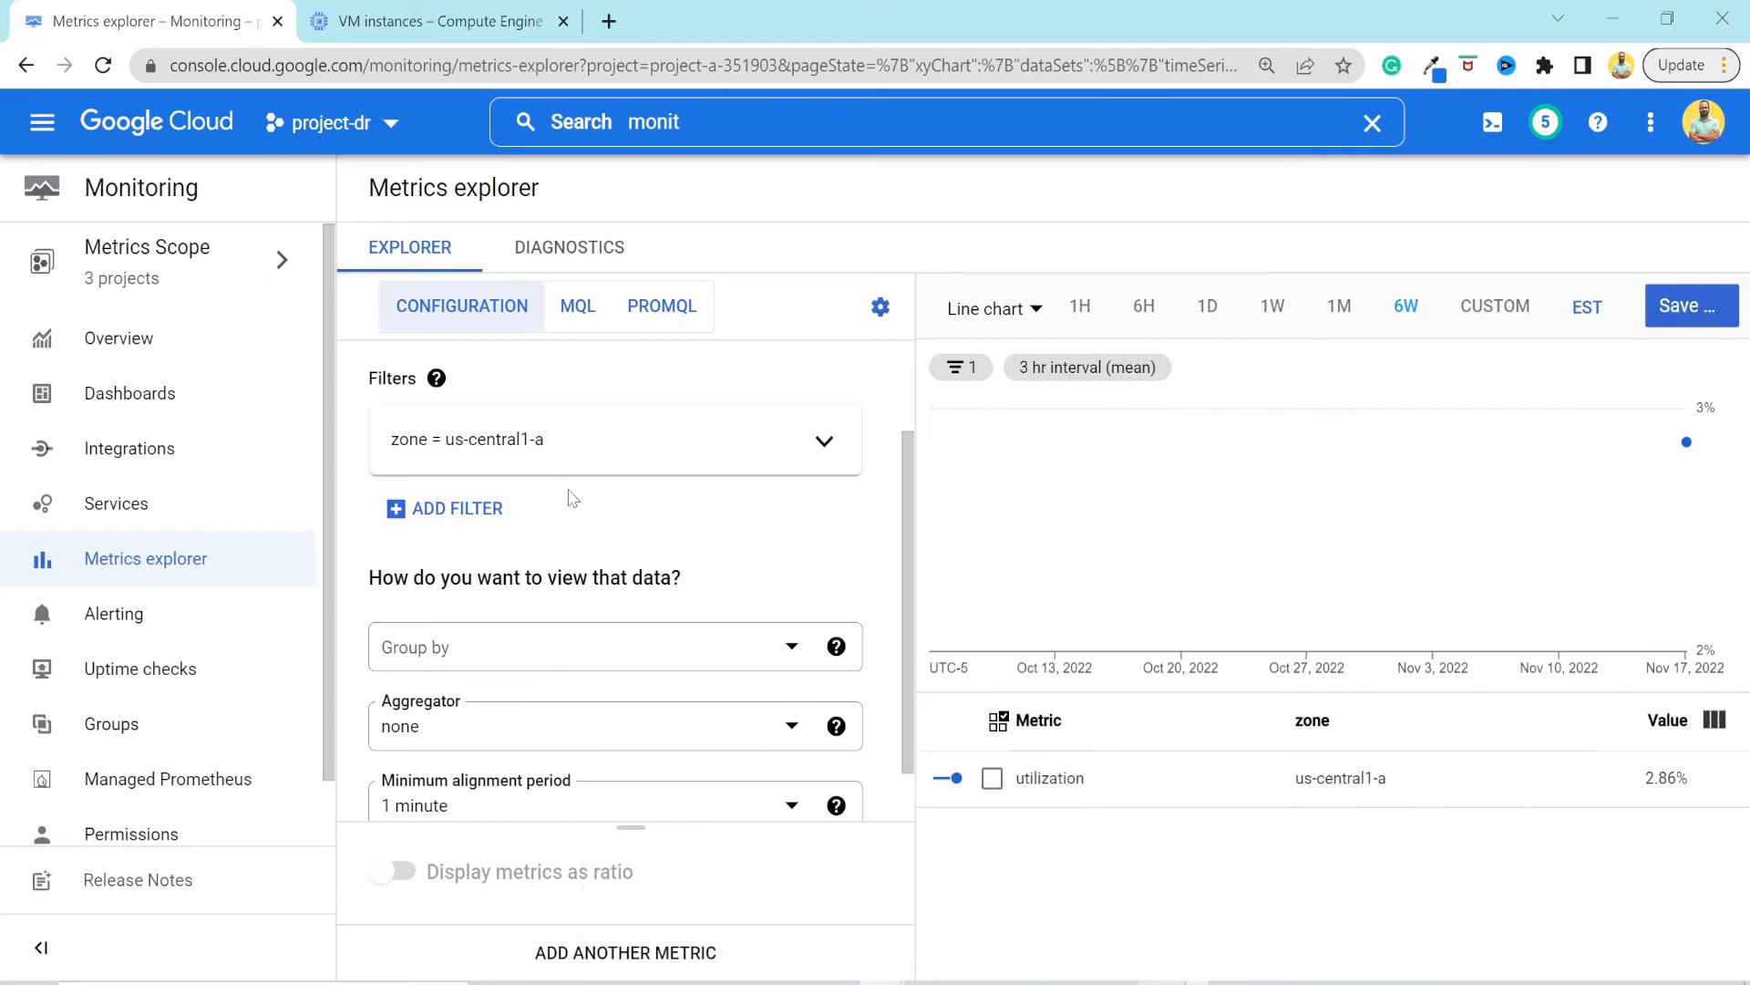
# Change the zone filter's value to us-central1-c and apply it.
pyautogui.click(823, 441)
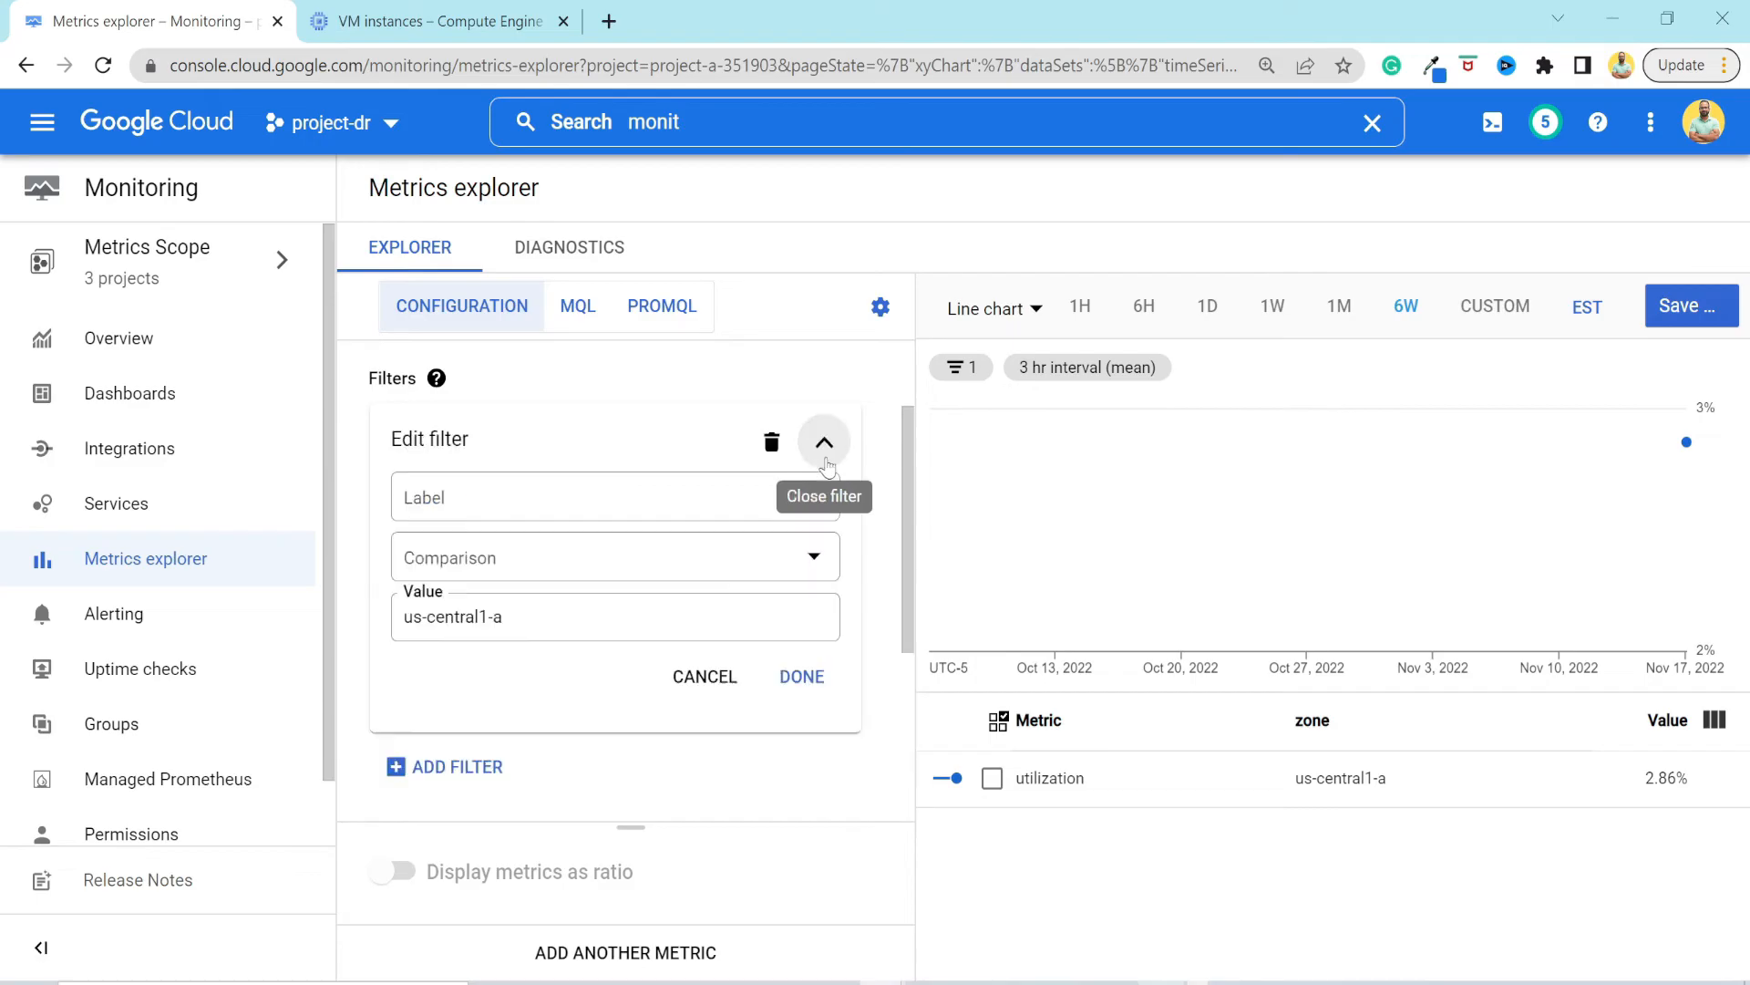
pyautogui.click(501, 616)
pyautogui.click(492, 707)
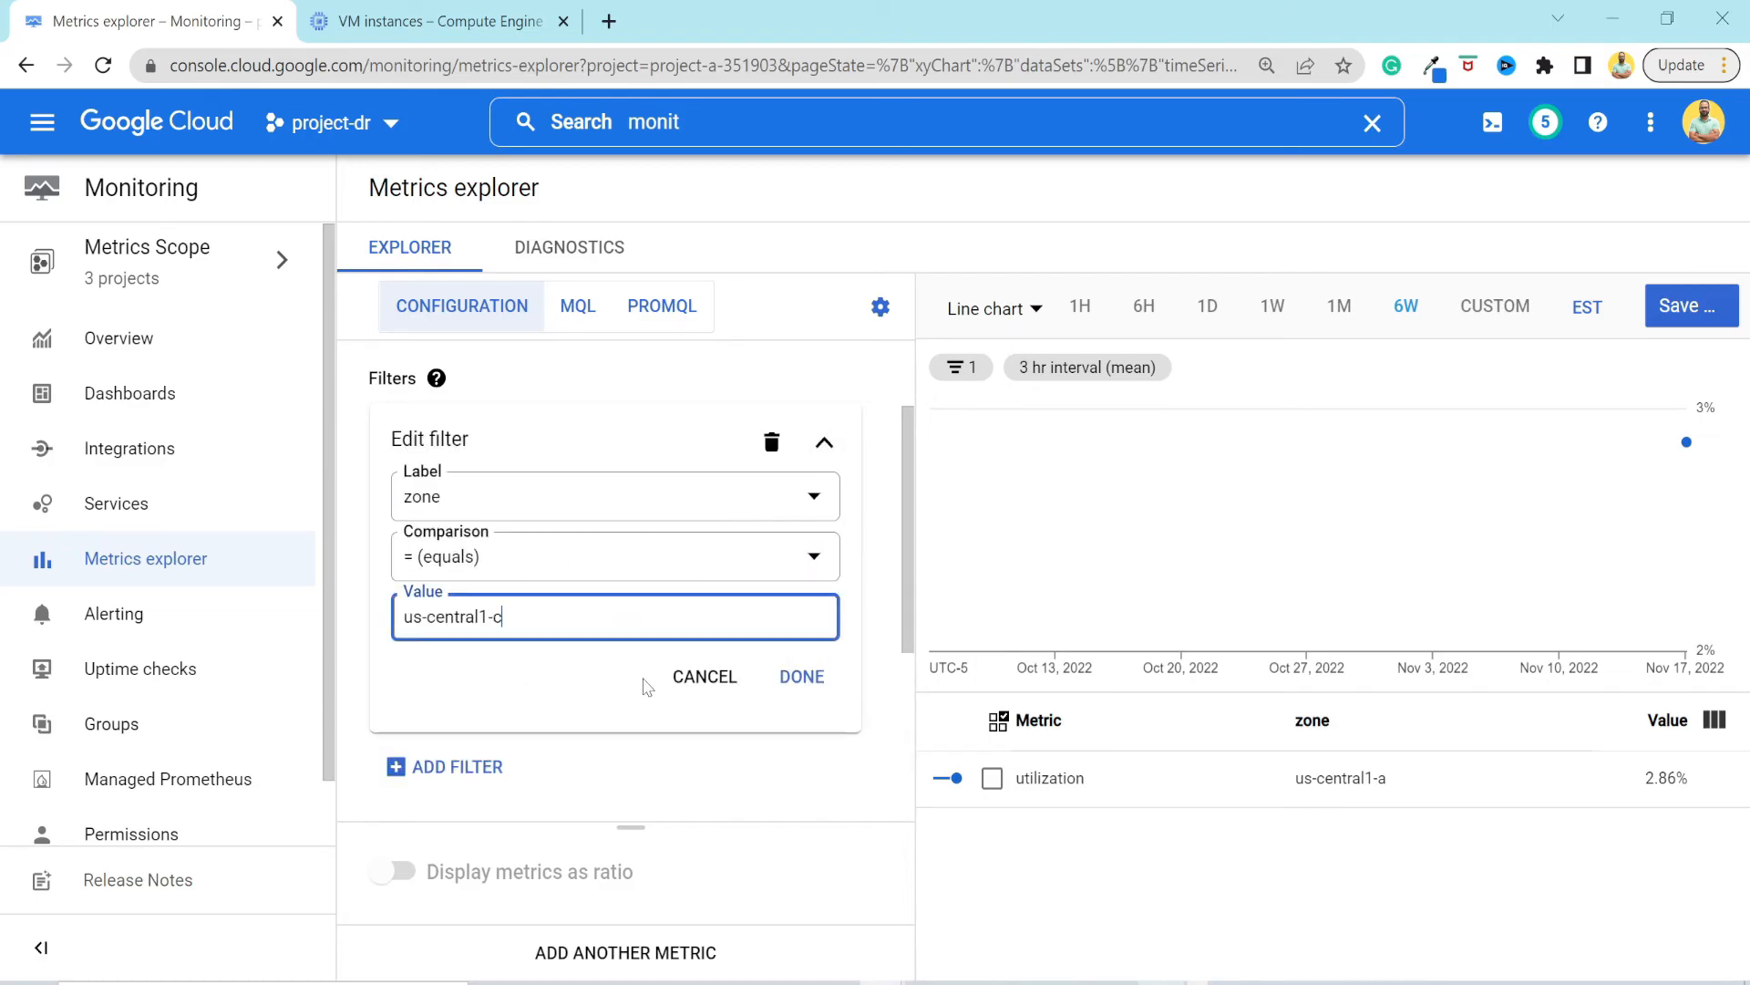
pyautogui.click(802, 675)
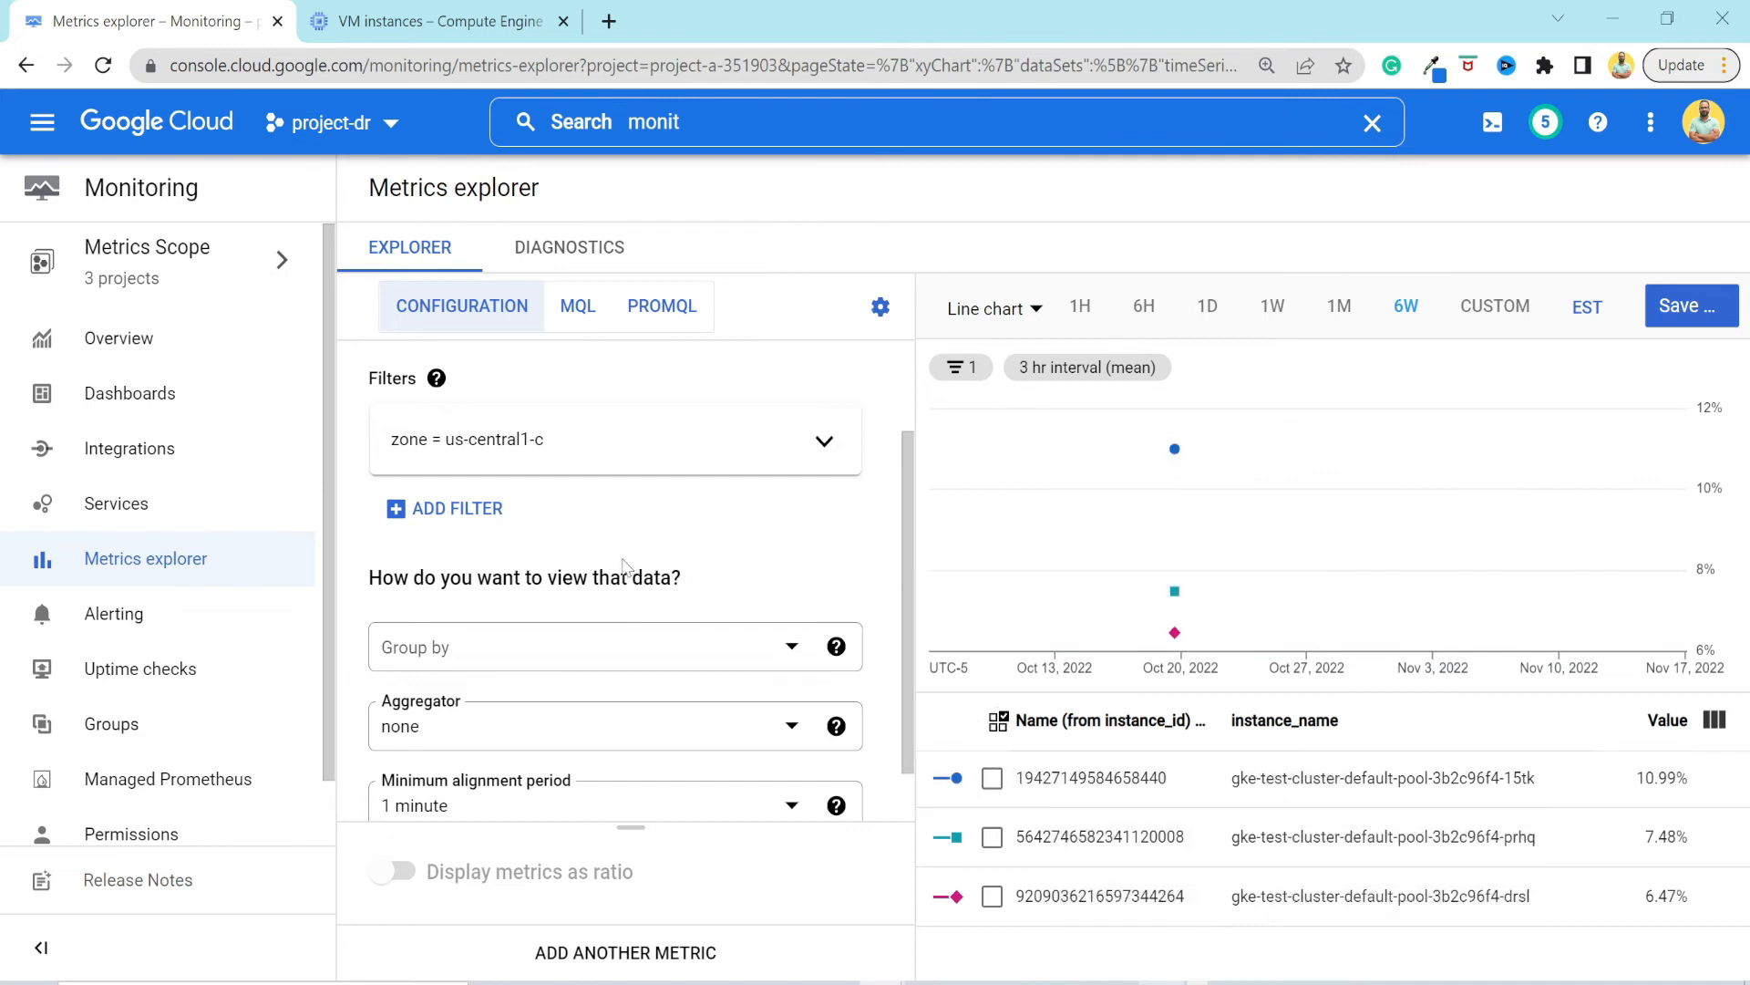
# Group the CPU utilization data by the instance_id resource label.
pyautogui.scroll(-1, 627, 560)
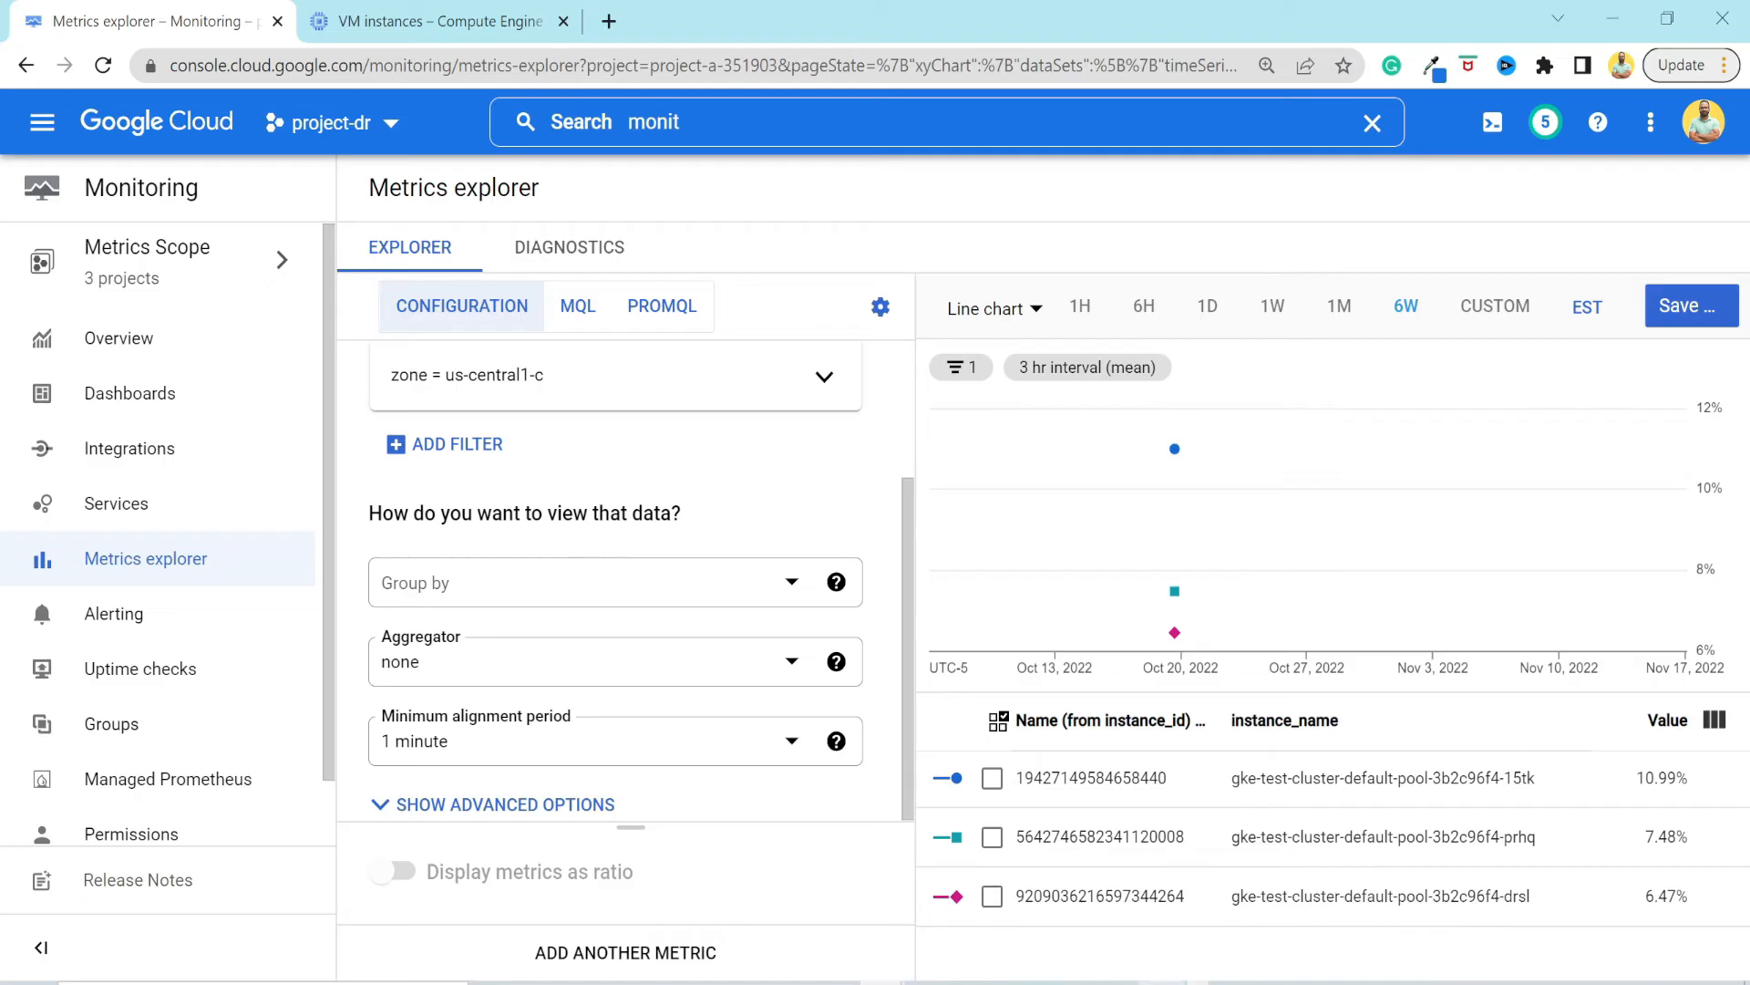
pyautogui.click(755, 589)
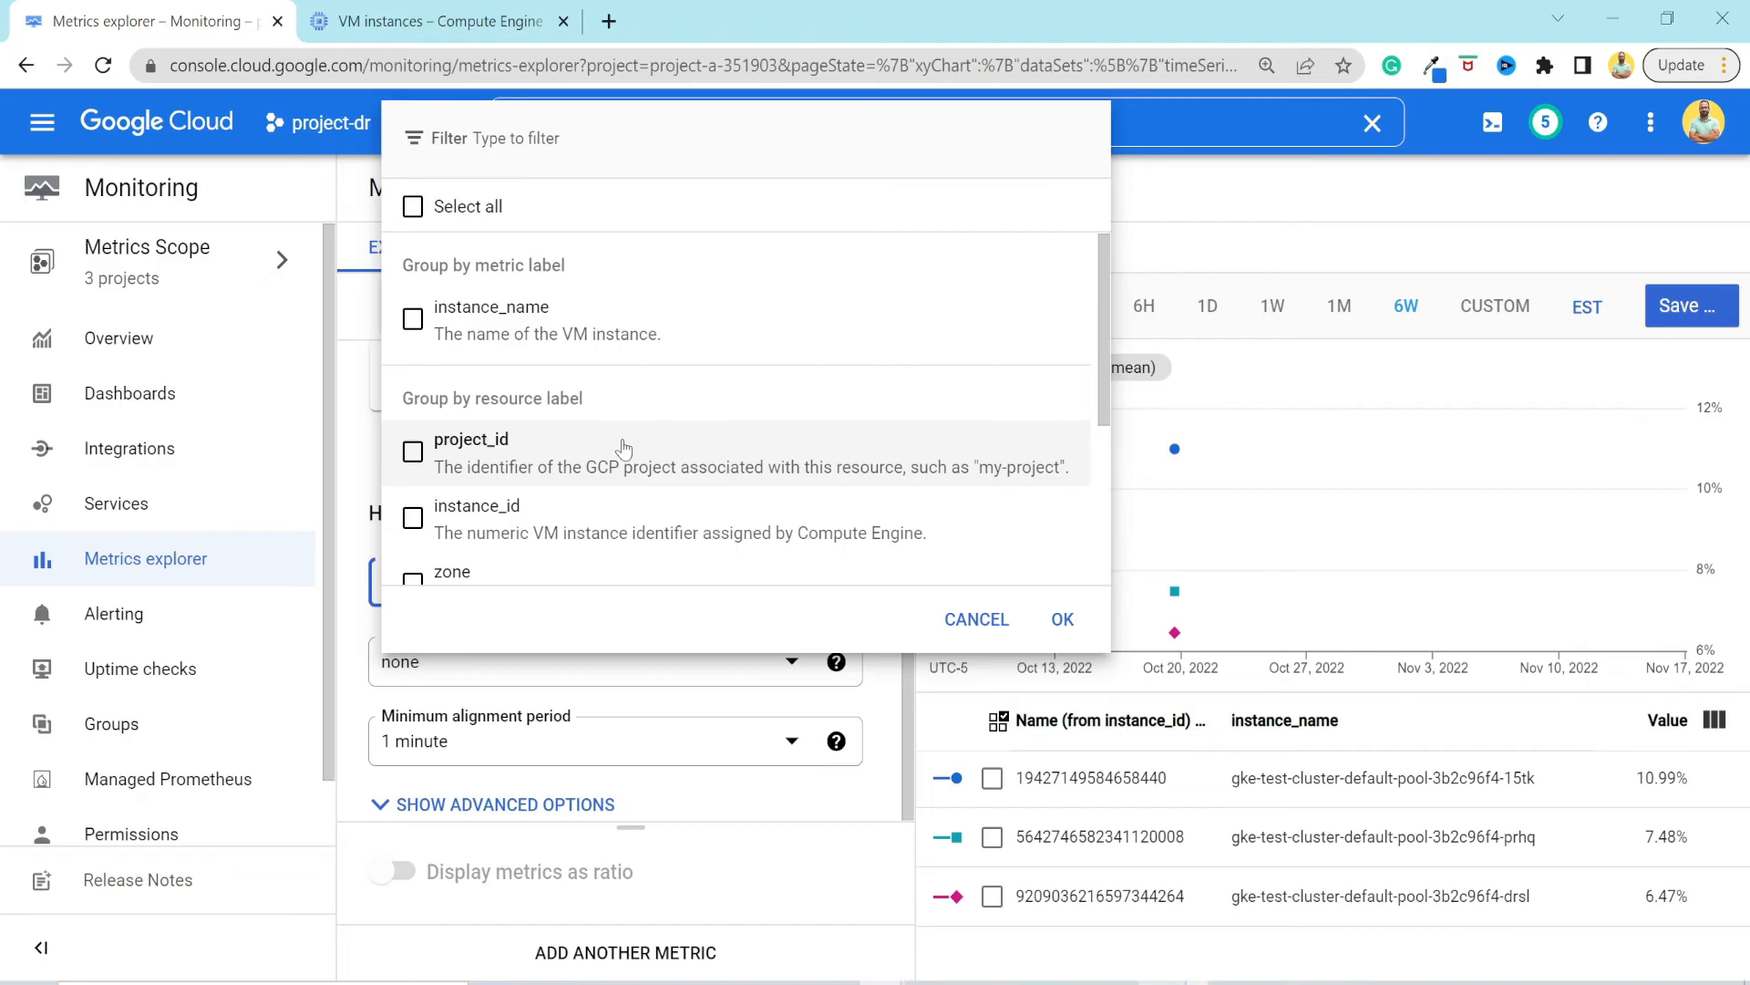
pyautogui.scroll(-1, 624, 448)
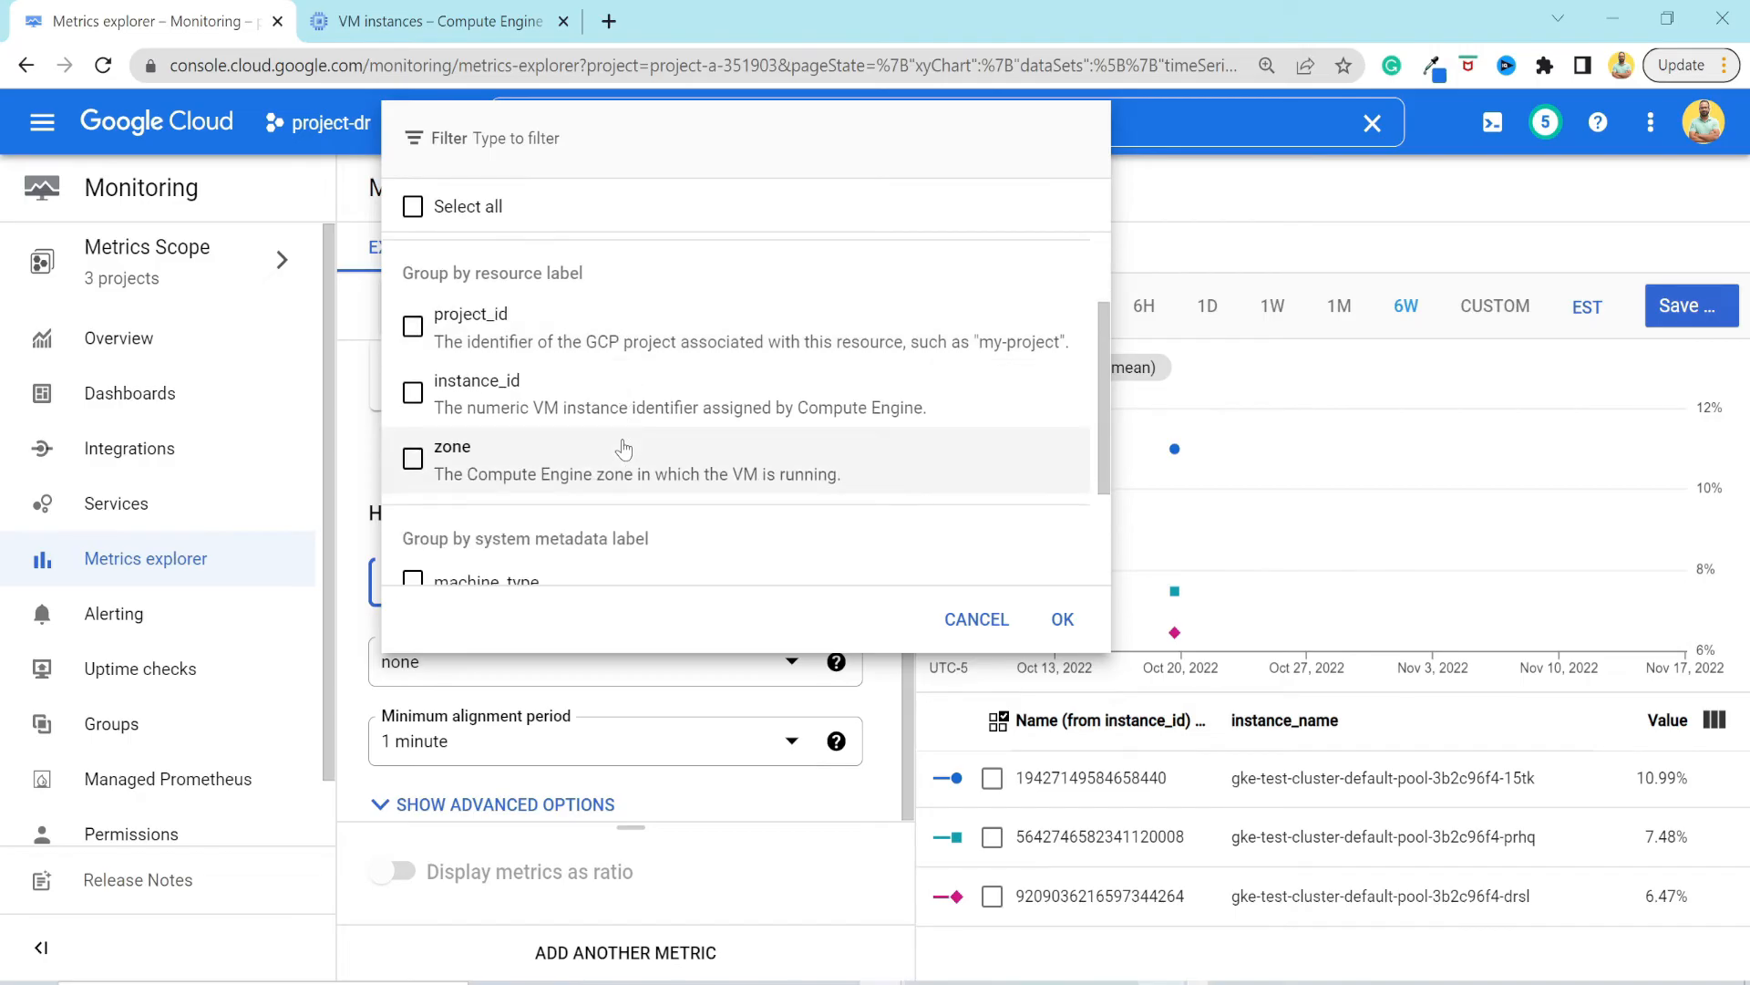
pyautogui.click(412, 394)
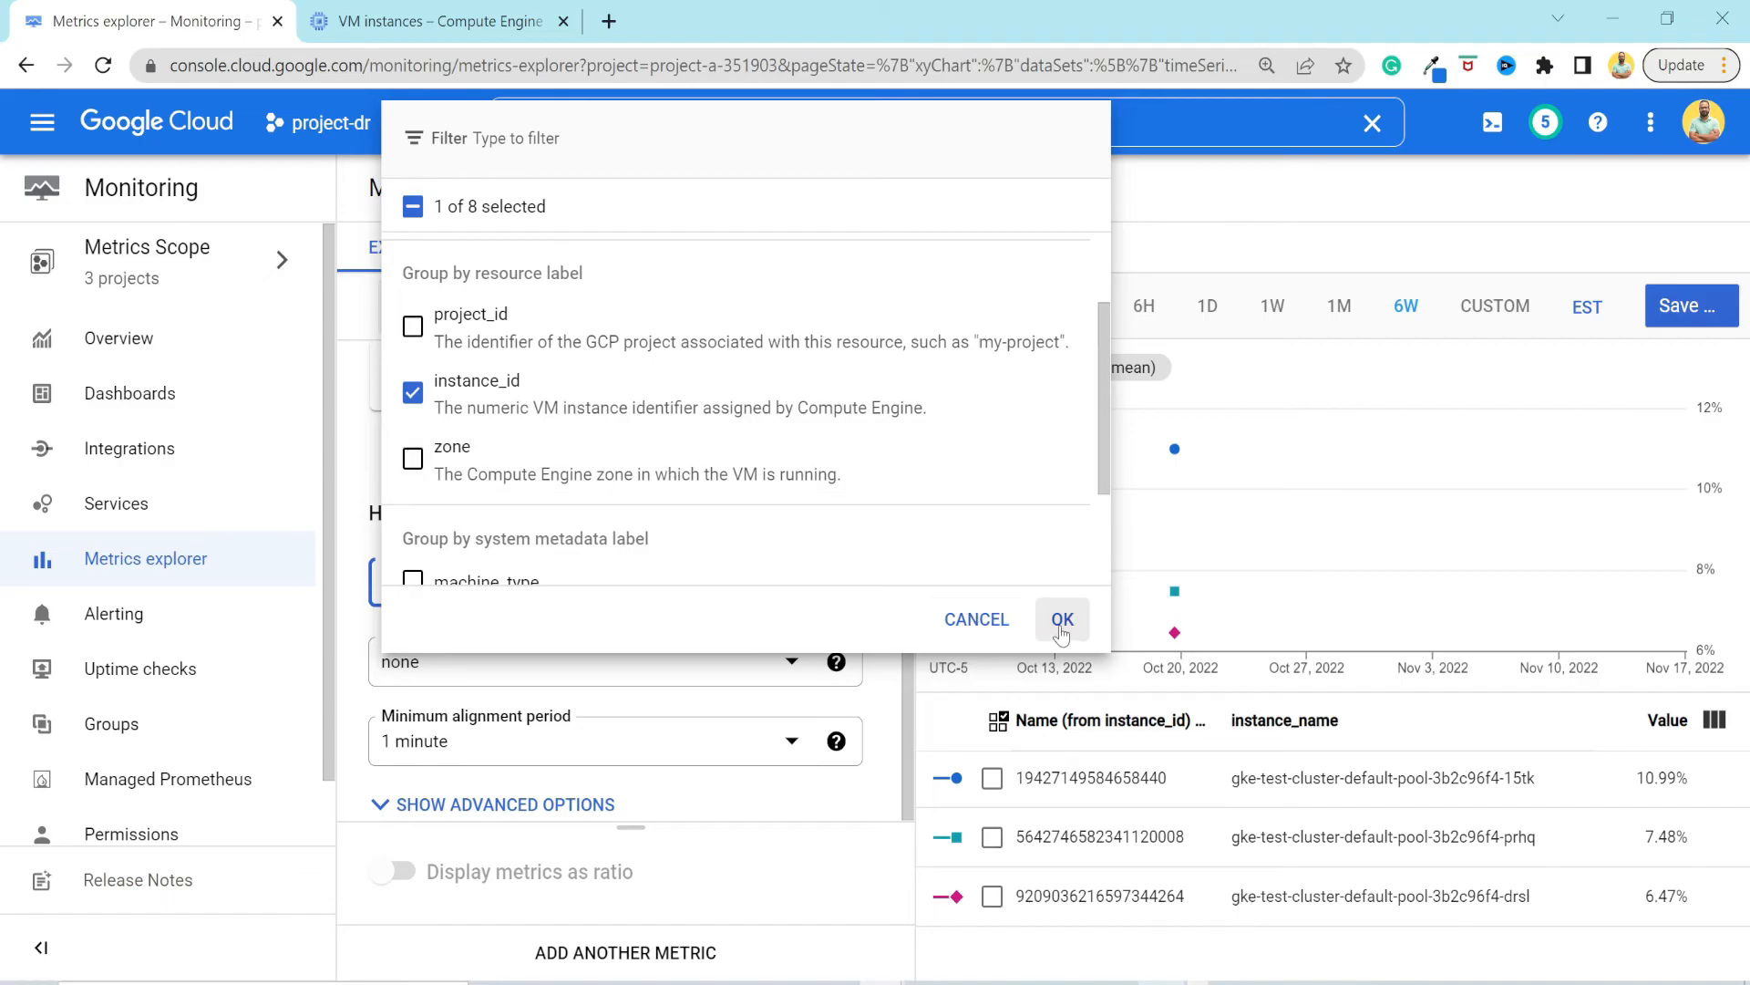
pyautogui.click(1061, 622)
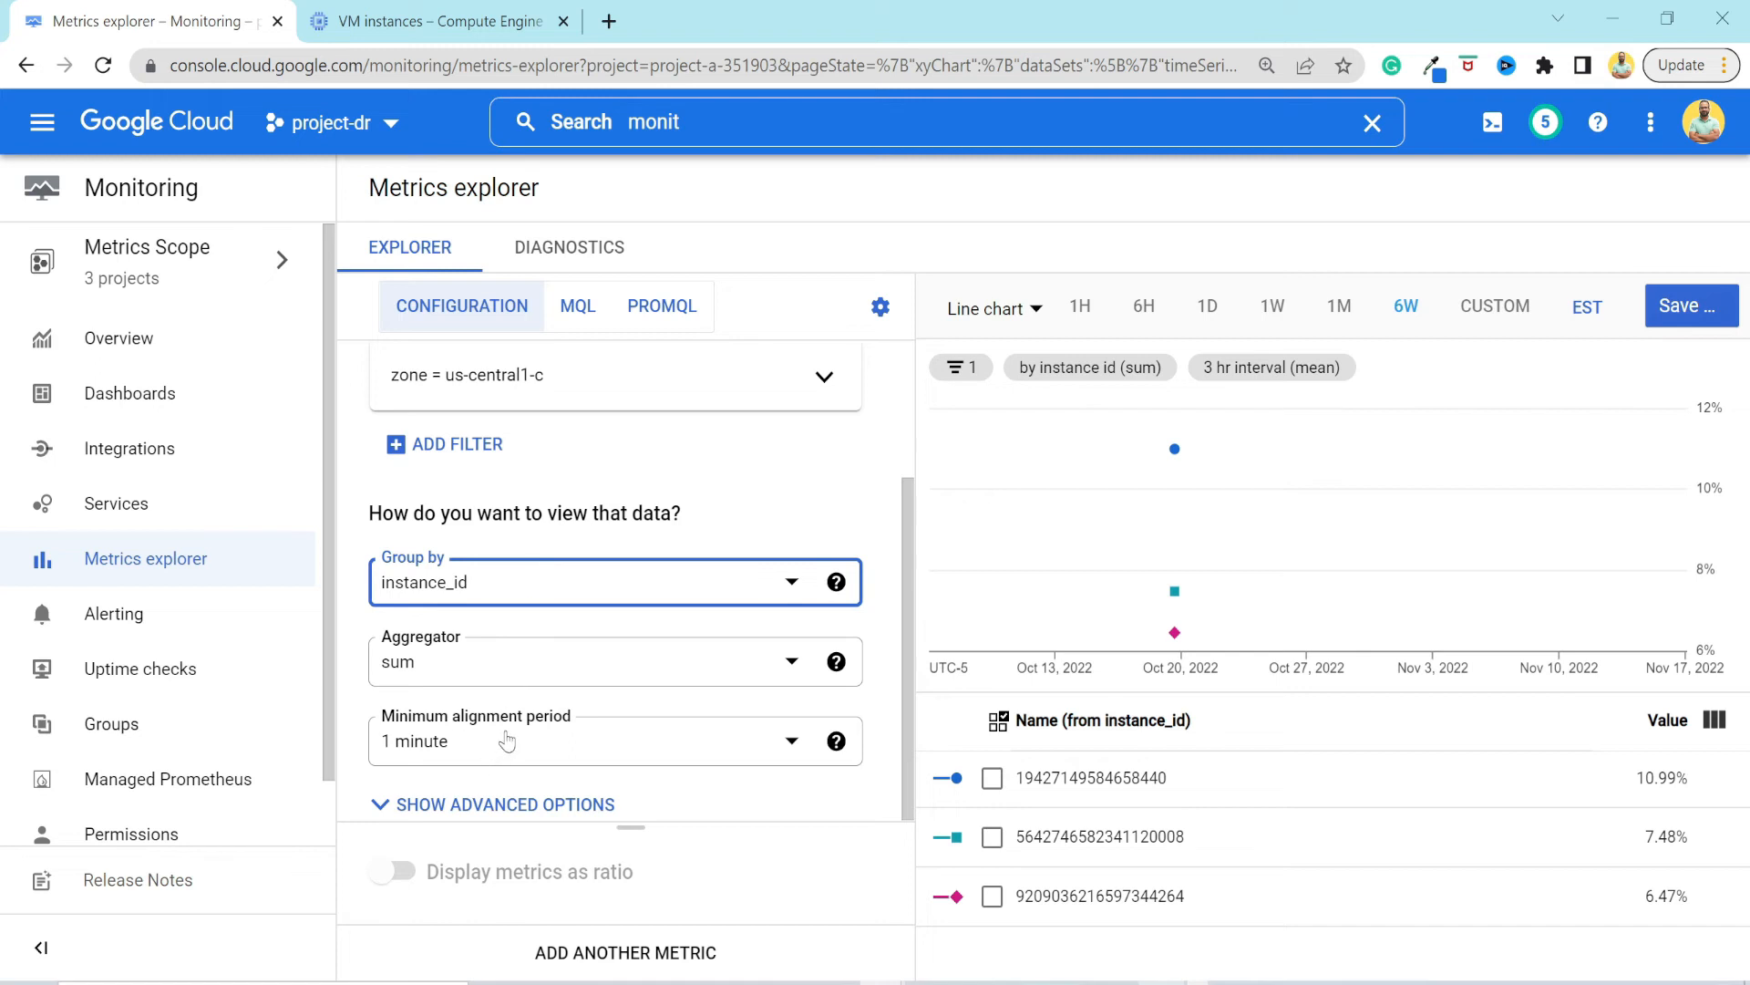
# Set the minimum alignment period to 15 minutes and expand the advanced options to review the aligner, Y-axis and legend settings.
pyautogui.click(540, 755)
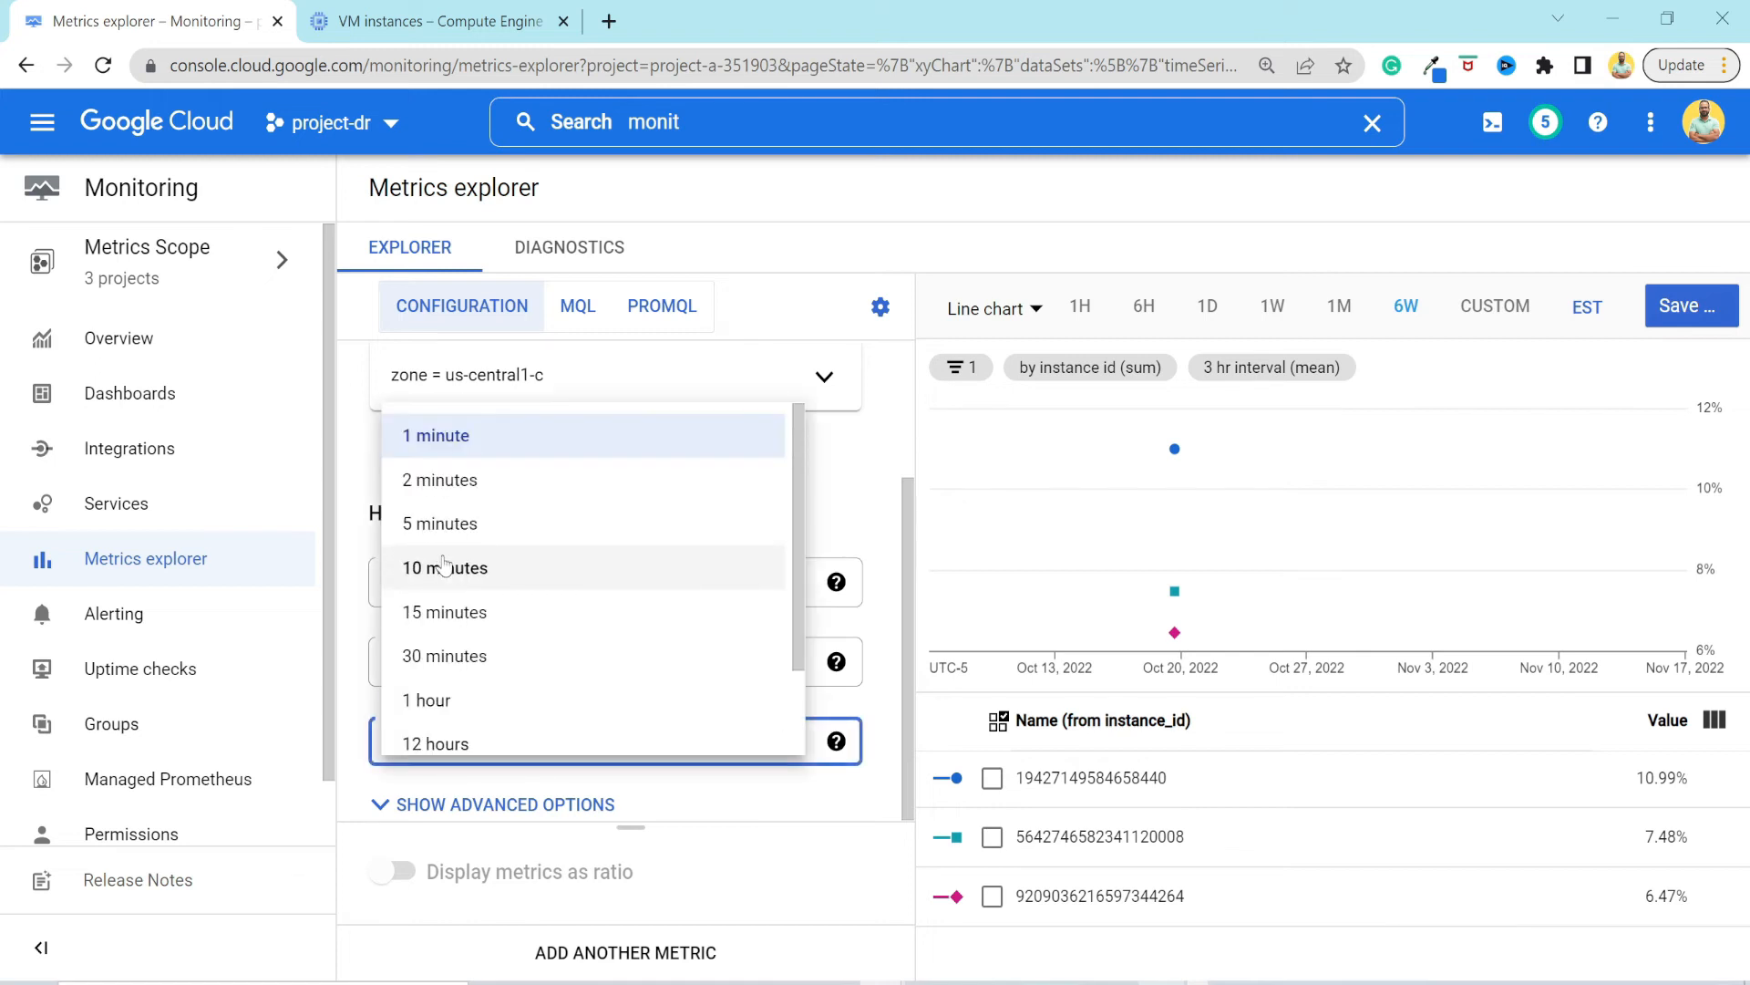
pyautogui.click(456, 627)
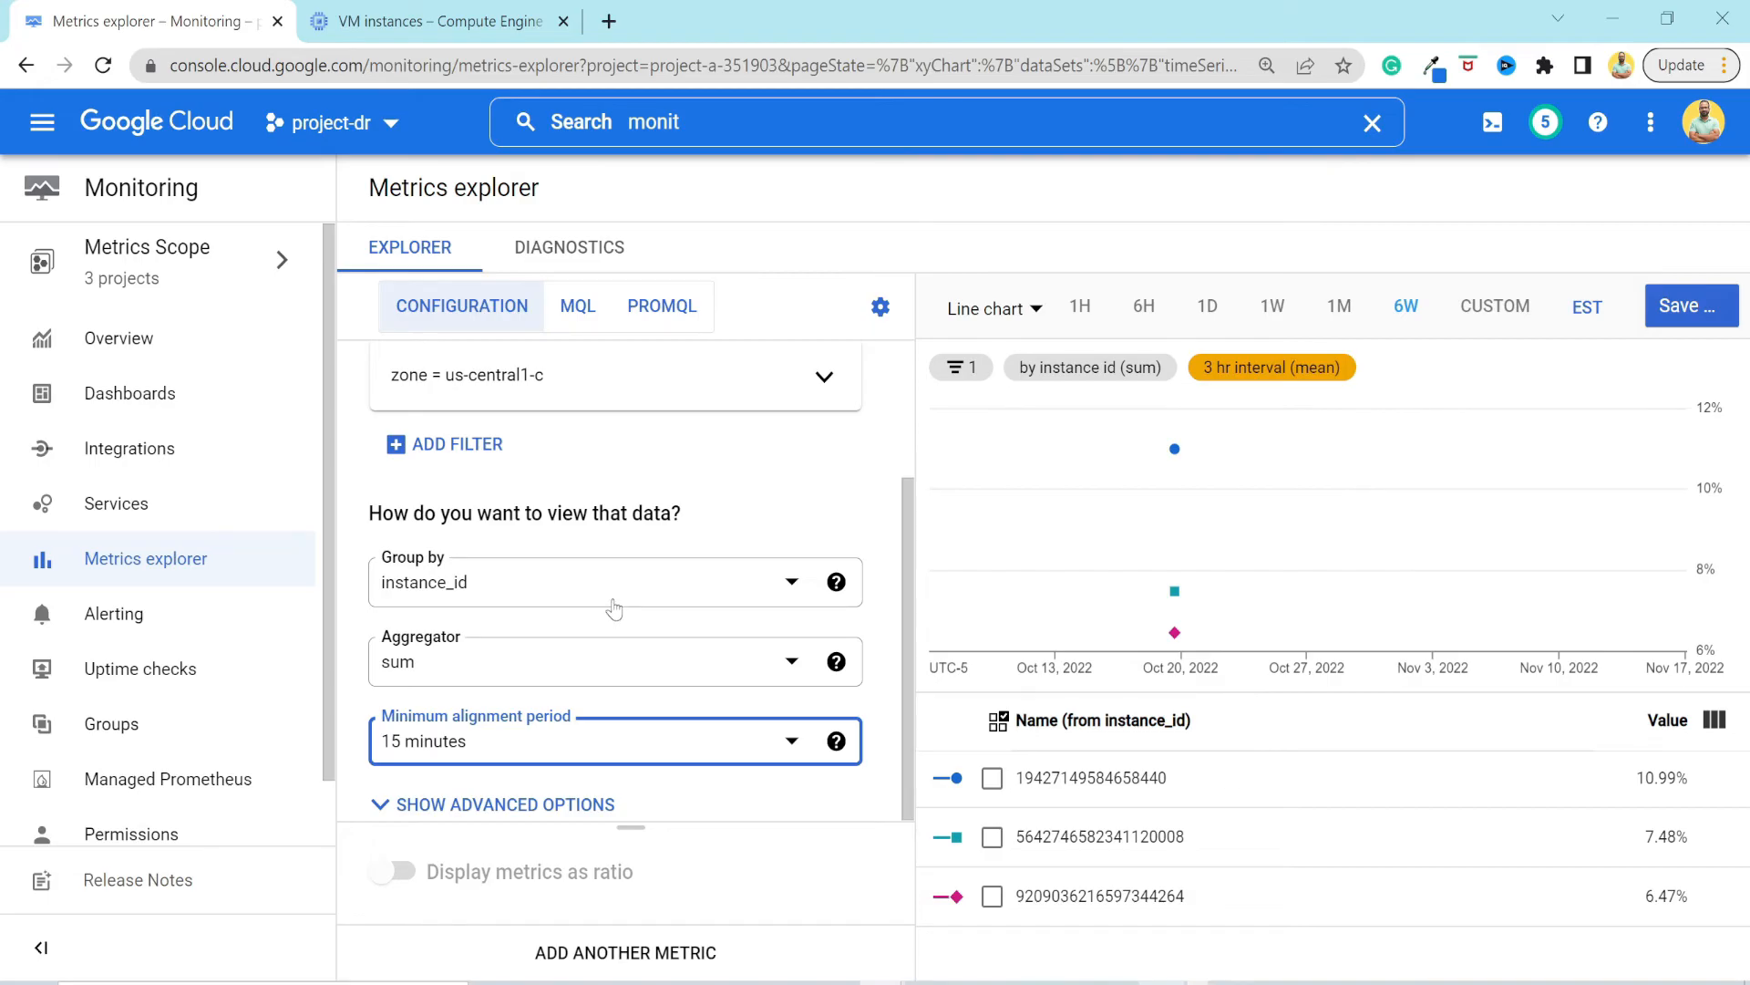
pyautogui.click(566, 807)
pyautogui.scroll(-5, 624, 588)
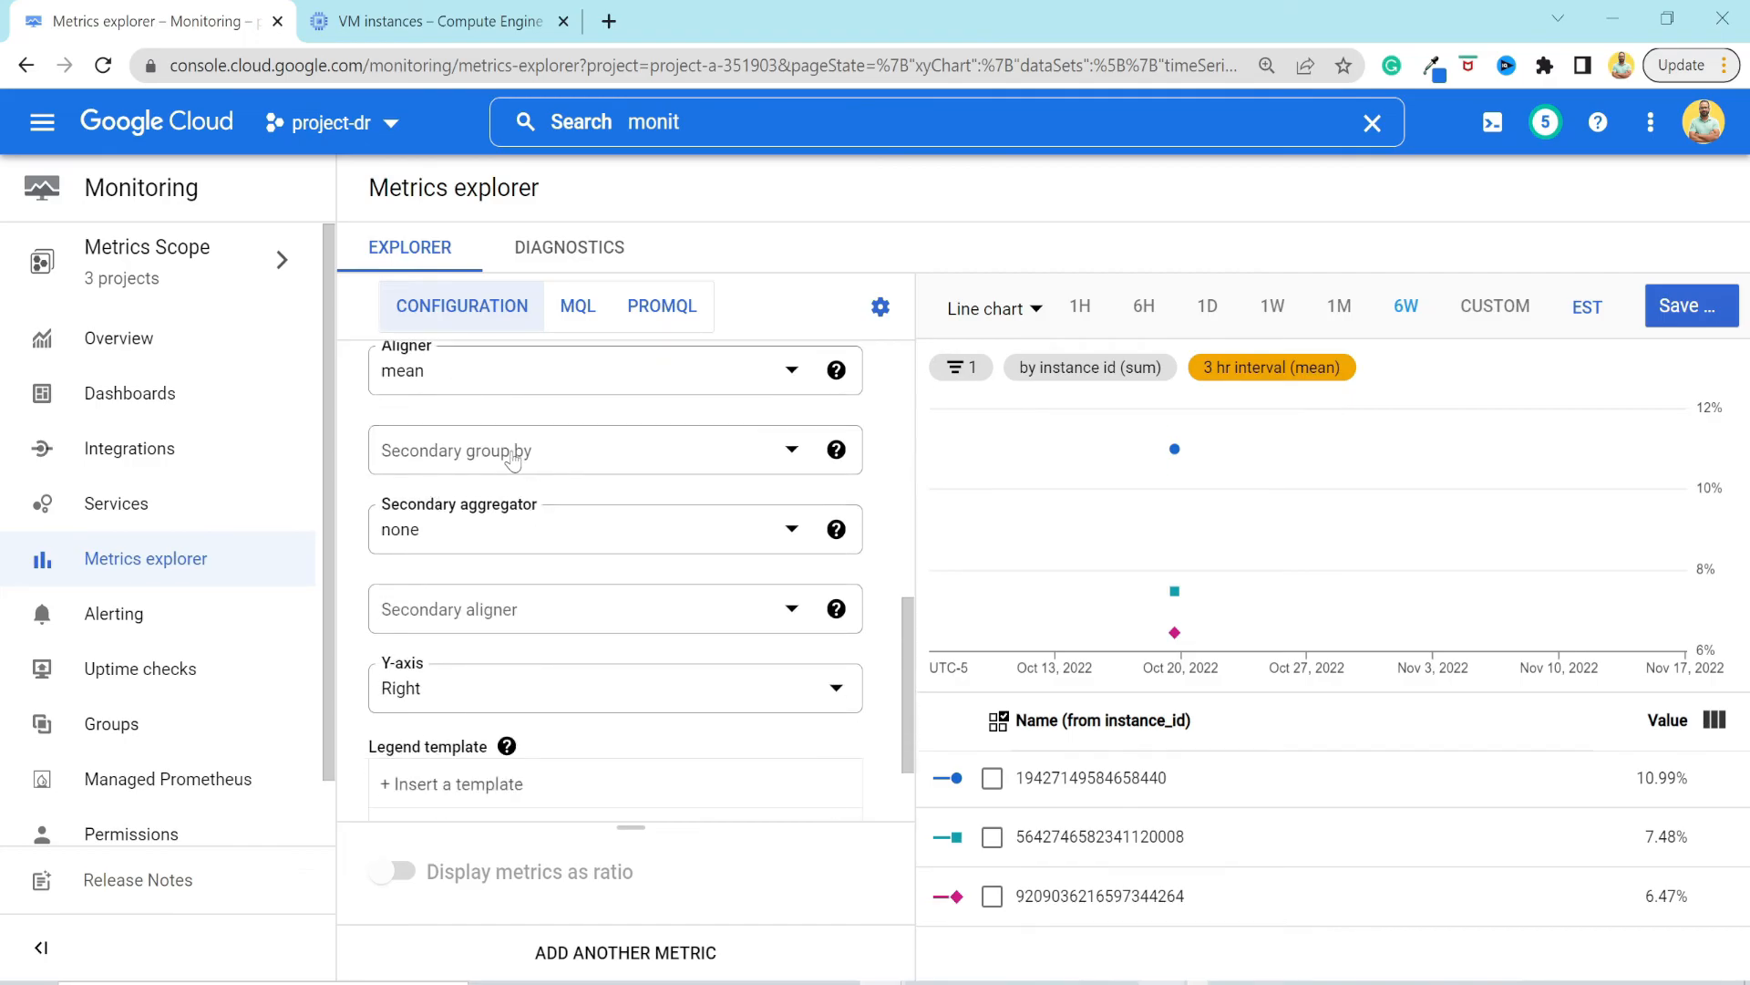
pyautogui.scroll(-2, 614, 583)
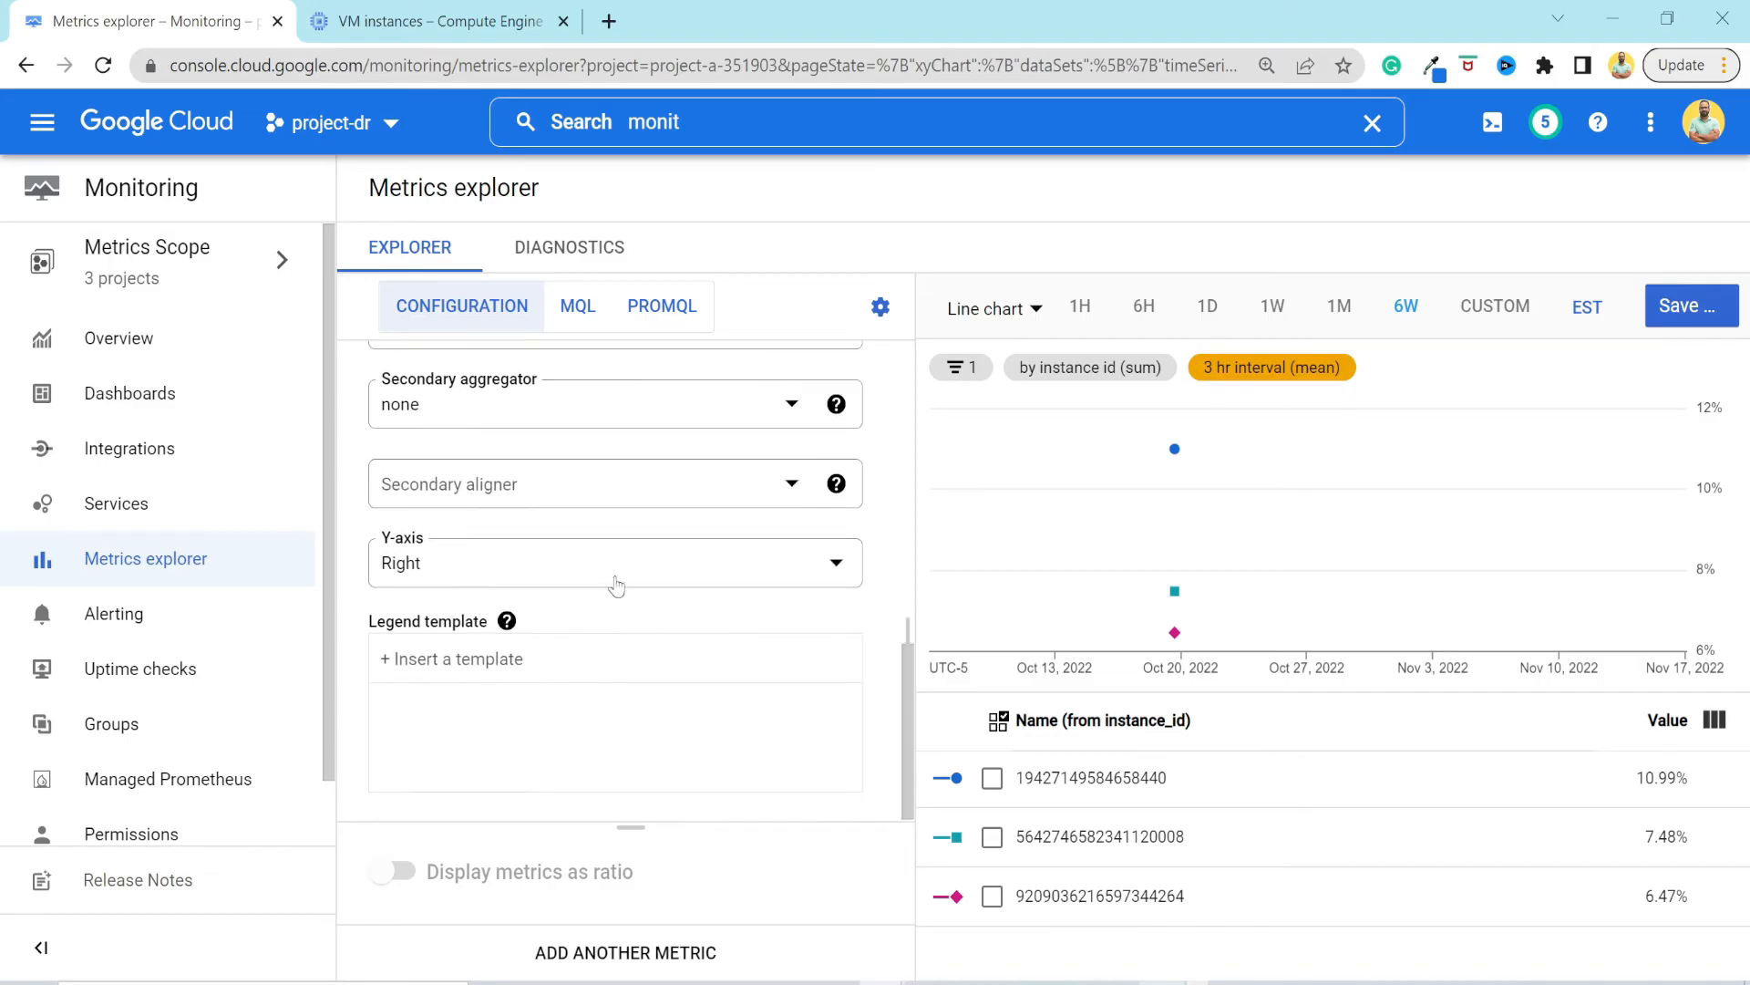
pyautogui.scroll(8, 625, 642)
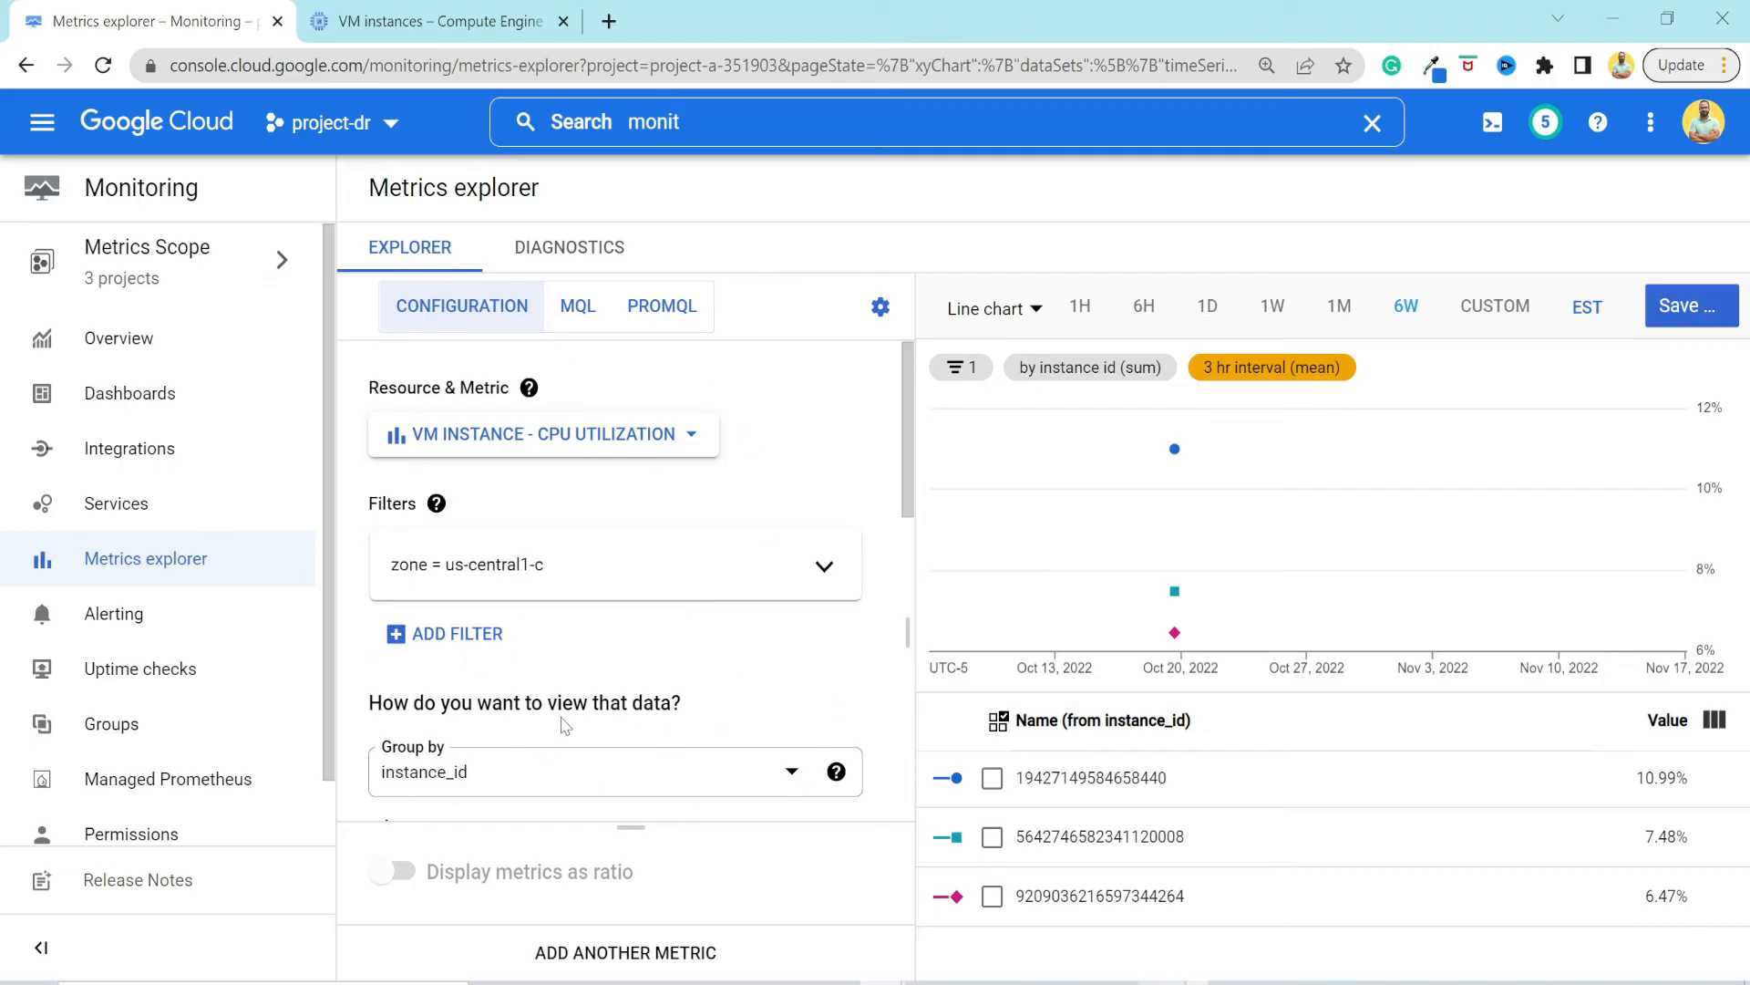
# Show the chart's query in MQL and examine its resource, metric, zone filter, interval and grouping clauses.
pyautogui.click(584, 313)
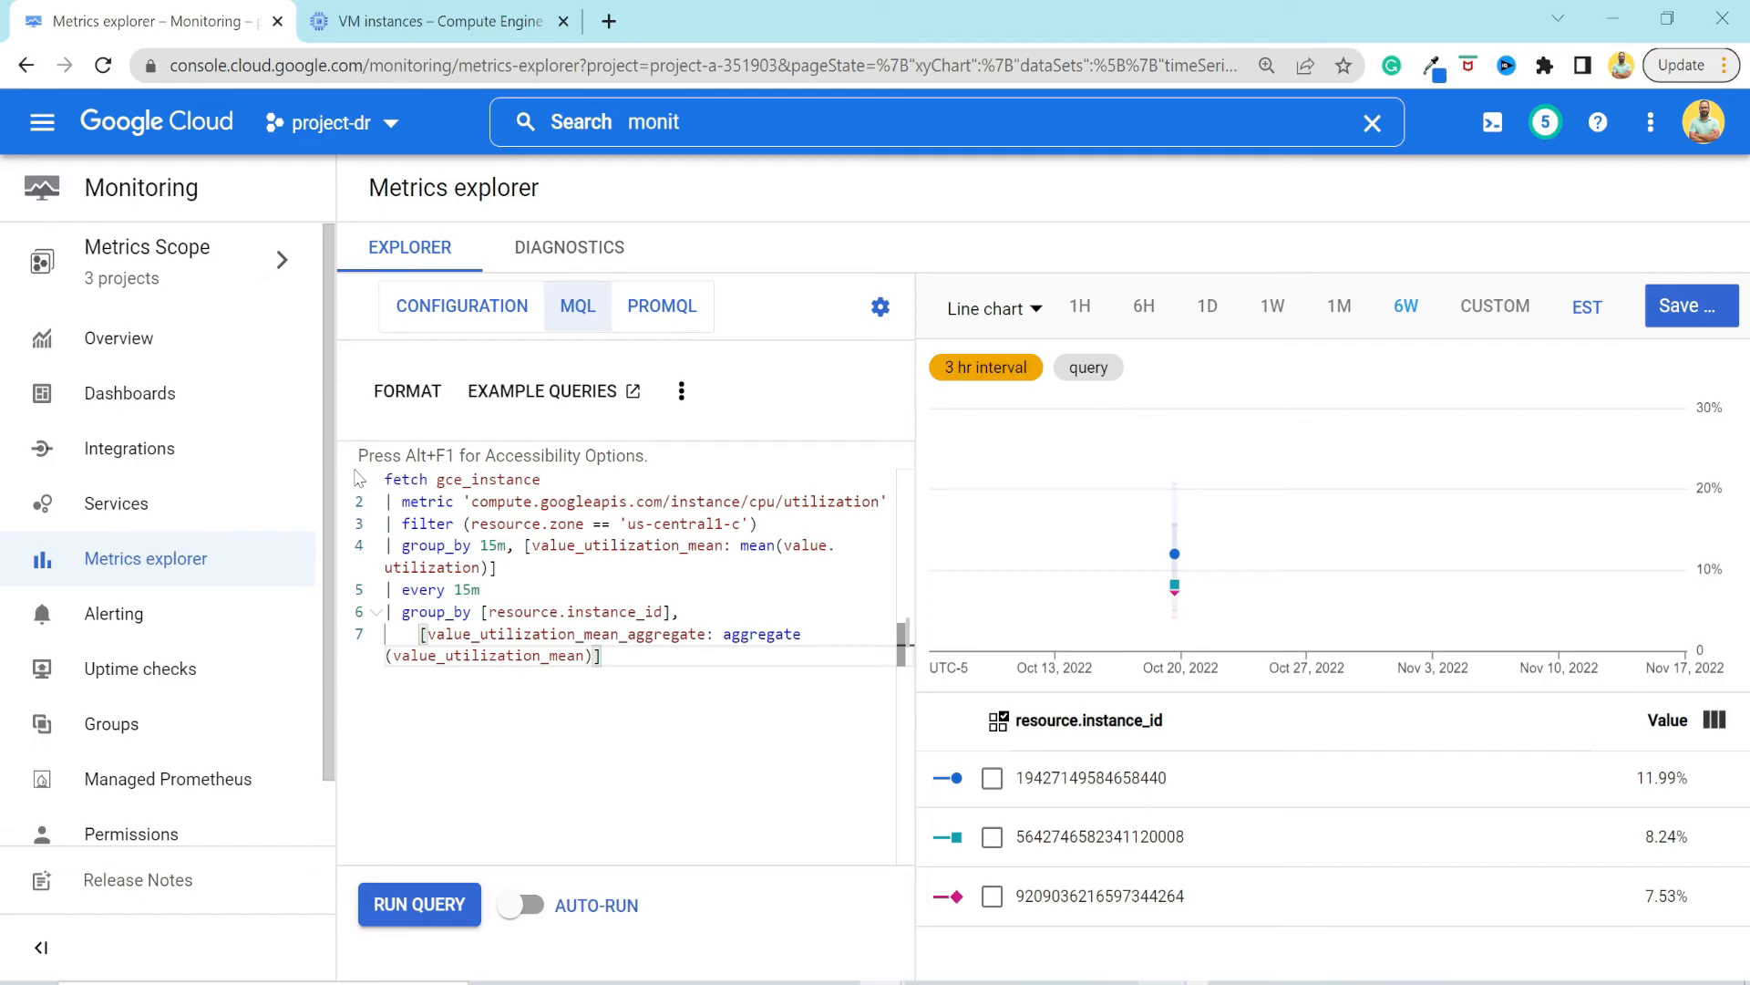
pyautogui.moveTo(437, 479); pyautogui.dragTo(542, 480)
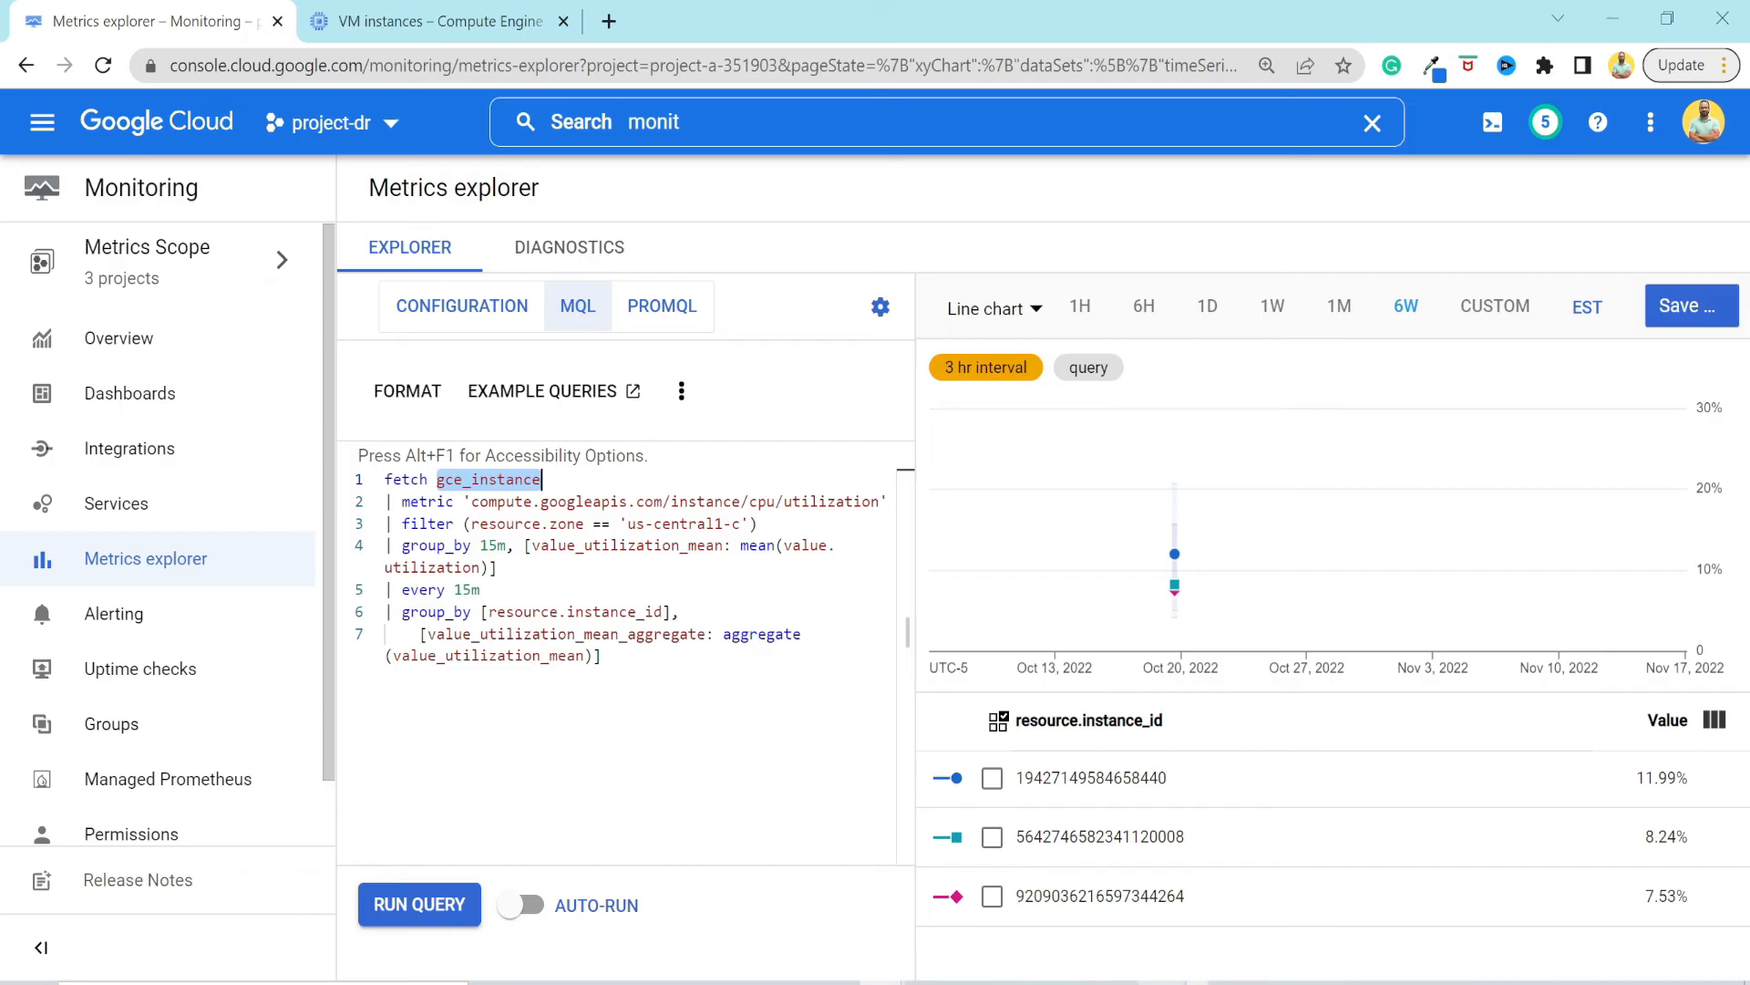
pyautogui.moveTo(464, 502); pyautogui.dragTo(881, 501)
pyautogui.moveTo(471, 523); pyautogui.dragTo(747, 523)
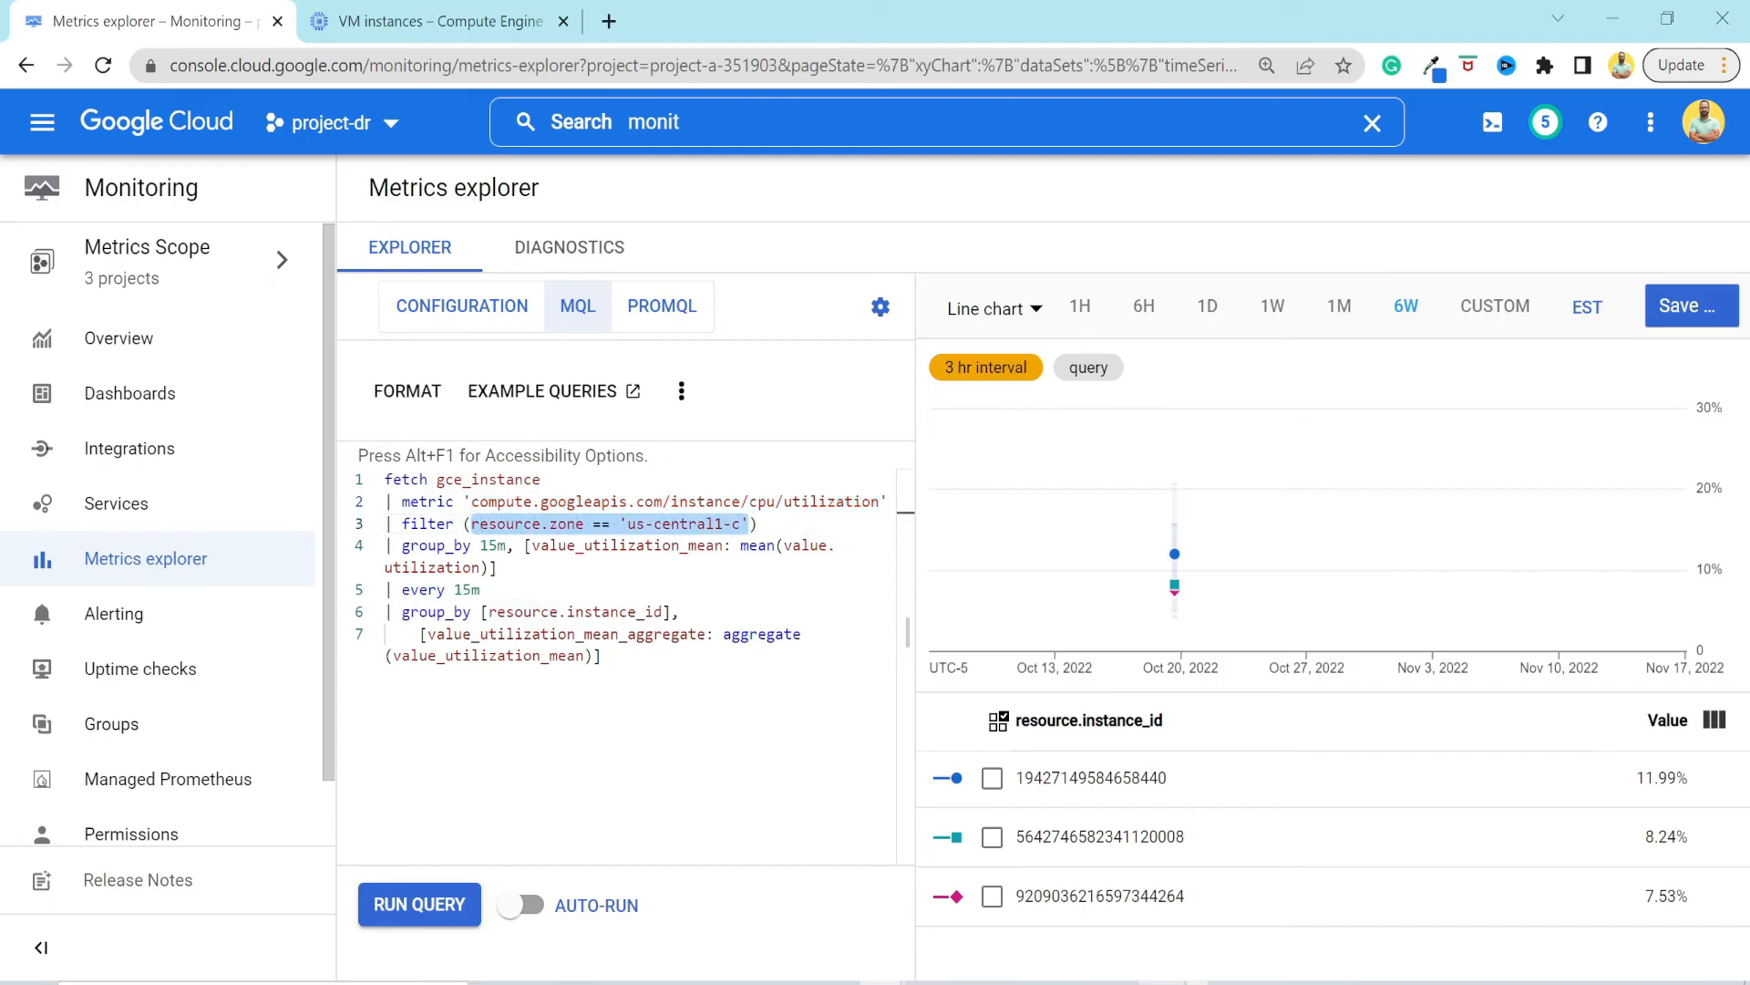
pyautogui.click(499, 567)
pyautogui.moveTo(464, 546); pyautogui.dragTo(480, 589)
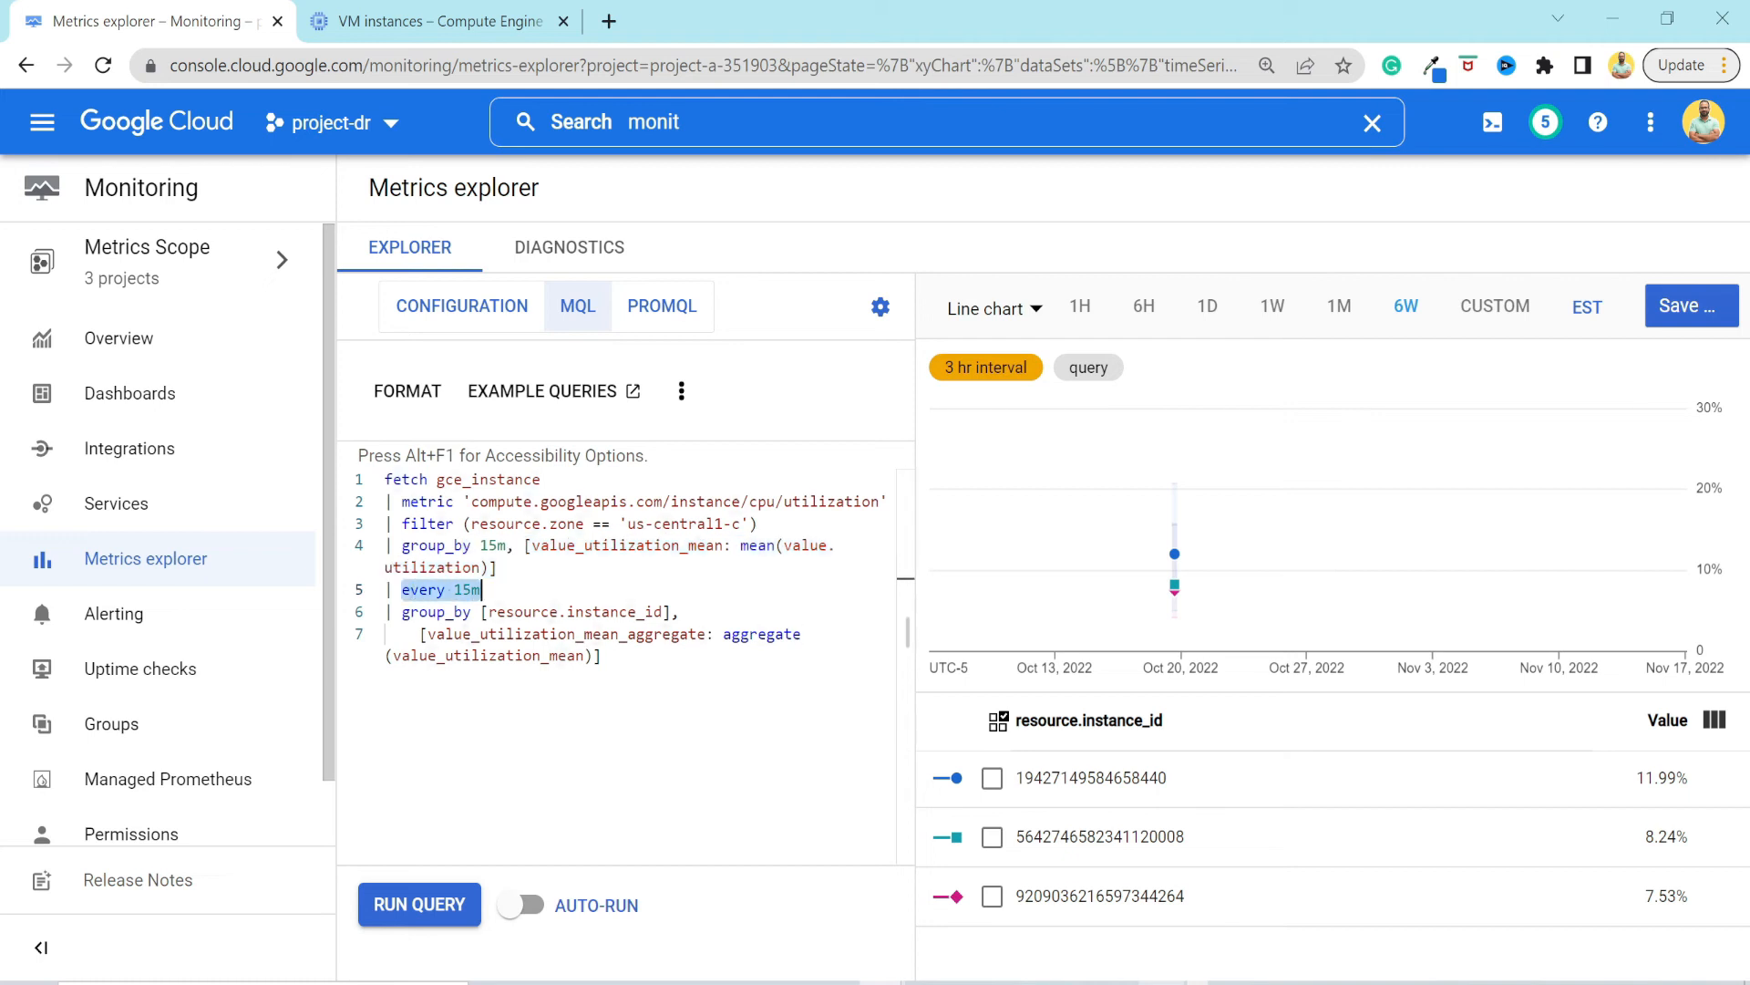
pyautogui.click(602, 656)
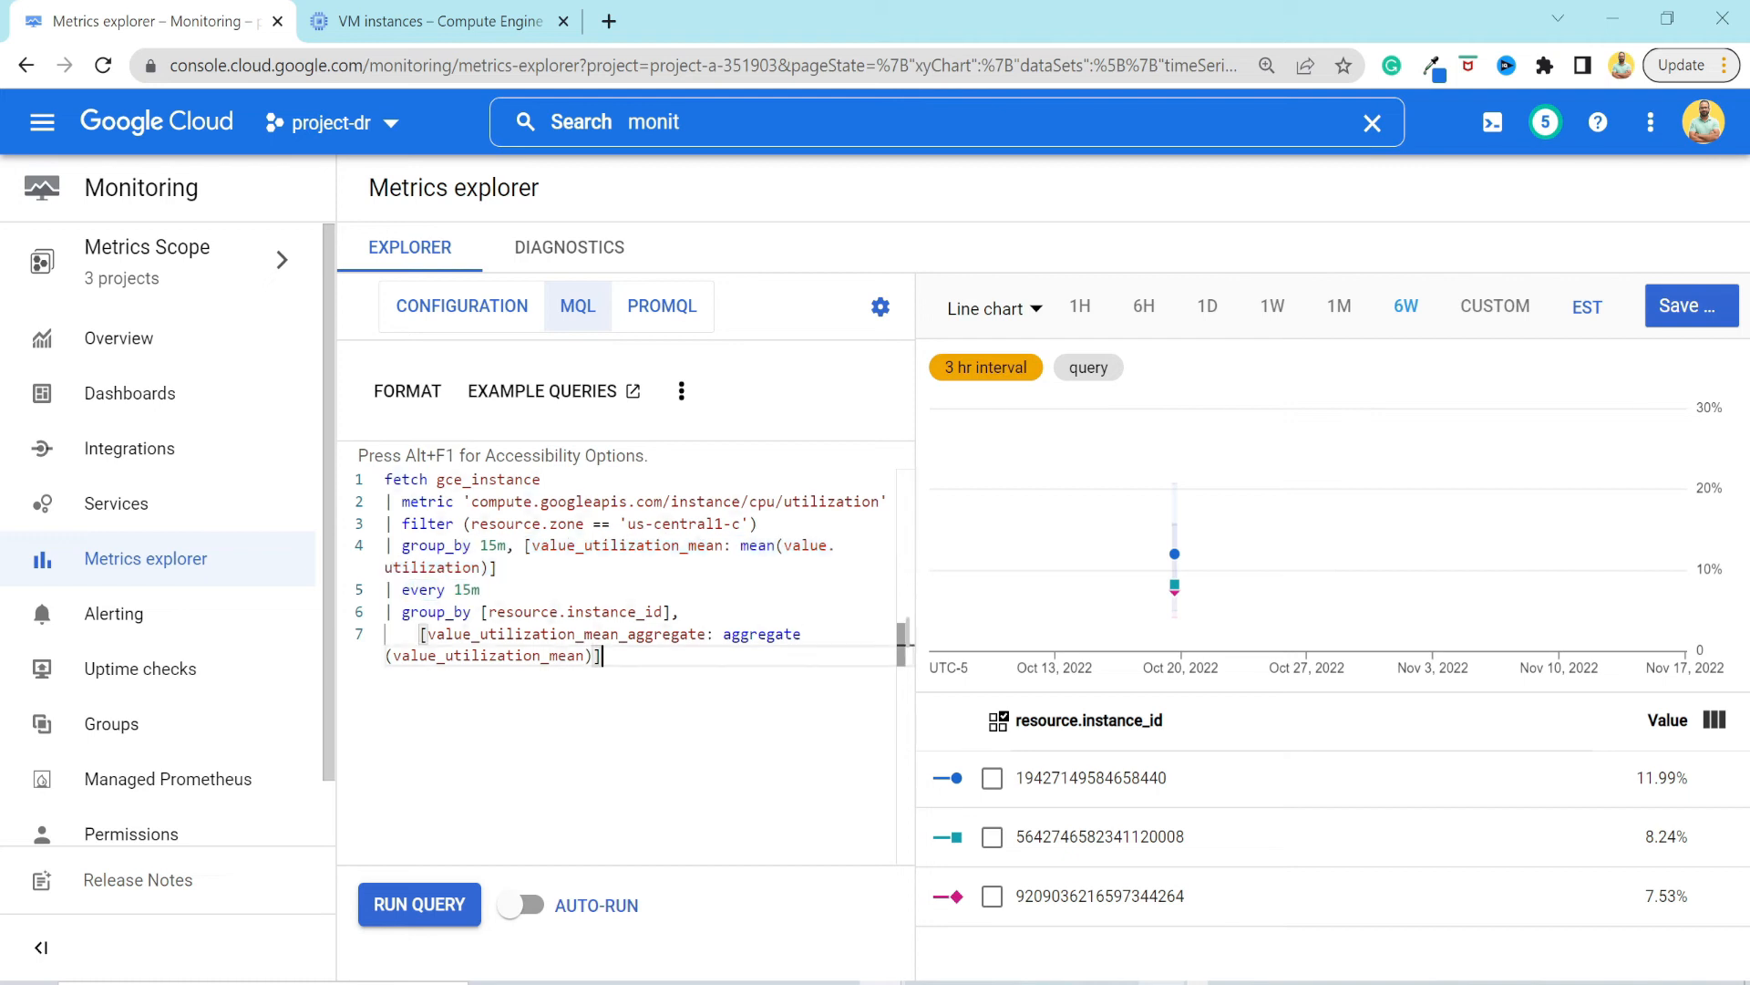
pyautogui.moveTo(603, 655); pyautogui.dragTo(394, 612)
pyautogui.click(603, 655)
# Open Alerting and review its summary, incidents, snoozes and policies sections.
pyautogui.click(123, 634)
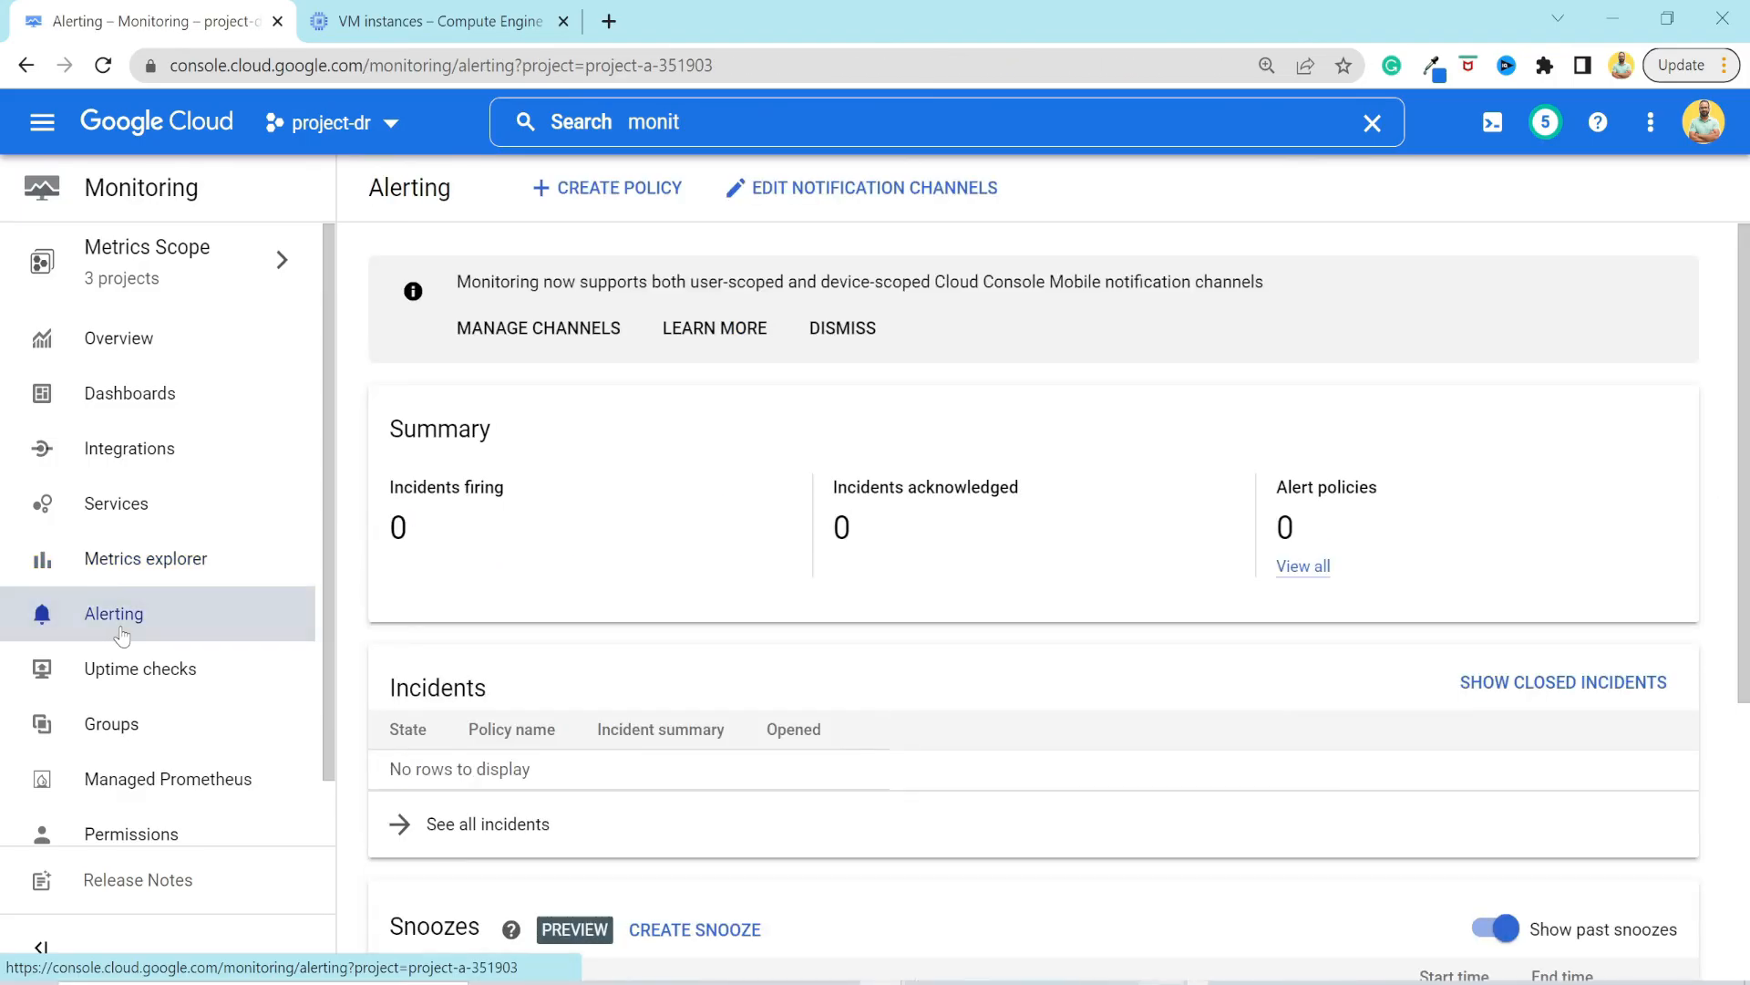
pyautogui.scroll(-5, 772, 640)
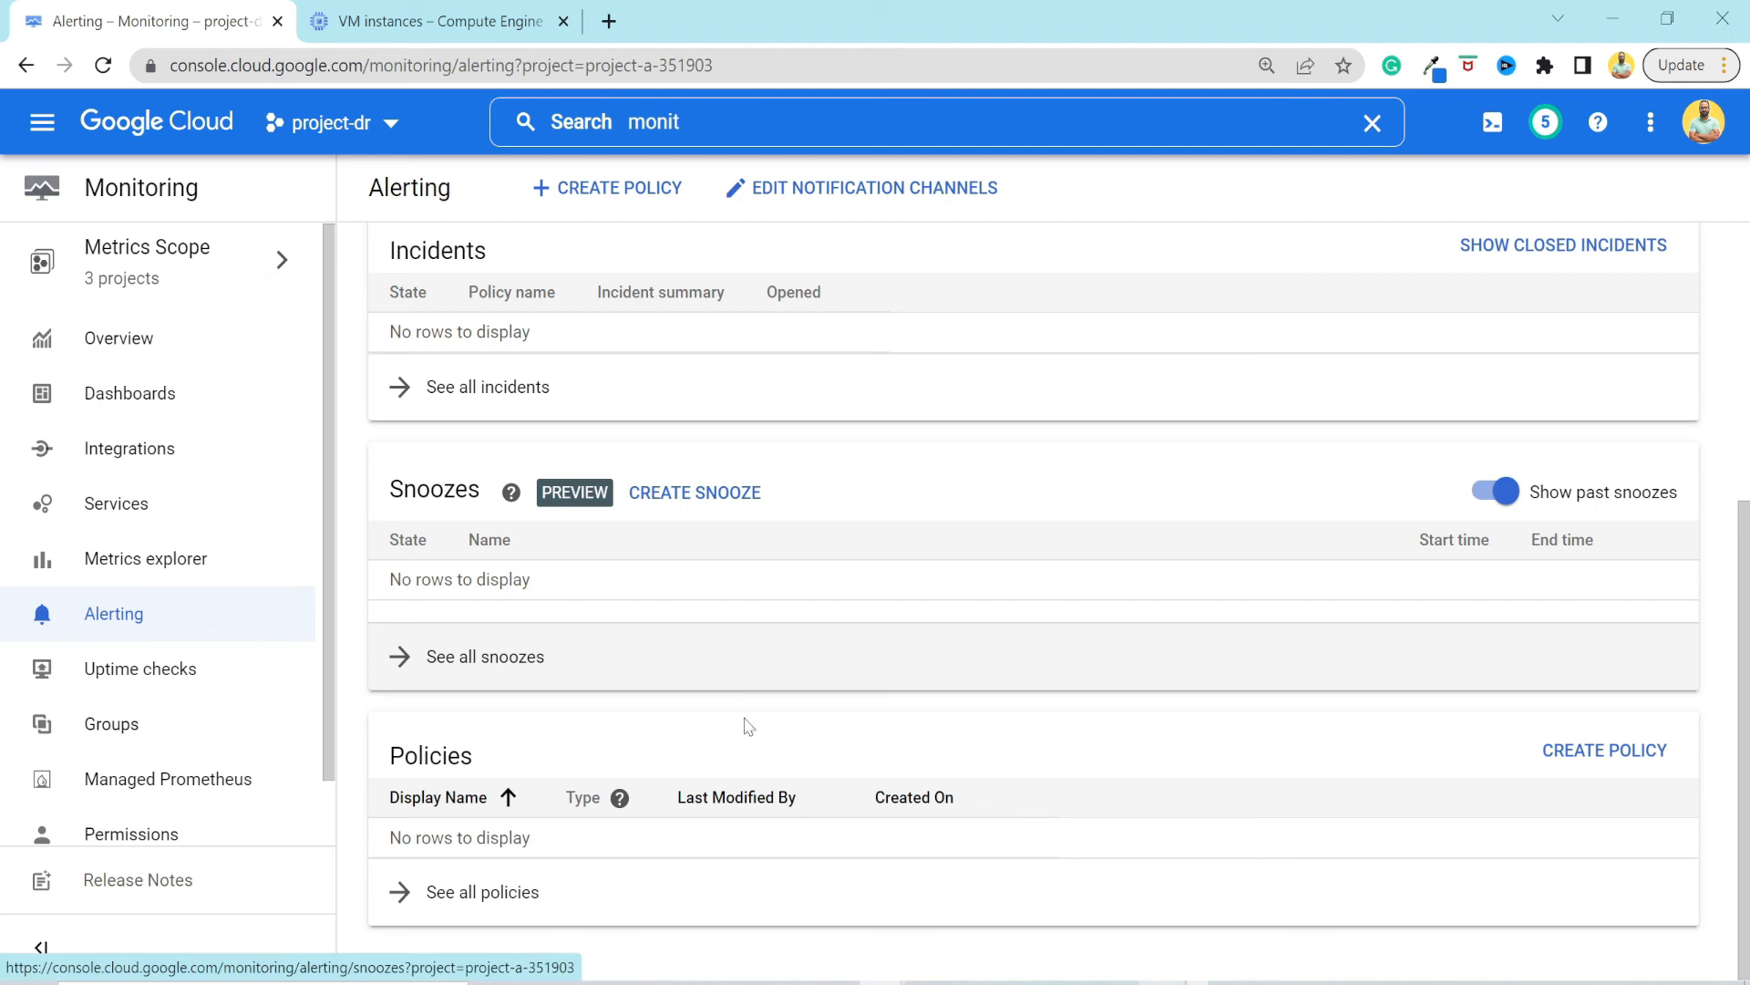
pyautogui.scroll(5, 746, 723)
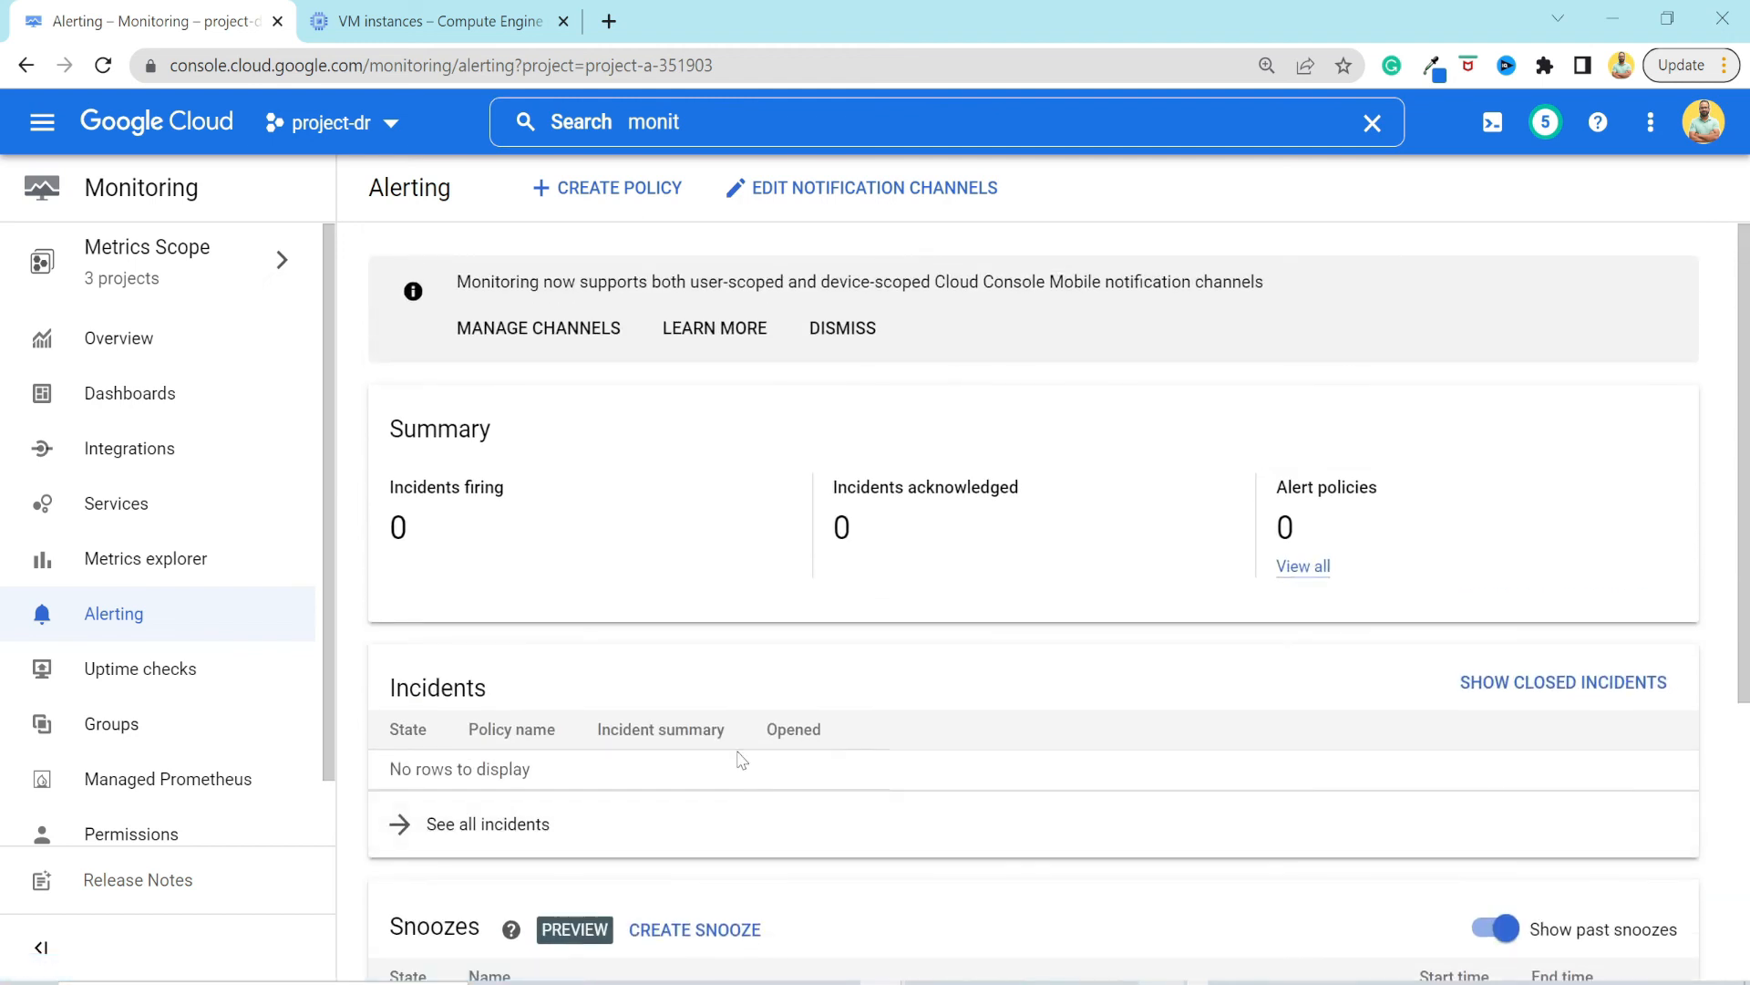
pyautogui.scroll(-3, 739, 620)
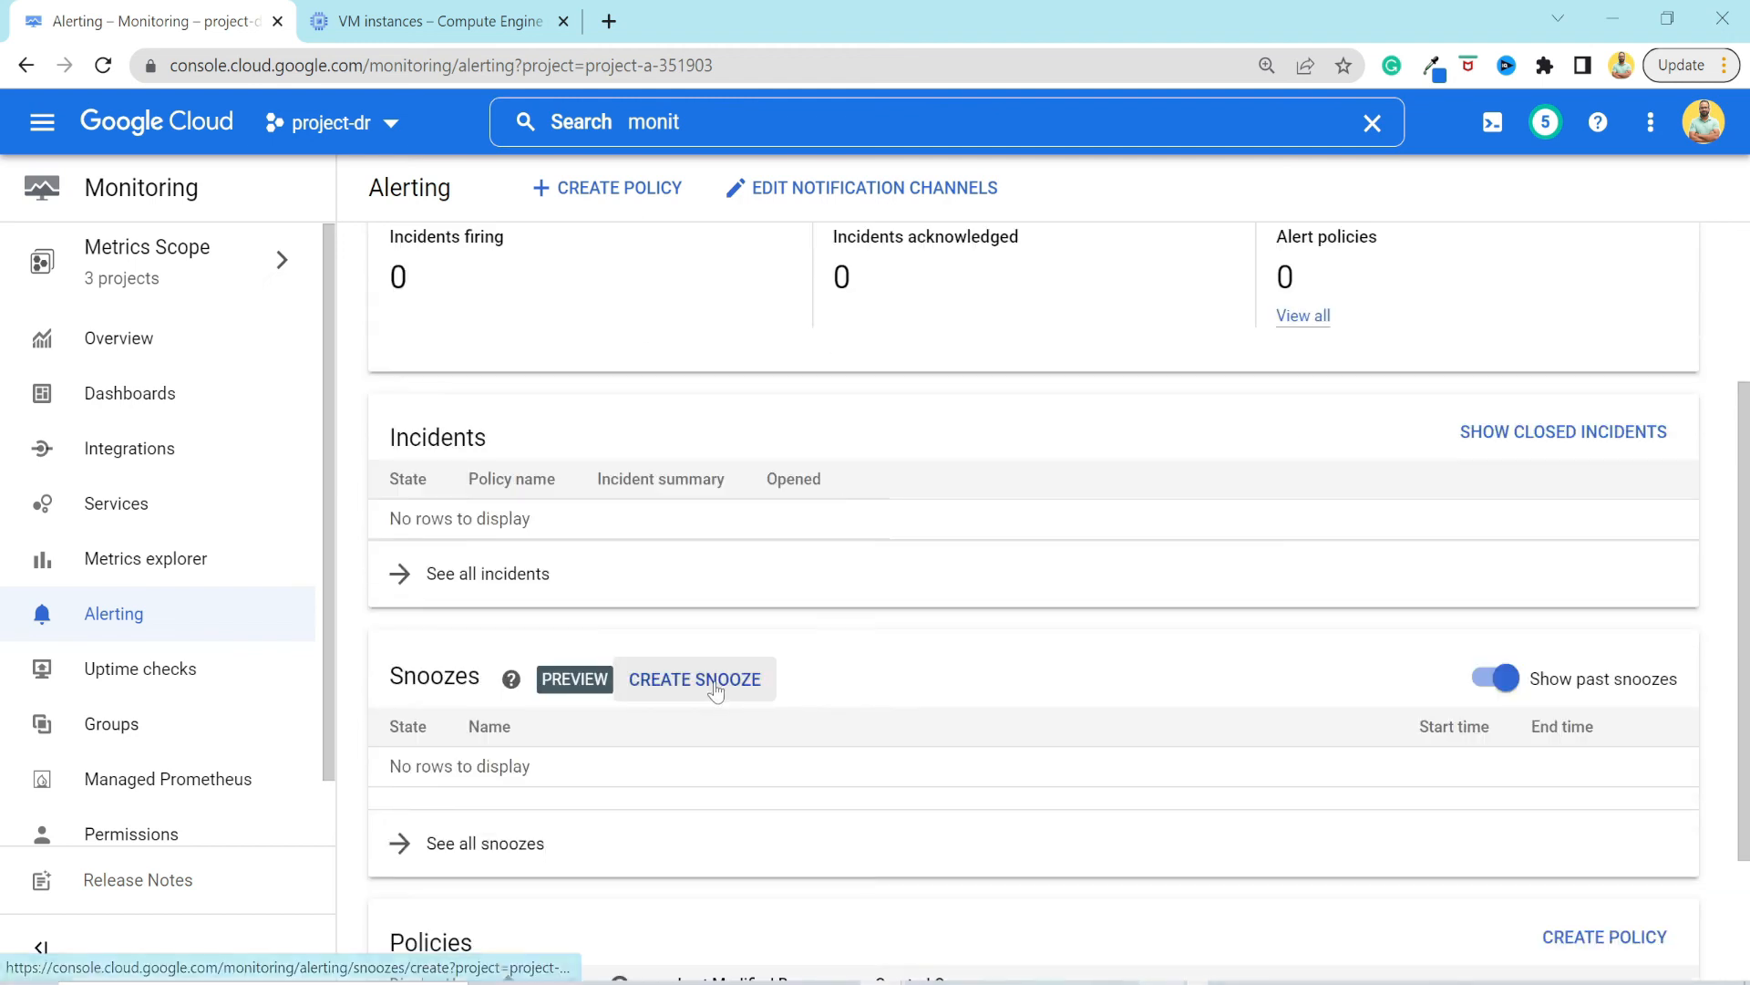
pyautogui.scroll(2, 795, 695)
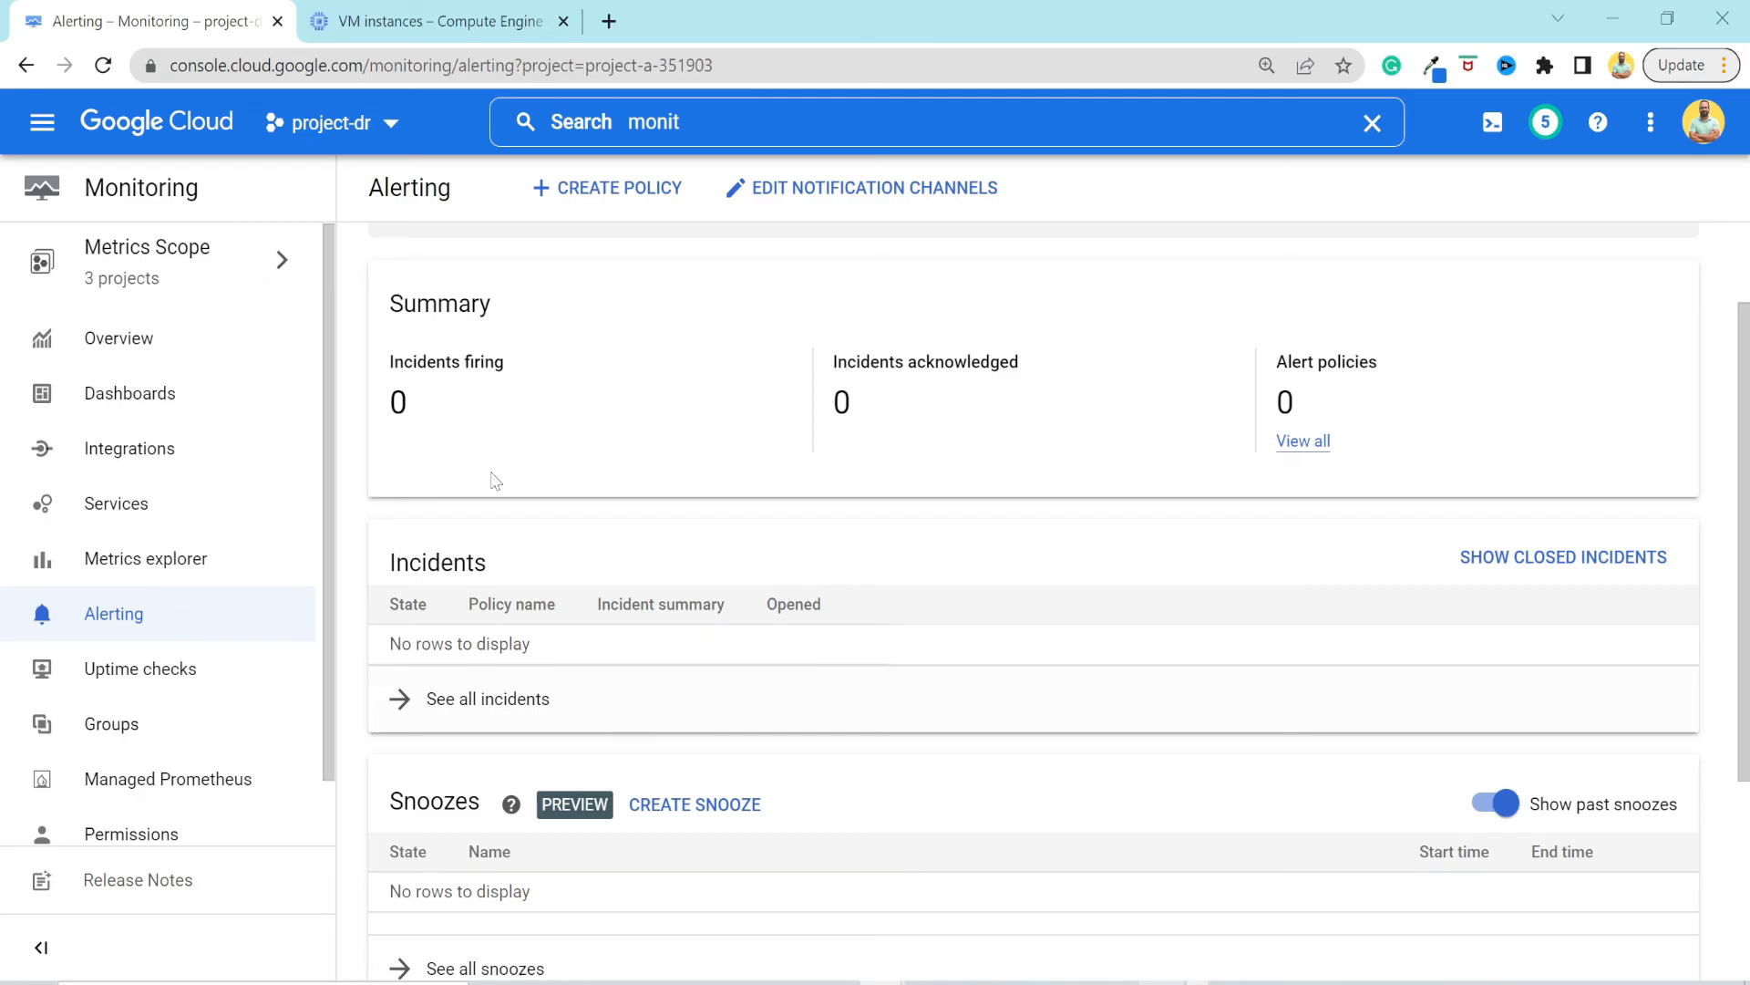
pyautogui.scroll(-2, 599, 658)
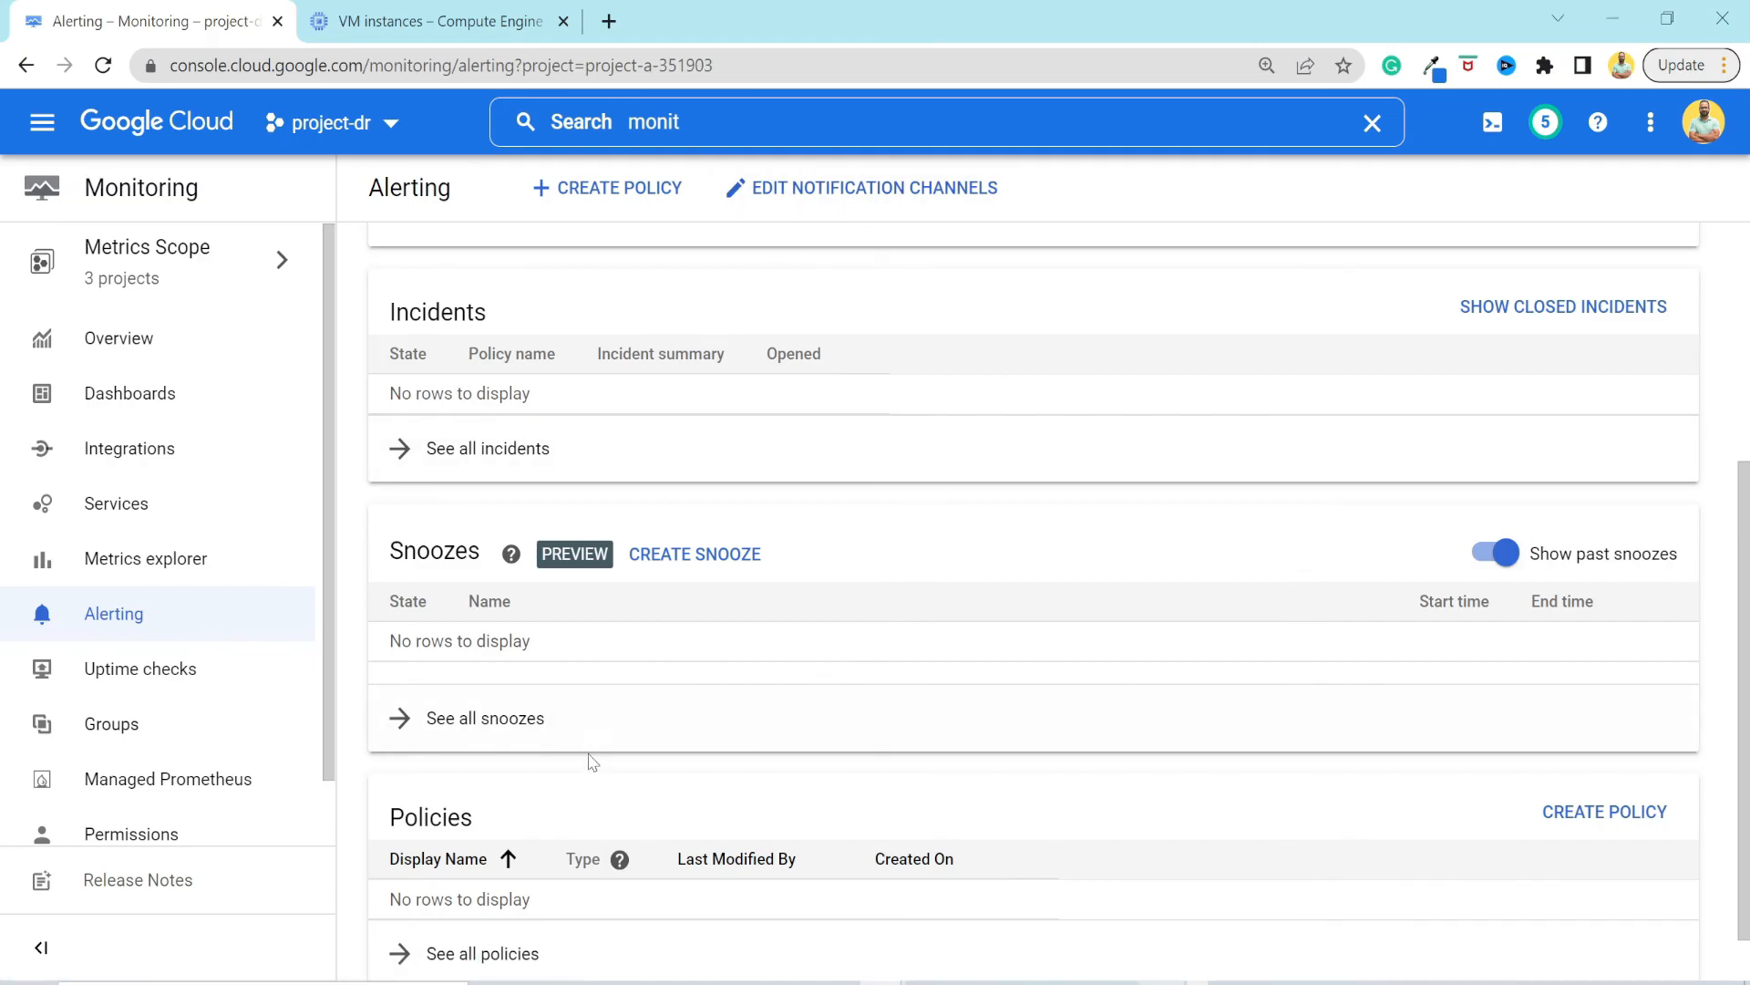
# Start creating an uptime check titled fbdgbfh and continue to its target settings.
pyautogui.click(164, 693)
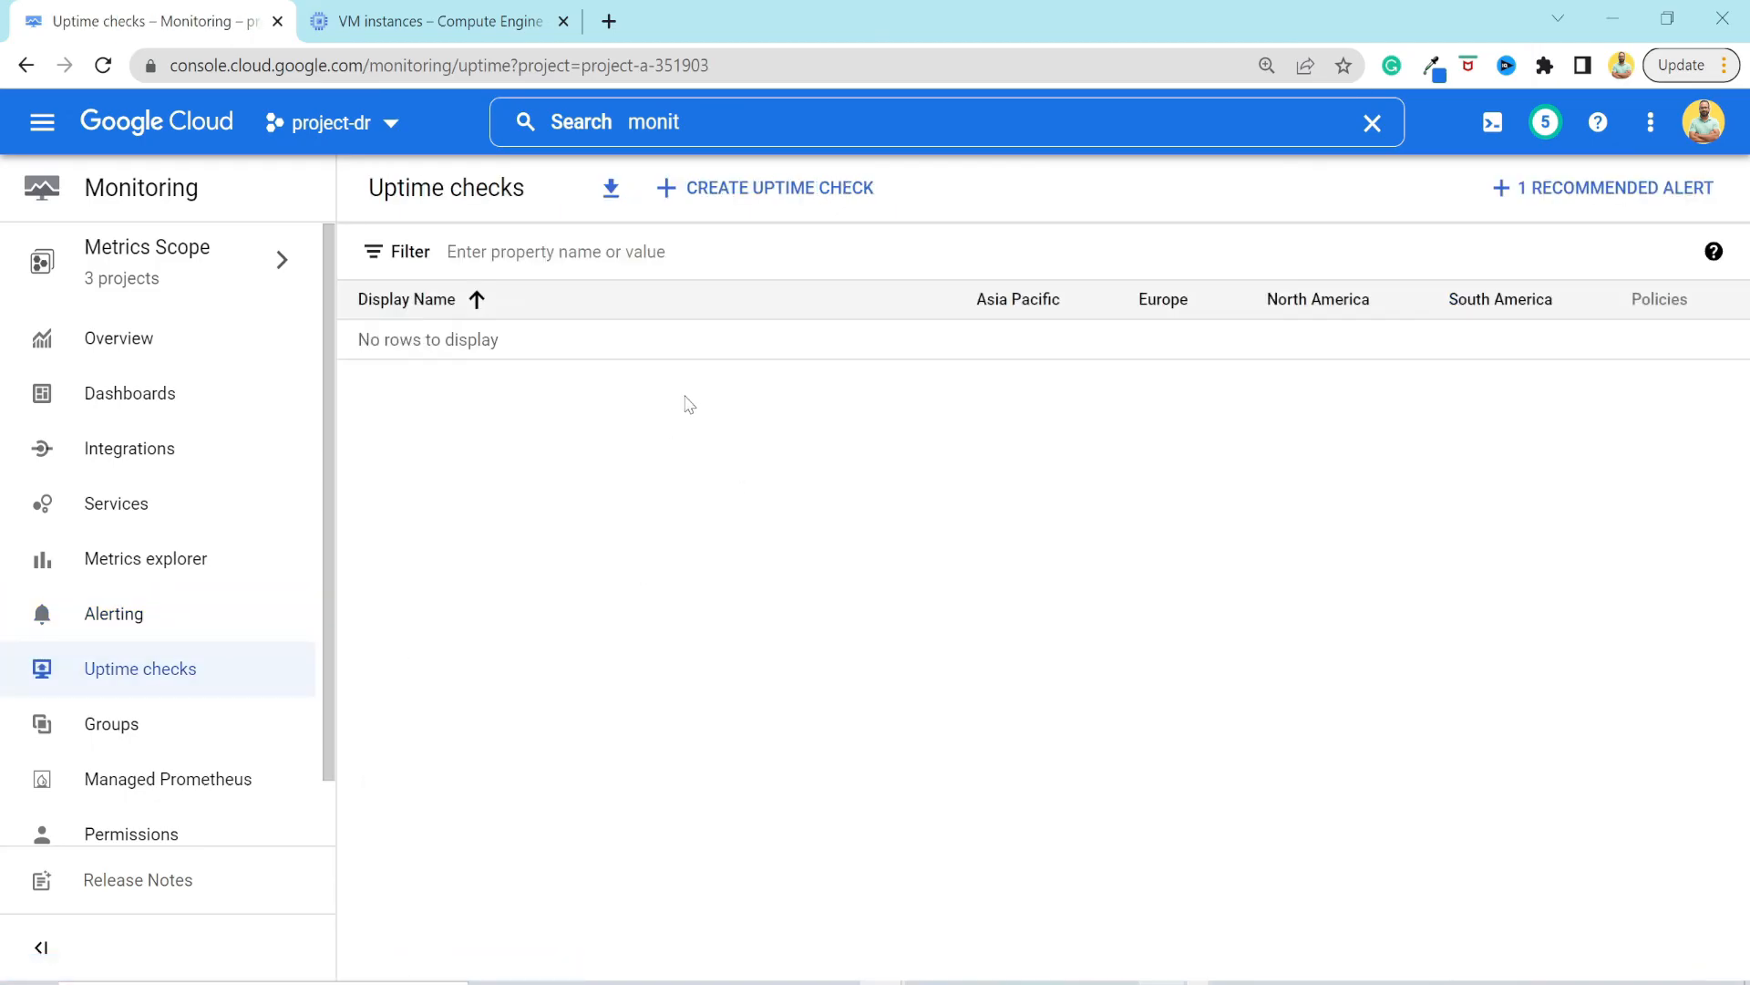
pyautogui.click(769, 188)
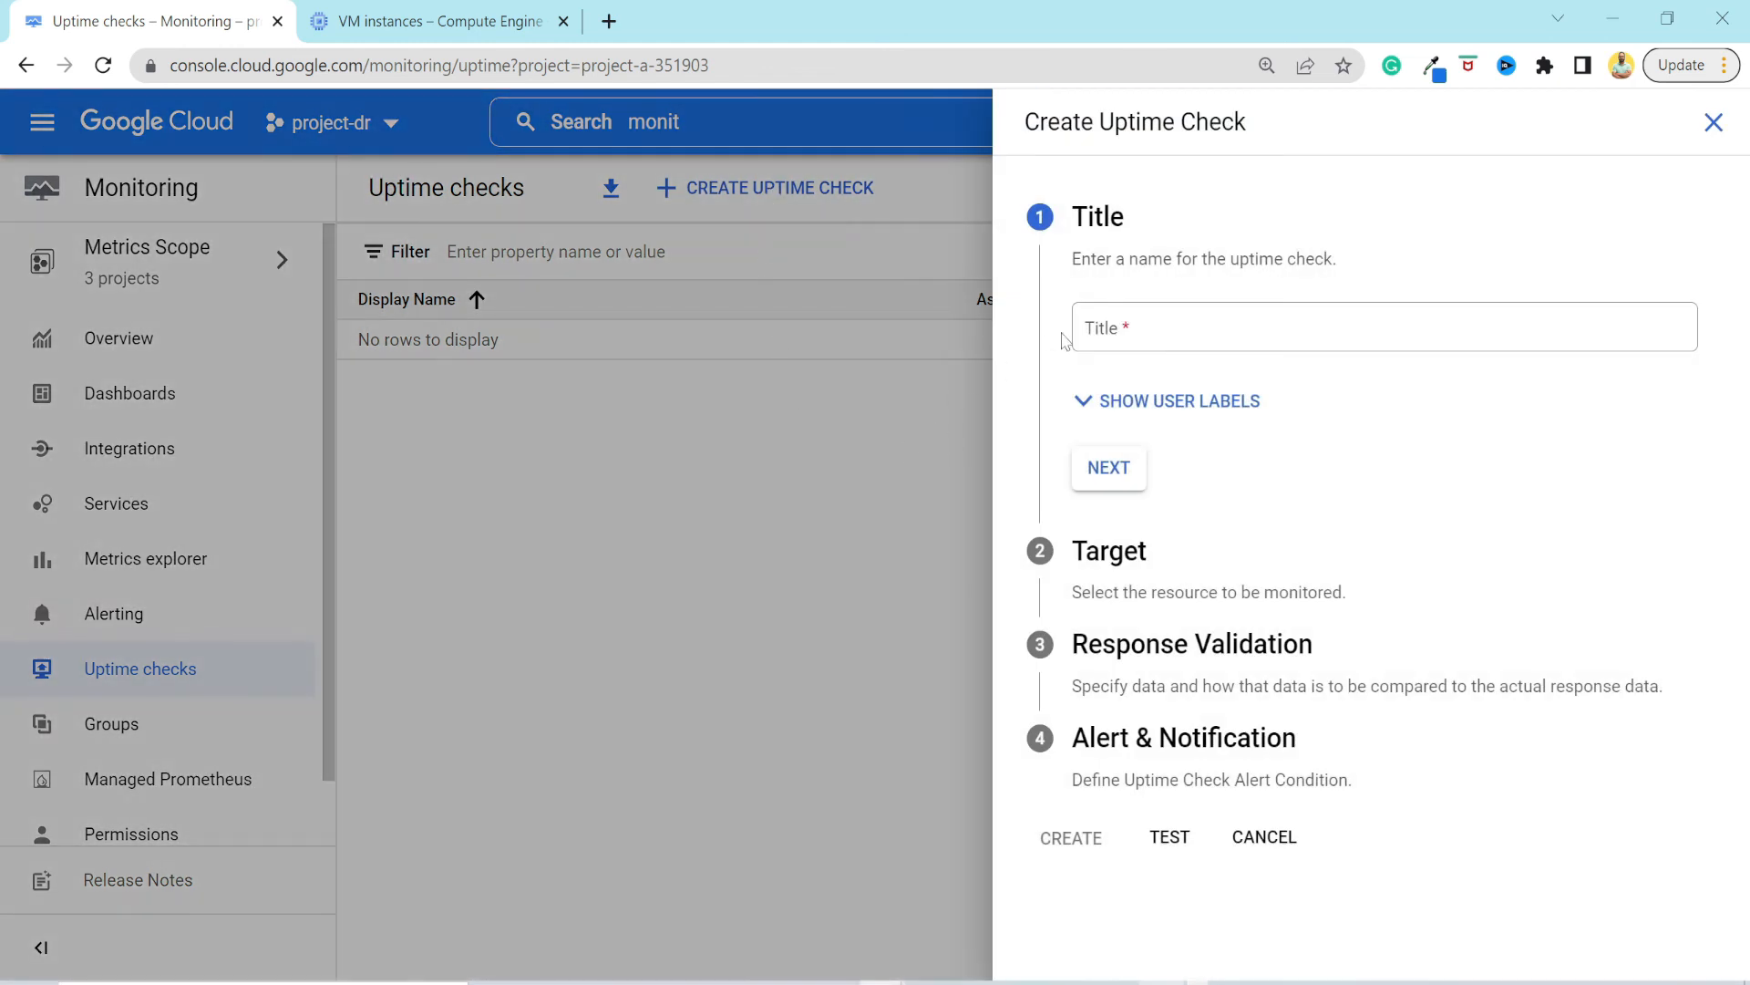
pyautogui.click(1120, 326)
pyautogui.write('fbdgbfh')
pyautogui.click(1109, 467)
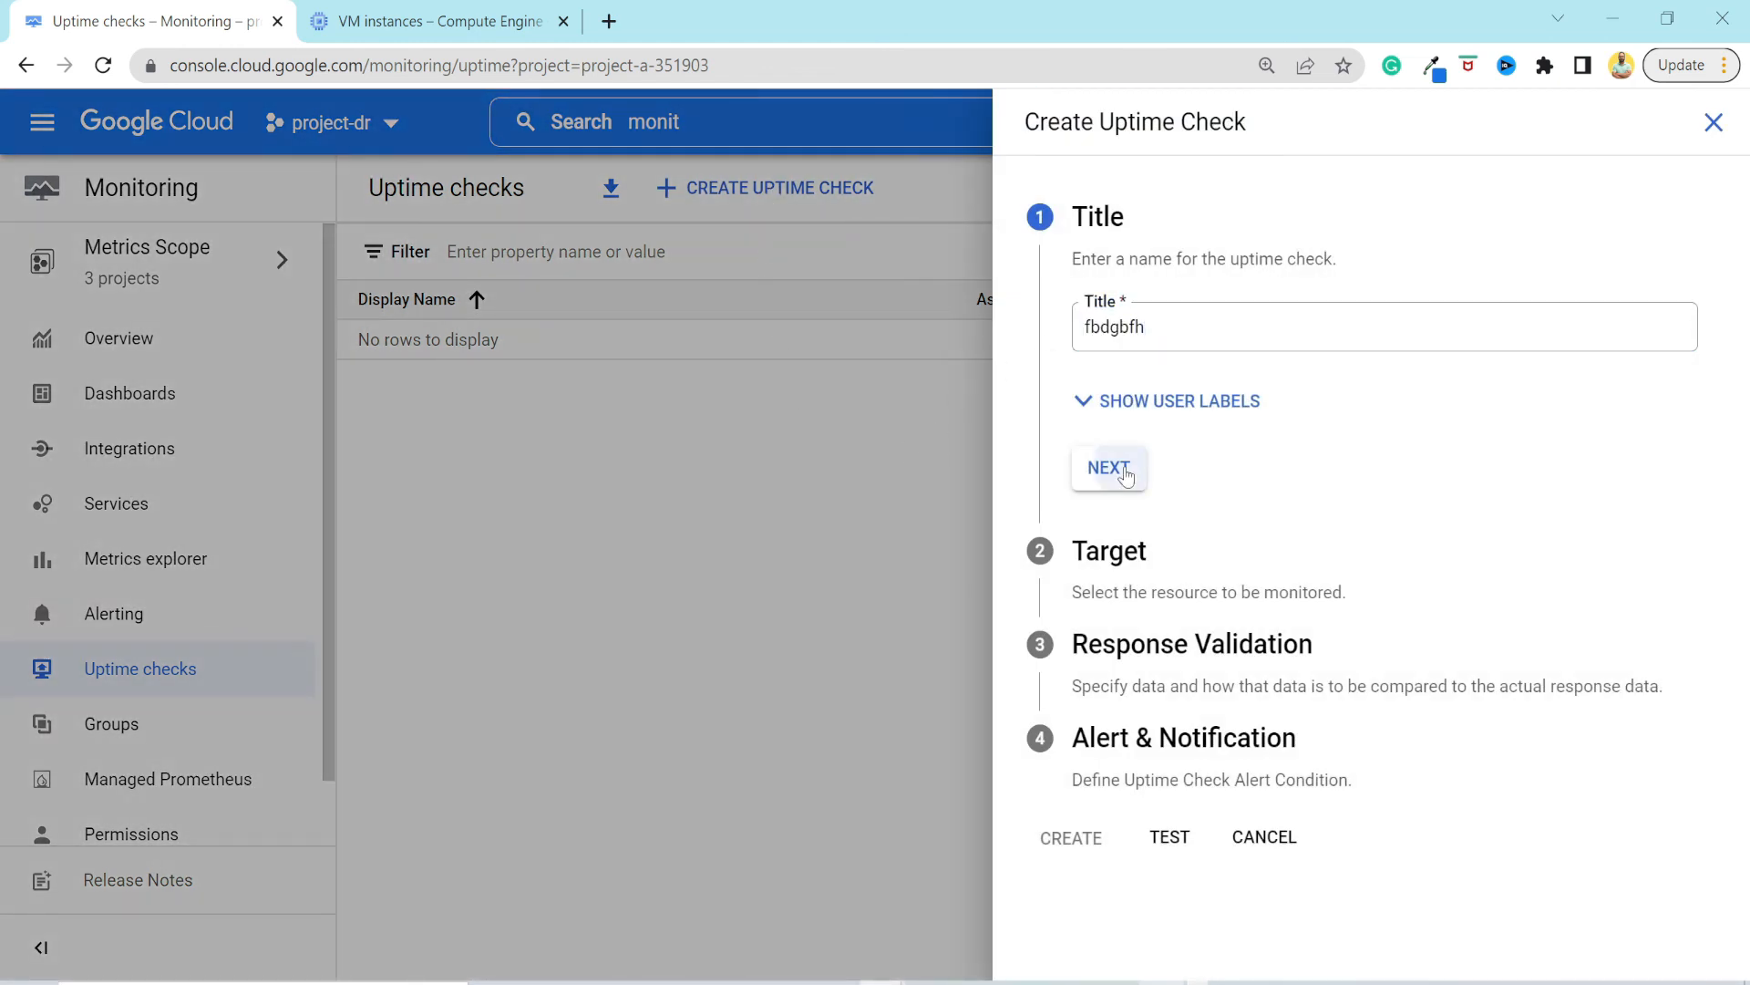
# Set the uptime check target's resource type to Instance and review the options for what it applies to.
pyautogui.scroll(-1, 1208, 534)
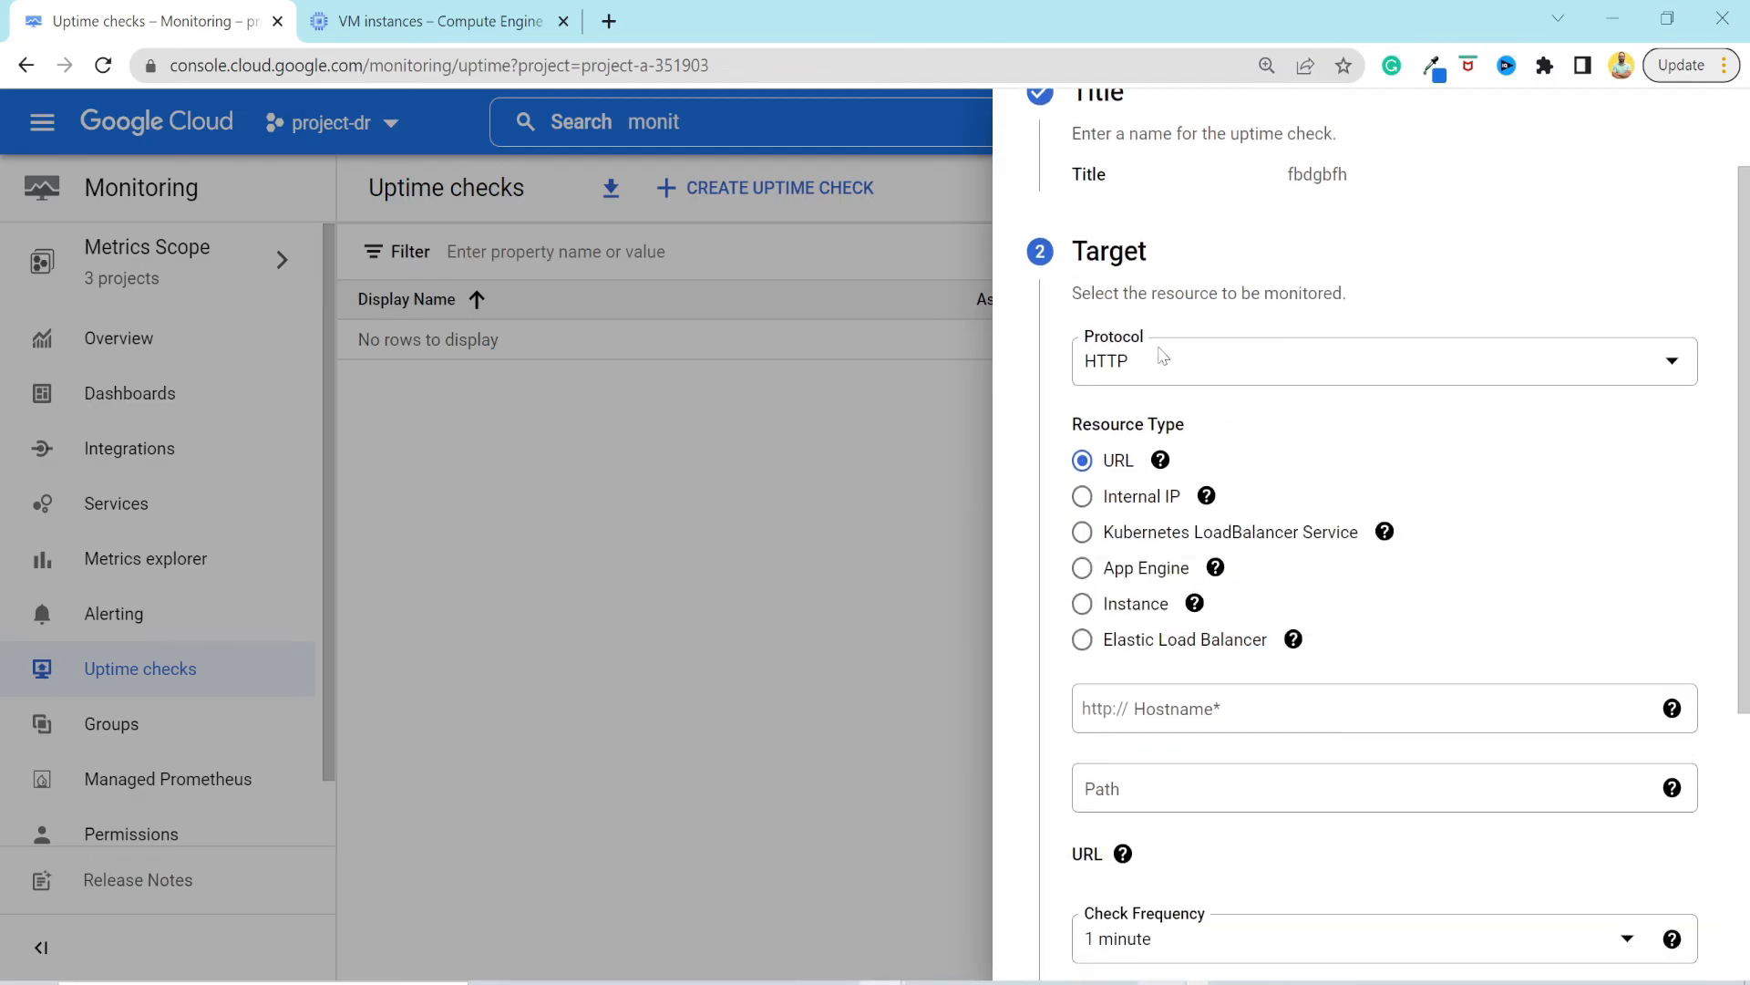
pyautogui.click(1084, 604)
pyautogui.scroll(-1, 1249, 644)
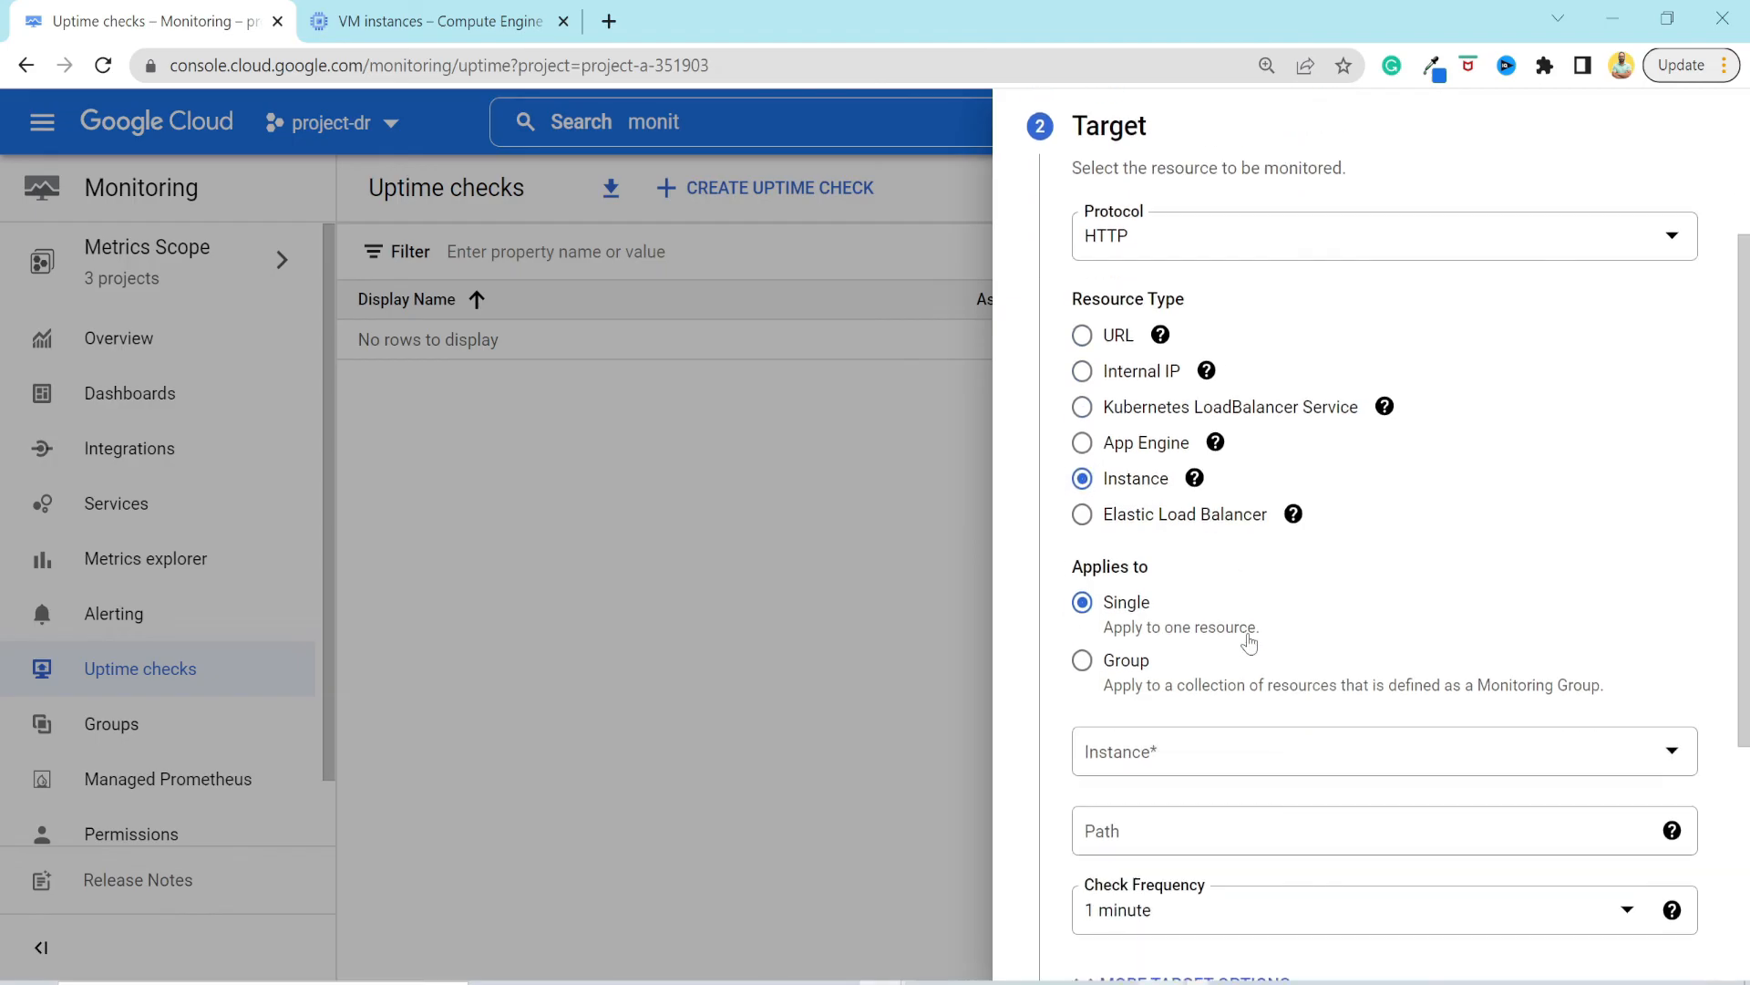
# Choose instance-1 as the uptime check's single target and set its path to /healthz.
pyautogui.scroll(-1, 1123, 609)
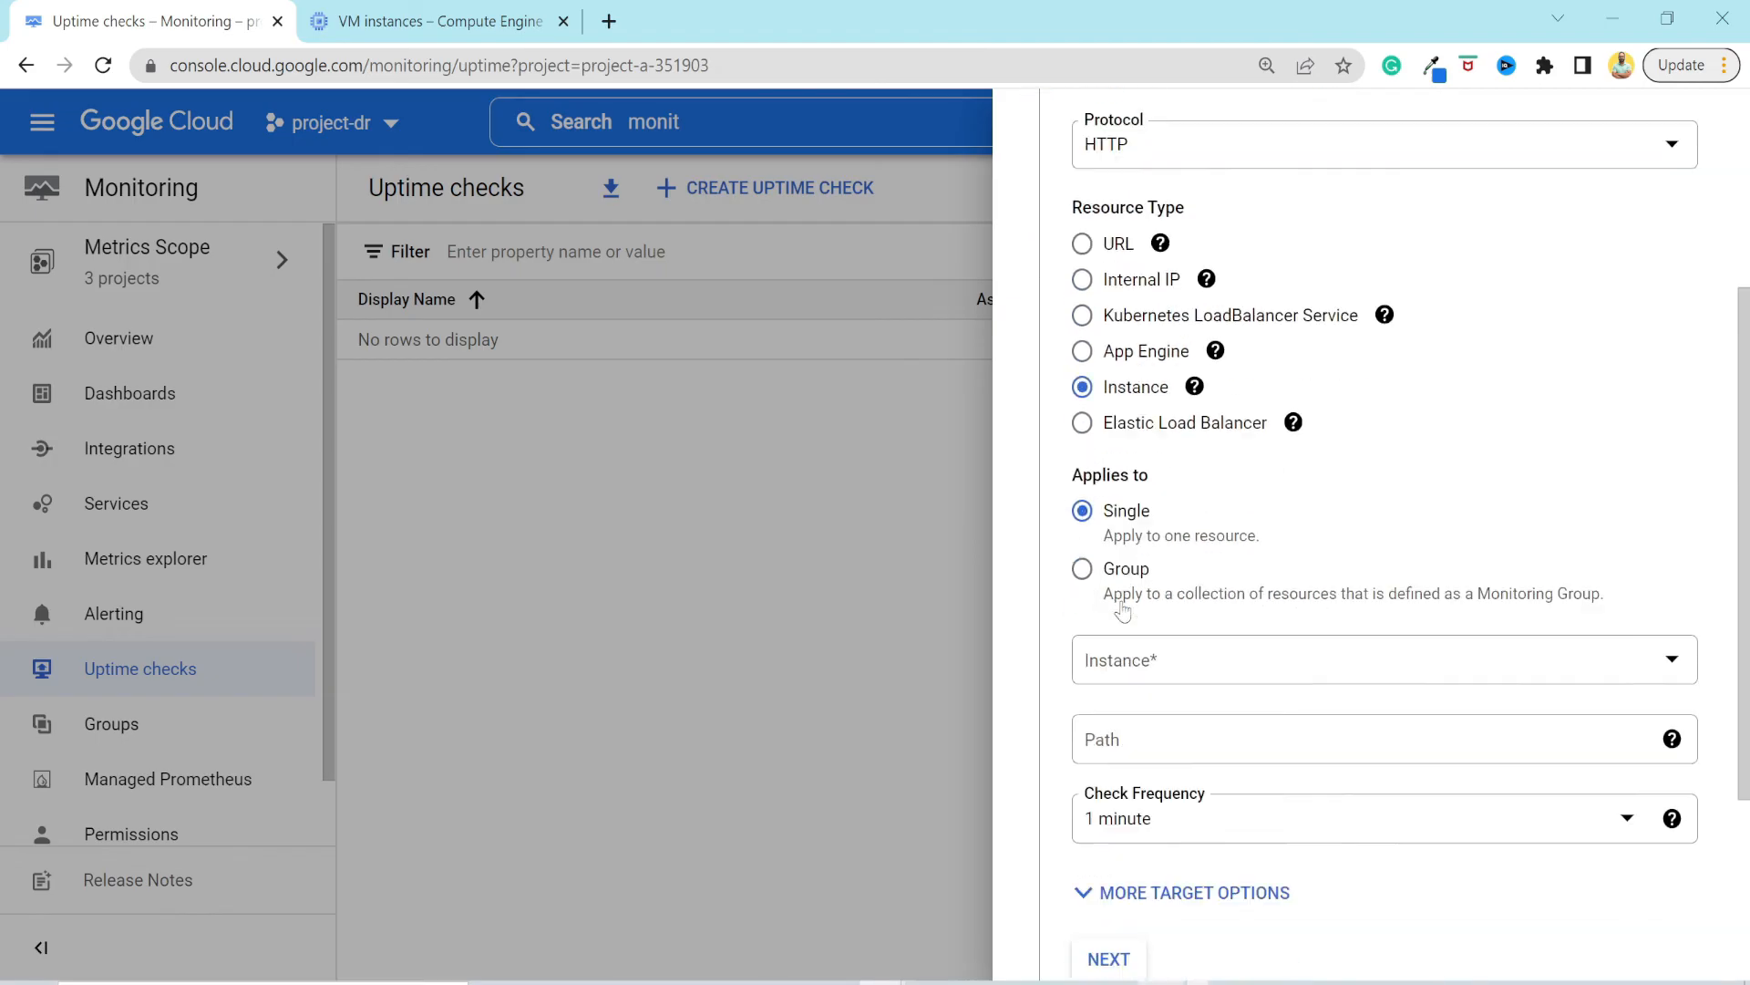
pyautogui.click(1272, 645)
pyautogui.click(1232, 660)
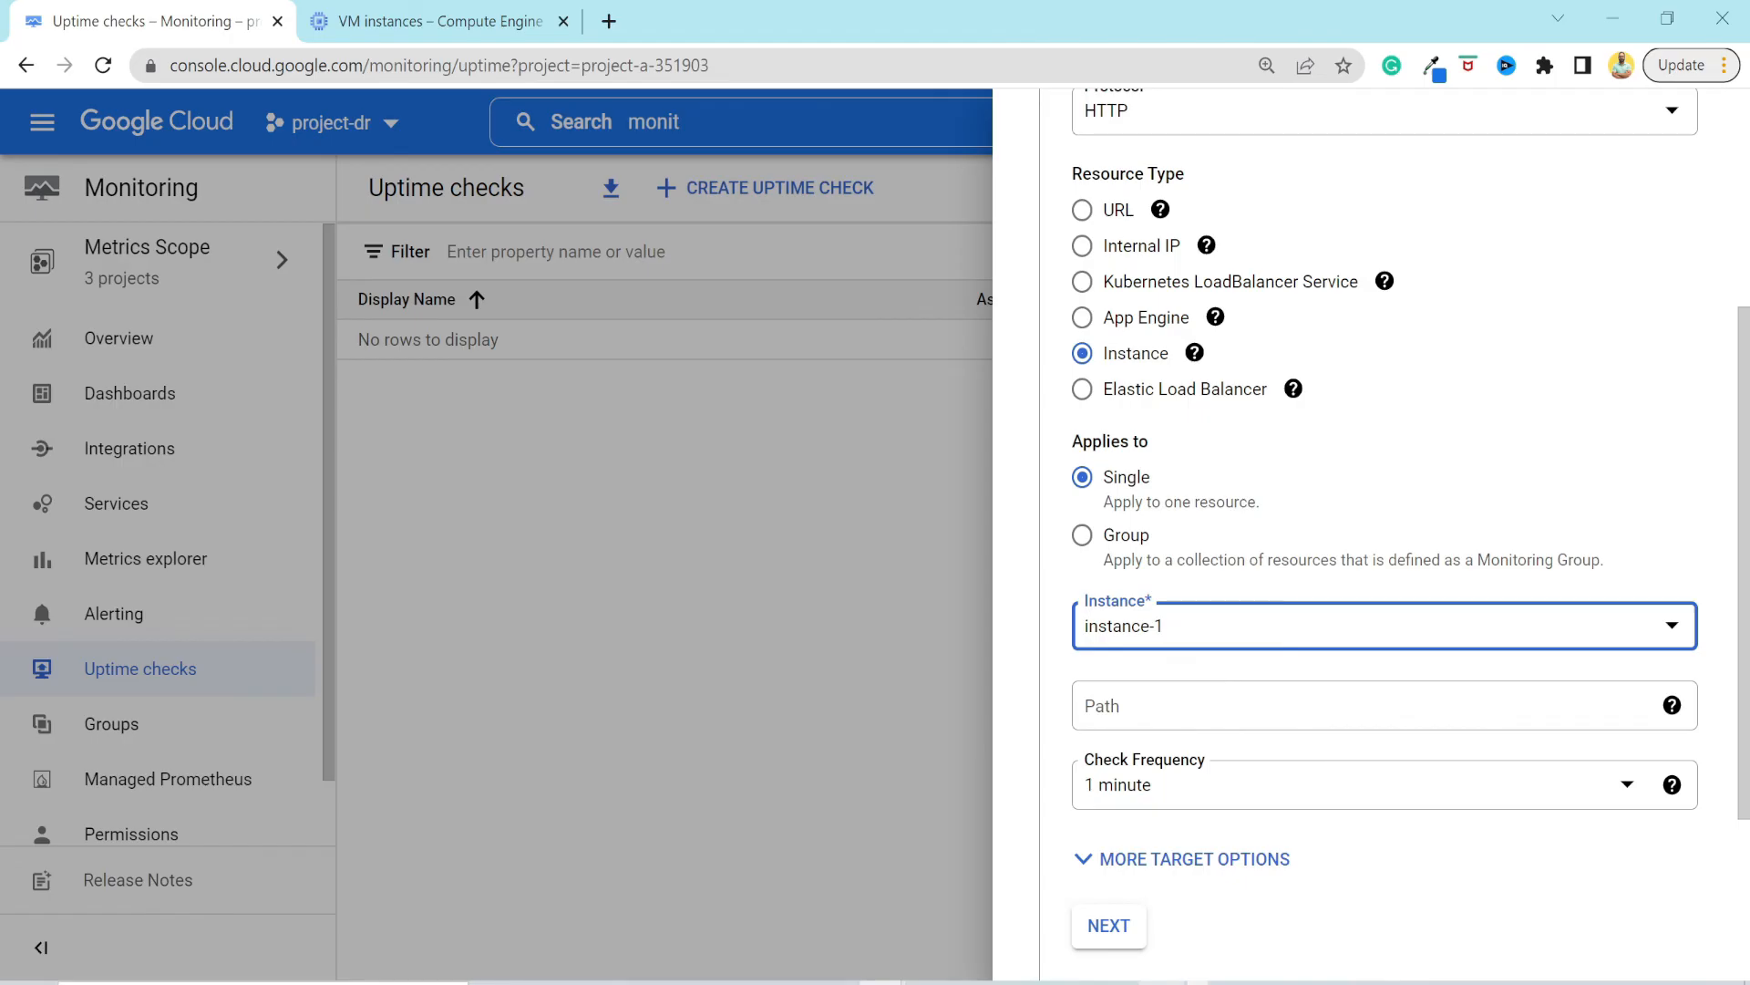
pyautogui.scroll(-1, 1223, 584)
pyautogui.click(1224, 574)
pyautogui.write('/healthz')
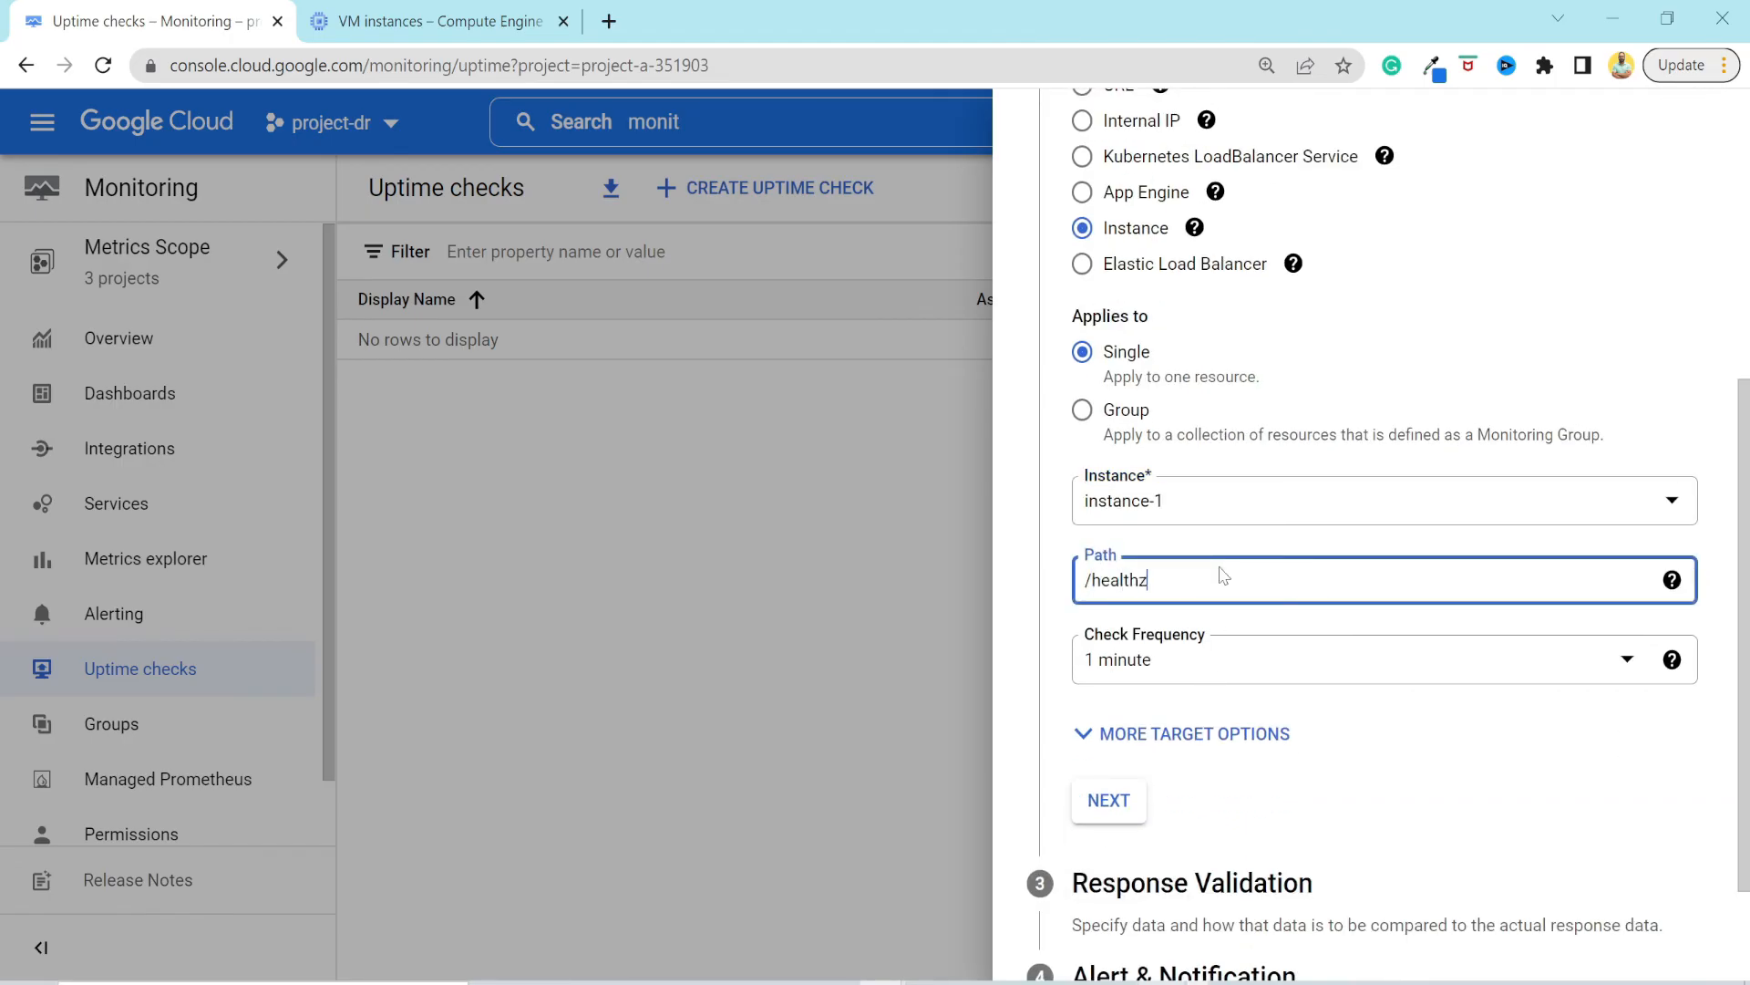
# Review the additional target options, from regions and request method to port, headers and authentication, and continue to response validation.
pyautogui.scroll(-1, 1220, 693)
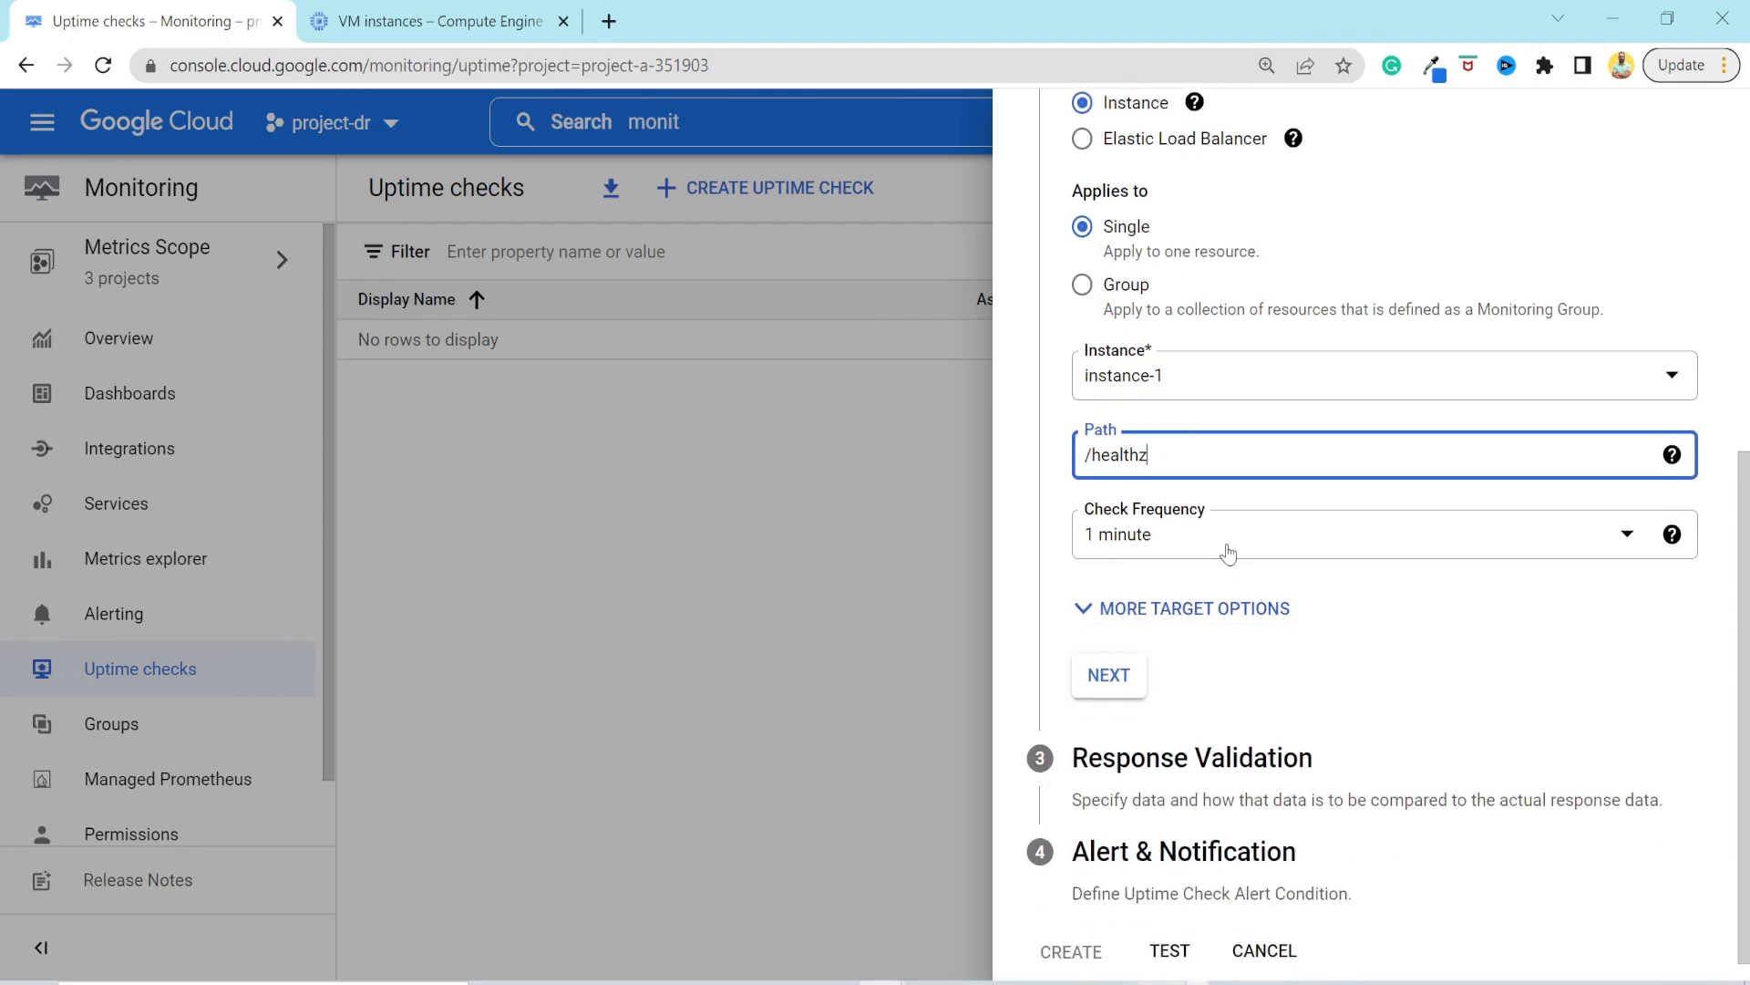
pyautogui.click(1108, 609)
pyautogui.scroll(-4, 1286, 638)
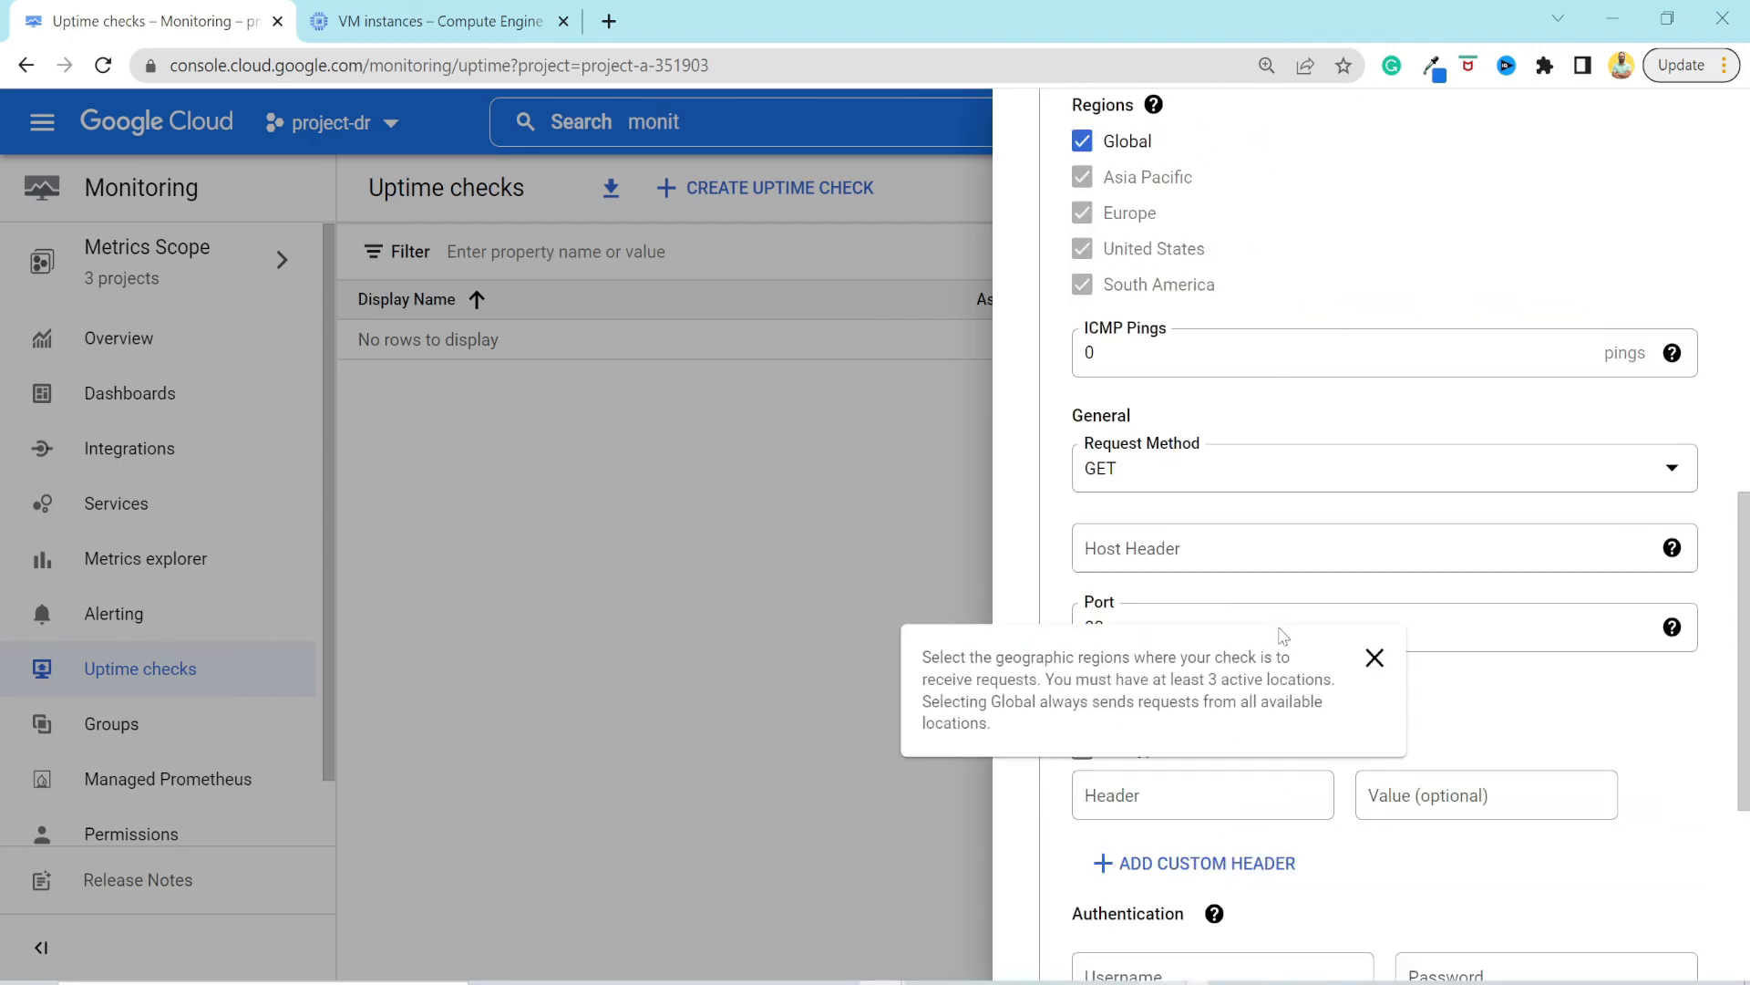
pyautogui.scroll(-2, 1367, 721)
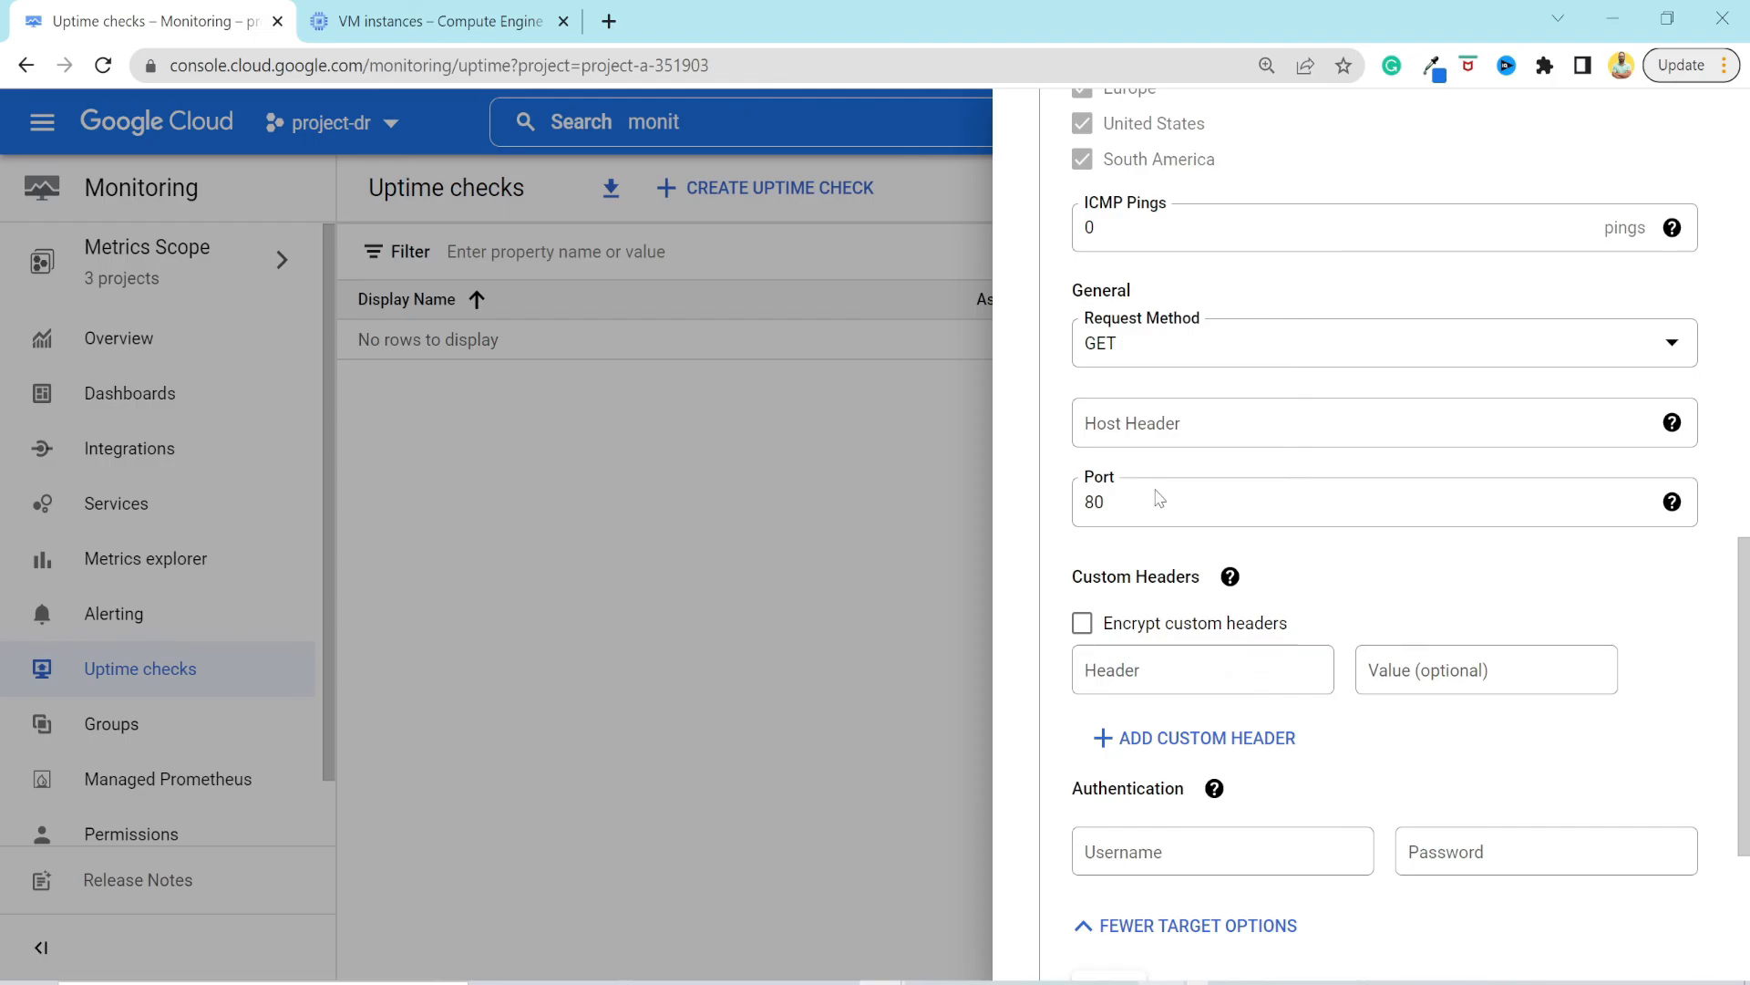
pyautogui.scroll(-3, 1258, 775)
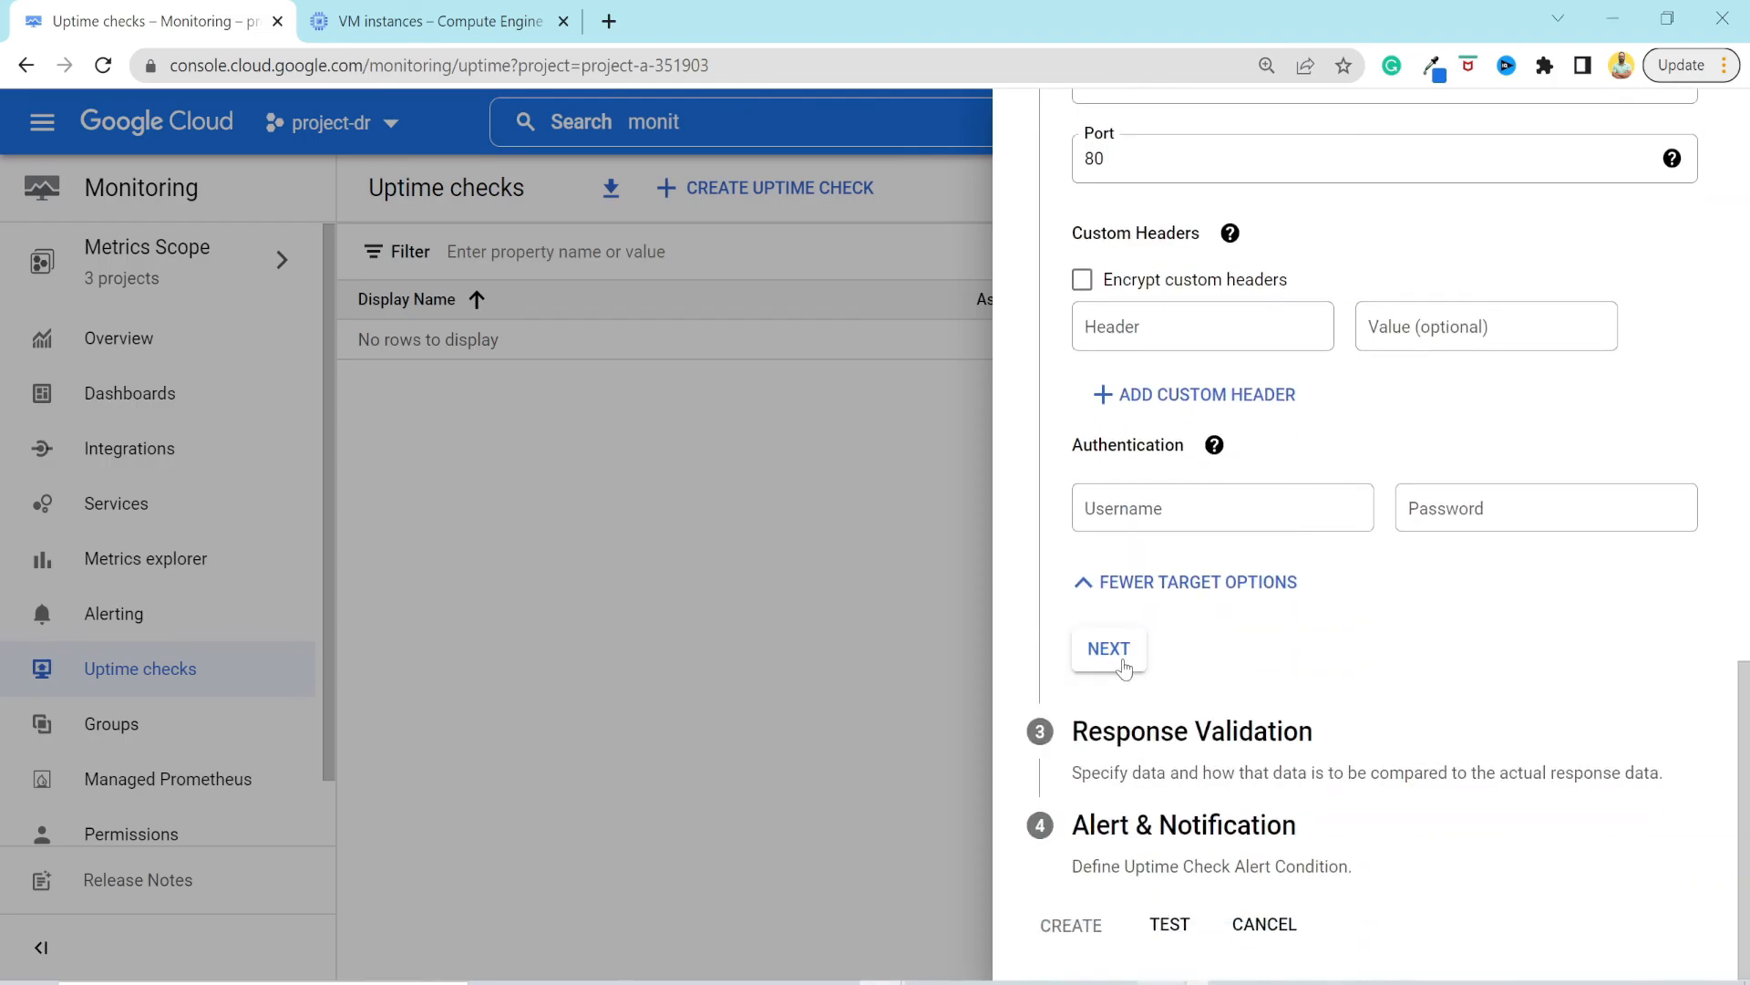
pyautogui.click(1119, 661)
# Examine the response validation settings: response timeout, content matching, failure logging and acceptable HTTP response codes.
pyautogui.scroll(-1, 1289, 737)
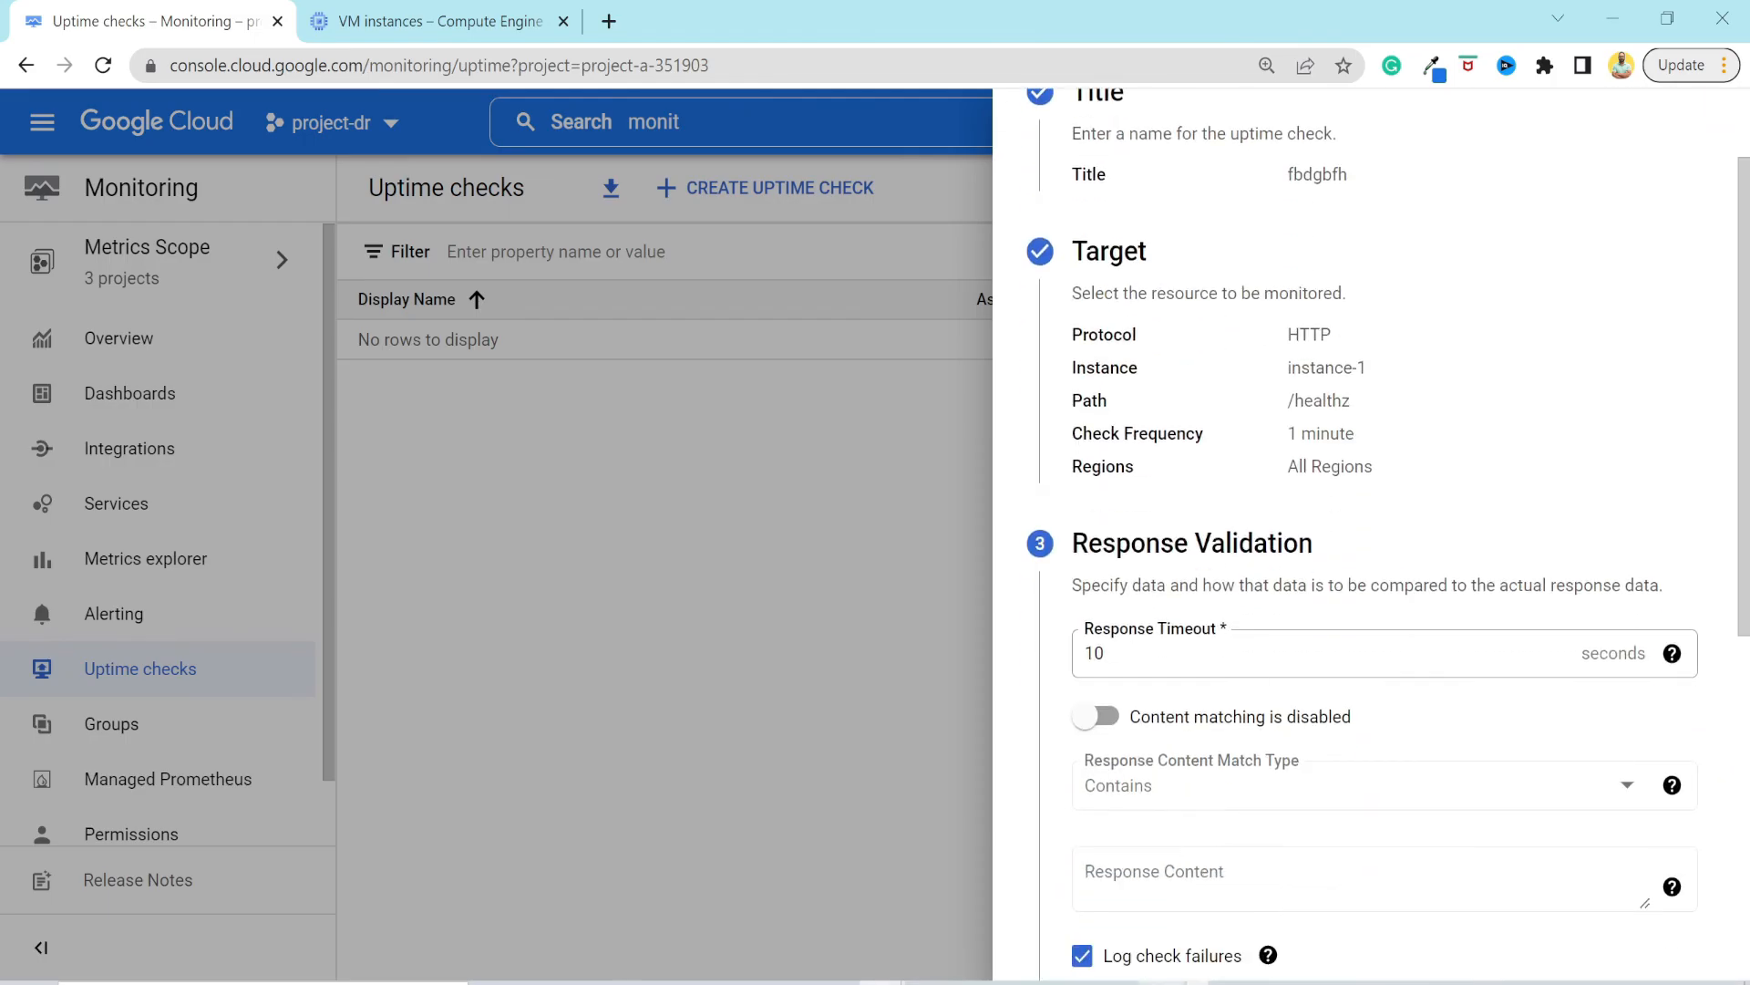
pyautogui.click(1276, 654)
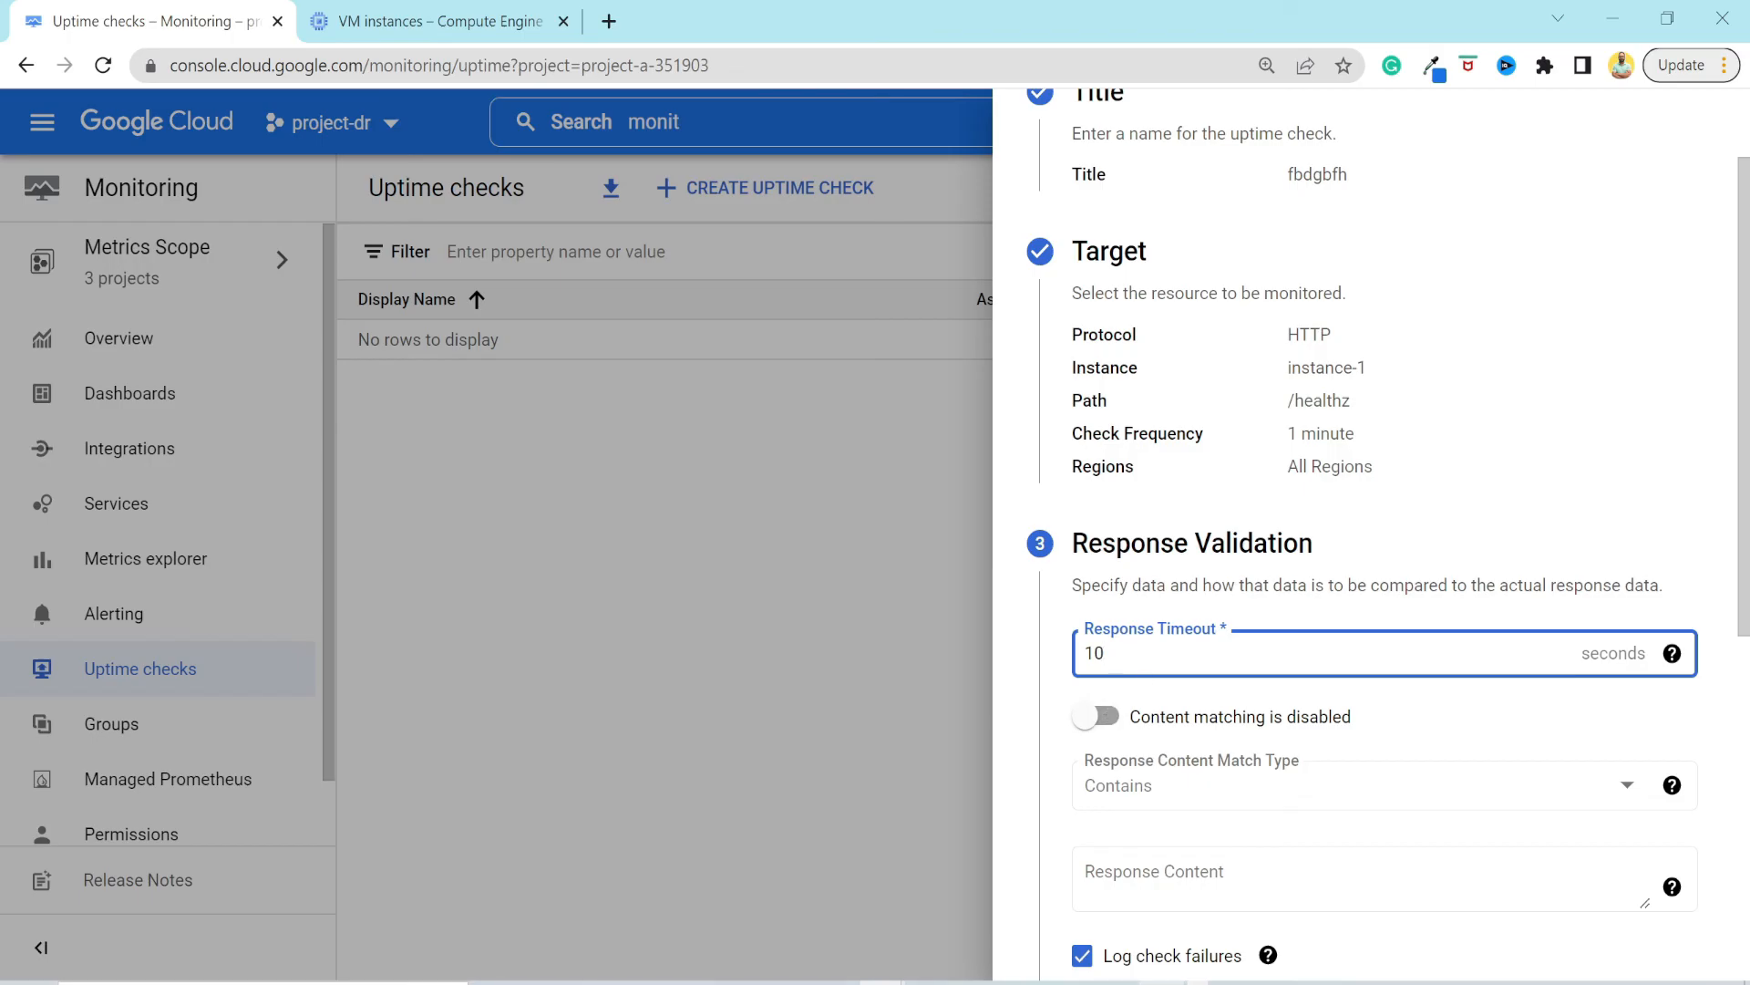
pyautogui.scroll(-4, 1254, 586)
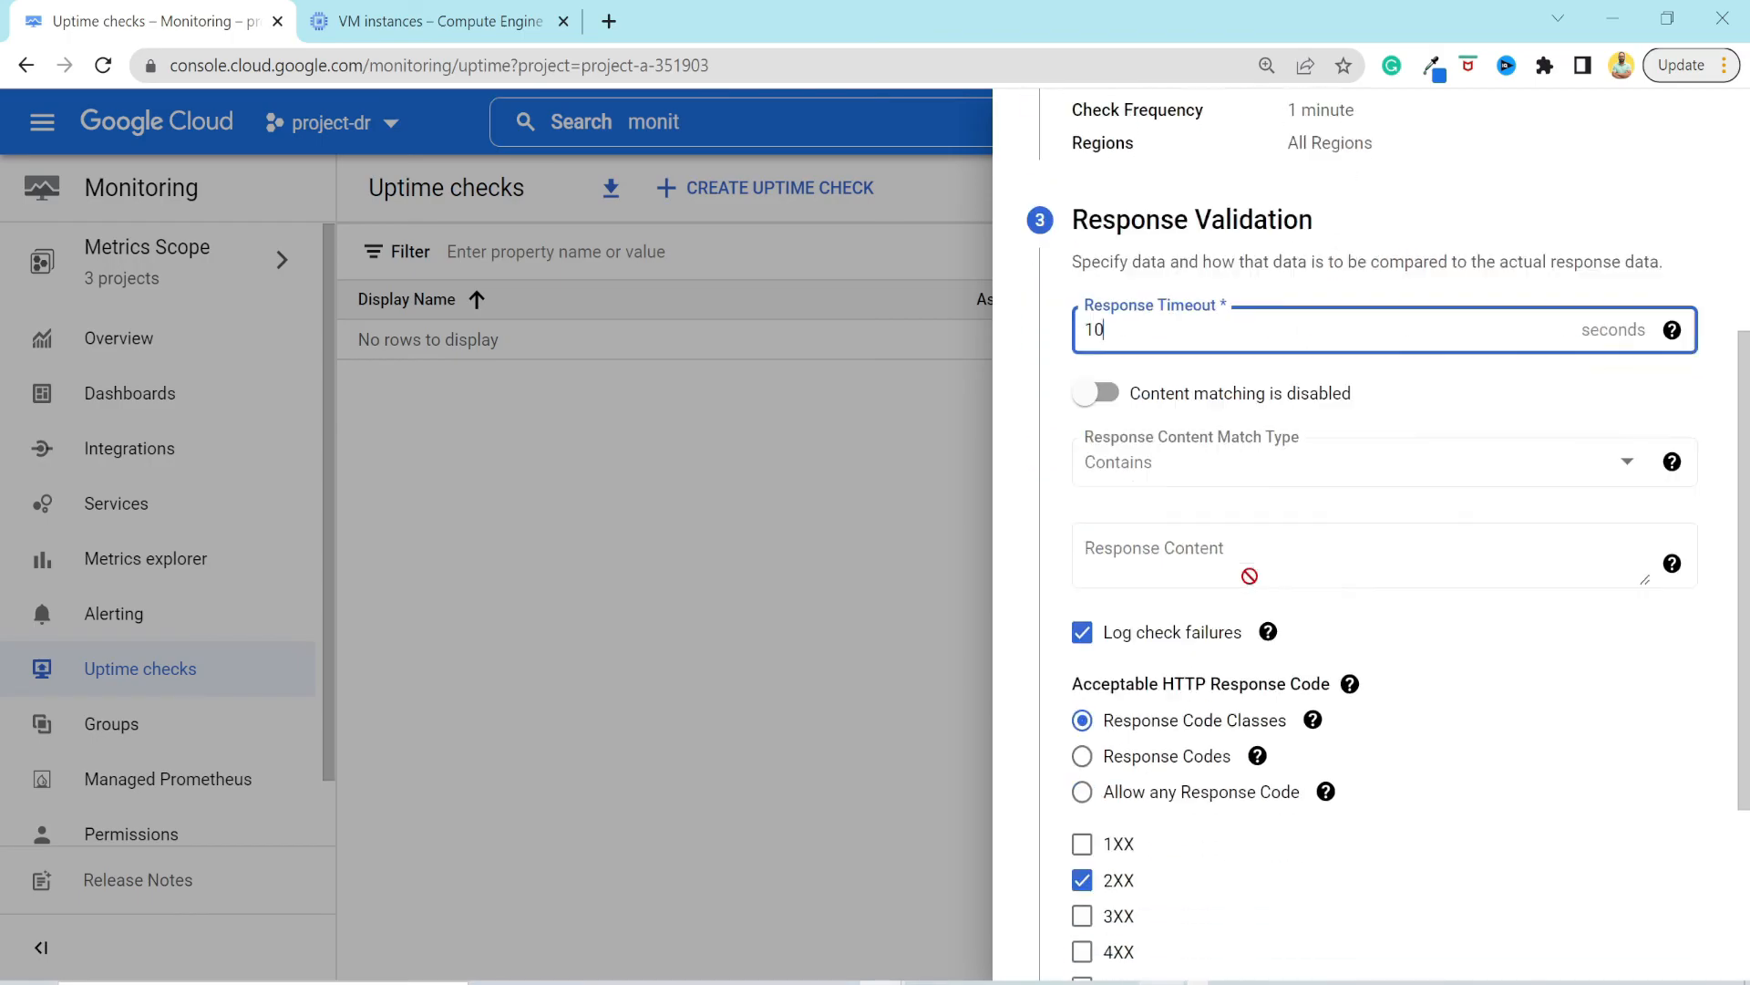
pyautogui.scroll(-3, 1255, 587)
pyautogui.scroll(-1, 1249, 595)
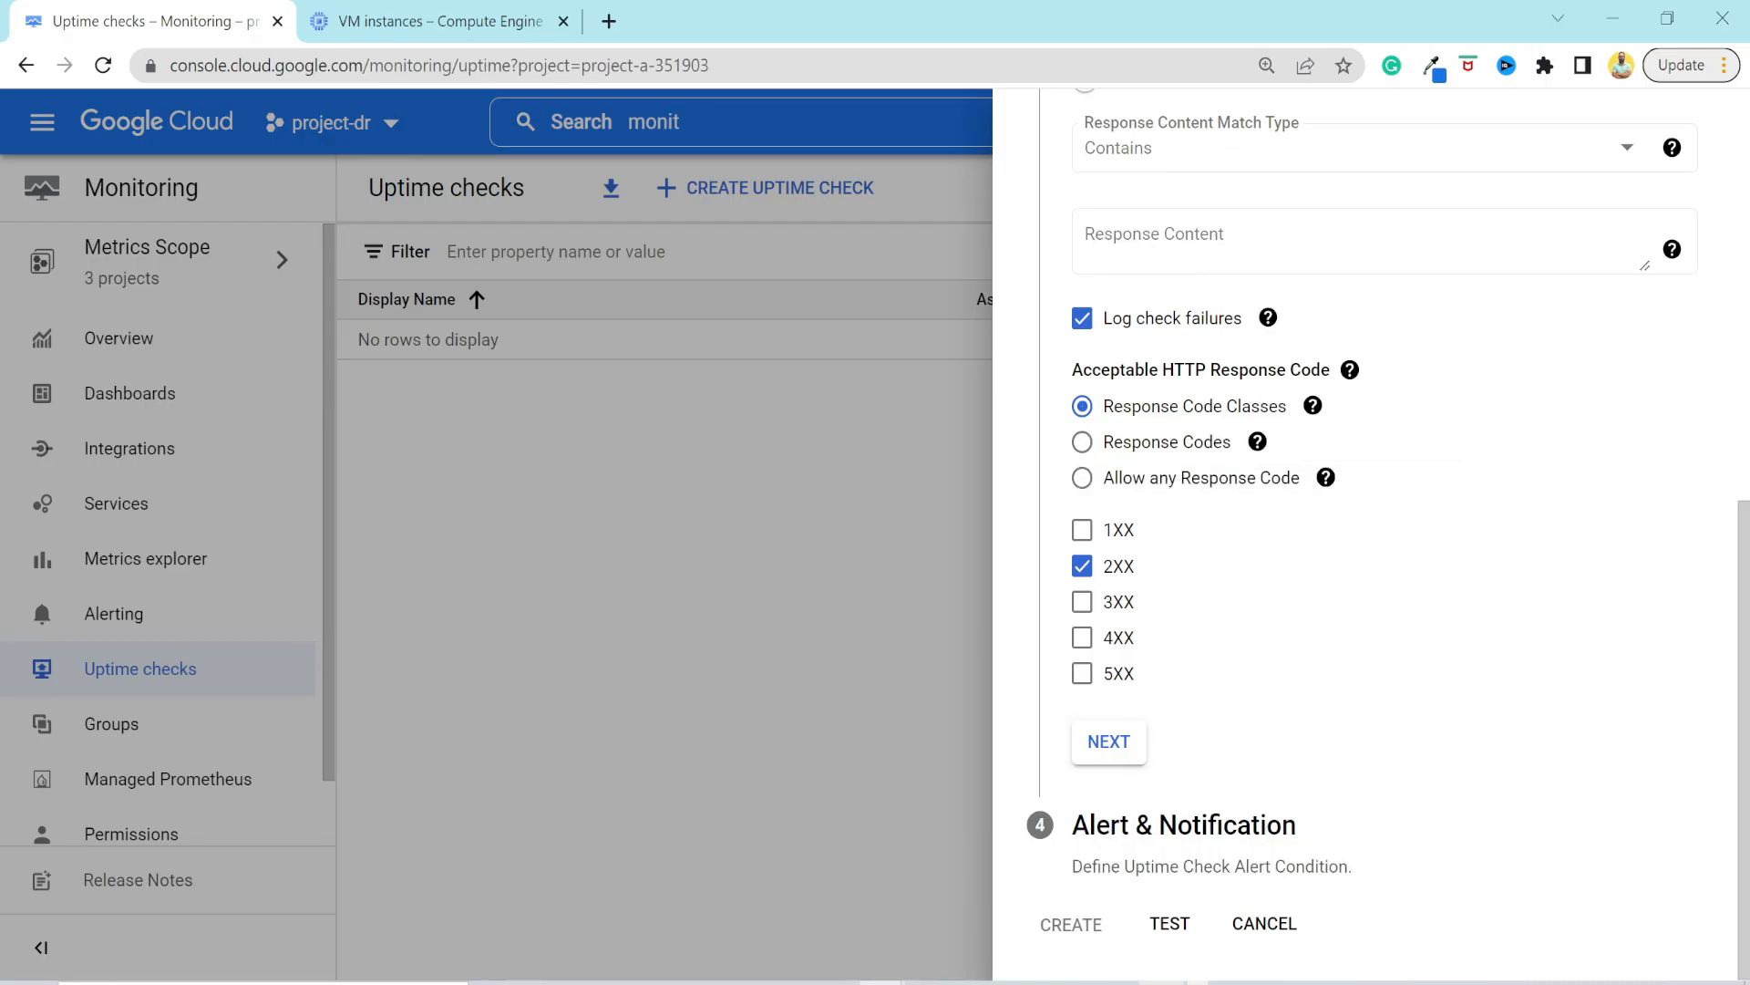
pyautogui.tripleClick(1183, 825)
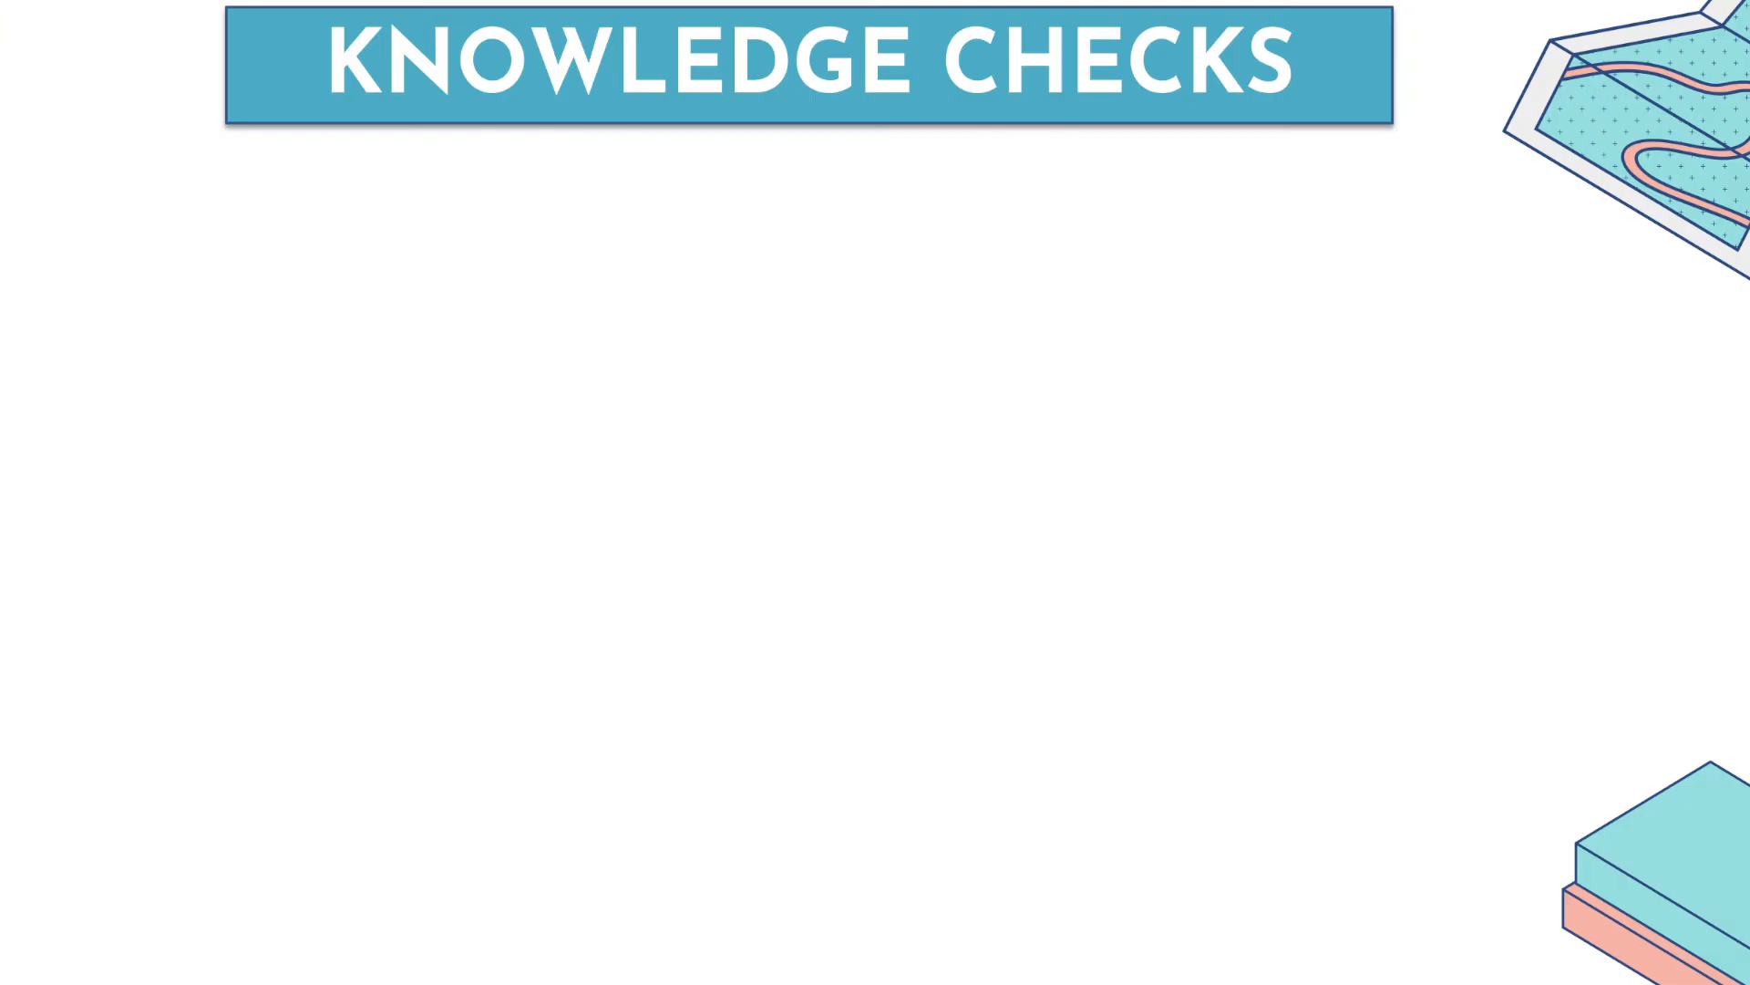
pyautogui.click(1647, 590)
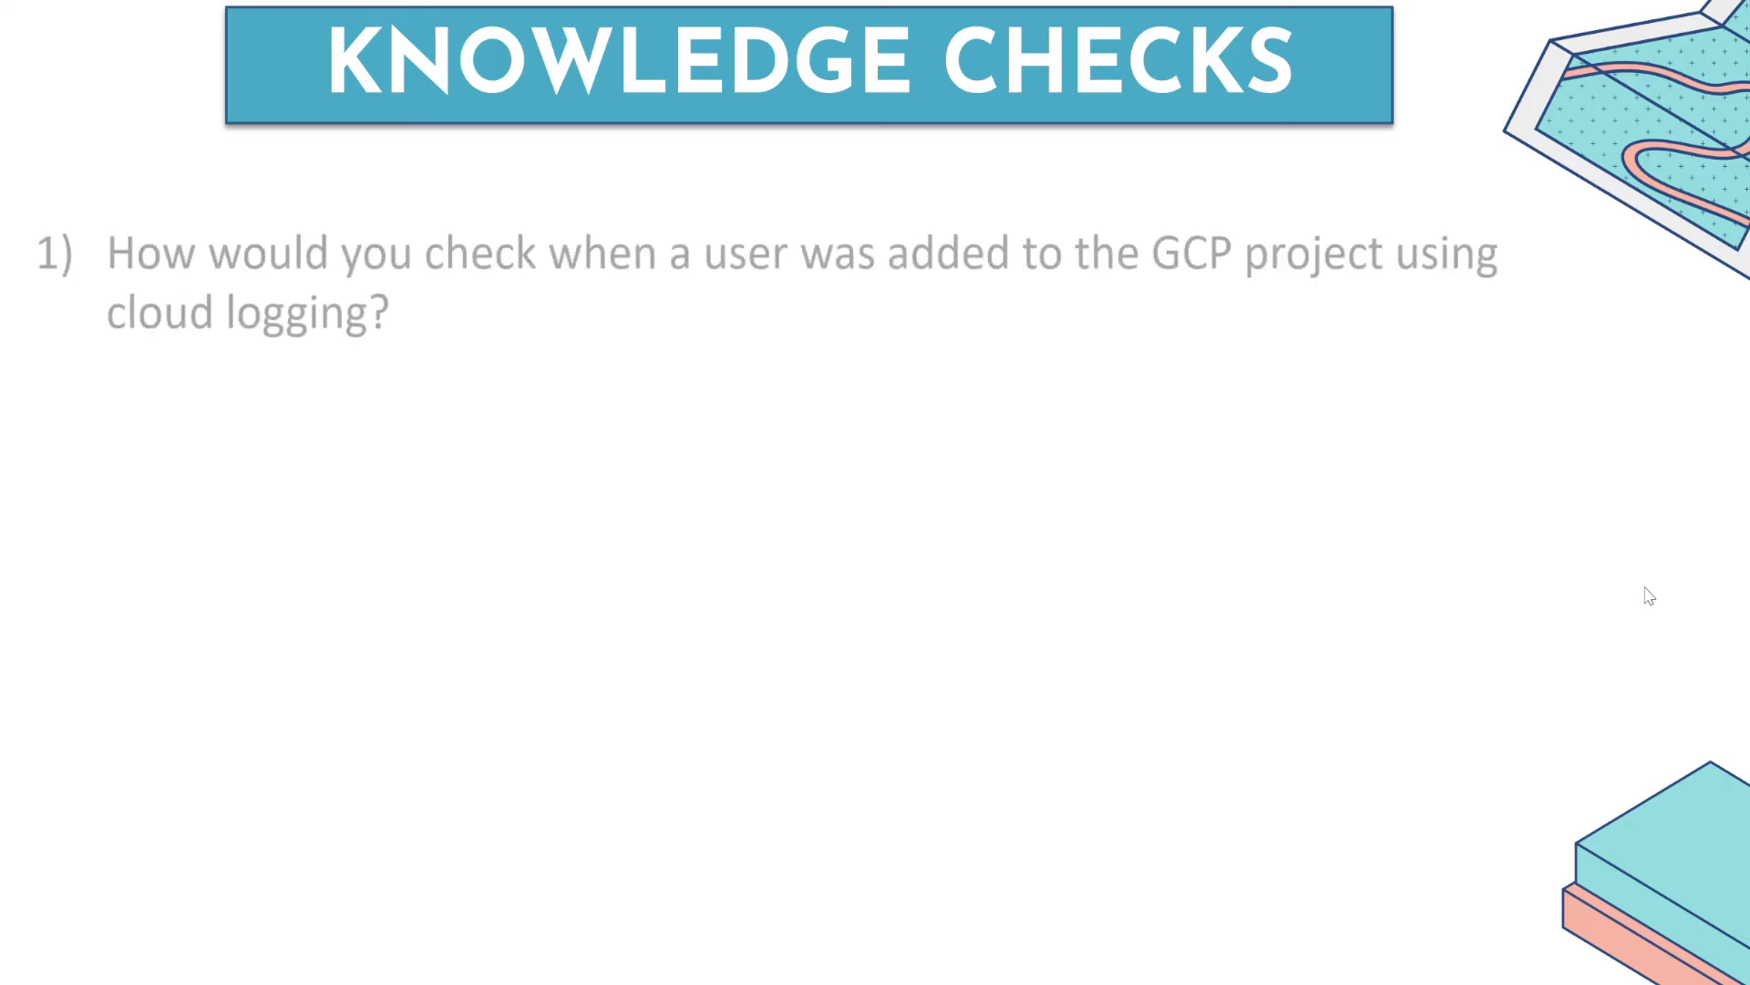